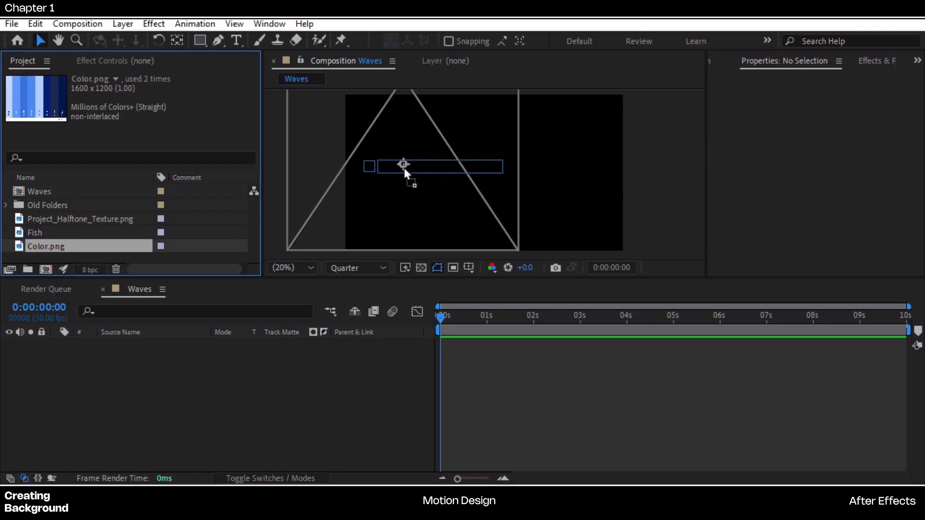
Set the composition preview resolution to Full and rotate the Color.png layer to 90°
click(358, 268)
click(351, 301)
key(r)
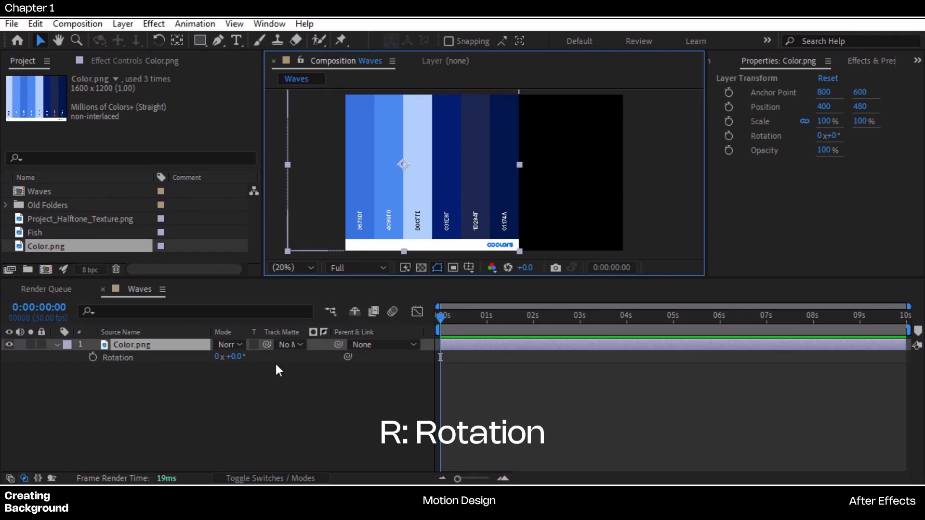
click(238, 356)
text(90)
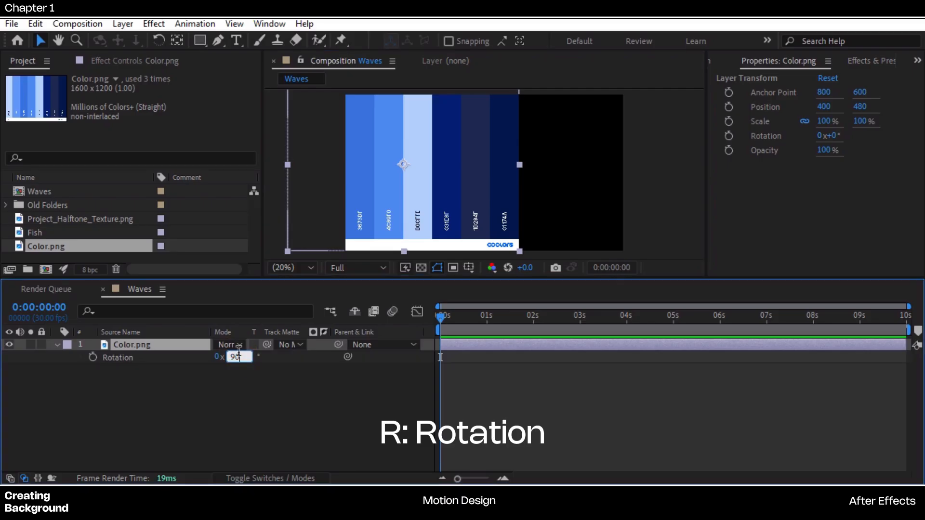
key(Return)
Scale the Color.png layer to 50% and move it to about -215, 440, leaving a swatch strip along the composition's left edge
key(s)
drag(242, 357, 215, 346)
drag(420, 198, 330, 192)
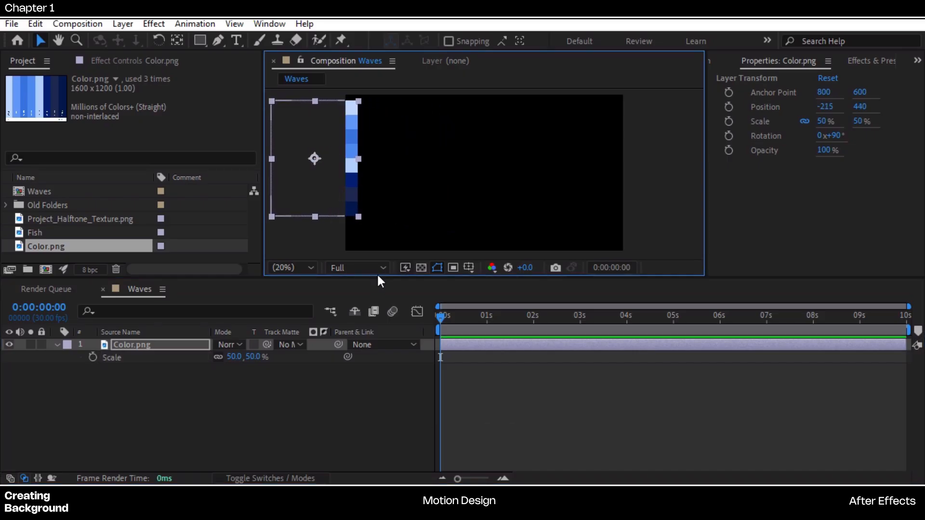
Turn the Color.png layer into a guide layer
click(140, 389)
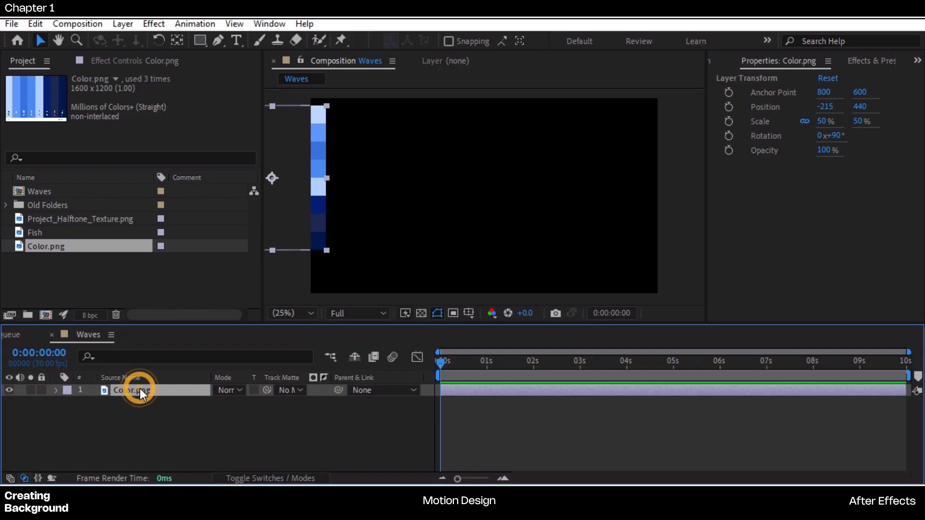
right_click(140, 389)
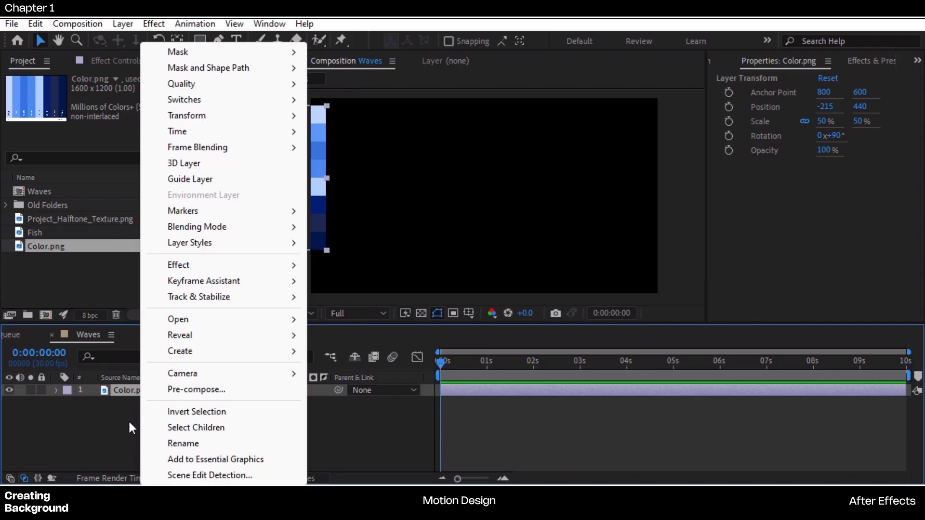
click(216, 180)
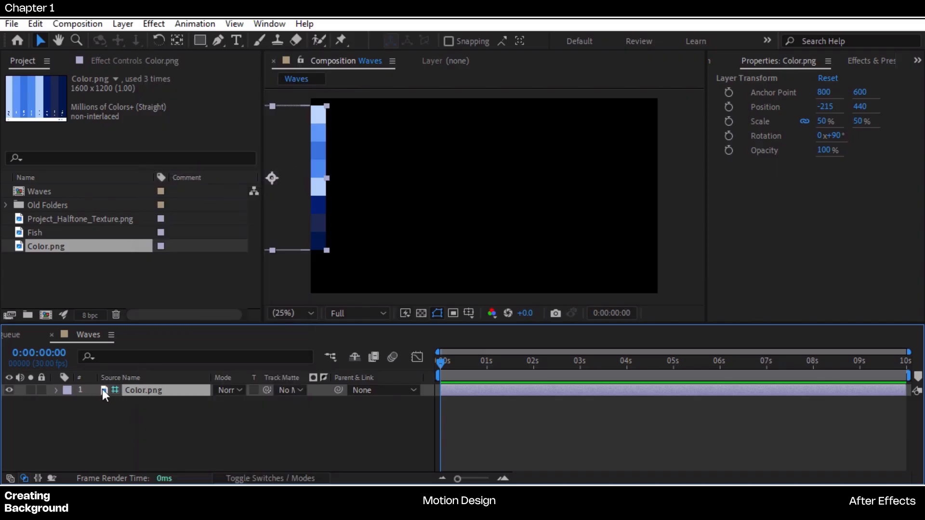
Create a 1920 x 1080 px solid named BG in the dark blue sampled from the palette, and lock its layer
click(146, 420)
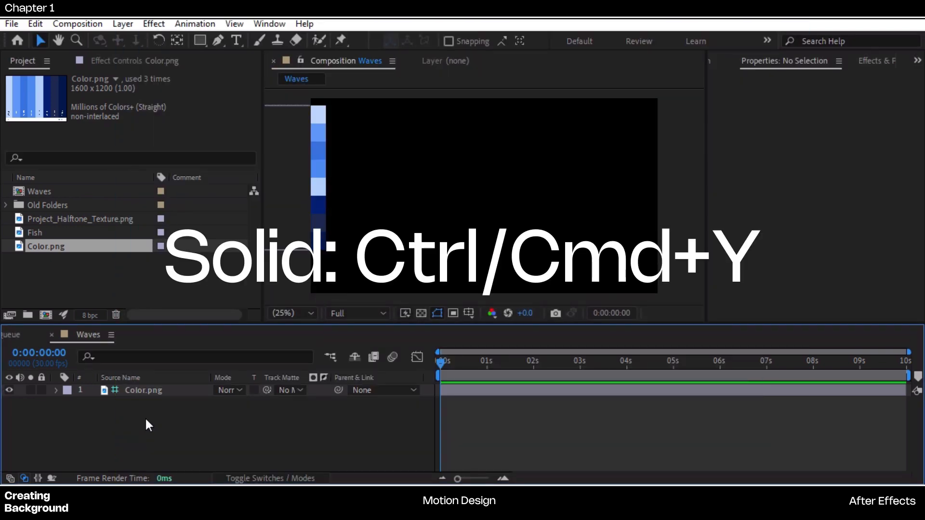
right_click(146, 420)
mouse_move(310, 238)
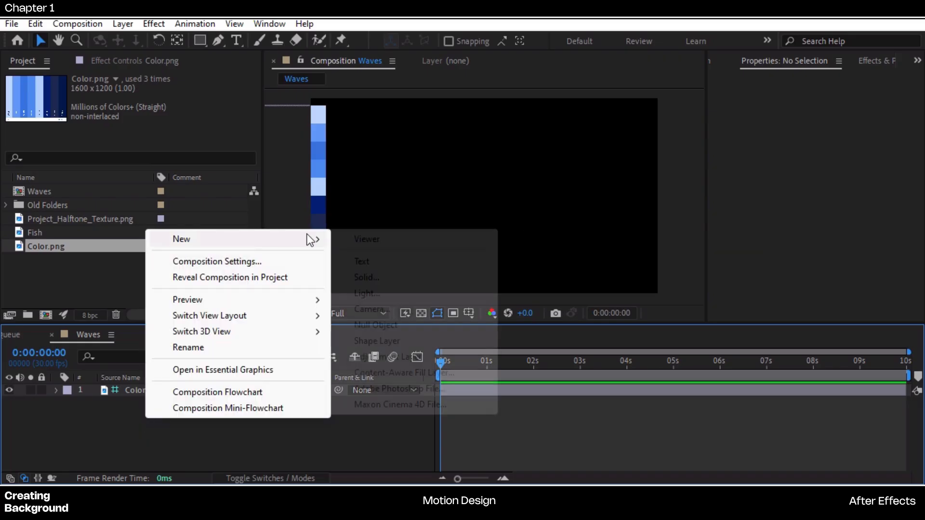
click(367, 277)
text(BG)
drag(412, 138, 566, 70)
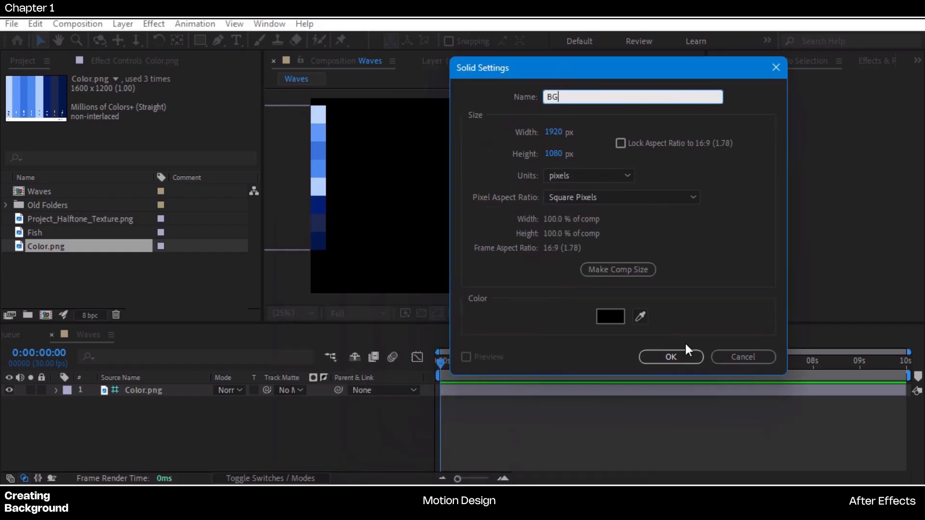
click(641, 317)
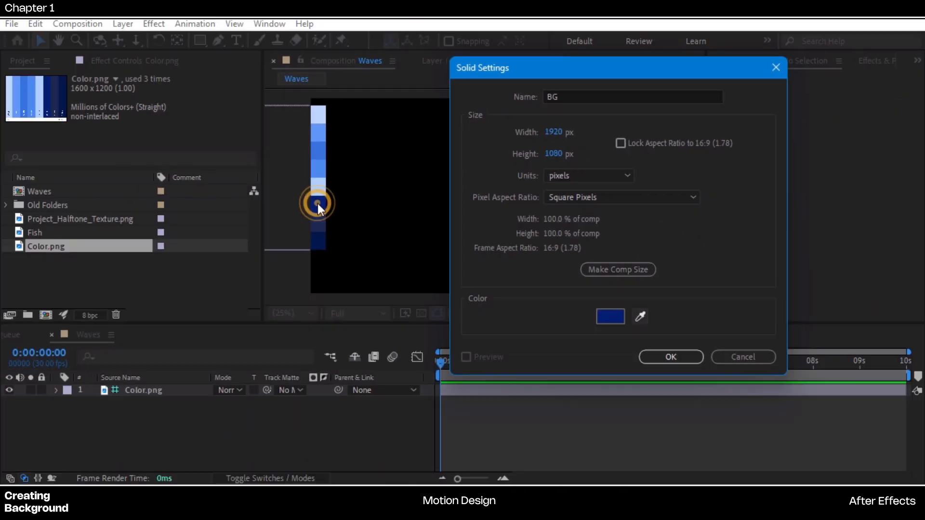
click(347, 237)
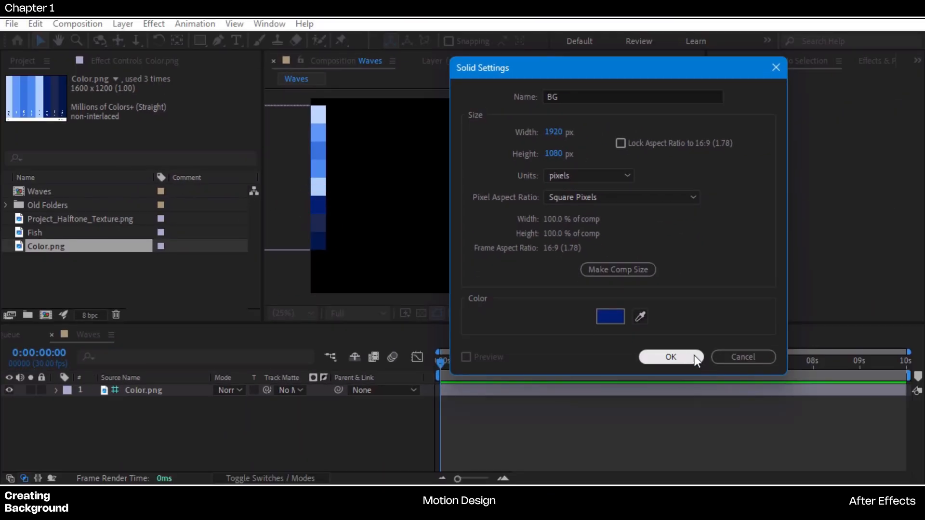
click(660, 356)
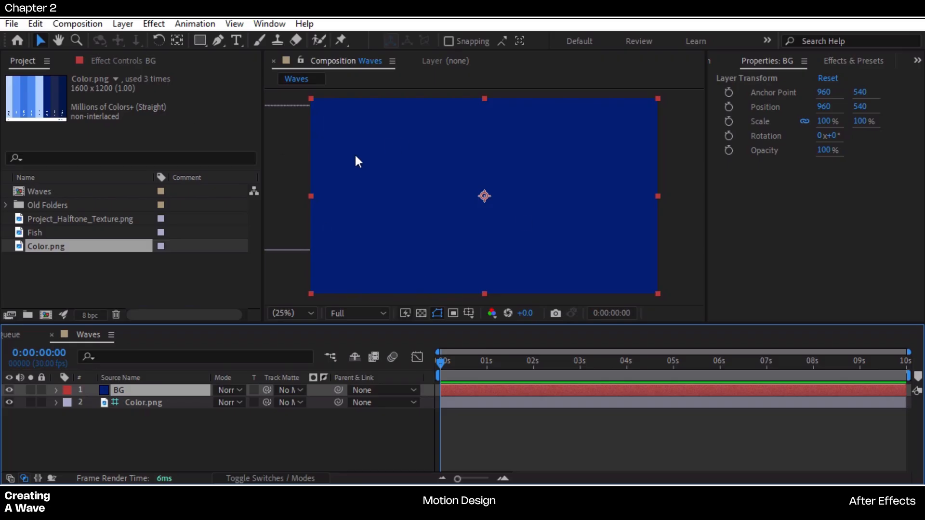
click(41, 390)
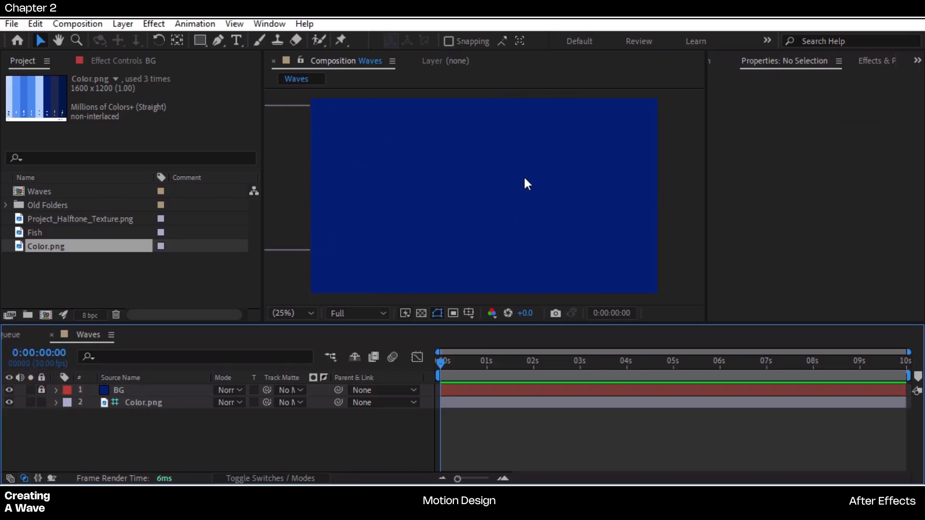
Draw a closed four-point Pen shape with a straight horizontal top edge across the composition's lower half and its base extending outside the frame
click(218, 40)
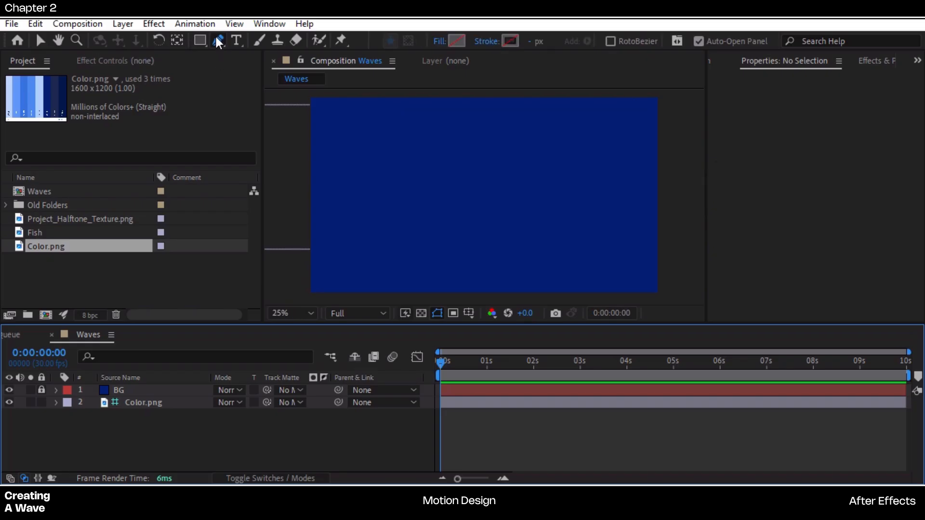
click(312, 221)
click(657, 221)
drag(664, 263, 597, 172)
shift+click(655, 213)
drag(653, 192, 691, 247)
drag(476, 255, 658, 264)
shift+click(354, 260)
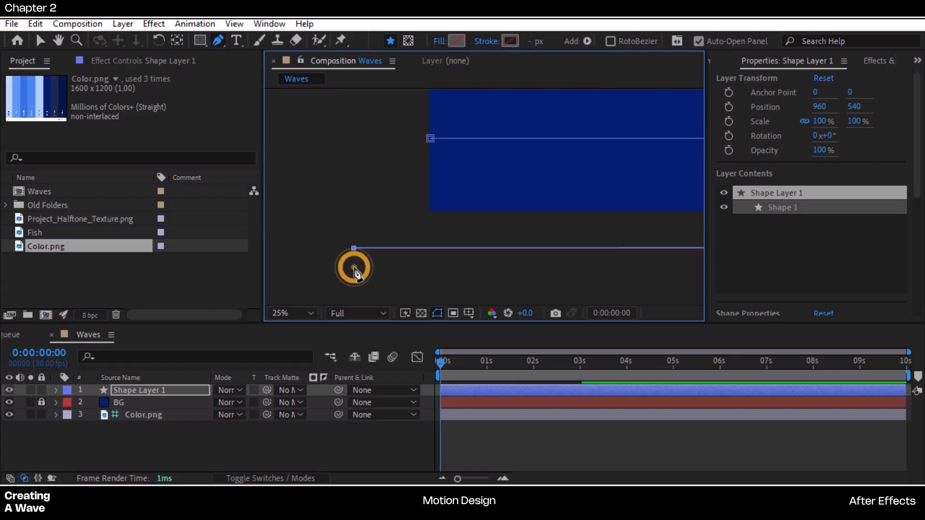
click(431, 139)
drag(458, 167, 399, 207)
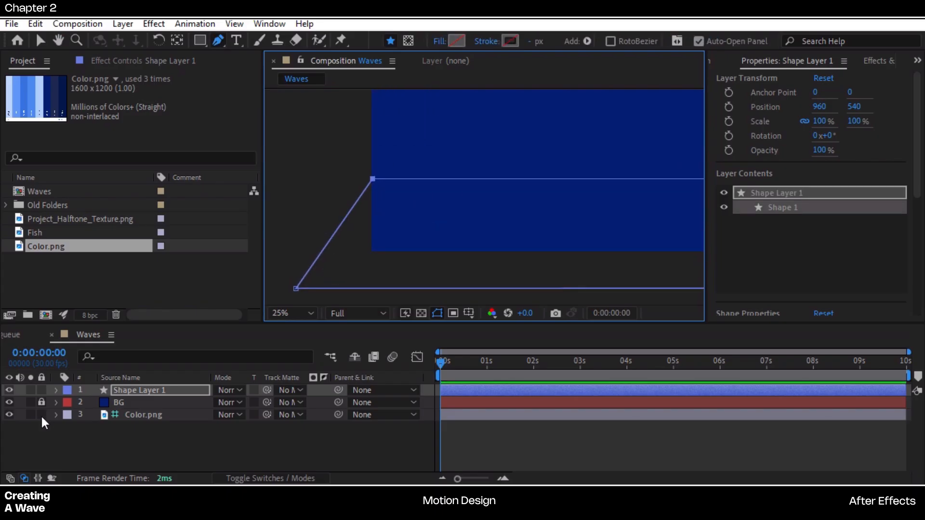
Move the Color.png layer to the top of the stack and give Shape Layer 1 a Solid Color fill
drag(125, 415, 134, 389)
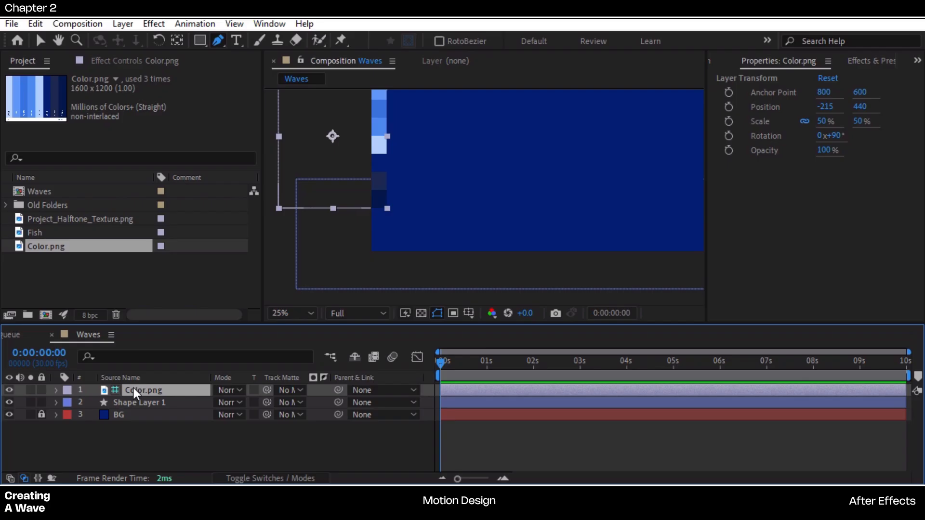
key(alt+slash)
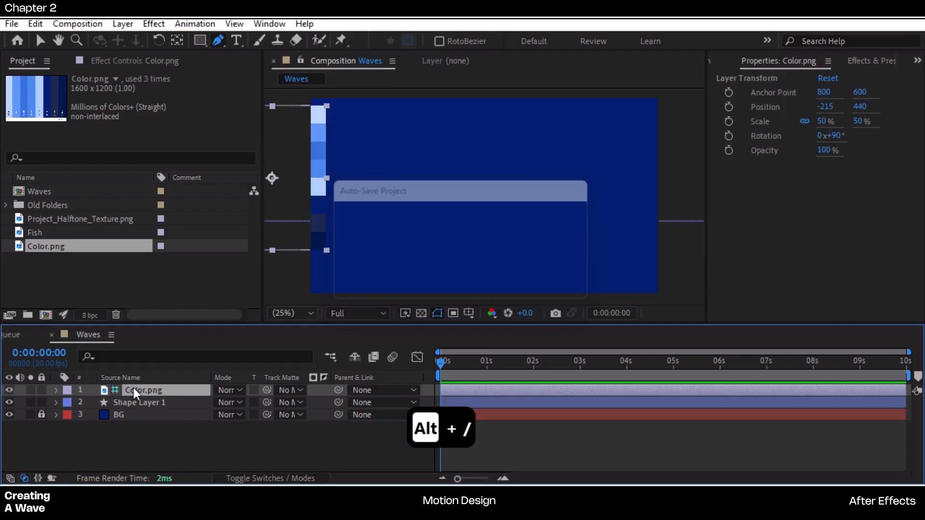
click(134, 402)
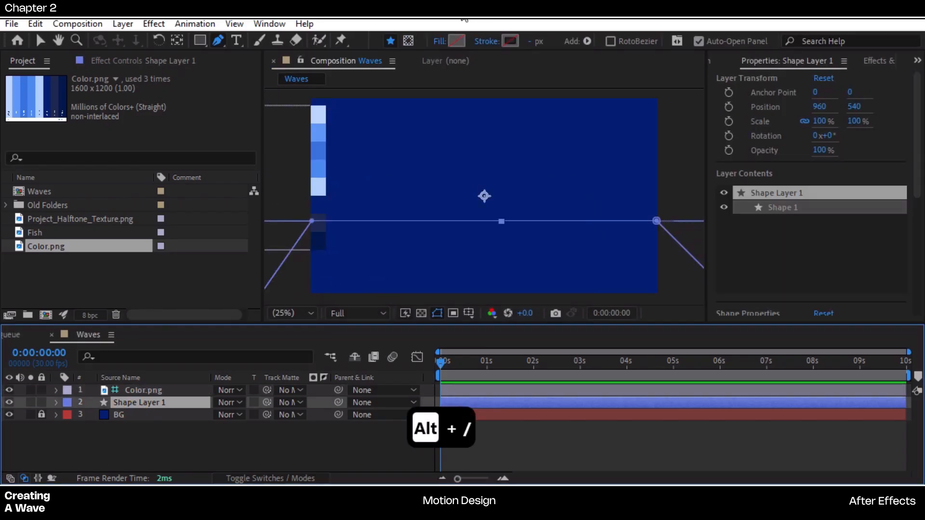
click(441, 42)
drag(332, 145, 508, 107)
click(475, 132)
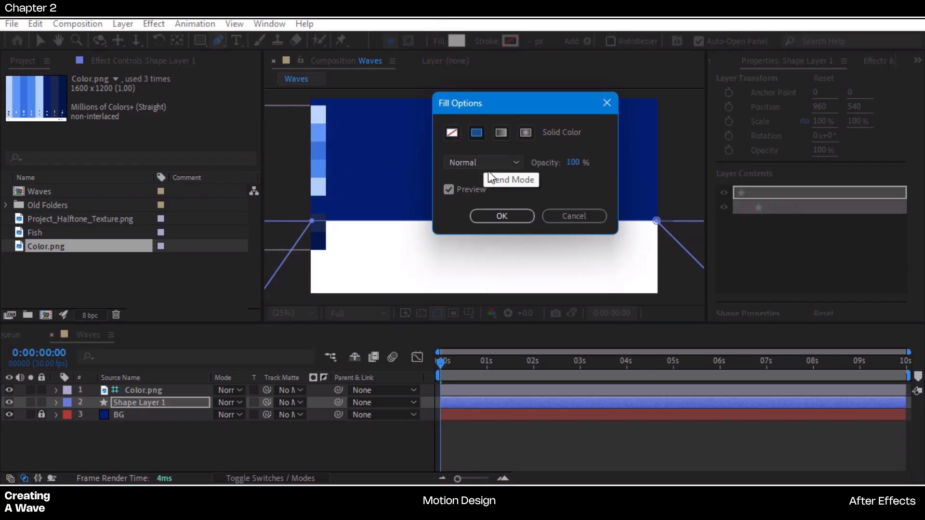
click(508, 216)
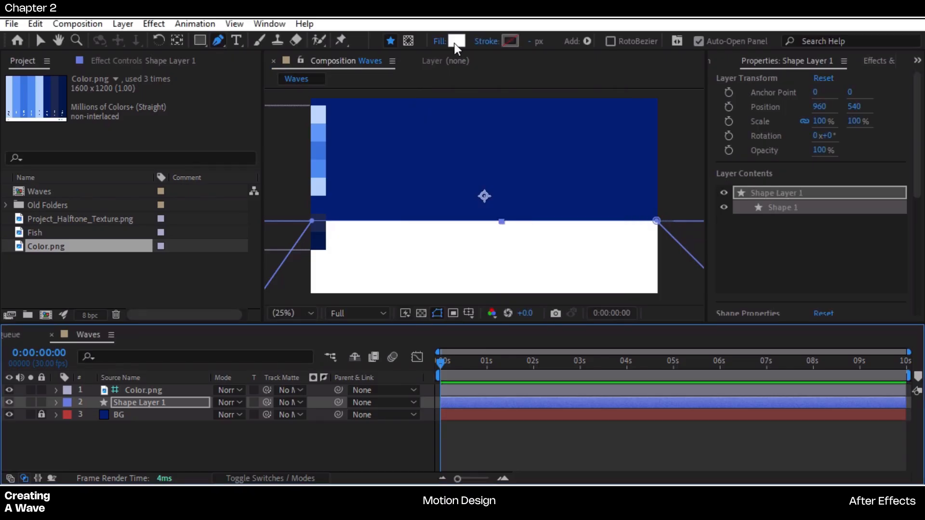
Sample the palette's topmost light blue swatch as the shape's fill color and lighten it slightly
click(455, 41)
click(692, 155)
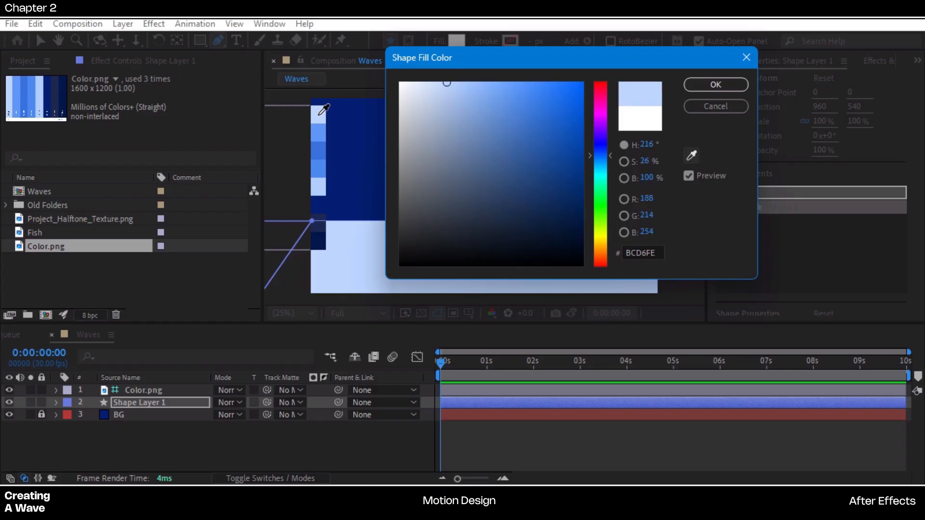
click(318, 115)
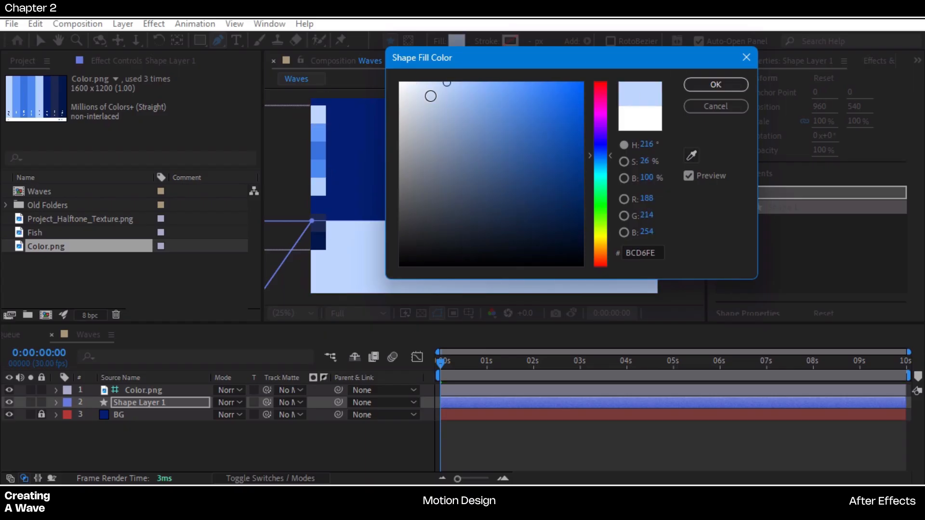
drag(443, 83, 428, 83)
click(709, 86)
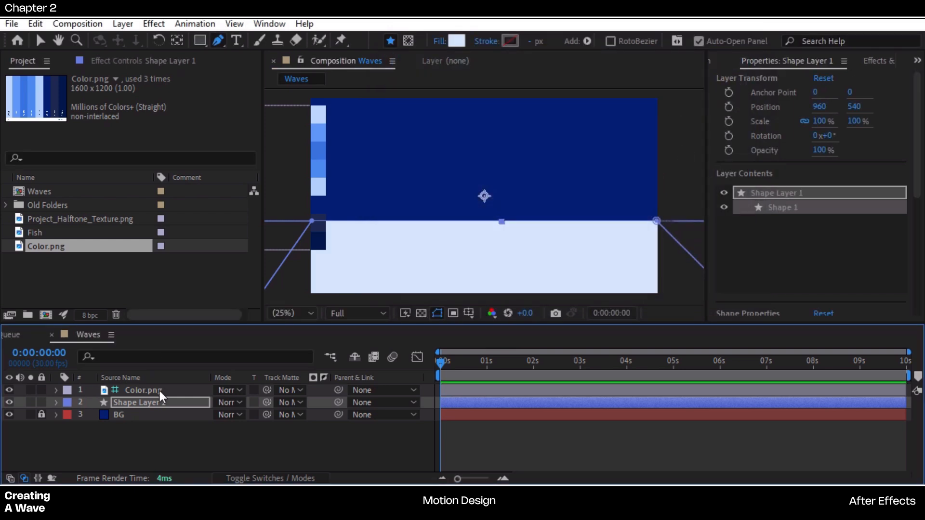
Apply the Wave Warp effect to Shape Layer 1
click(140, 403)
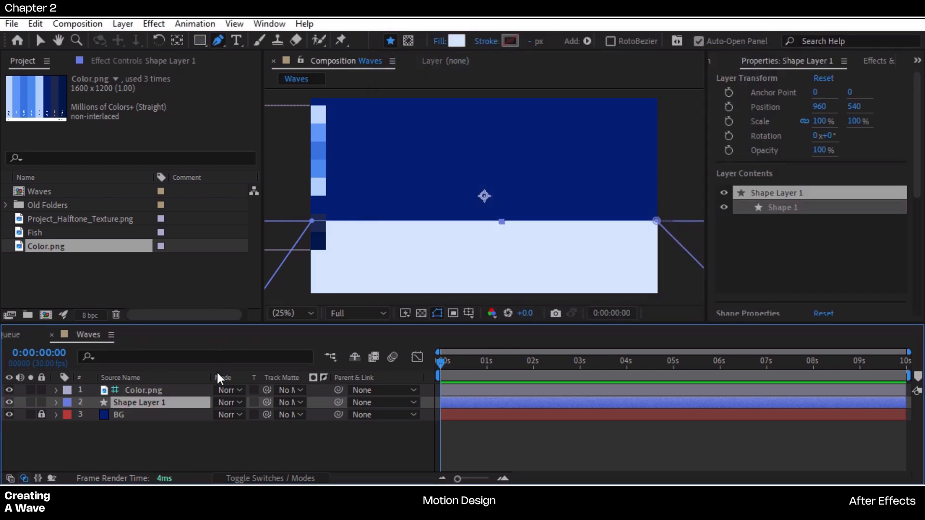
key(ctrl+space)
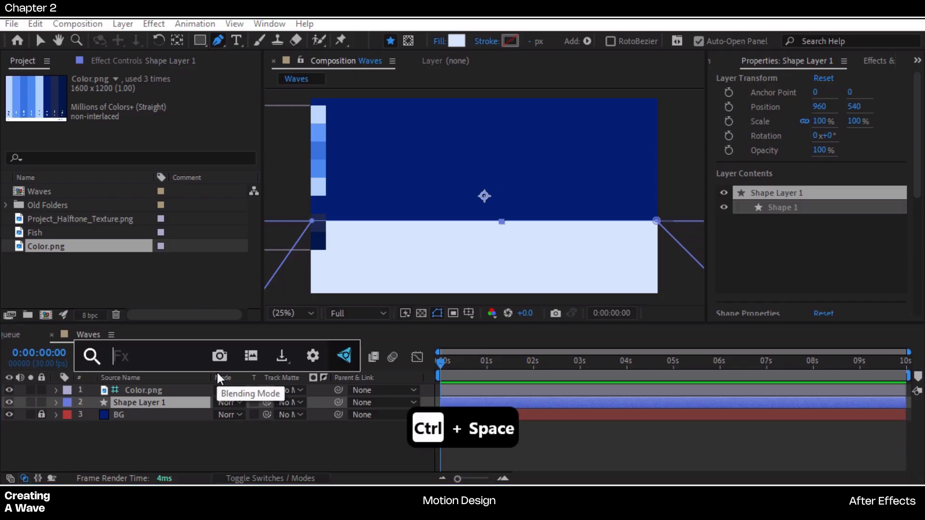
text(wa)
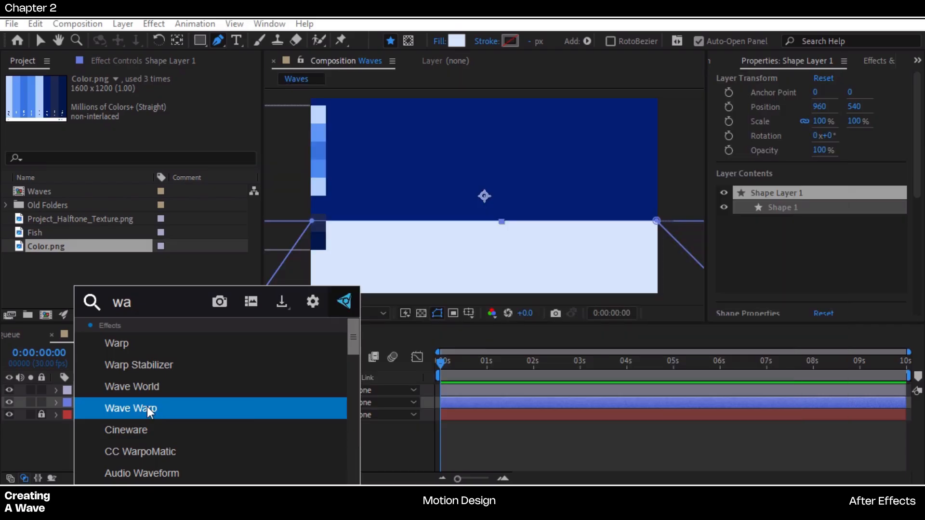
click(146, 407)
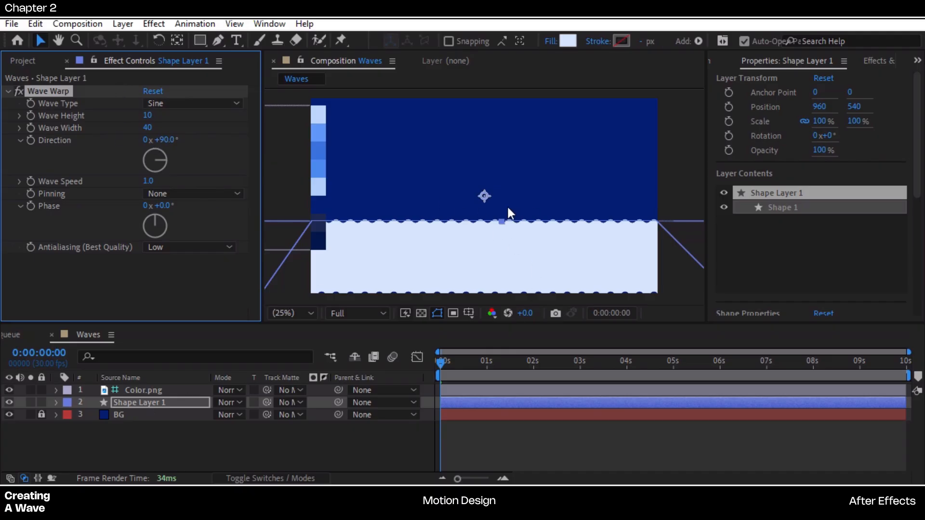
Inspect the warped shape's lower edge and try shifting the shape layer slightly down, undoing the shift
scroll(508, 209, up, 3)
drag(501, 223, 505, 58)
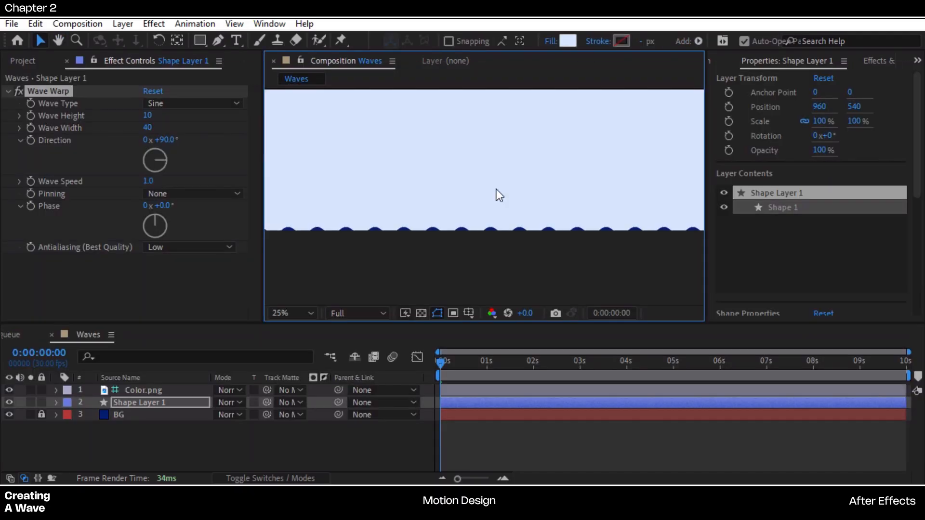
scroll(497, 188, down, 3)
drag(499, 161, 501, 190)
scroll(501, 190, up, 1)
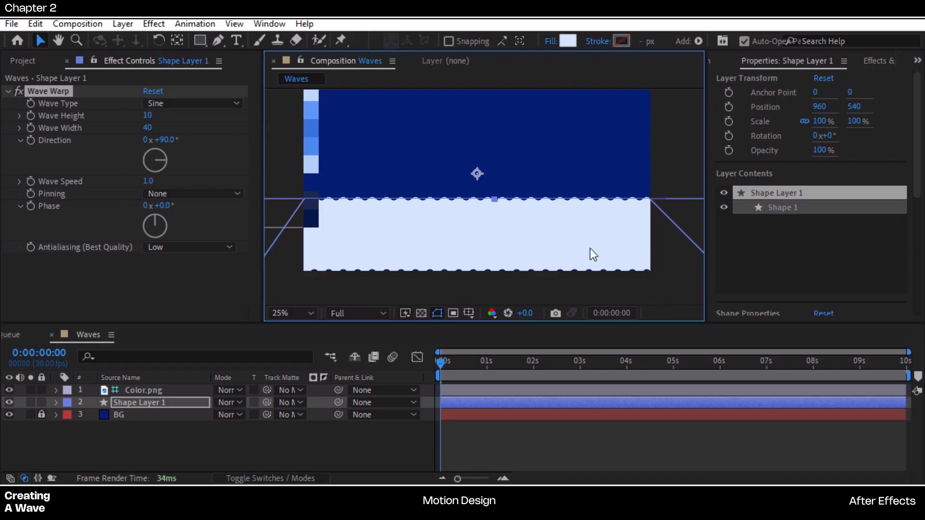
click(481, 173)
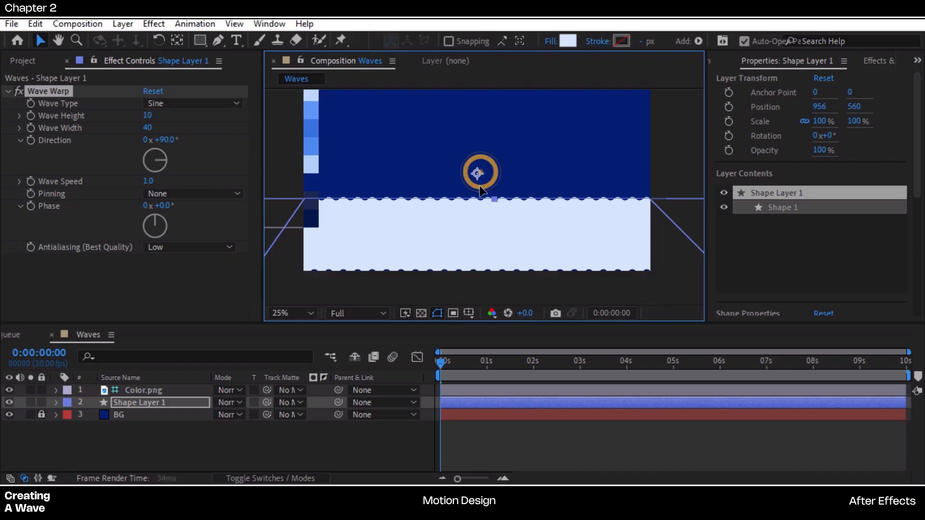
key(ctrl+z)
key(ctrl+z)
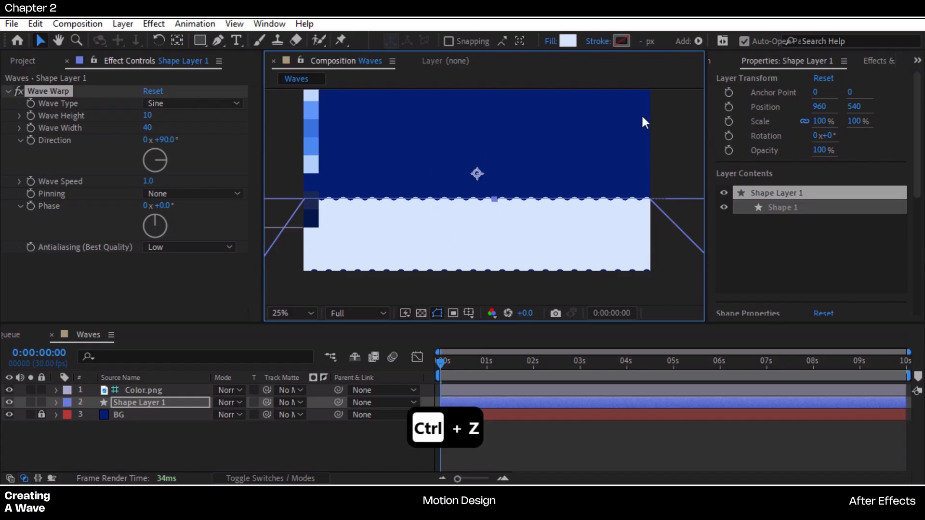
Set Wave Warp's Pinning to Bottom Edge, its Wave Height to 23 and its Wave Width to 141
click(194, 193)
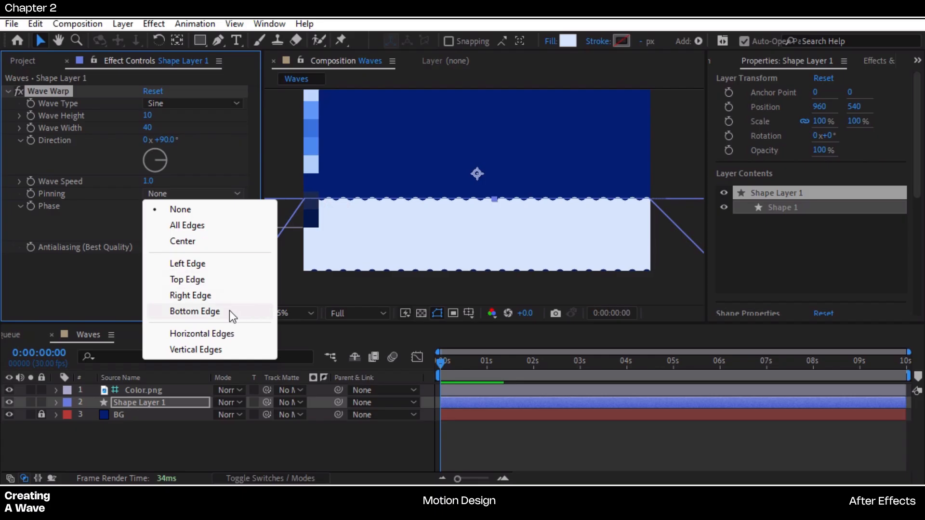
click(195, 311)
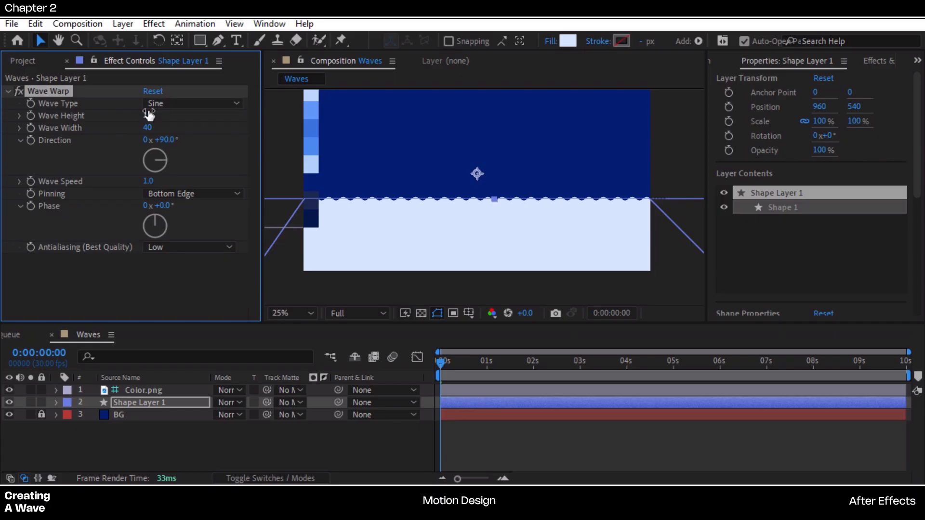
drag(148, 115, 885, 131)
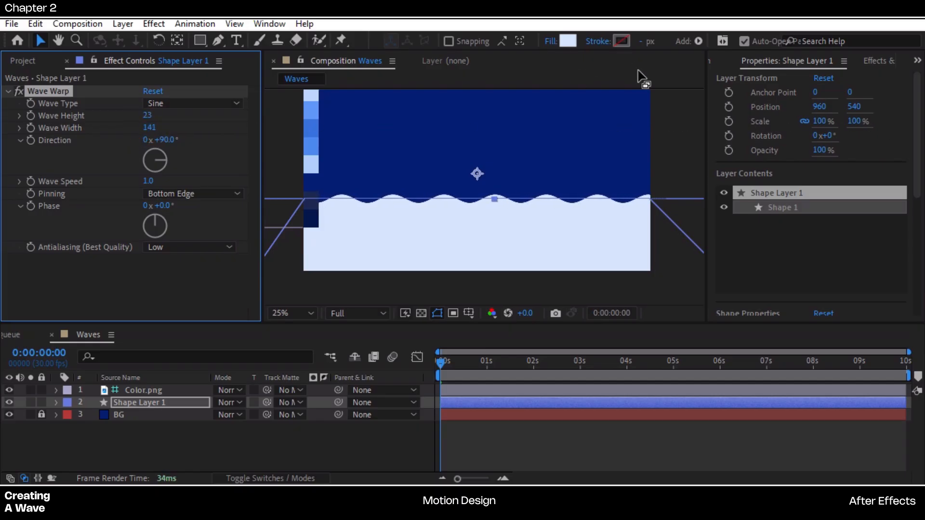
Give Shape Layer 1 a solid 1 px black stroke and preview the wave animation with the whole frame fitted in view
click(604, 44)
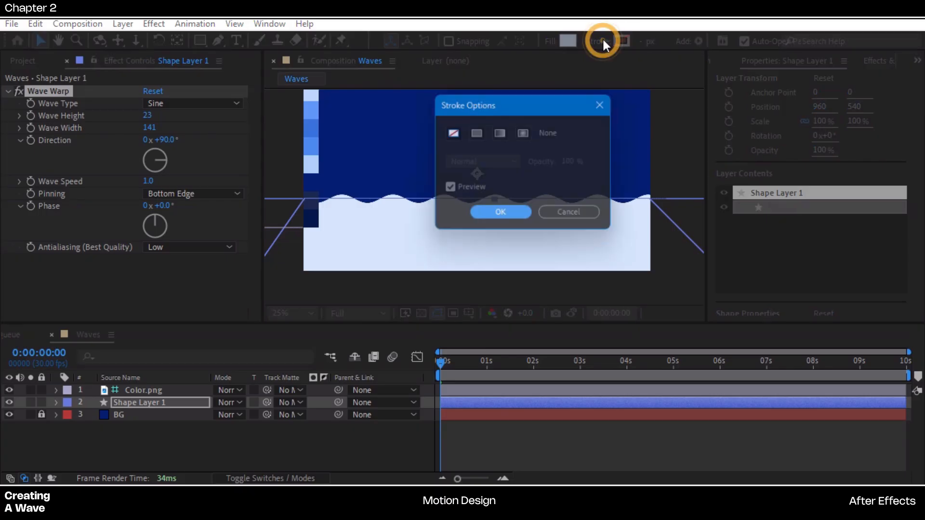
click(476, 134)
click(507, 216)
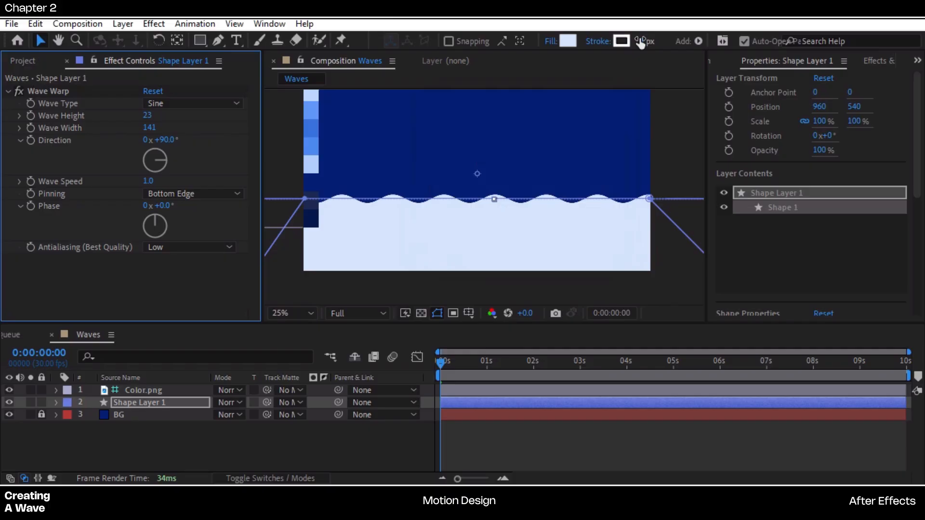
click(641, 43)
text(1)
key(Return)
key(alt+slash)
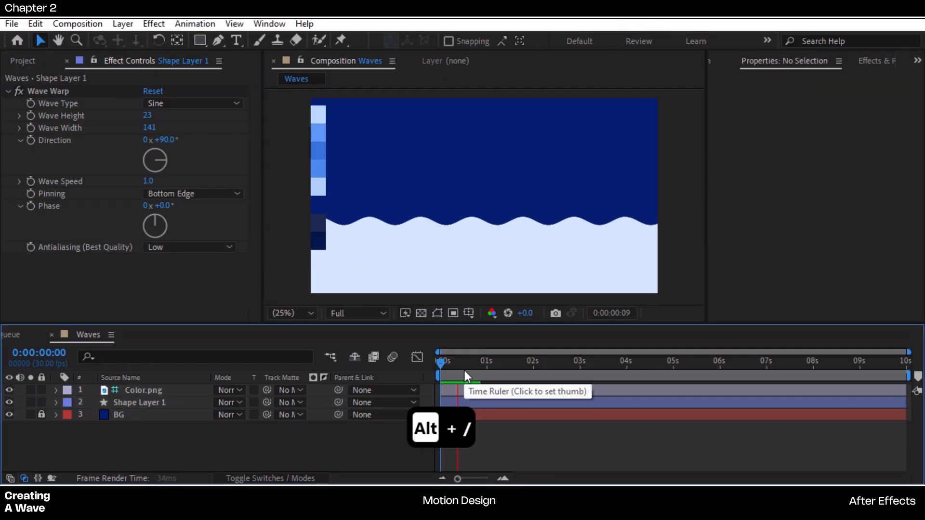
key(space)
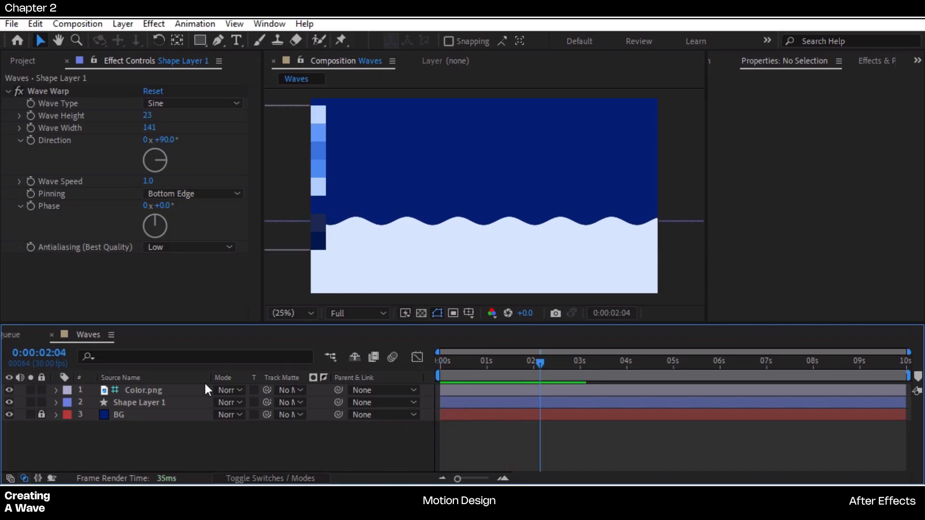
Rename Shape Layer 1 as Wave_1
click(141, 403)
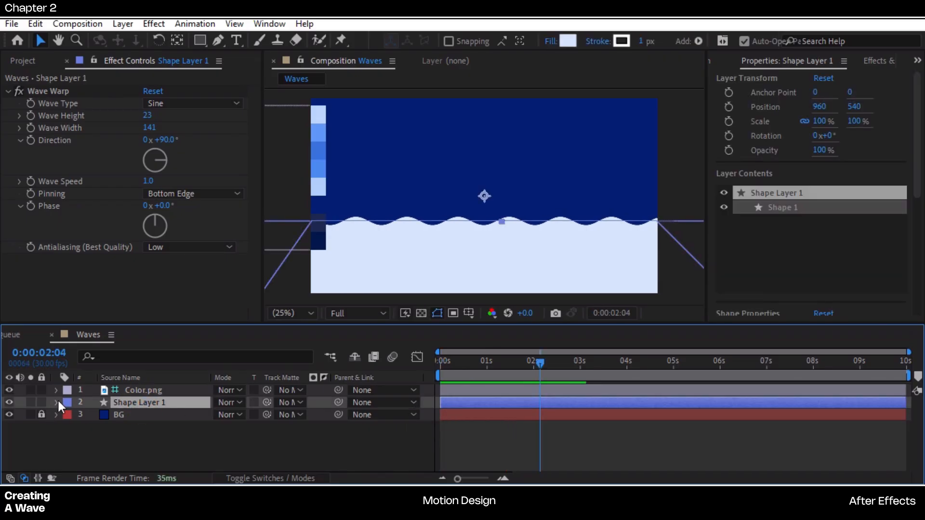
key(Return)
text(Wave)
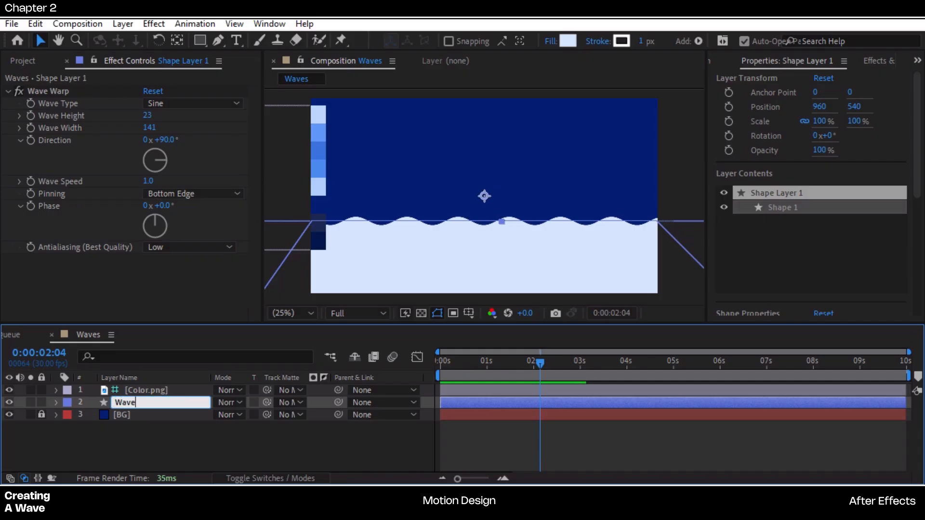
text(_1)
key(Return)
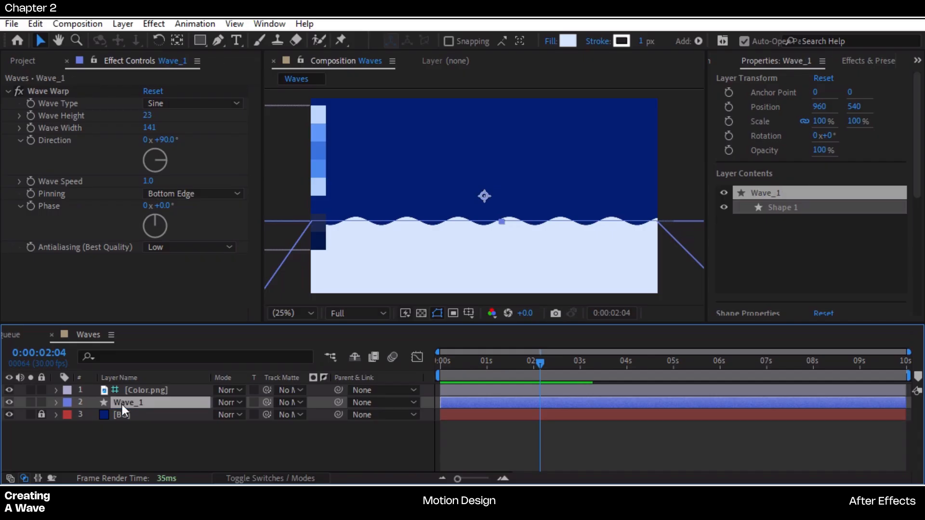
Return to the first frame and add the Inner Shadow layer style to Wave_1
key(Home)
right_click(114, 407)
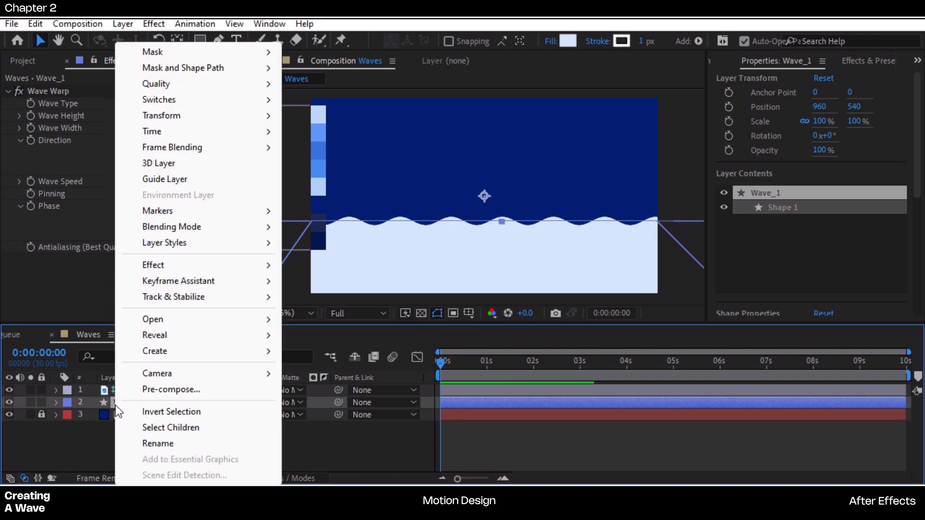
mouse_move(241, 245)
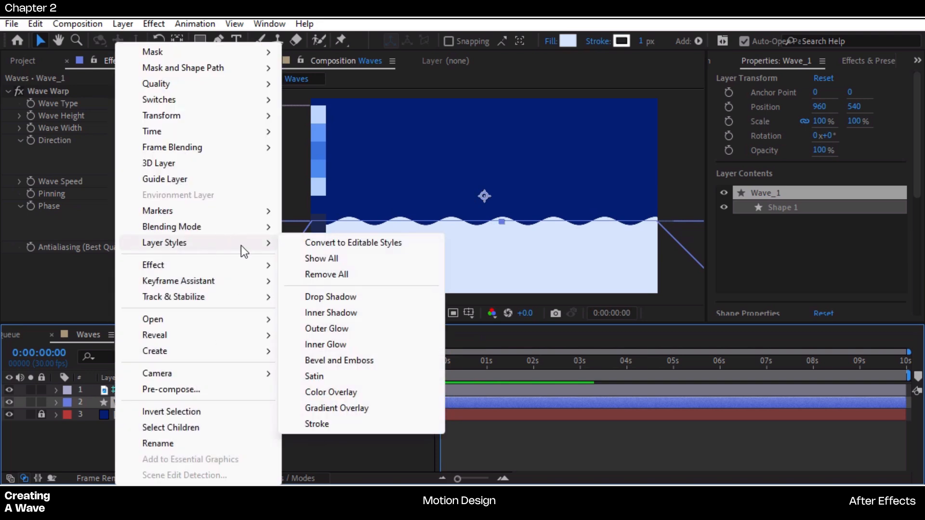
click(332, 314)
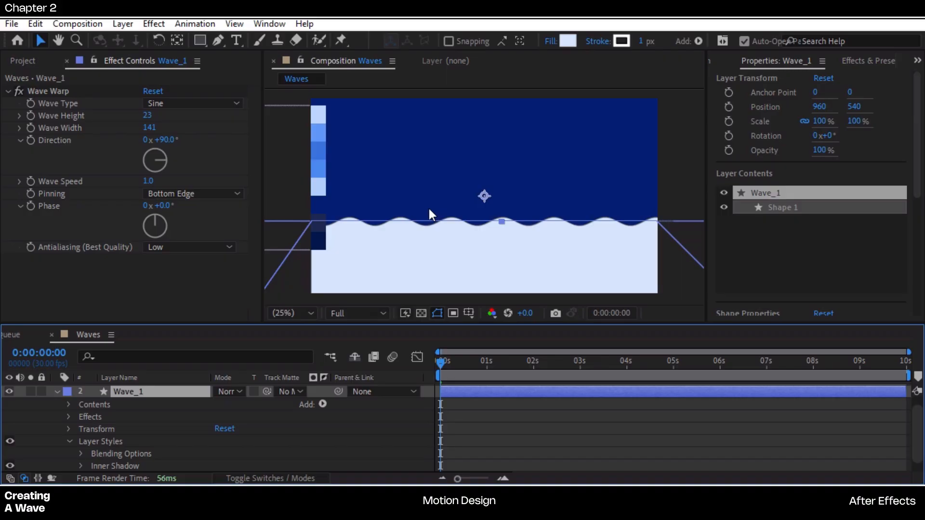
Sample the wave's fill as the Inner Shadow color and shift it to a more saturated light blue, A0C4FD
drag(406, 207, 568, 171)
scroll(524, 177, up, 2)
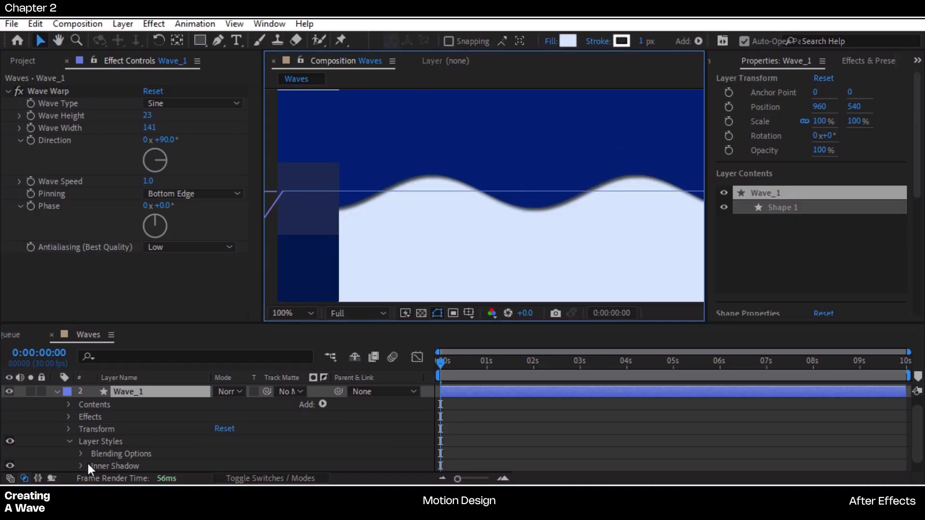
scroll(82, 461, down, 1)
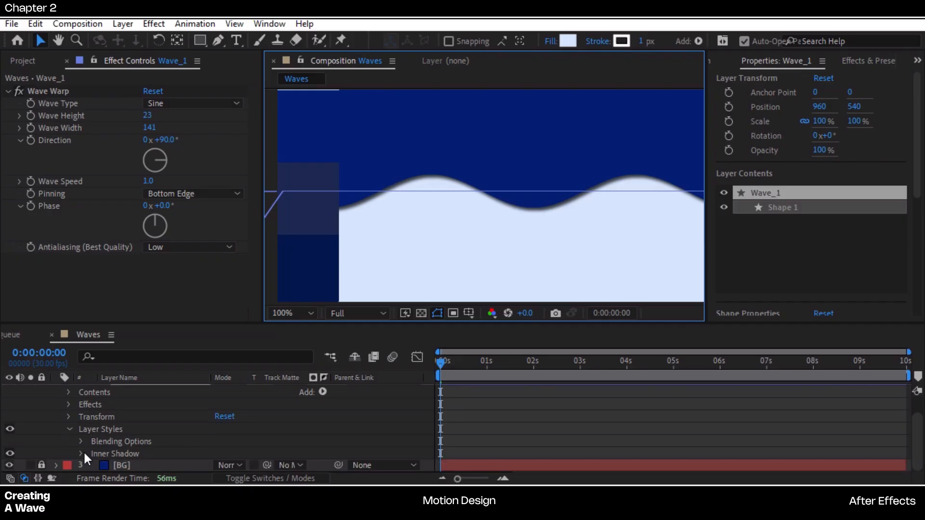
click(81, 454)
scroll(72, 450, down, 5)
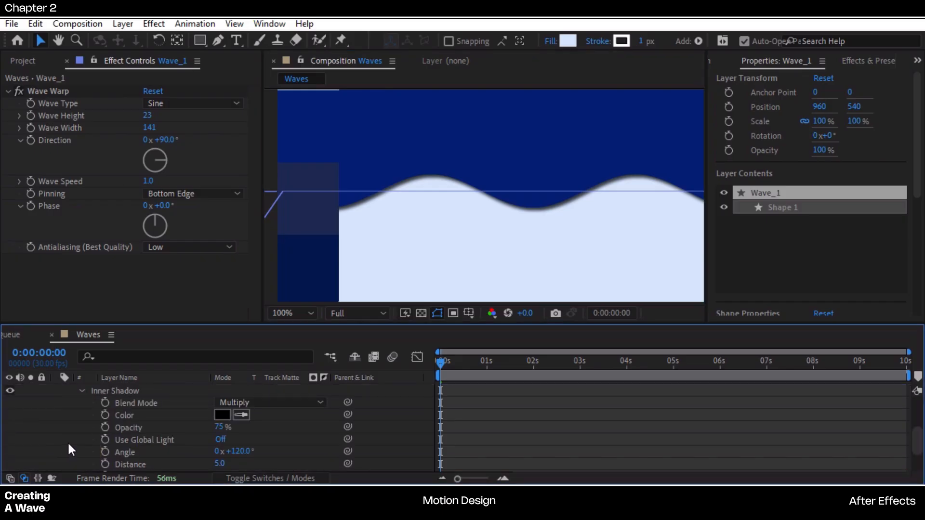
click(242, 415)
click(481, 228)
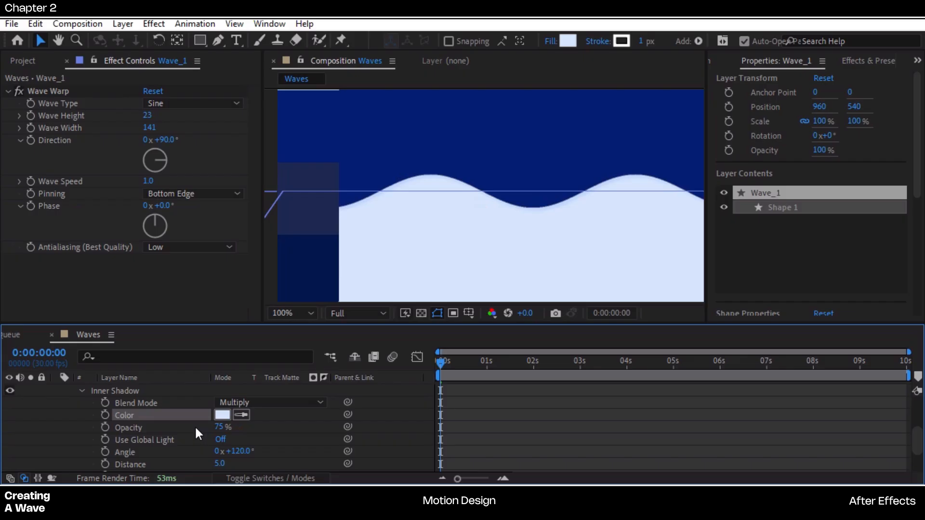
click(223, 414)
drag(440, 86, 467, 84)
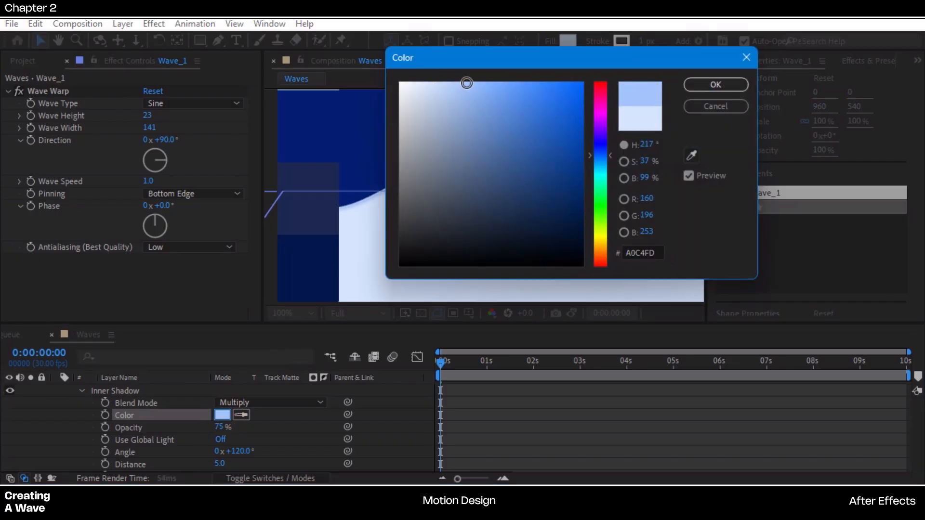
click(716, 84)
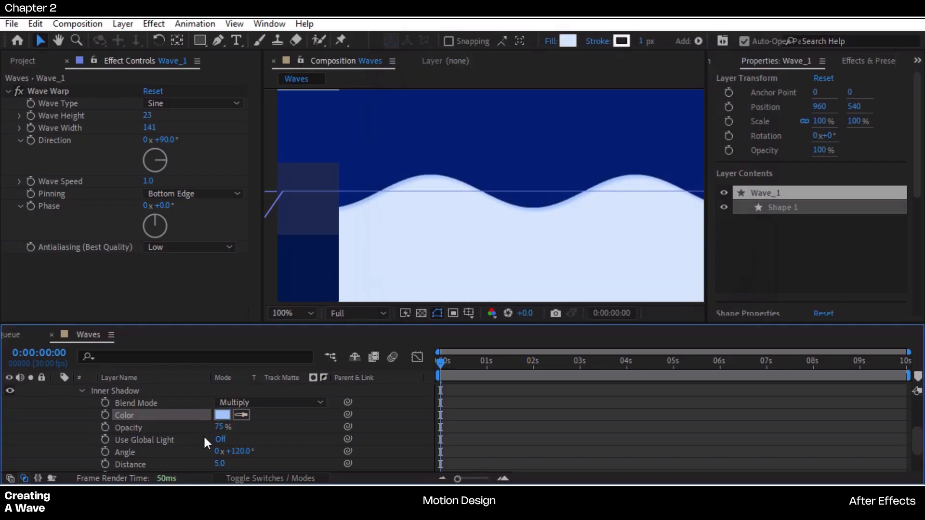
Set the Inner Shadow's Distance to 9, its Size to 10 and its Opacity to 55%
drag(223, 463, 220, 463)
scroll(178, 449, down, 2)
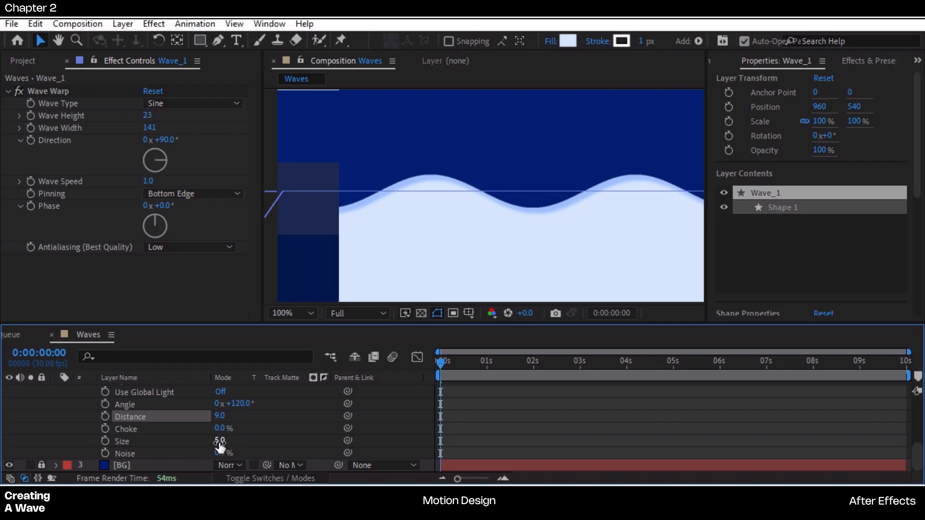
drag(220, 447, 229, 443)
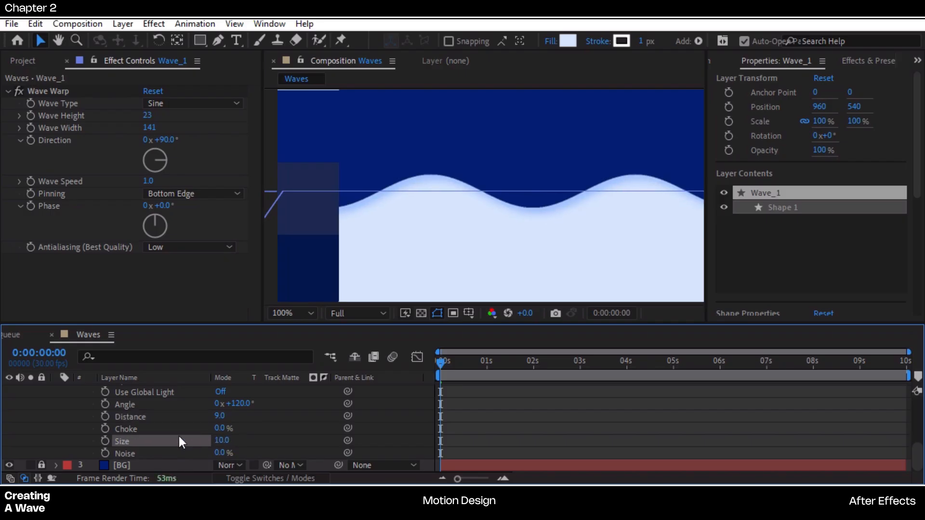
scroll(182, 438, up, 3)
click(212, 415)
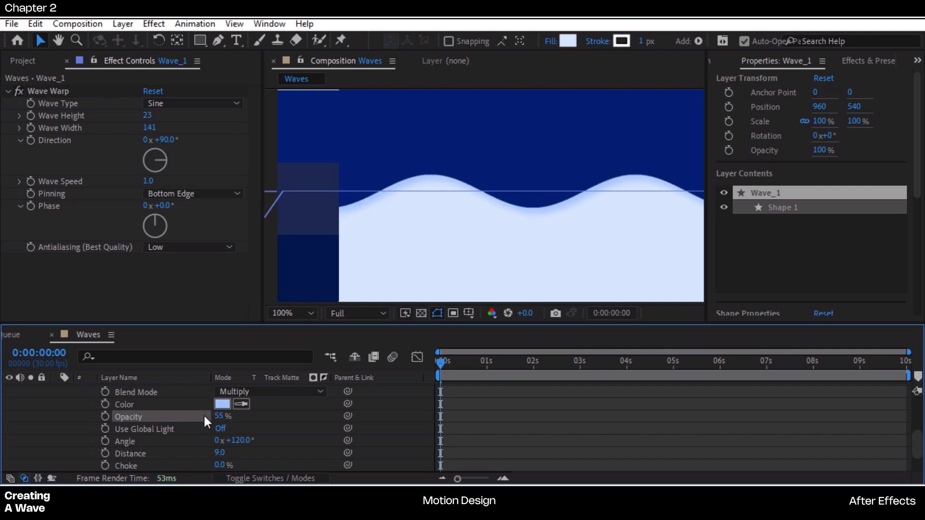
Try the Overlay and Screen blend modes on the Inner Shadow and set it back to Multiply
click(251, 392)
click(287, 234)
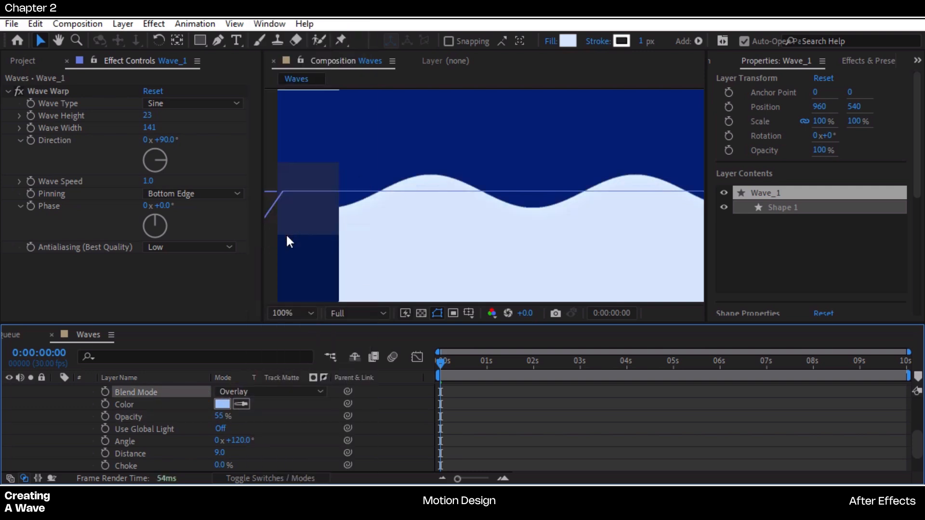
click(257, 393)
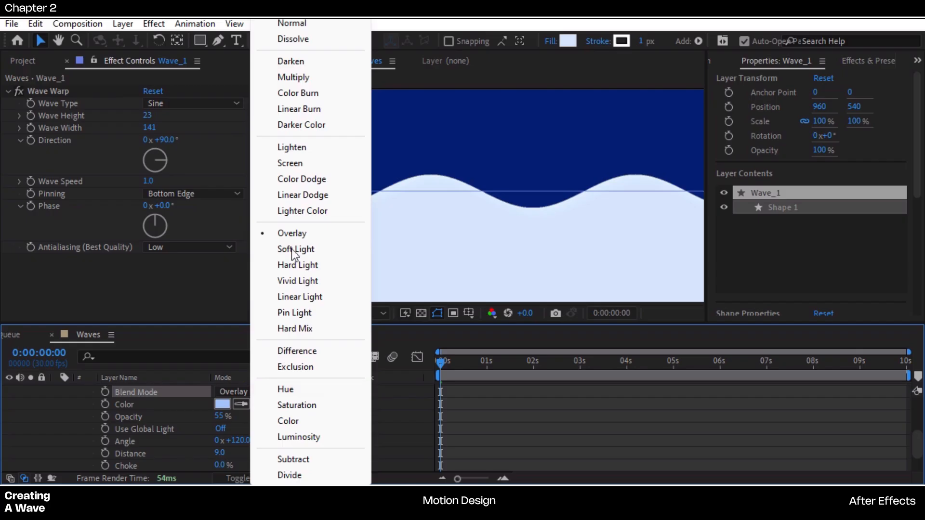
click(286, 166)
click(264, 391)
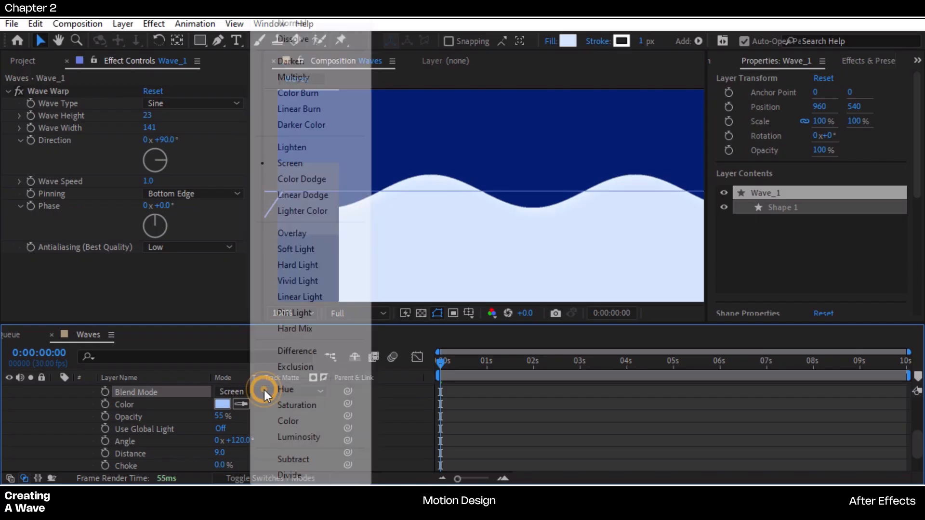
click(296, 77)
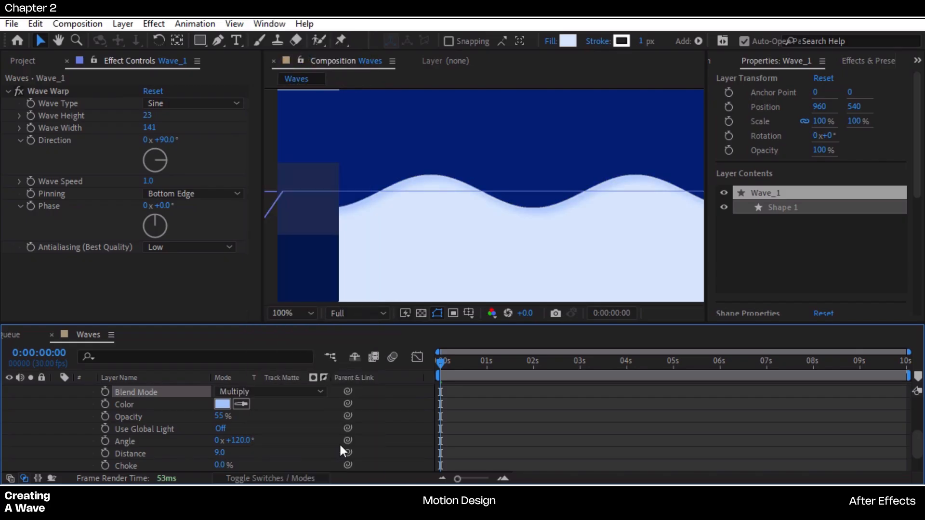
Add the Bevel and Emboss layer style to Wave_1 and inspect the wave's edge up close
scroll(320, 436, up, 3)
scroll(135, 407, up, 1)
right_click(143, 403)
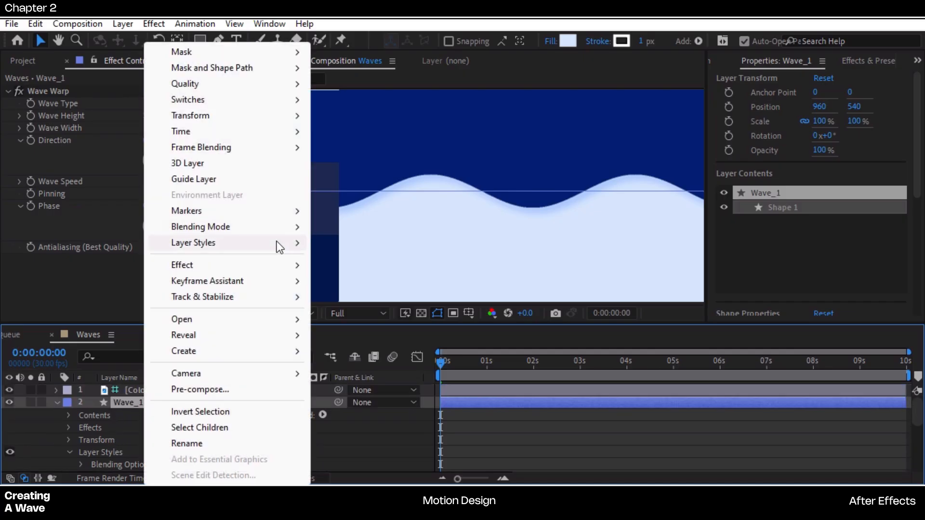
mouse_move(284, 243)
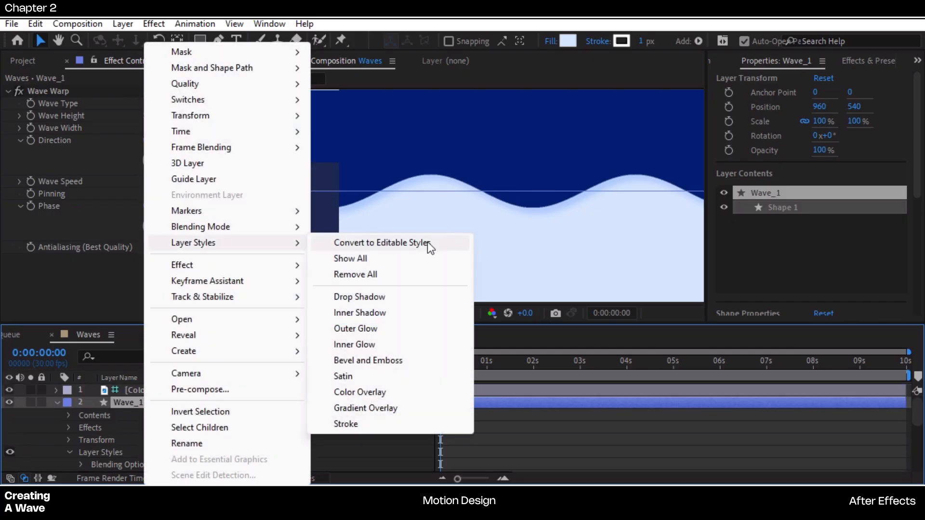
click(368, 363)
key(space)
drag(534, 148, 415, 151)
drag(518, 170, 364, 172)
key(slash)
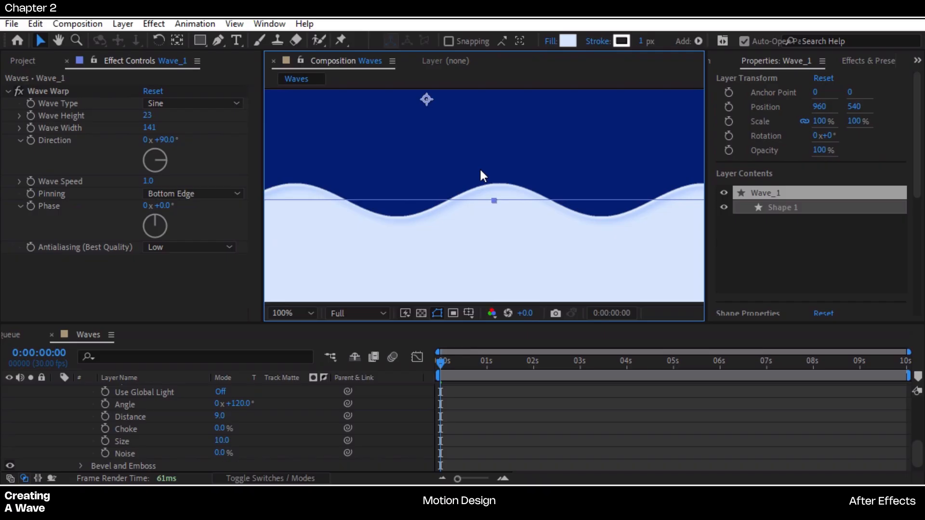
key(alt+slash)
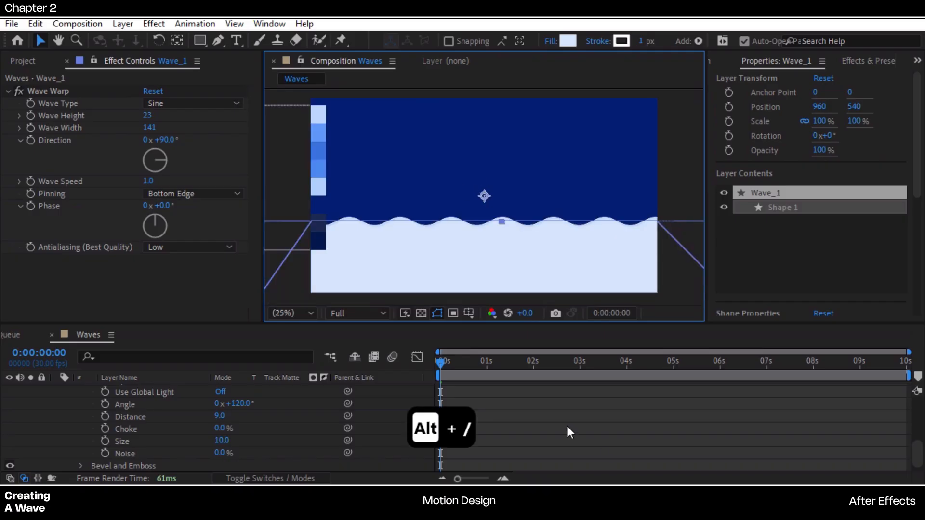
Collapse Wave_1's properties and apply the CC Light Sweep effect to the layer
click(560, 421)
scroll(372, 434, up, 5)
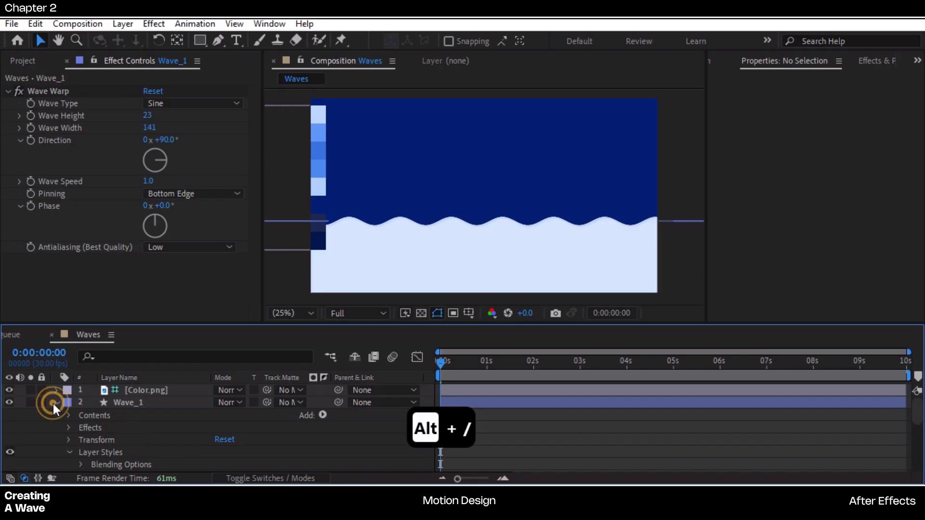
click(53, 404)
click(123, 407)
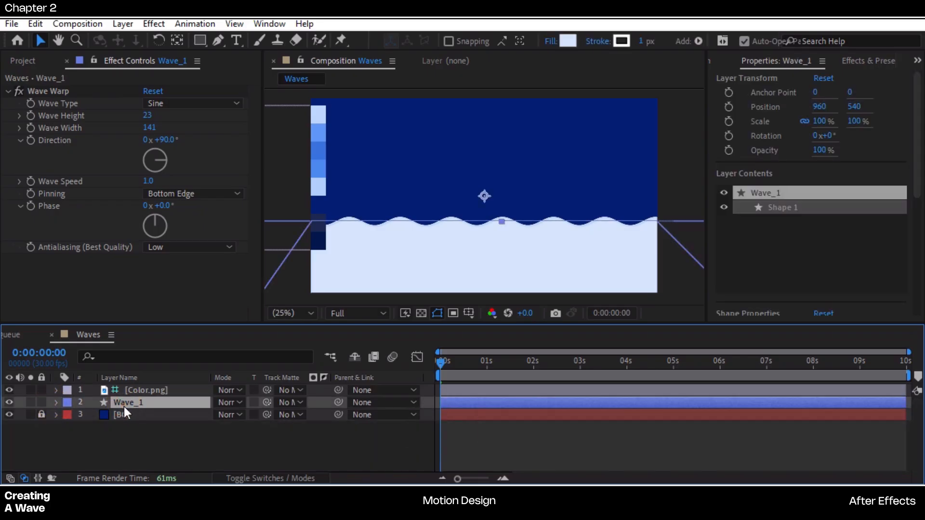
key(ctrl+space)
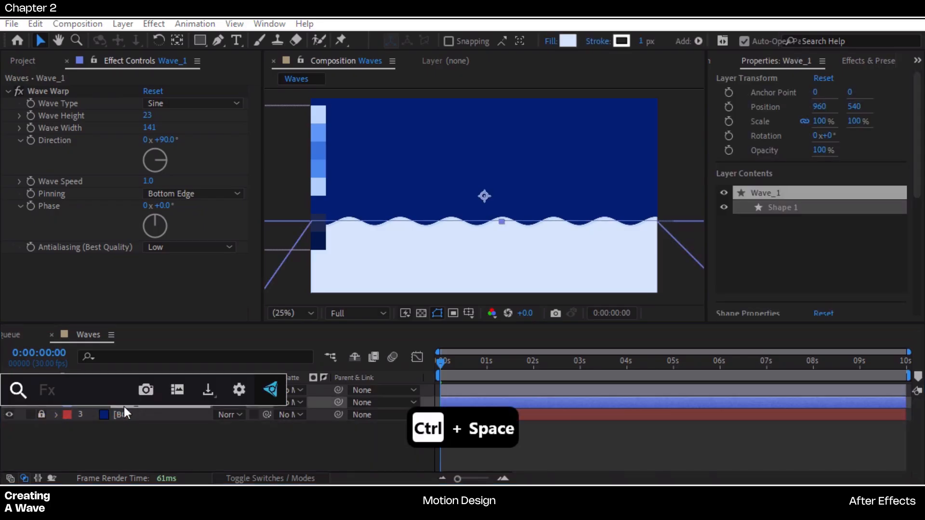
text(ligh)
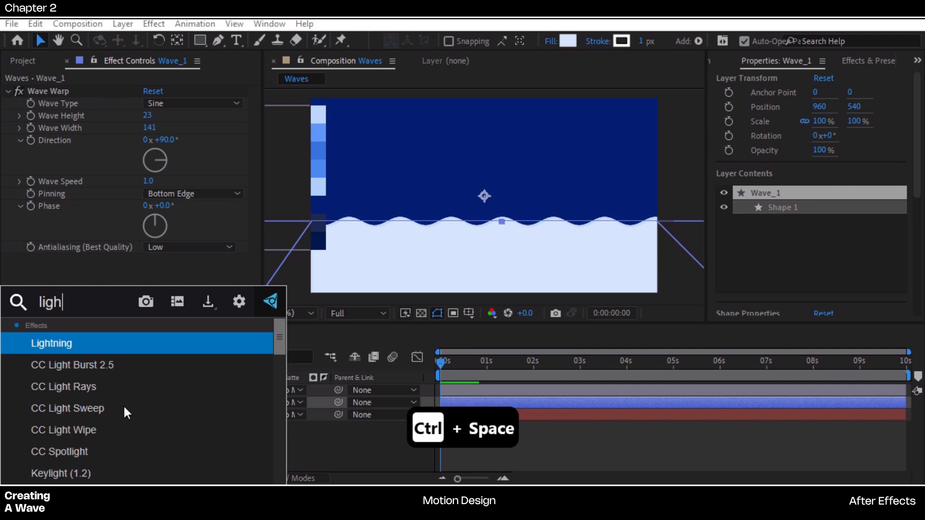
click(91, 409)
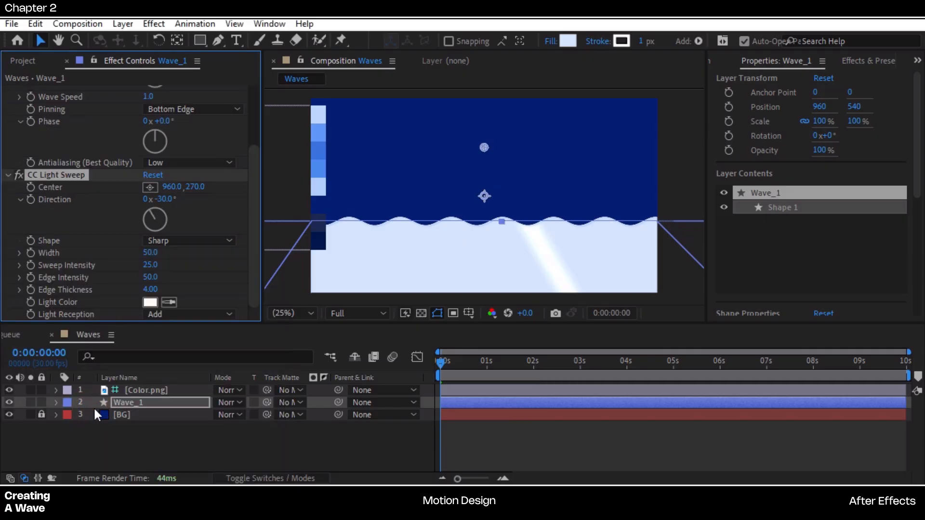
Move the CC Light Sweep center to 1008, 674 on the wave's surface and Wave_1's anchor point down to the surface line
drag(485, 146, 495, 222)
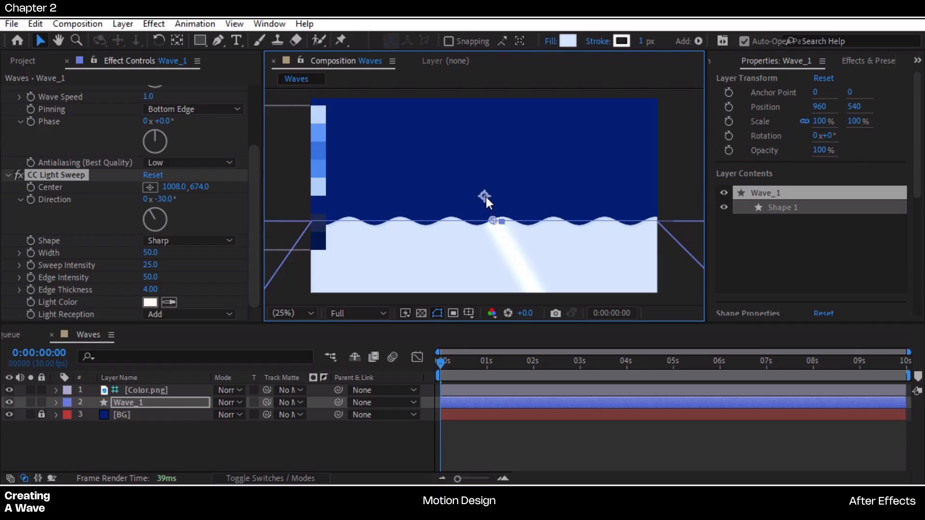
key(y)
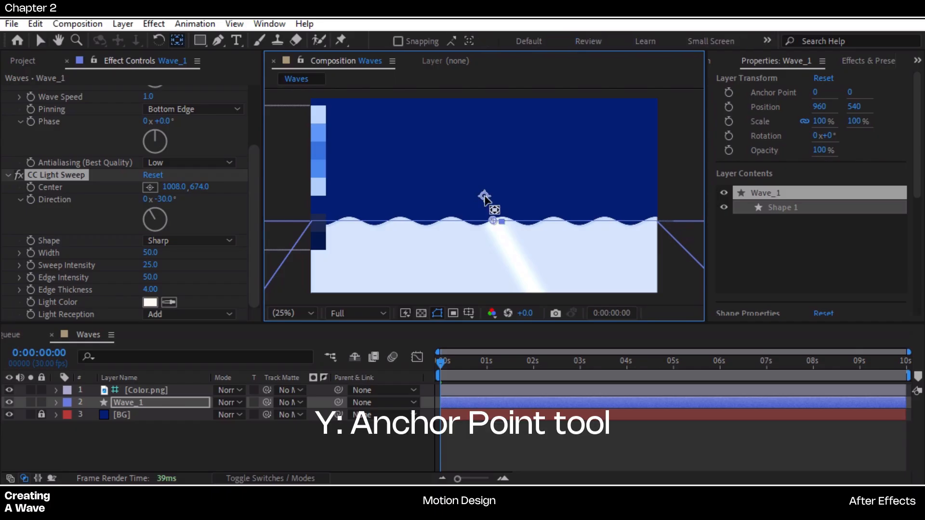
drag(484, 196, 484, 222)
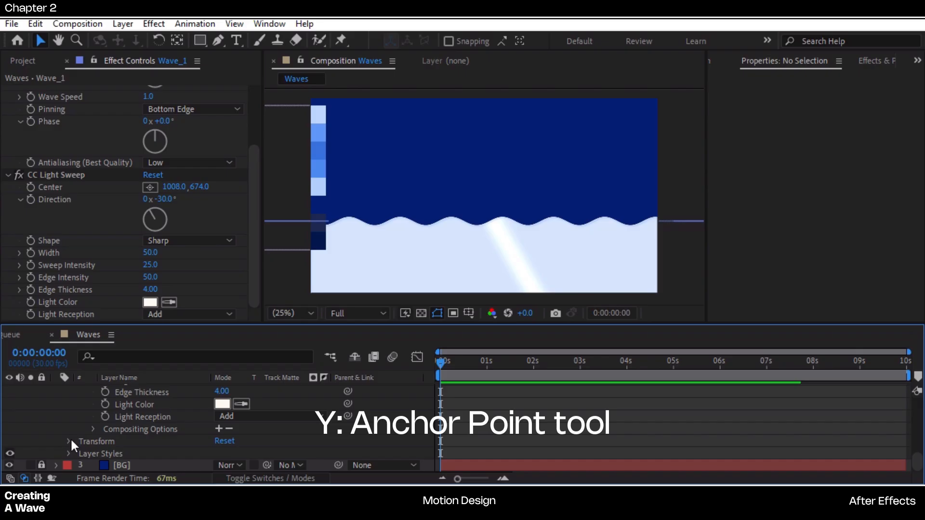
Link the CC Light Sweep Center to Wave_1's Position property so the light follows the layer
click(70, 438)
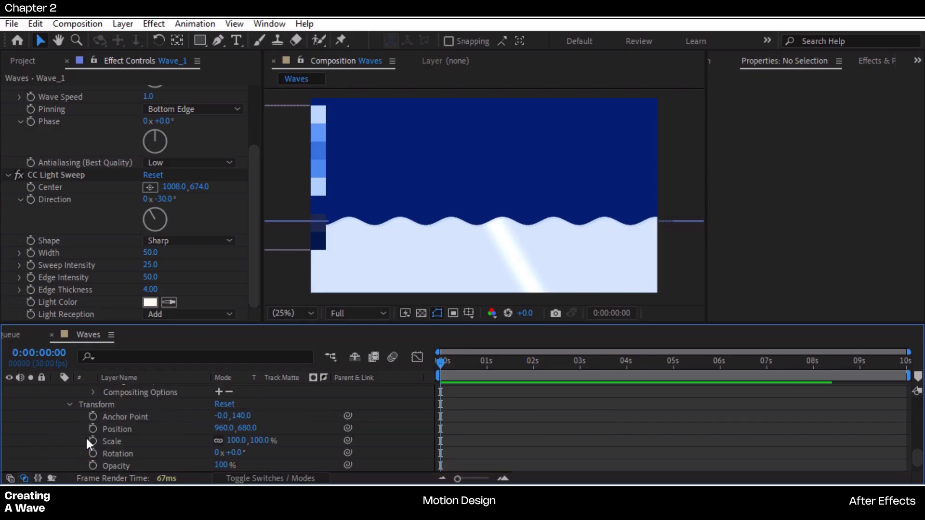
scroll(86, 437, up, 5)
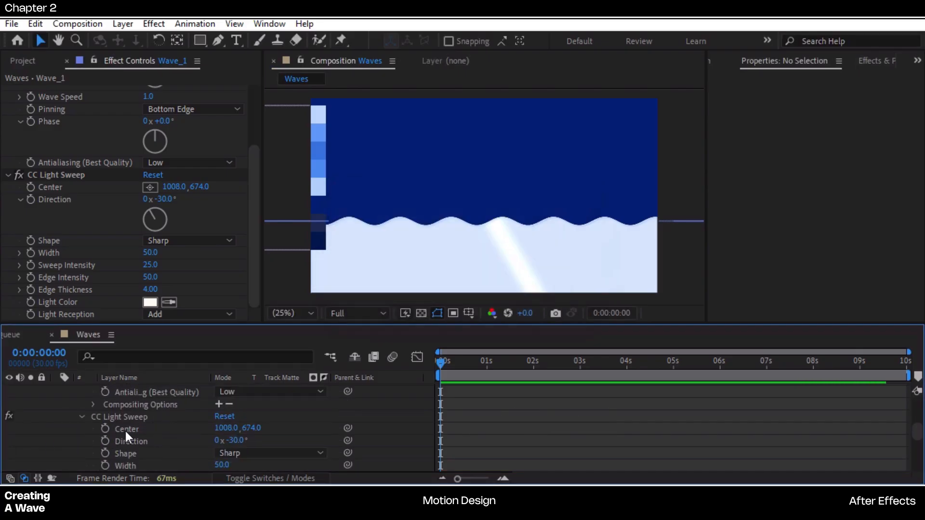
drag(346, 428, 155, 404)
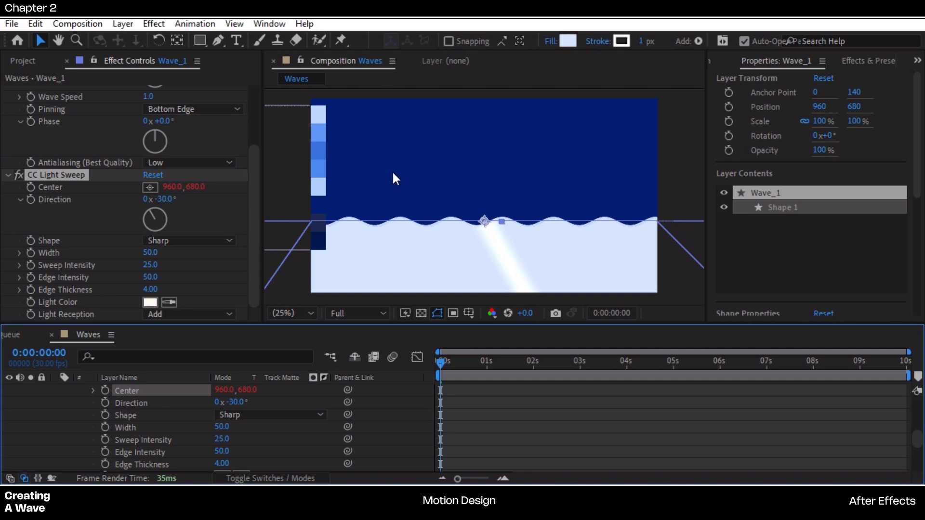
Set Wave_1's CC Light Sweep direction to 87°, width to 362 and sweep intensity to 0
drag(154, 255, 135, 267)
drag(159, 199, 243, 196)
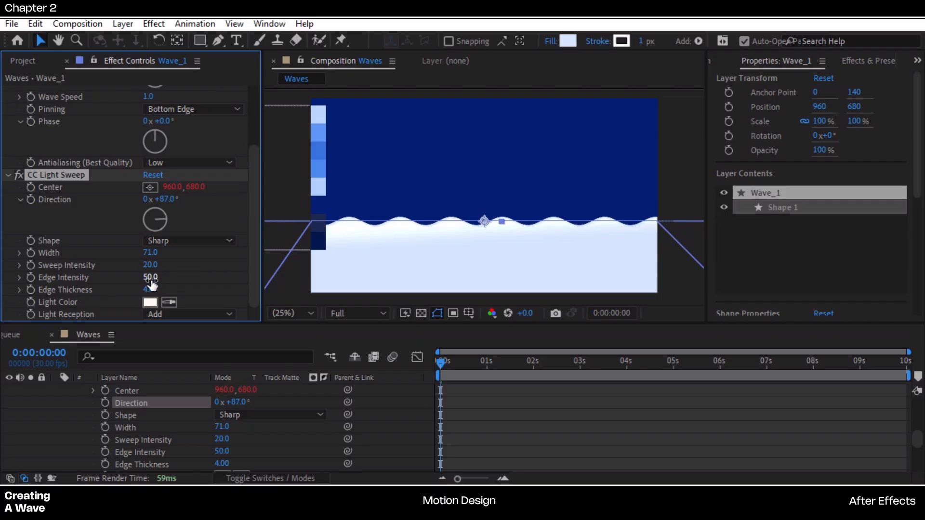
drag(151, 266, 344, 235)
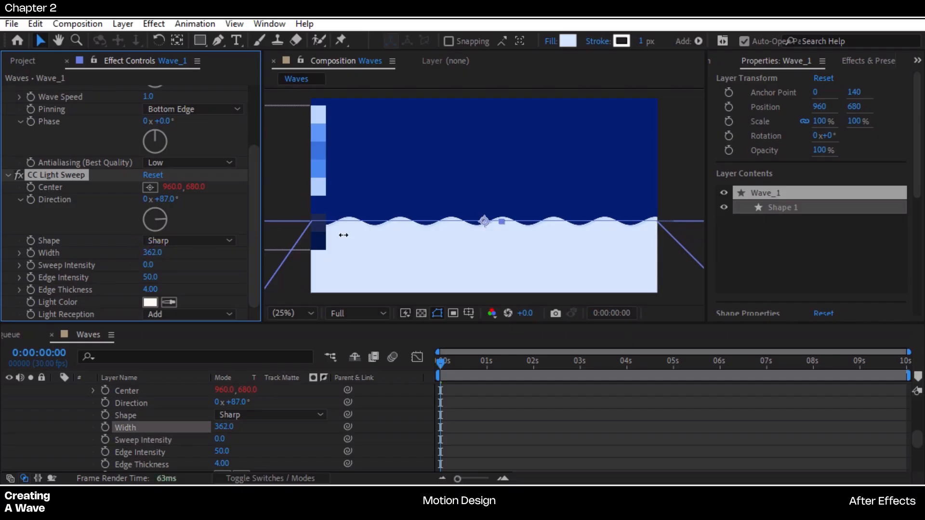
Set Wave_1's CC Light Sweep edge intensity to 60, edge thickness to 13.8 and width to 308
scroll(442, 217, up, 1)
click(440, 217)
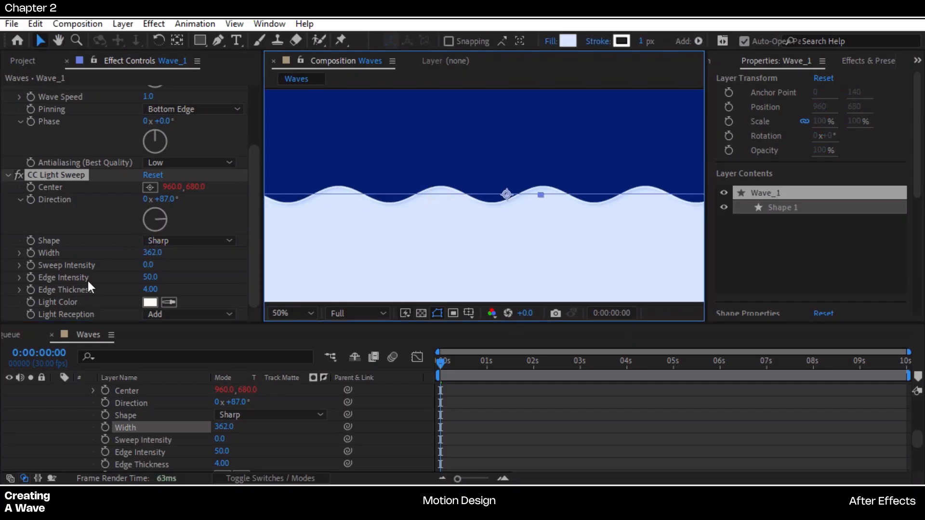
click(149, 277)
text(60)
key(Return)
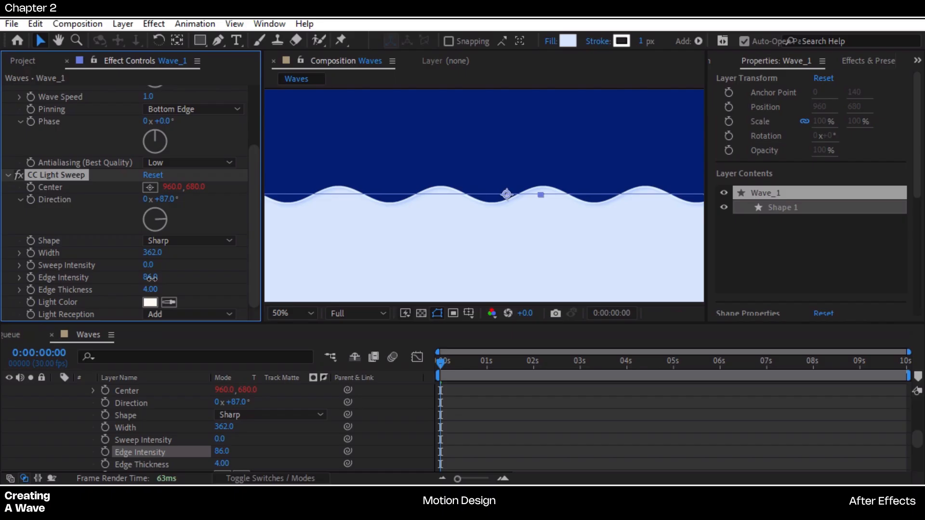
drag(146, 265, 213, 282)
drag(148, 265, 115, 255)
Compare the wave with CC Light Sweep off and on, and set its edge intensity to 106 and edge thickness to 7.3
click(16, 173)
click(16, 173)
scroll(485, 200, up, 2)
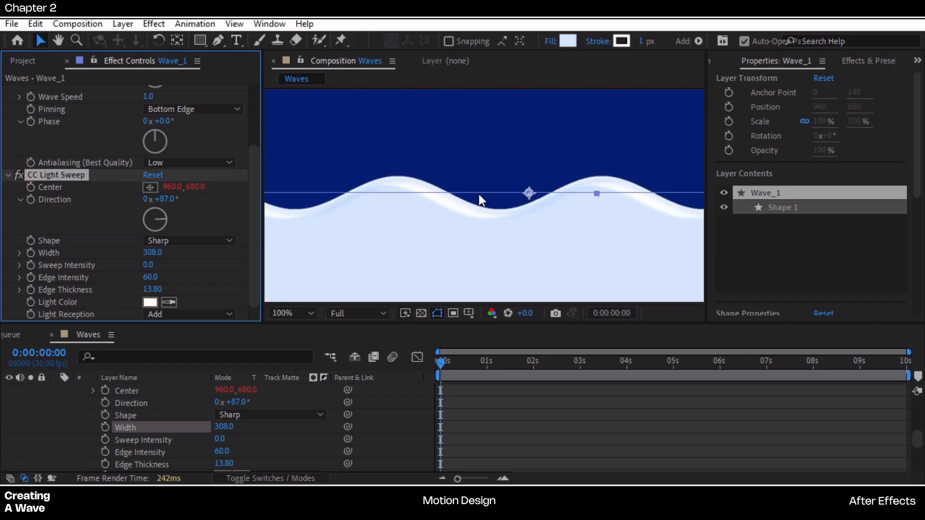
drag(151, 277, 172, 290)
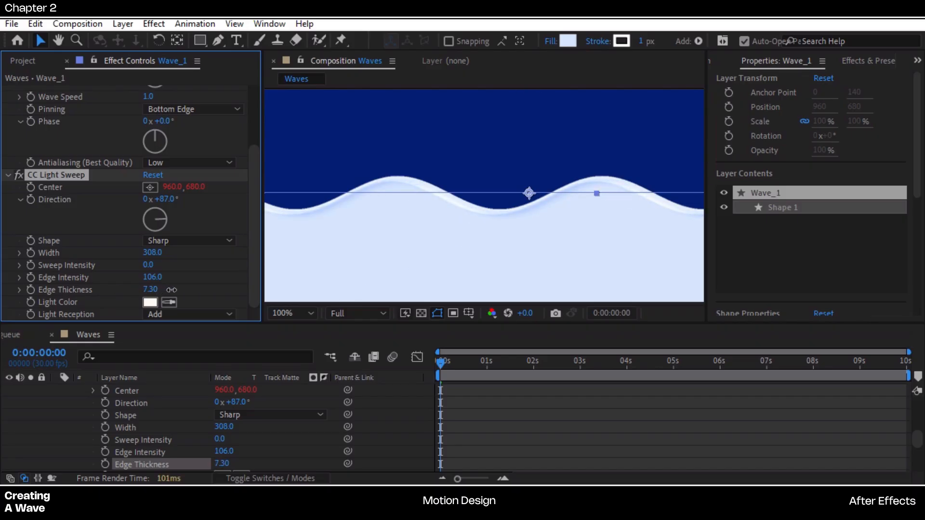
Deselect the layer, fit the composition to the viewer and collapse Wave_1's properties
click(574, 426)
key(alt+slash)
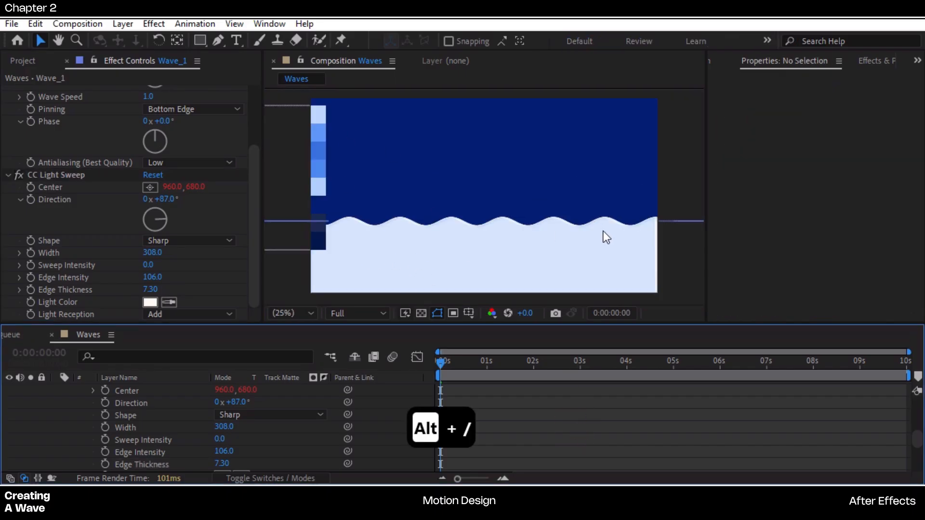
scroll(97, 400, up, 6)
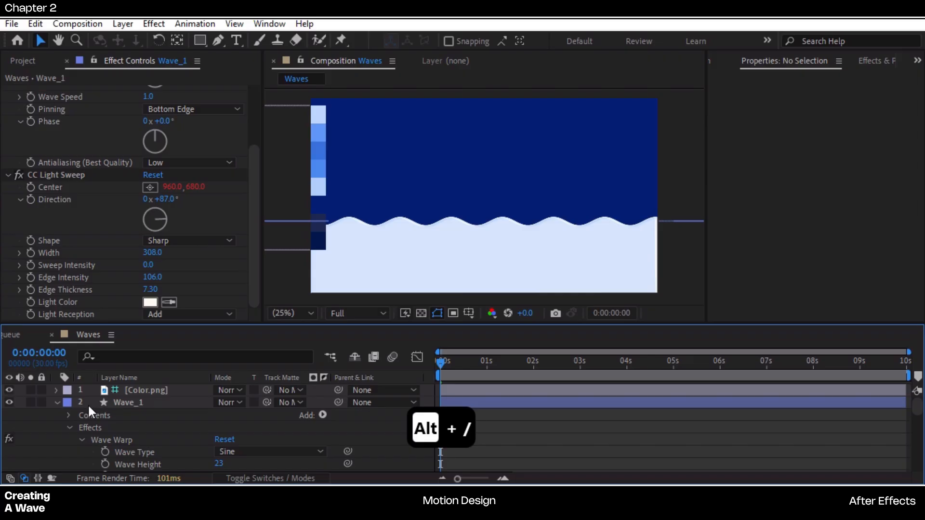
click(57, 403)
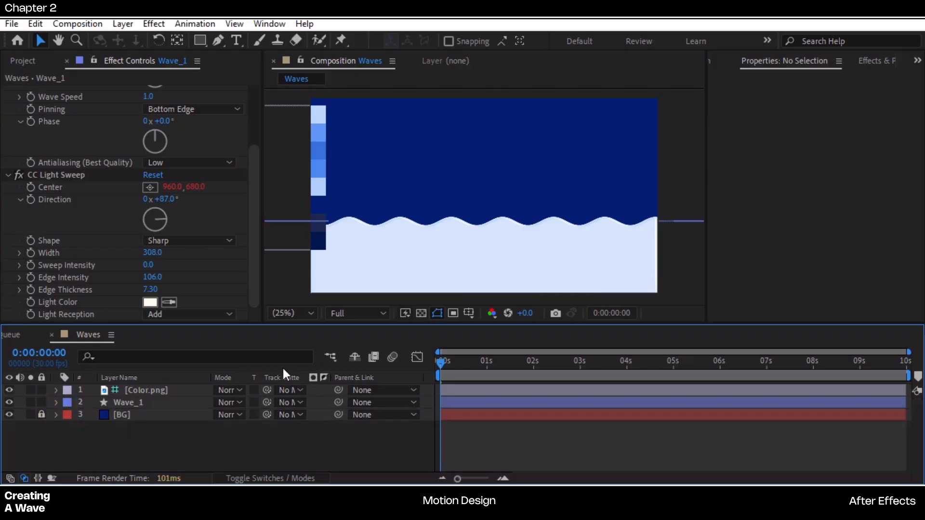
Duplicate Wave_1 as Wave_2, place the copy beneath it in the layer order and move it up to position 960, 468
click(24, 60)
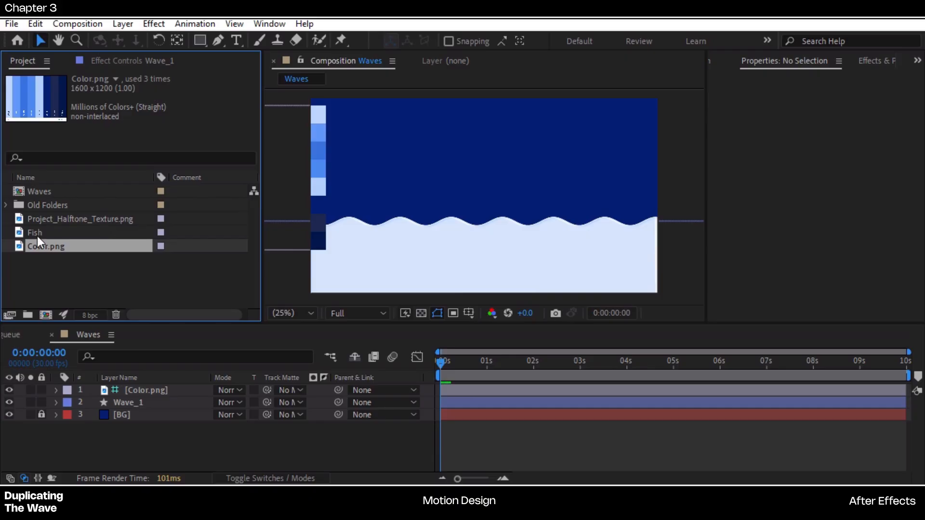
click(134, 403)
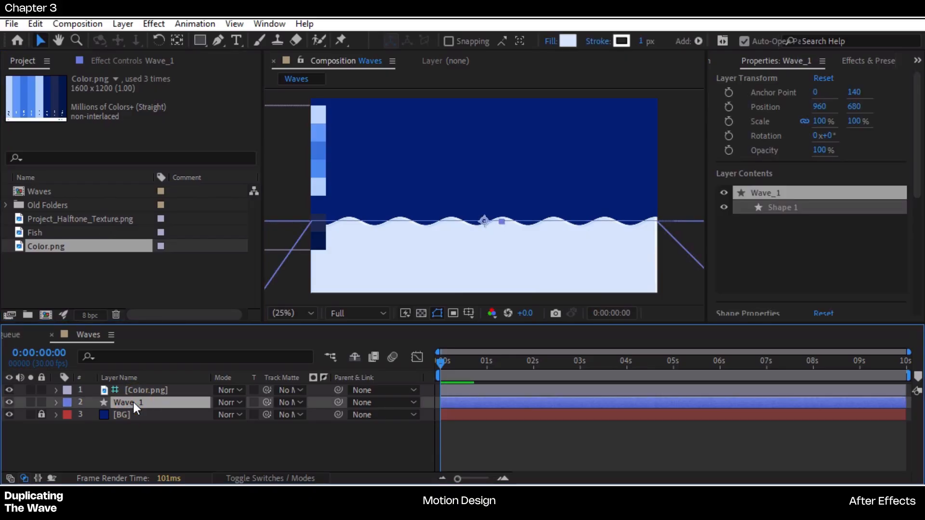
key(ctrl+d)
drag(135, 397, 139, 417)
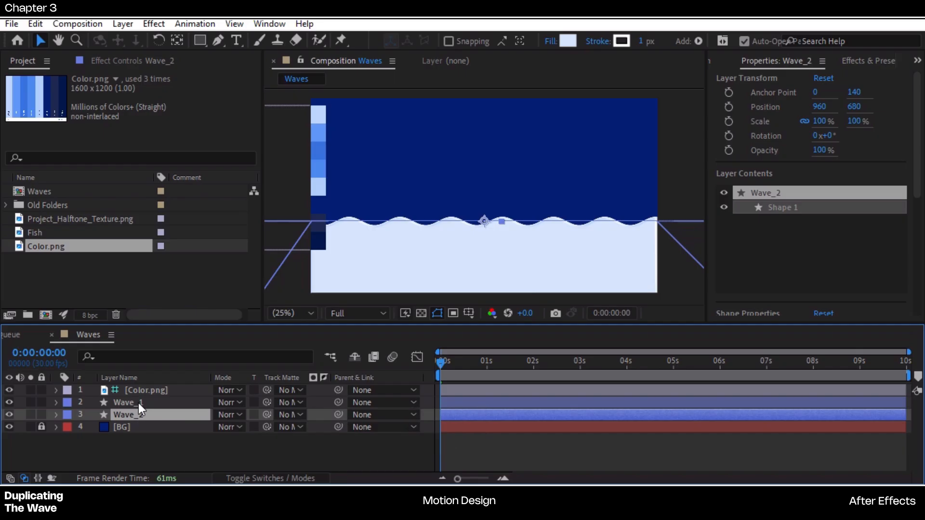
click(141, 404)
click(141, 414)
drag(487, 219, 485, 180)
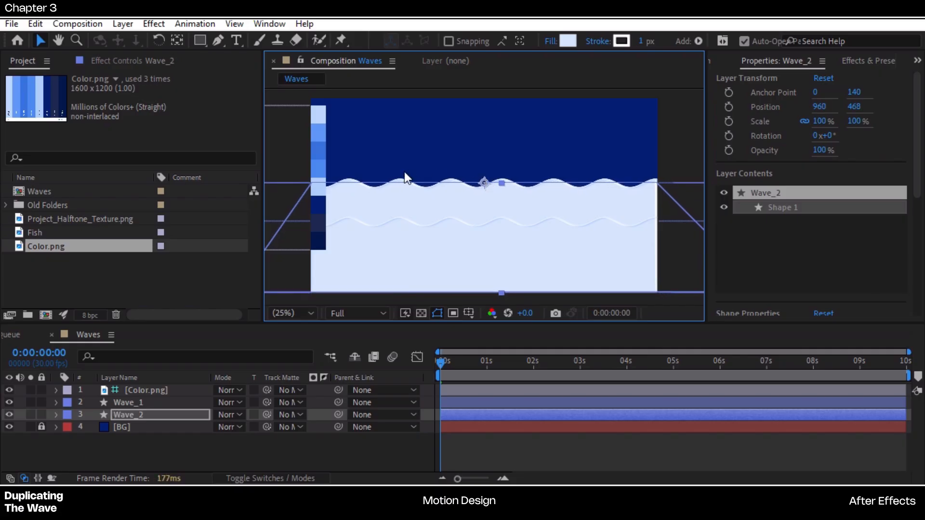
Set Wave_2's fill to B0CFFE by sampling the light blue swatch from the color palette image
click(571, 40)
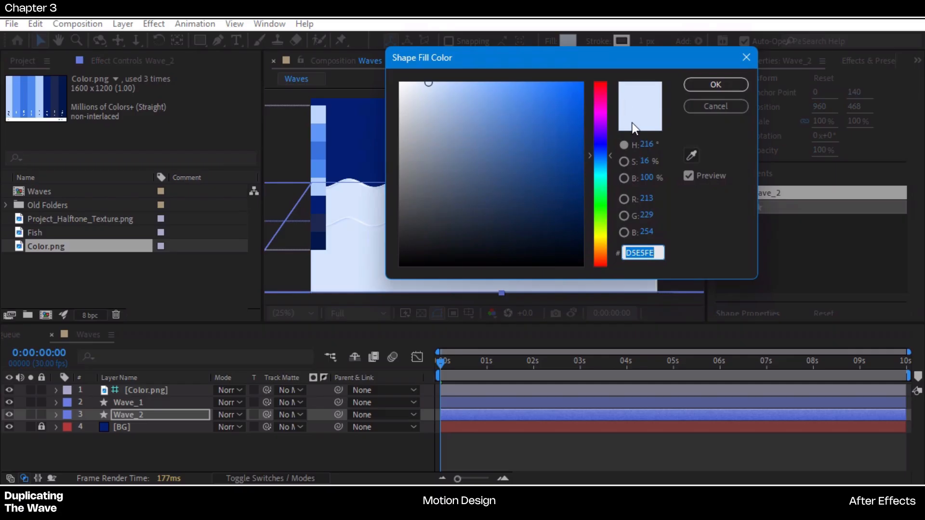
click(692, 155)
click(322, 183)
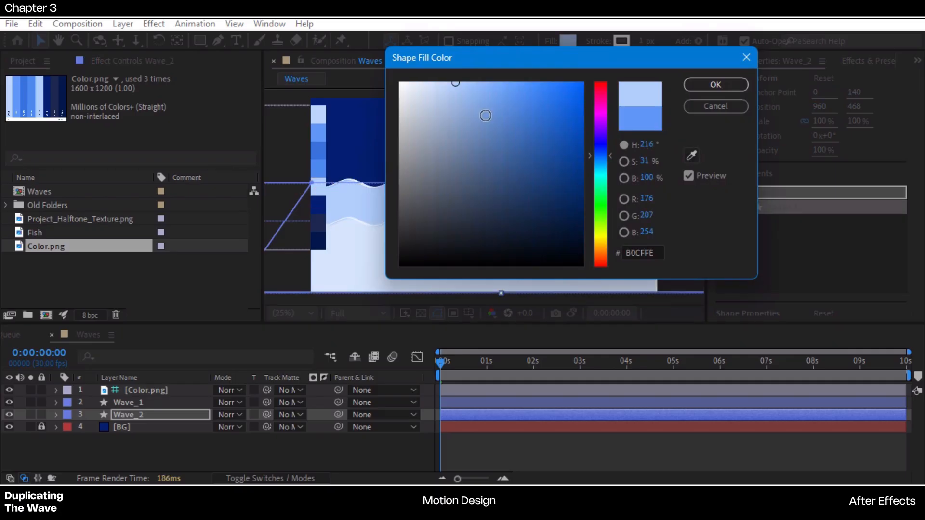
click(715, 84)
click(520, 471)
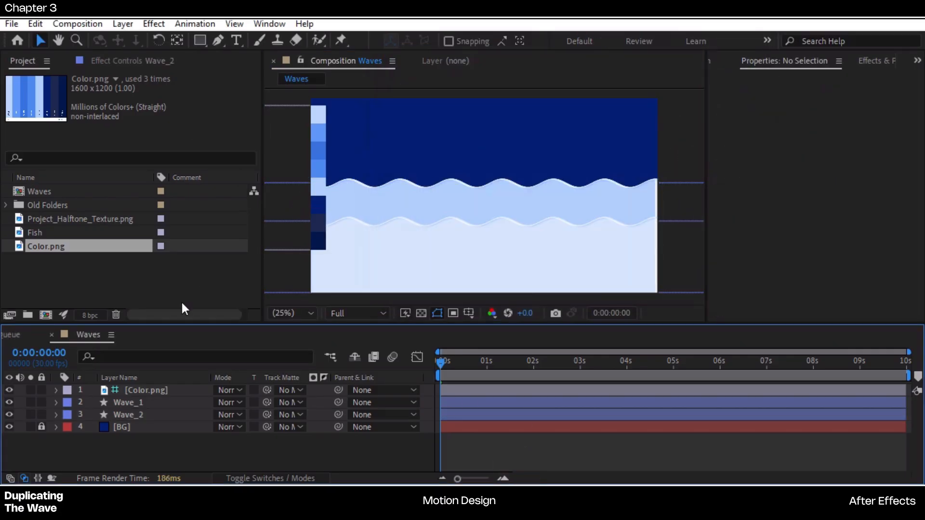
Duplicate Wave_2 as Wave_3, place the copy beneath Wave_2 and move it up to about 972, 240
click(137, 415)
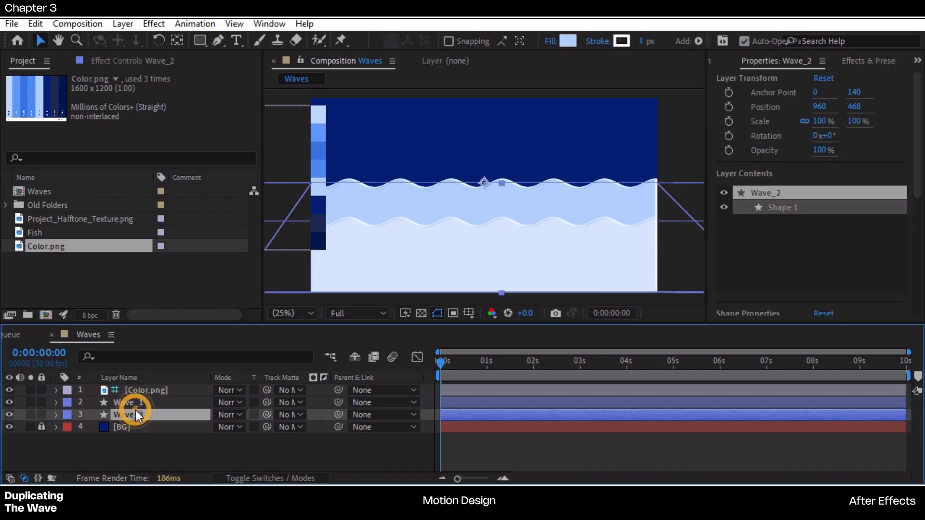
key(ctrl+d)
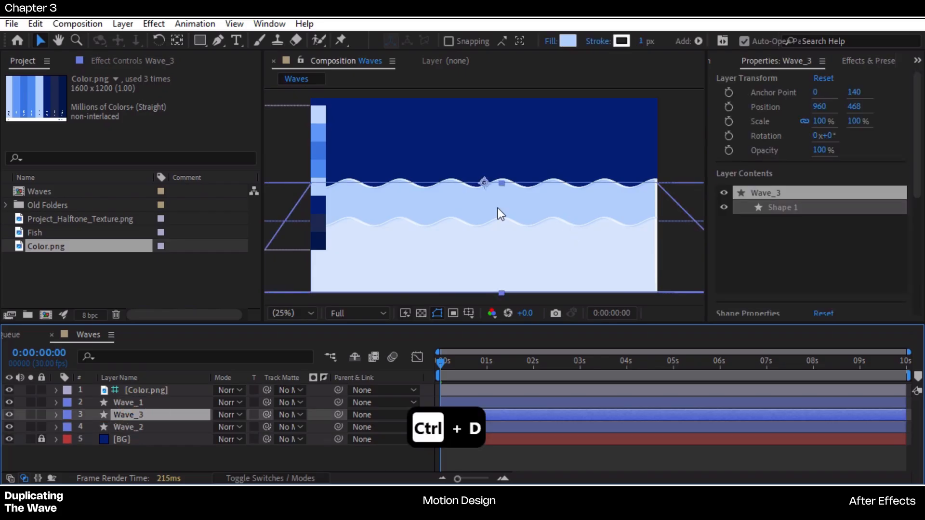
drag(150, 417, 149, 428)
drag(492, 195, 493, 155)
key(Return)
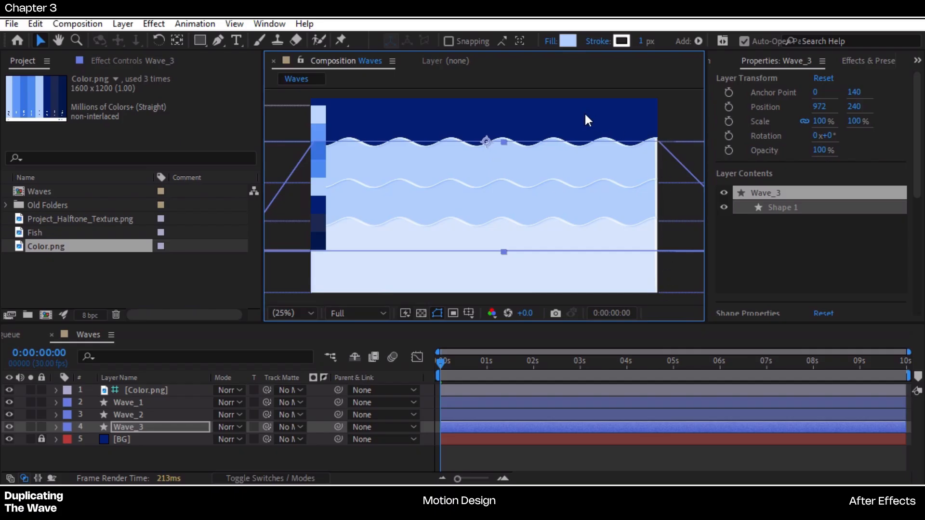
Set Wave_3's fill to the medium blue sampled from the fourth swatch of the color palette image
click(569, 40)
drag(508, 53, 679, 46)
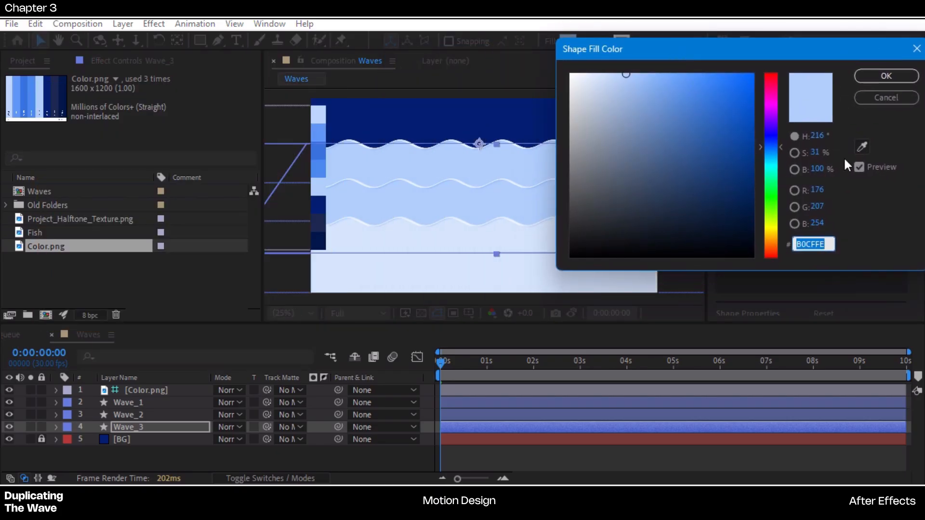
click(862, 147)
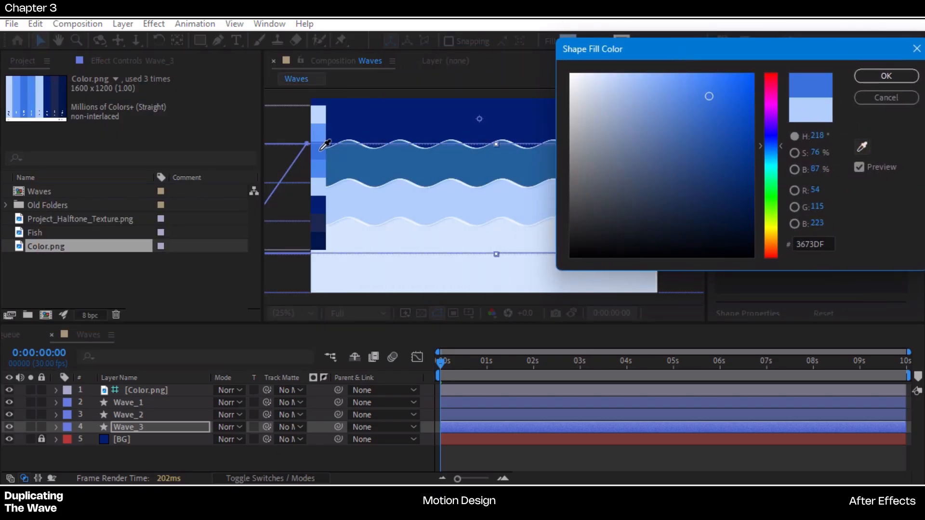
click(323, 162)
click(319, 167)
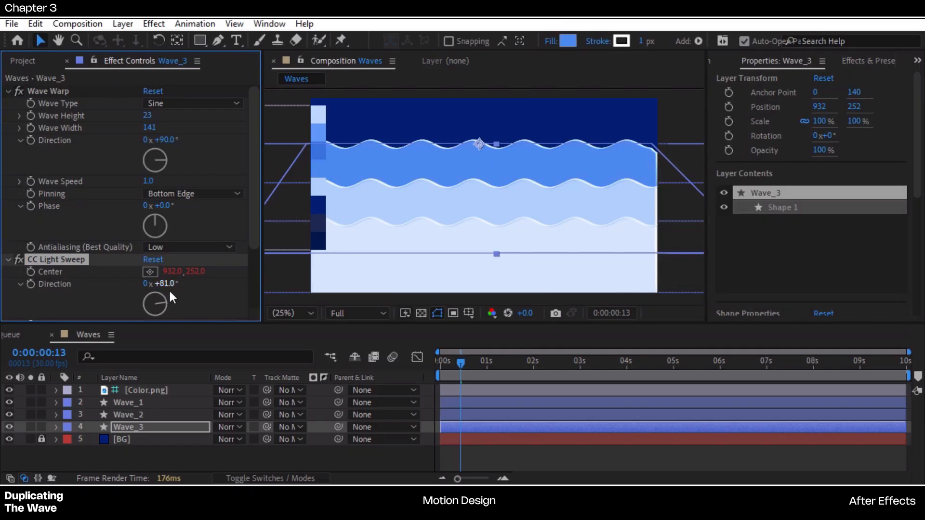
Set the CC Light Sweep direction to -63° on Wave_3 and -60° on Wave_2
mouse_move(166, 303)
mouse_down()
mouse_move(138, 296)
mouse_move(147, 299)
mouse_up()
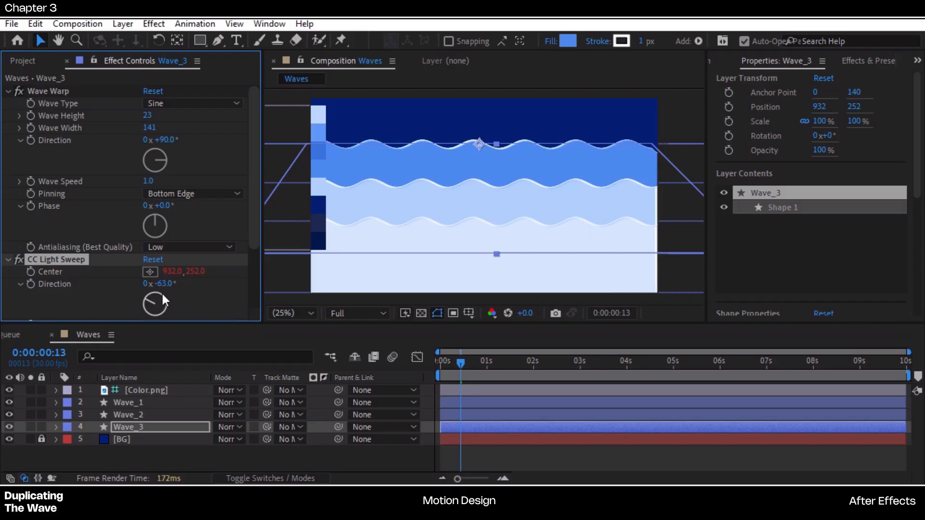
scroll(167, 255, down, 1)
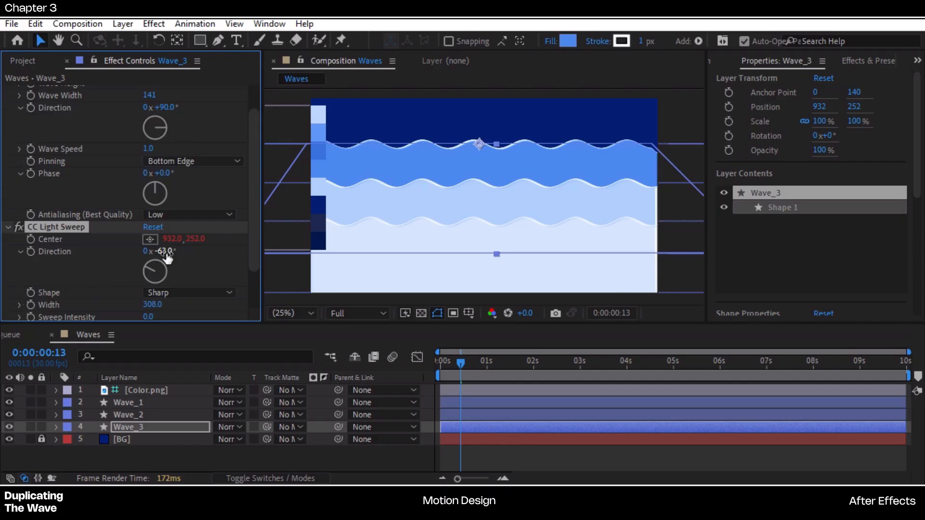
click(143, 414)
click(165, 284)
text(-)
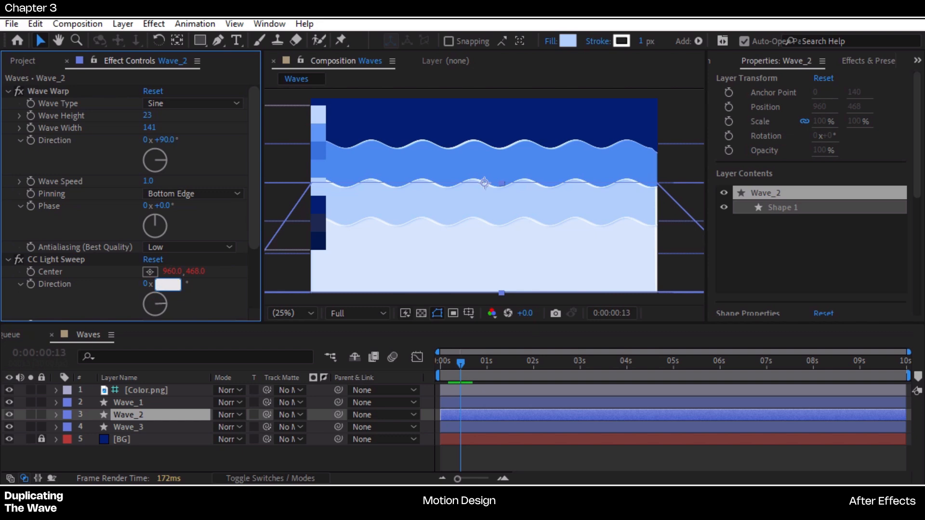
text(60)
key(Return)
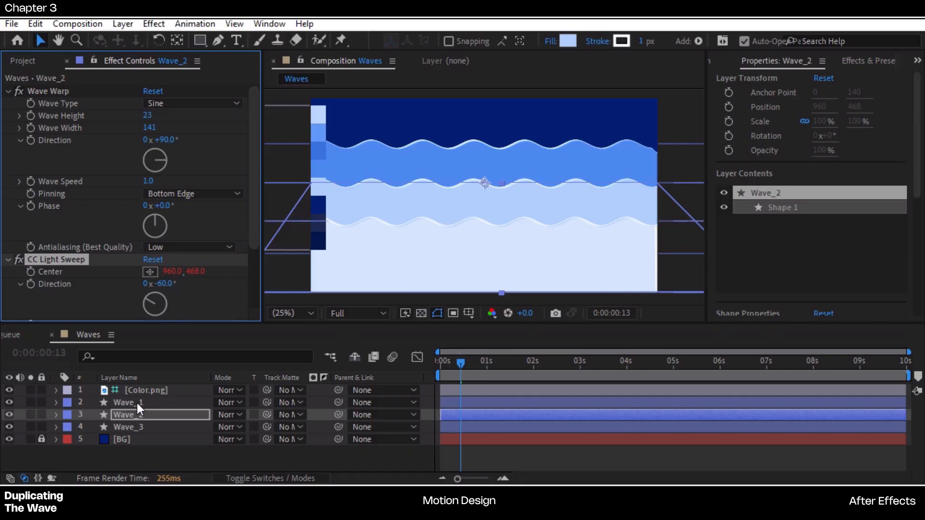
Set Wave_1's CC Light Sweep direction to -60° and deselect the layer
click(136, 403)
click(164, 284)
text(-60)
key(Return)
click(539, 459)
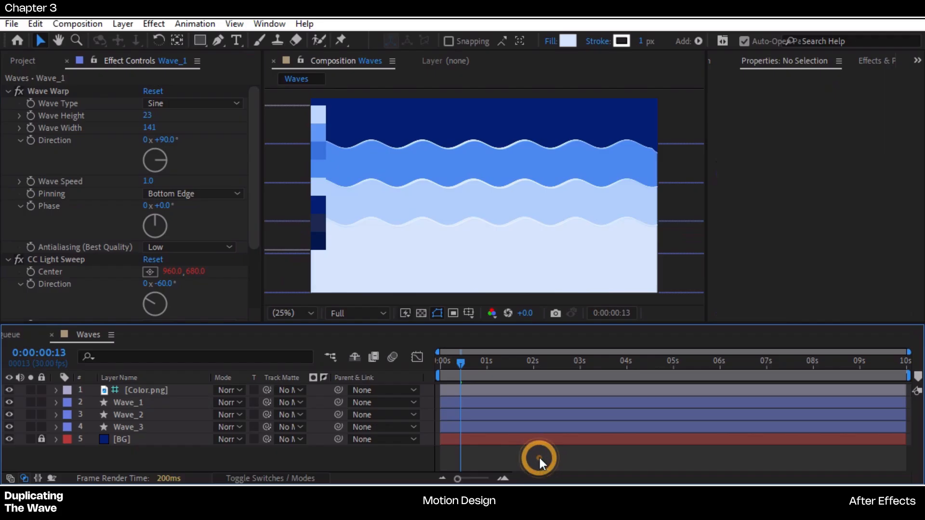
Select Wave_1 and move it slightly down in the composition
click(137, 426)
click(135, 400)
click(526, 234)
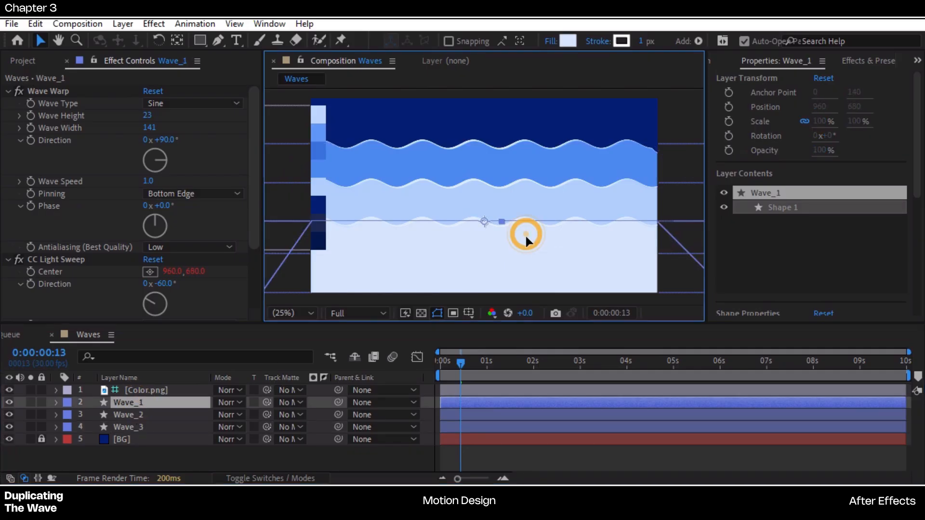
Duplicate Wave_3 as Wave_4, place the copy beneath Wave_3 and move it up to about 944, 104
click(134, 427)
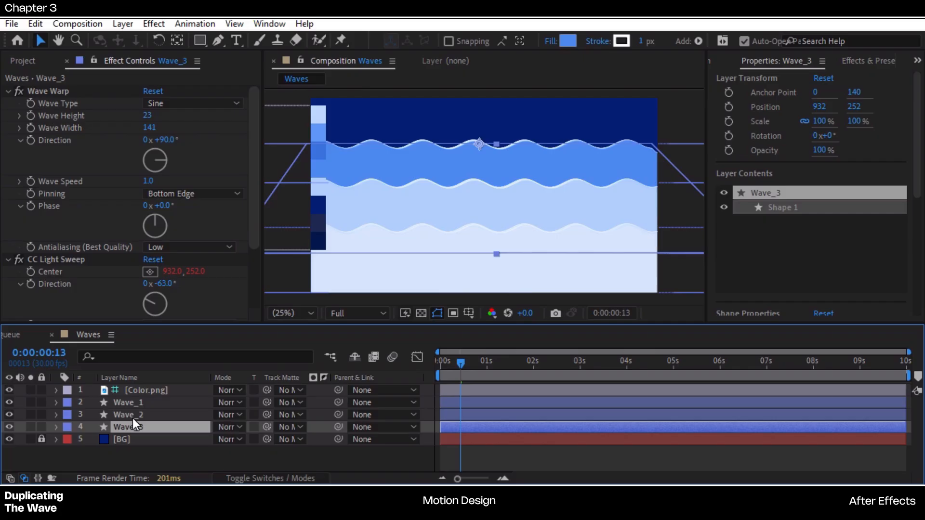
key(ctrl+d)
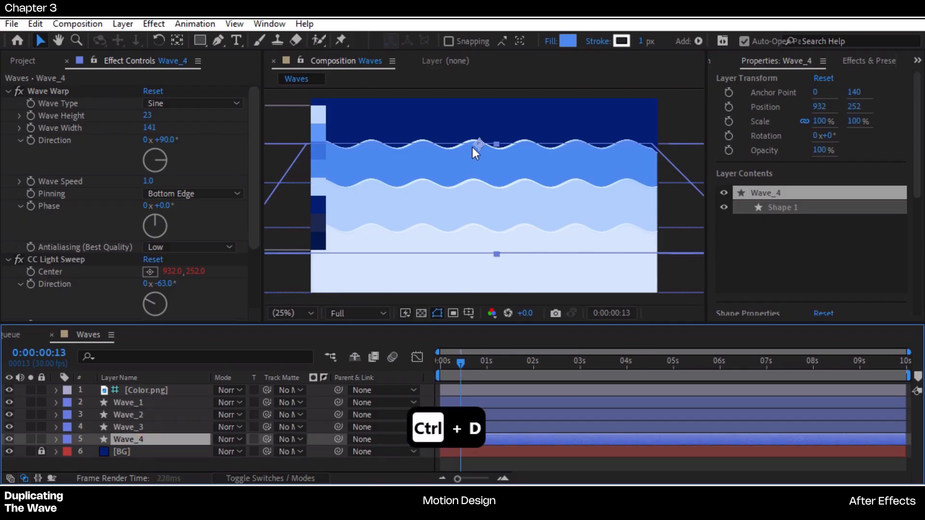
drag(476, 148, 479, 115)
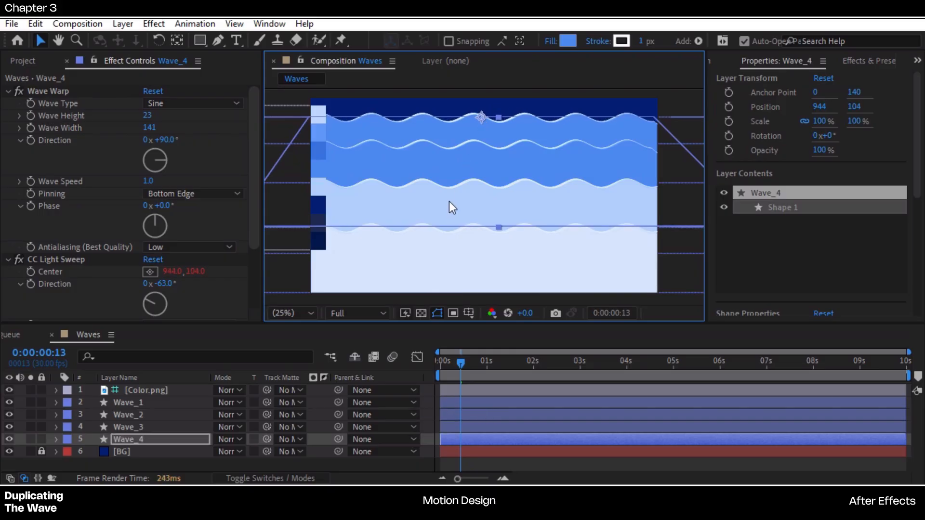
Move Wave_2 down to about 960, 500, Wave_3 to about 936, 292 and Wave_4 to about 952, 140
click(126, 415)
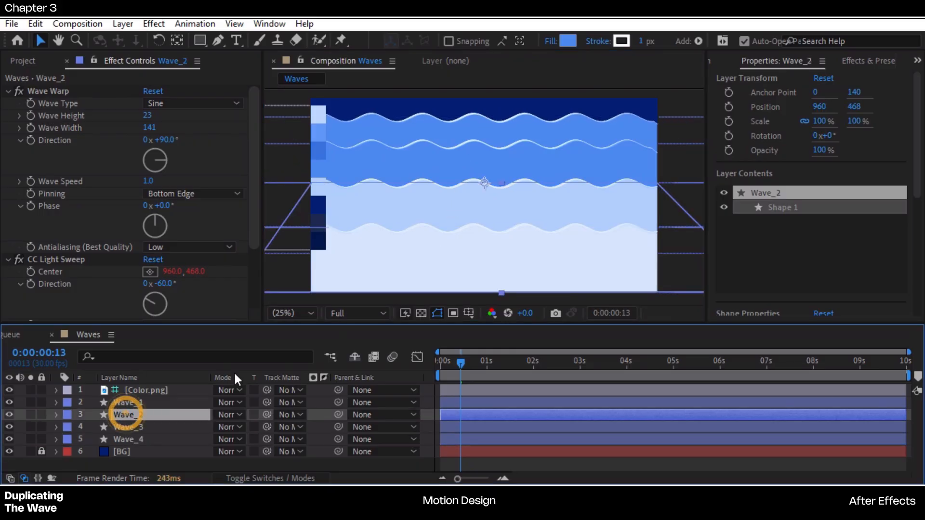
click(475, 198)
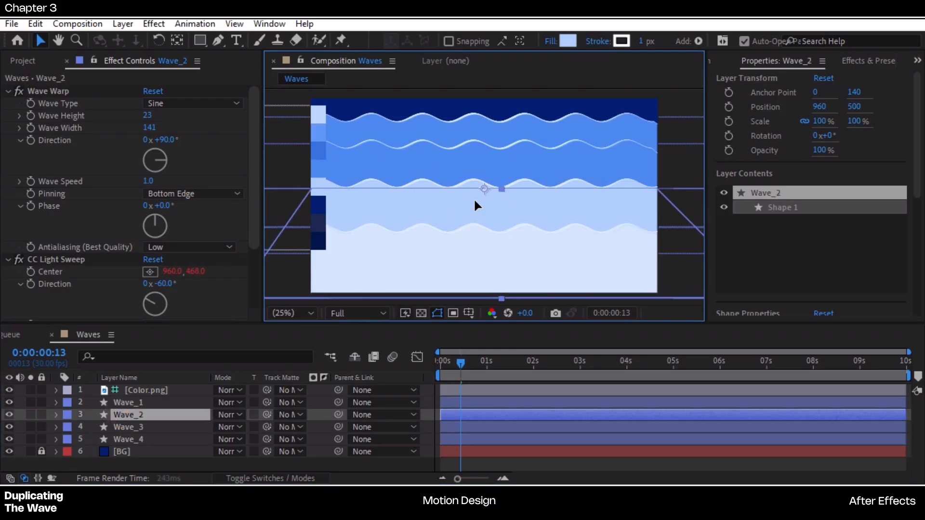
click(145, 427)
click(476, 150)
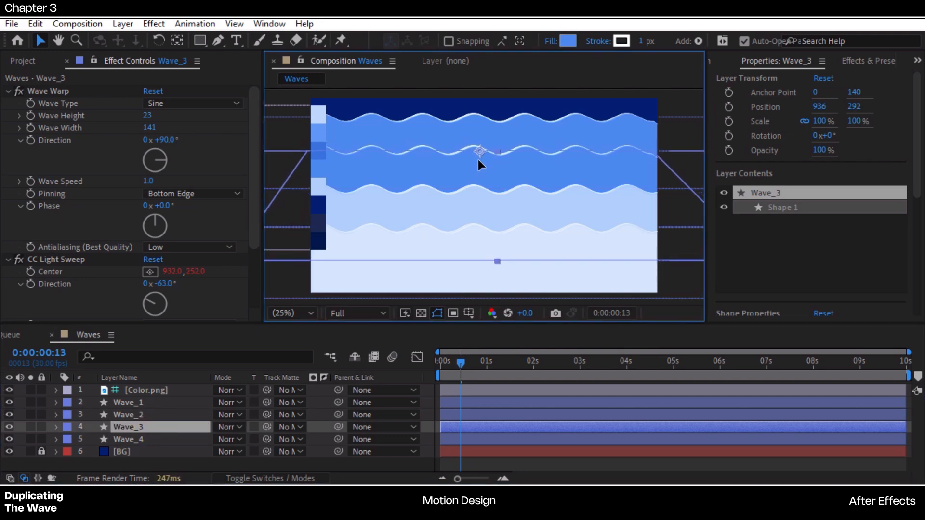
click(124, 439)
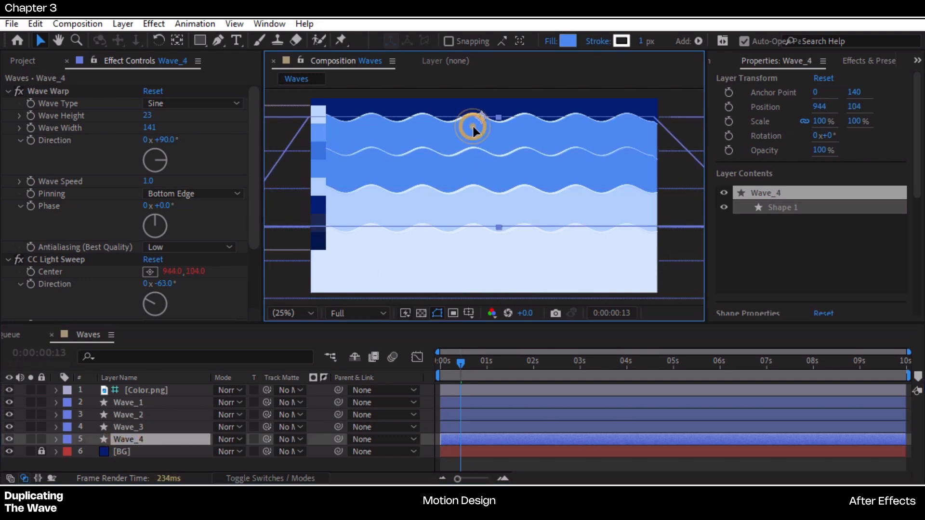
drag(473, 124, 473, 132)
Play a short preview of the waves and set the composition's preview resolution to Half
key(space)
key(space)
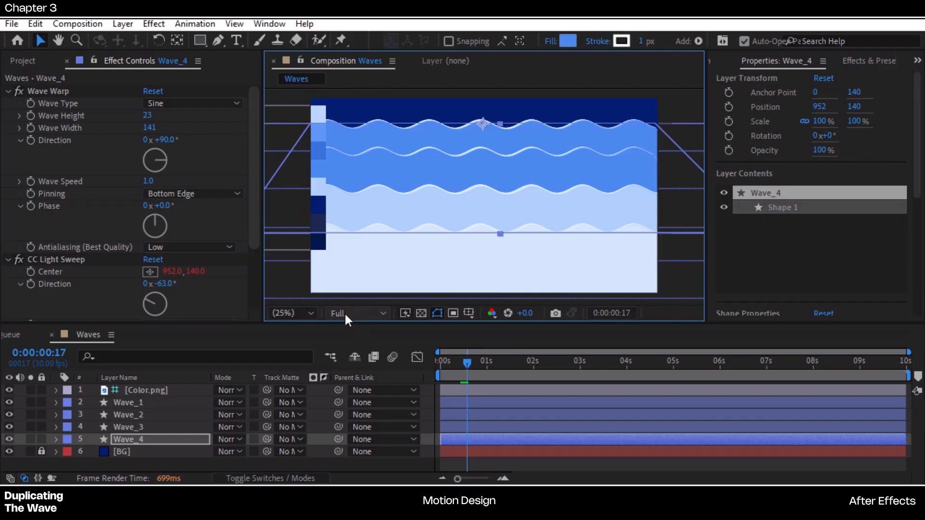
click(345, 314)
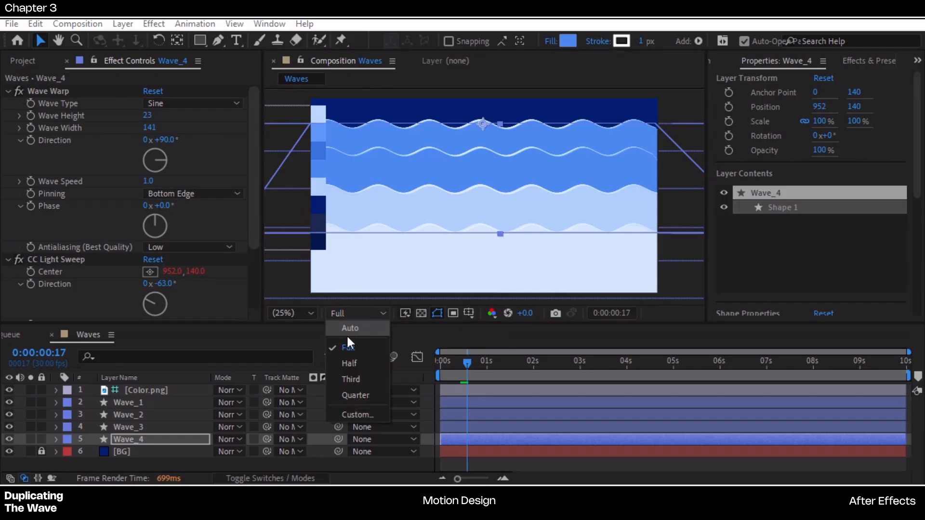
click(351, 365)
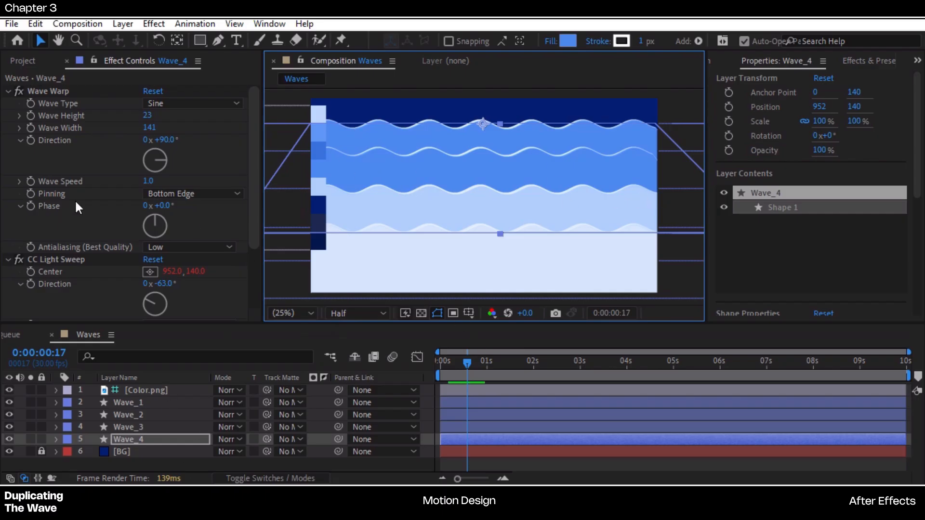
Set Wave_2's Wave Warp to wave height 32, wave width 166 and wave speed 1.9
click(139, 414)
click(150, 129)
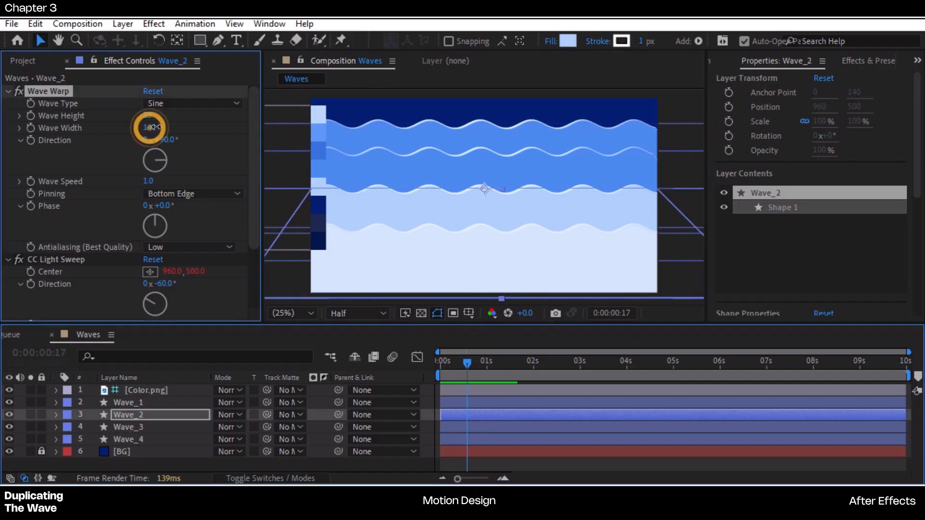
drag(147, 114, 170, 129)
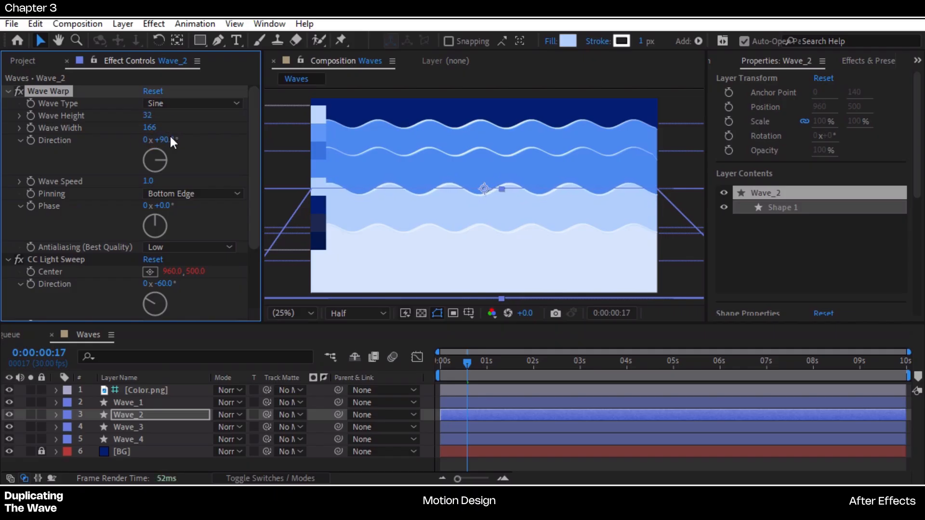
drag(146, 183, 211, 186)
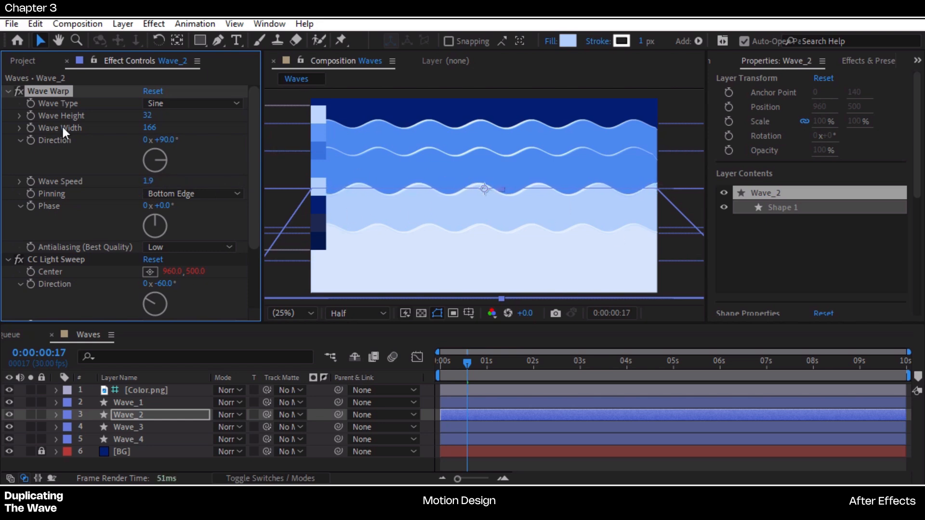
Set Wave_3's Wave Warp to wave height 21, wave width 125 and wave speed 0.8, then deselect the layer
click(137, 429)
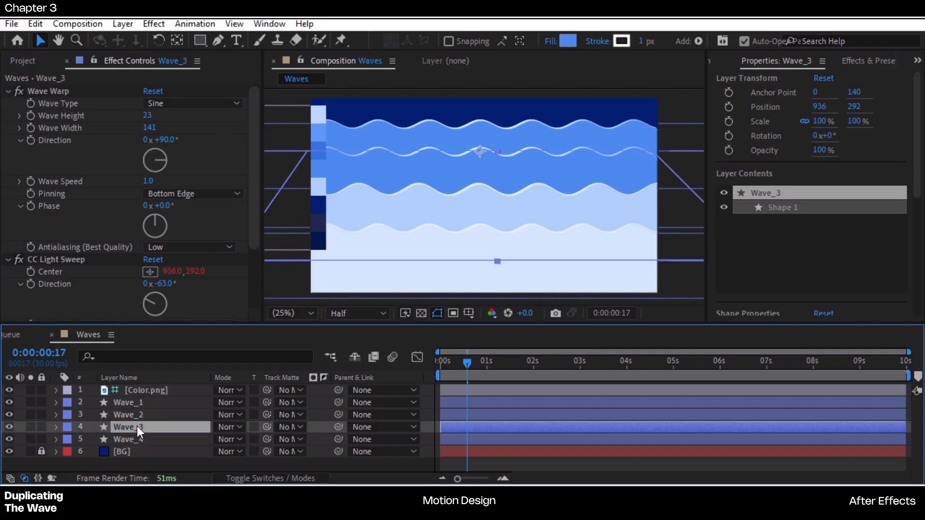
drag(149, 117, 38, 132)
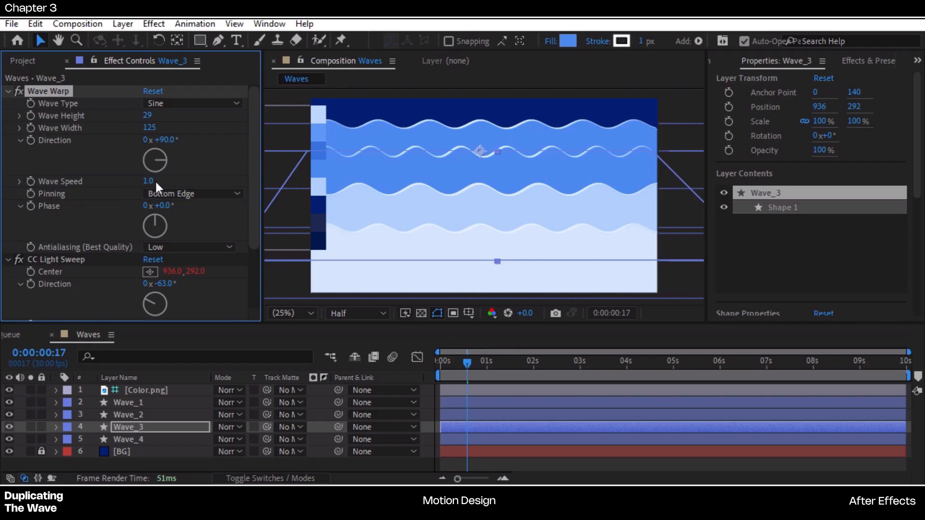
mouse_move(150, 181)
mouse_down()
mouse_move(163, 182)
mouse_move(141, 182)
mouse_up()
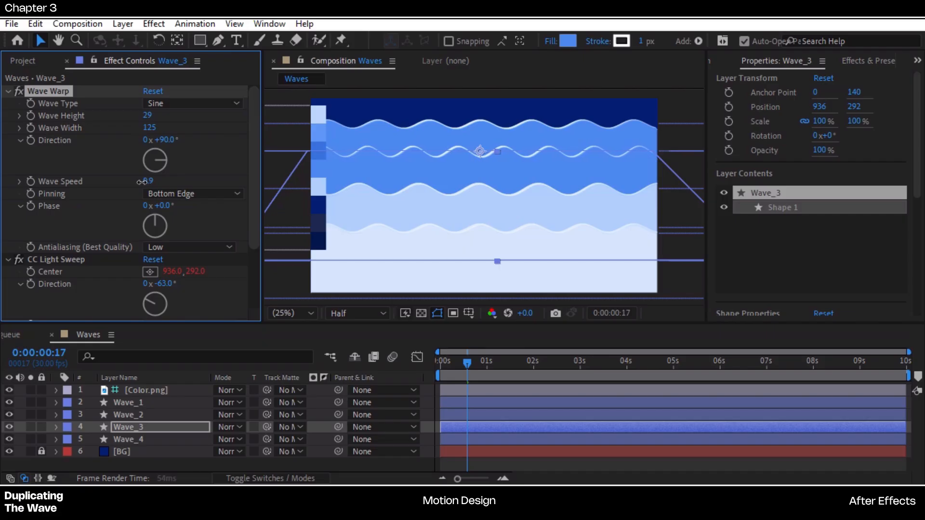
mouse_move(150, 115)
mouse_down()
mouse_move(169, 115)
mouse_move(147, 114)
mouse_up()
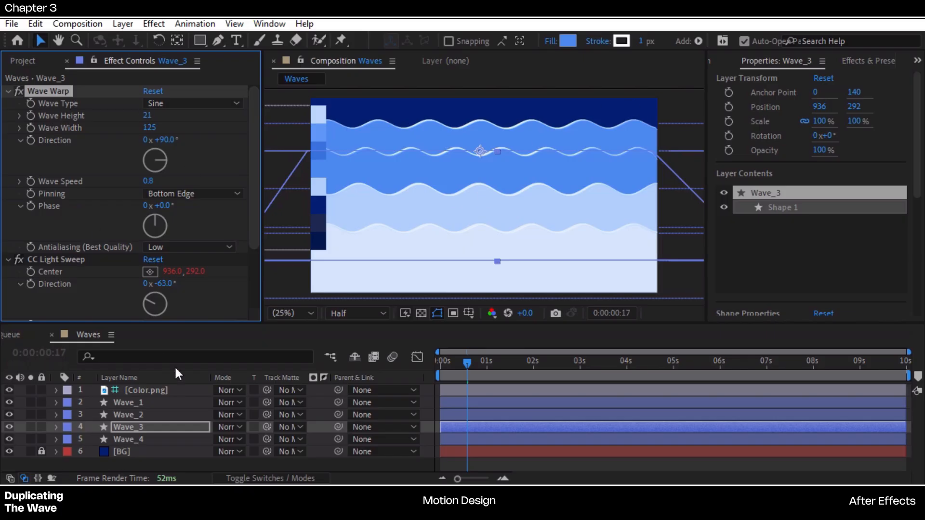
click(503, 464)
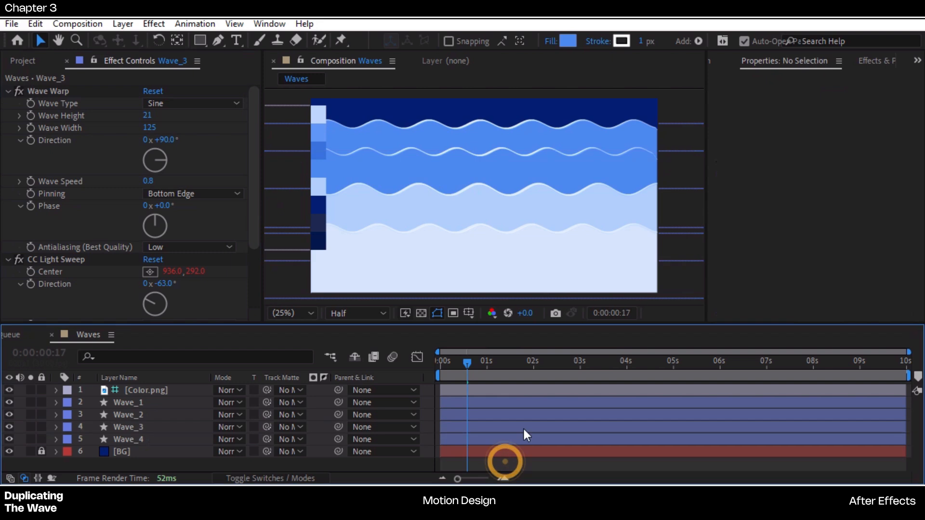
Draw a large circle over the waves with the Ellipse tool as a new shape layer
mouse_move(200, 41)
mouse_down()
mouse_move(249, 73)
mouse_move(263, 41)
mouse_move(256, 53)
mouse_move(307, 172)
mouse_up()
click(476, 466)
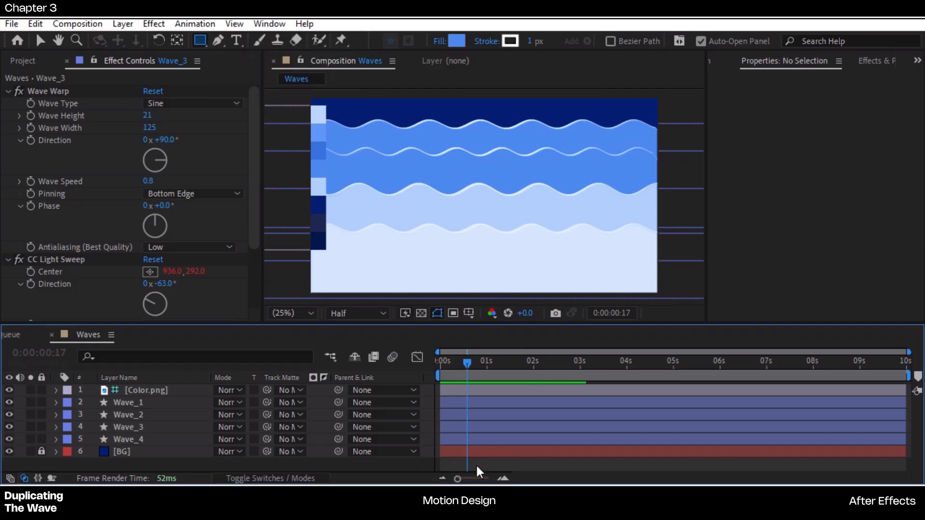
key(q)
key(q)
key(q)
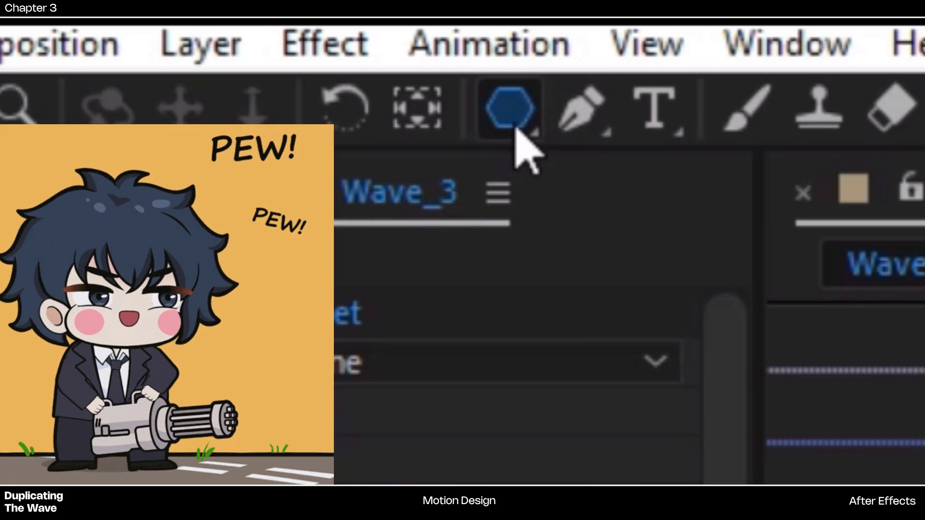
key(q)
key(q)
key(q)
key(q)
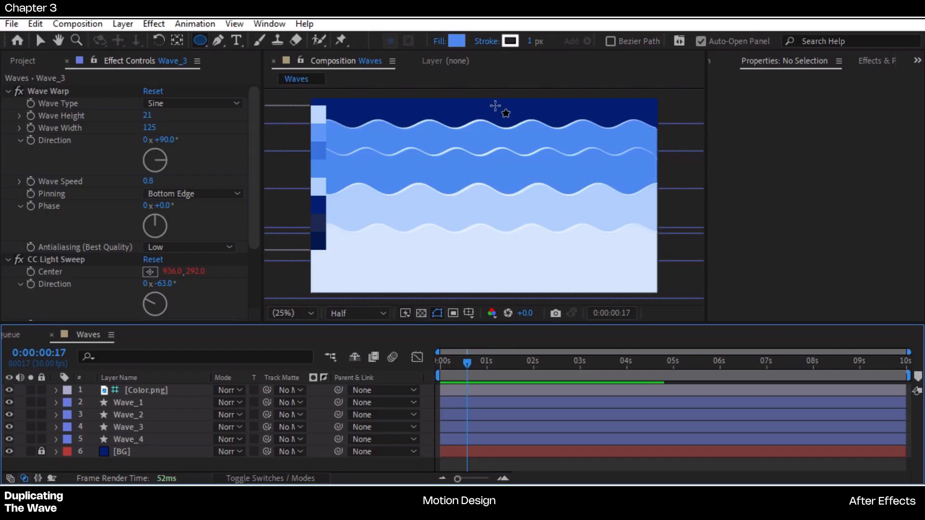
drag(456, 106, 522, 237)
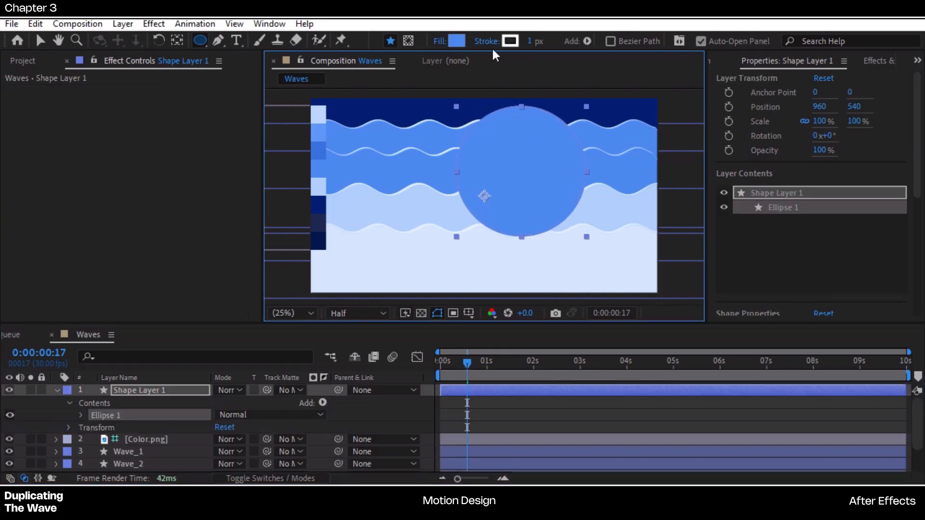
Set the circle's fill color to golden yellow FFC600
click(460, 41)
drag(771, 192, 774, 232)
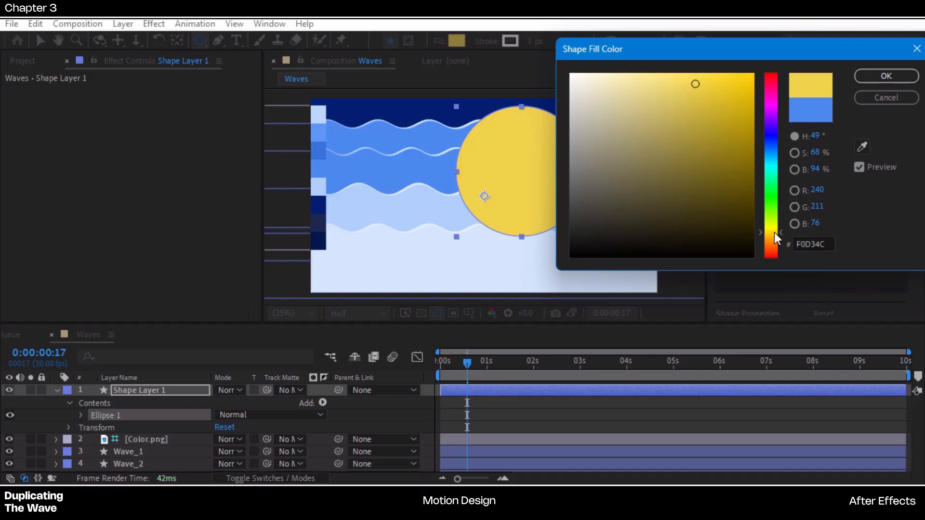
drag(746, 160, 752, 74)
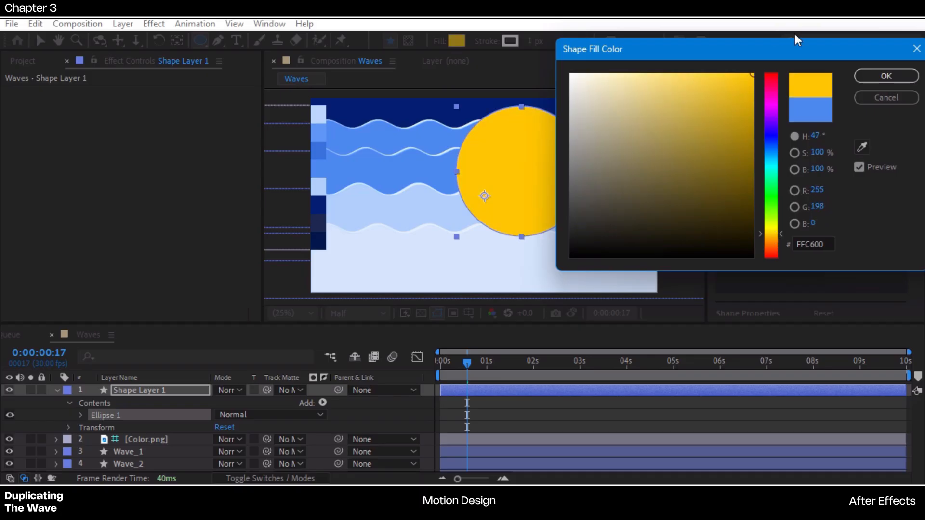
click(886, 76)
Collapse the circle's shape layer and rename it Sun
click(57, 390)
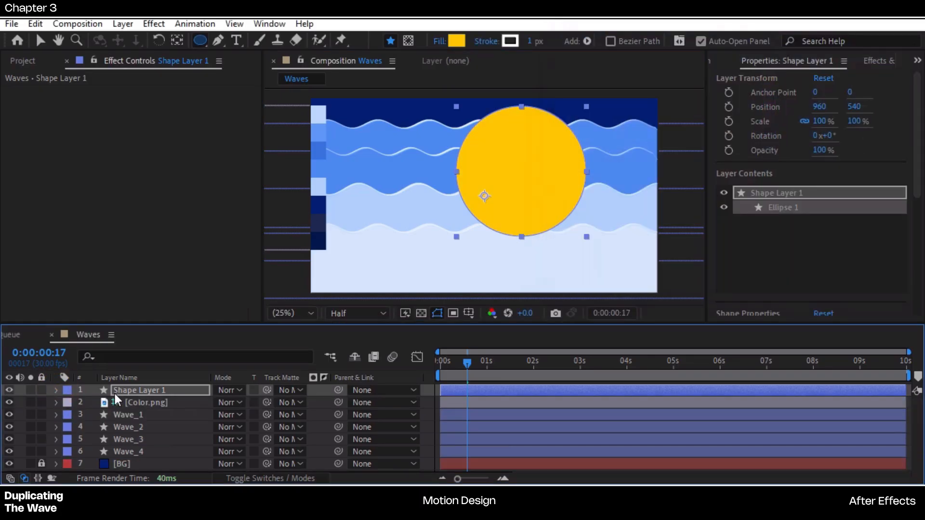
click(116, 391)
key(Return)
text(Sun)
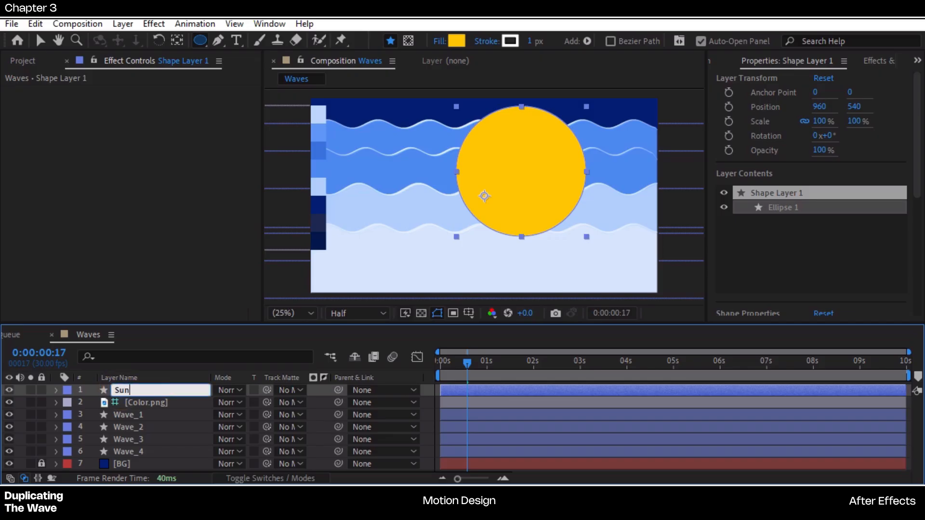
key(Return)
Place the Sun layer between Wave_4 and BG and move the circle to about 840, 520
drag(109, 389, 149, 458)
key(v)
drag(532, 143, 510, 137)
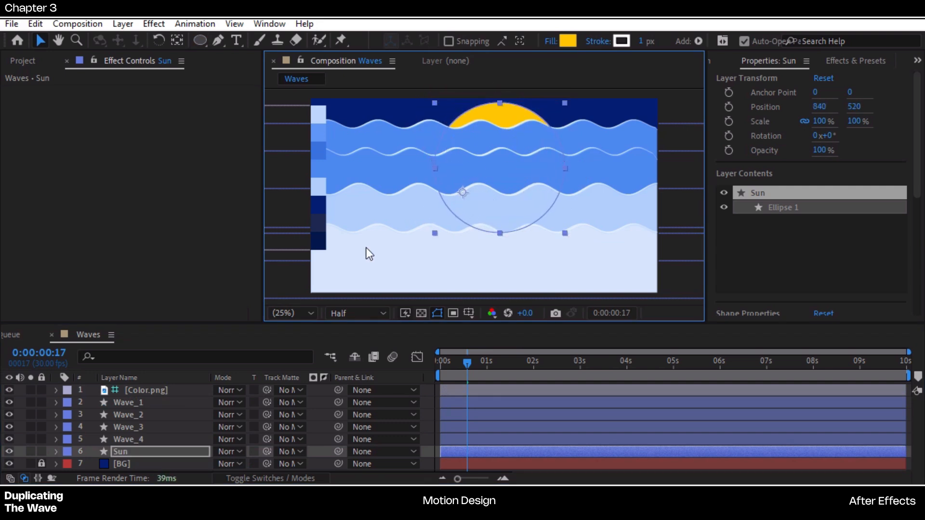
Scale the Sun down to 67% and move it up so its top rises above the rearmost wave
key(s)
drag(264, 463, 159, 467)
drag(528, 181, 526, 143)
Center the Sun horizontally in the composition and center its anchor point on the circle
click(918, 61)
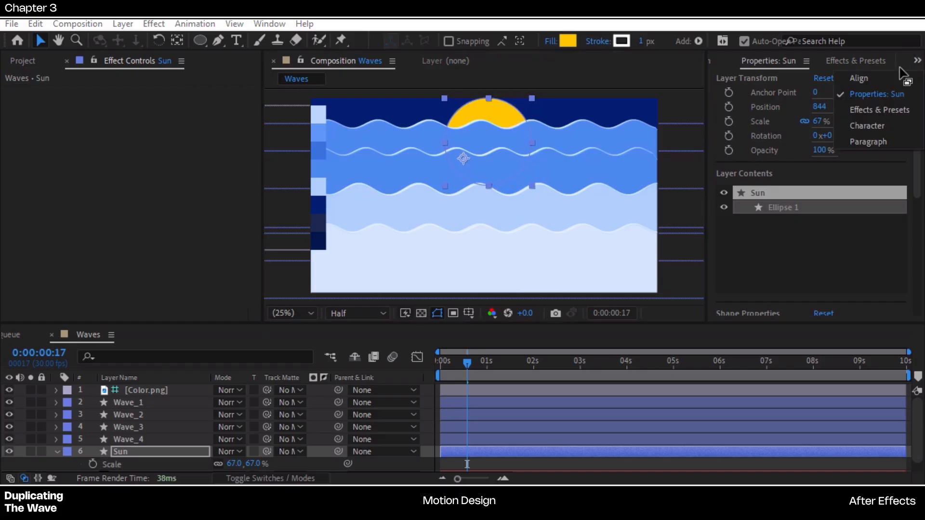
click(866, 73)
click(748, 96)
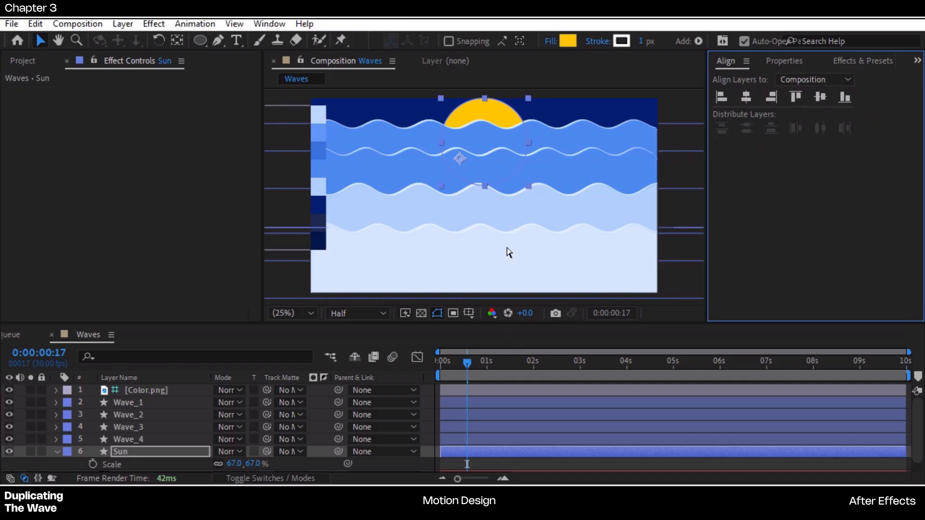
key(ctrl+alt+Home)
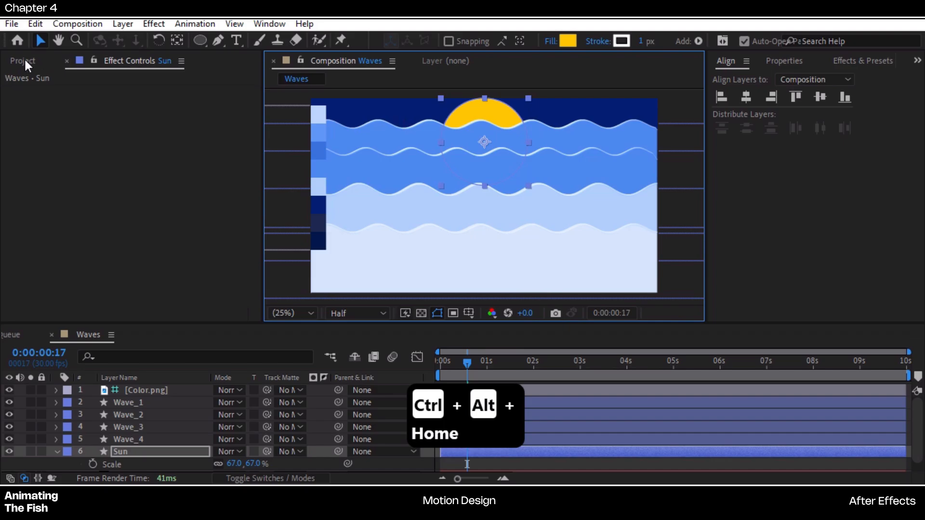
Add the Fish image from the project files to the Waves composition at about 764, 556
click(24, 57)
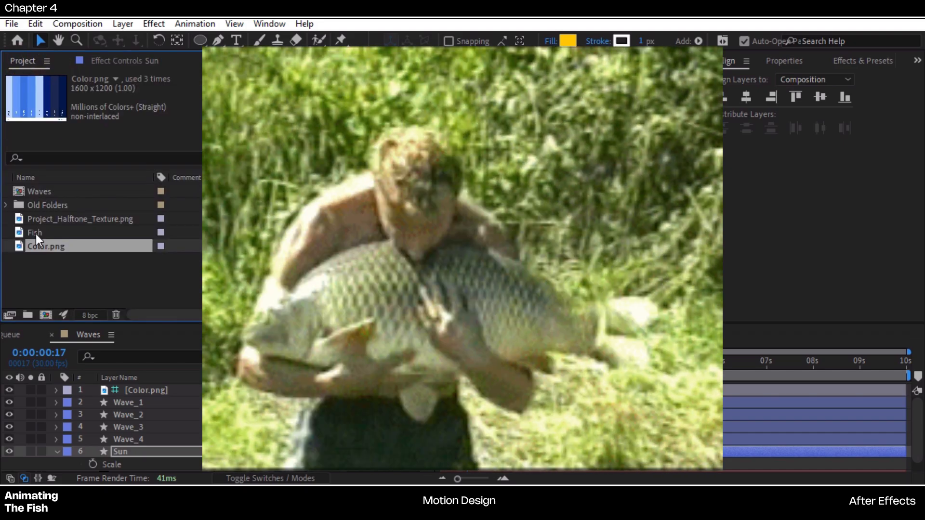
click(36, 234)
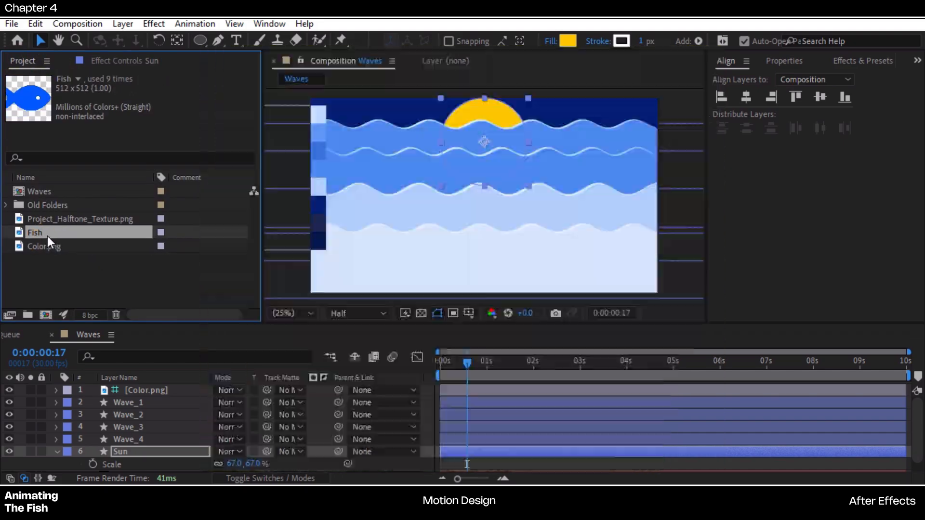
drag(47, 236, 459, 215)
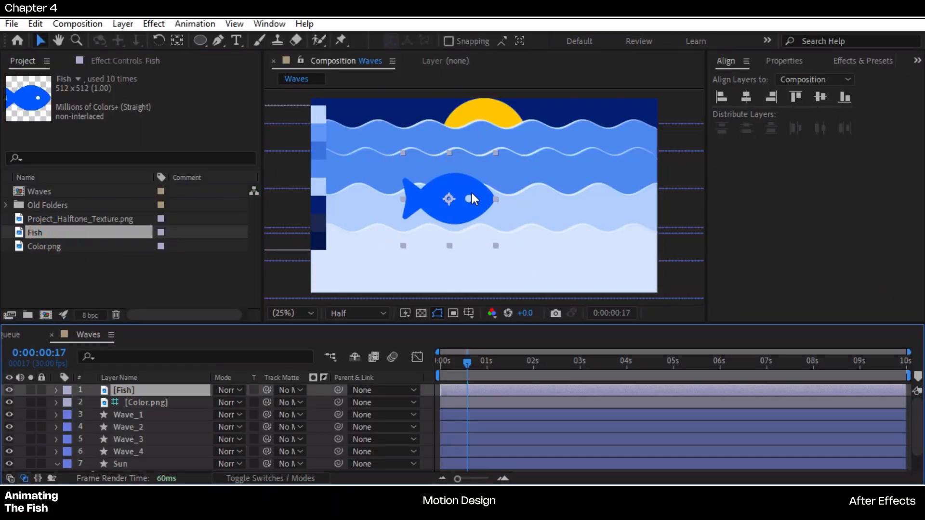
key(period)
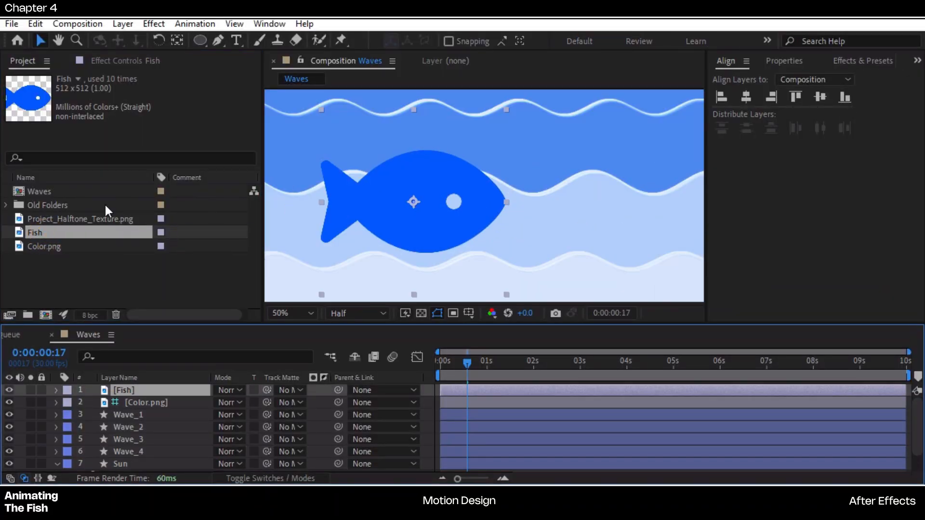
Expand the Fish layer's transform properties and apply a Fill effect to the layer
click(56, 390)
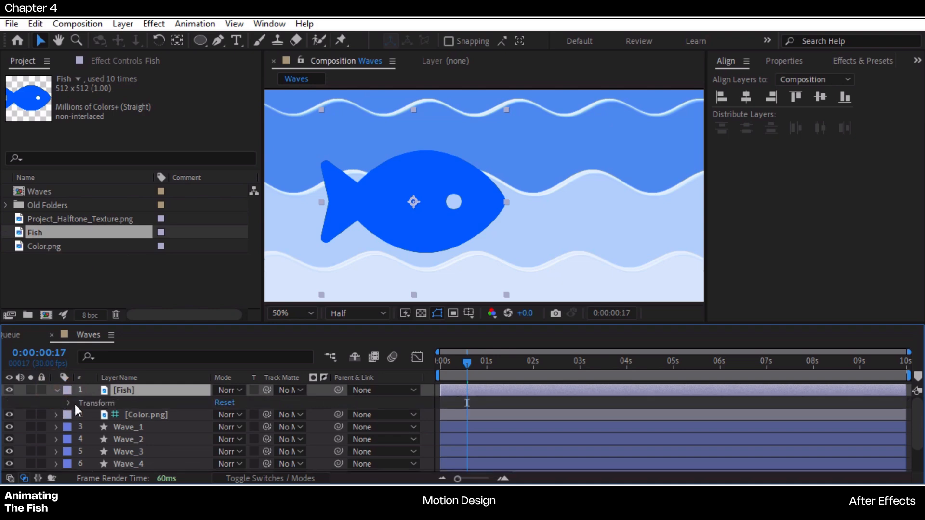
click(68, 404)
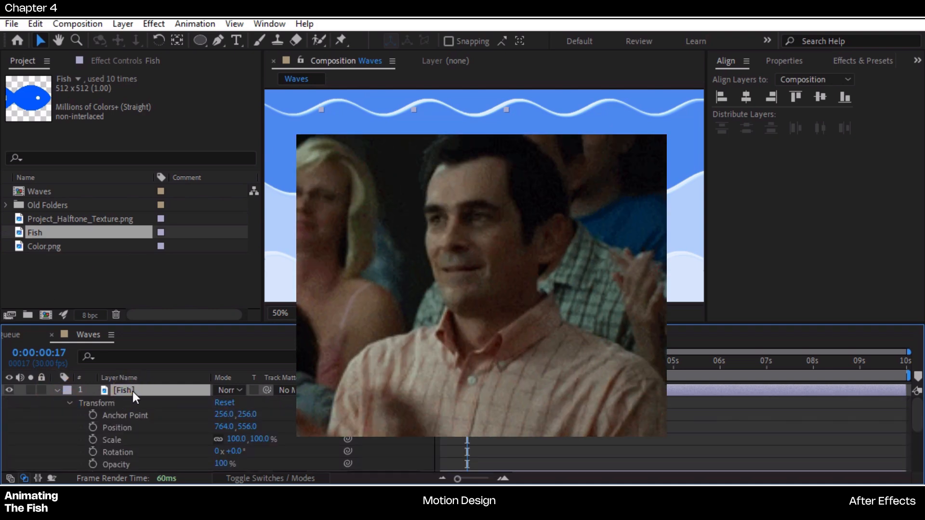
key(ctrl+space)
text(fil)
key(Return)
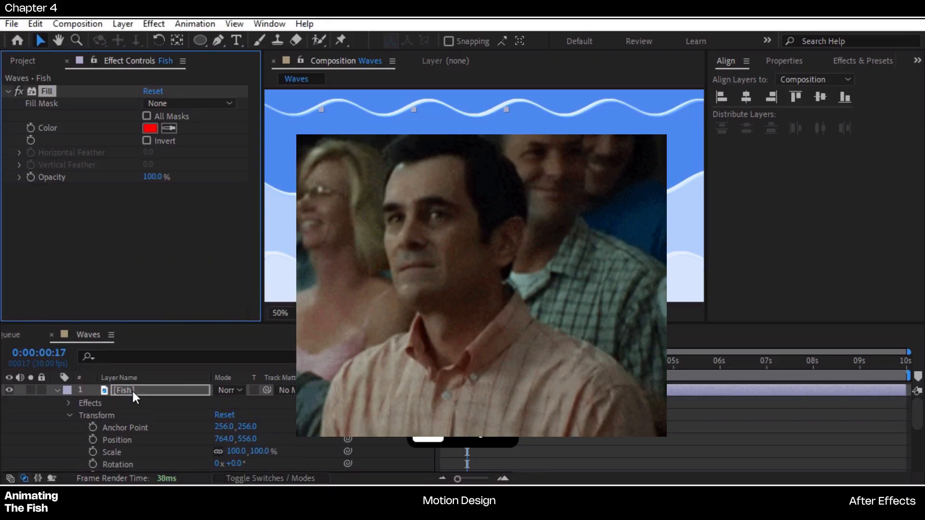
Sample the topmost light blue swatch of the color palette image as the Fish's Fill effect color
scroll(362, 140, down, 2)
drag(361, 141, 384, 155)
click(170, 128)
click(342, 128)
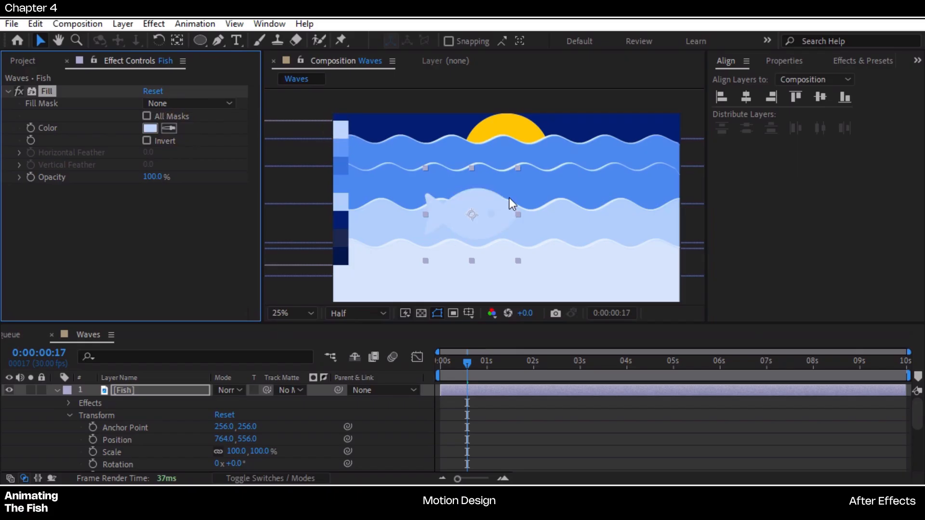
Set the Fish's Fill effect color to the near-white blue ECF3FF
click(148, 128)
drag(597, 75, 583, 69)
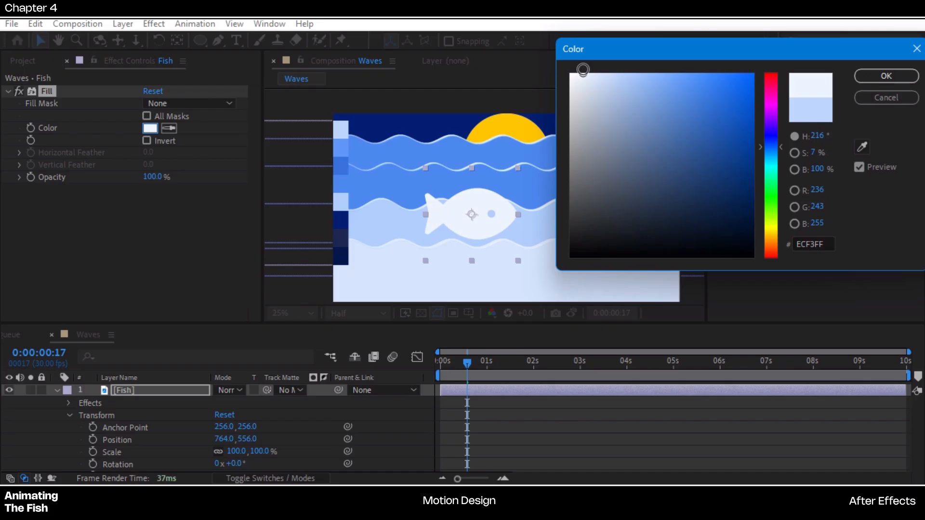
click(872, 77)
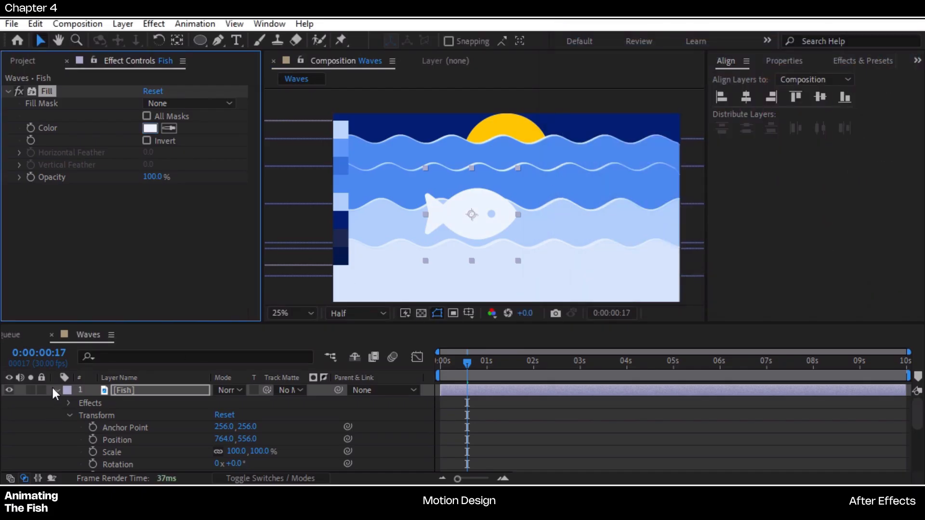
Collapse the Fish layer's properties and hide the Color.png palette layer
click(55, 391)
scroll(58, 431, down, 1)
scroll(79, 429, up, 1)
click(10, 402)
click(475, 233)
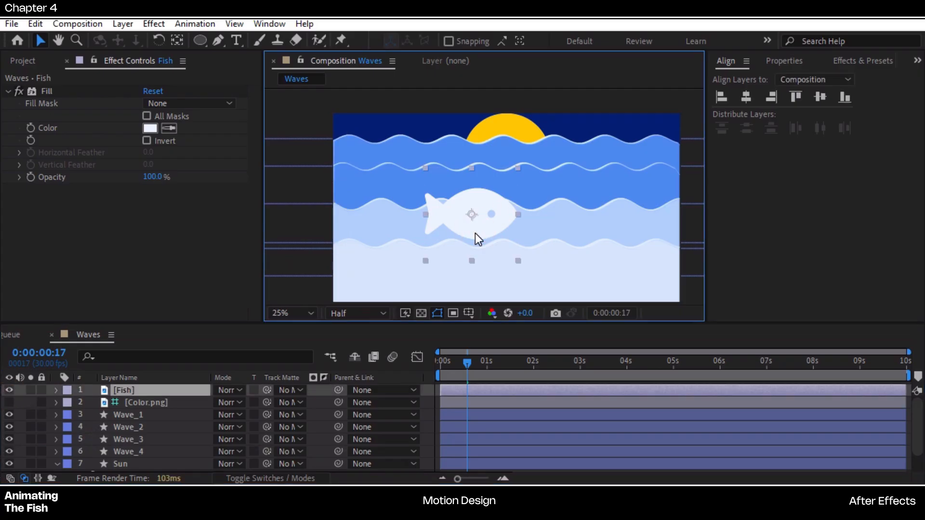
Scale the Fish down to 45.2% and move it outside the canvas's left edge at about -248, 580
key(space)
drag(475, 234, 465, 213)
key(s)
drag(259, 409, 235, 402)
drag(452, 206, 295, 211)
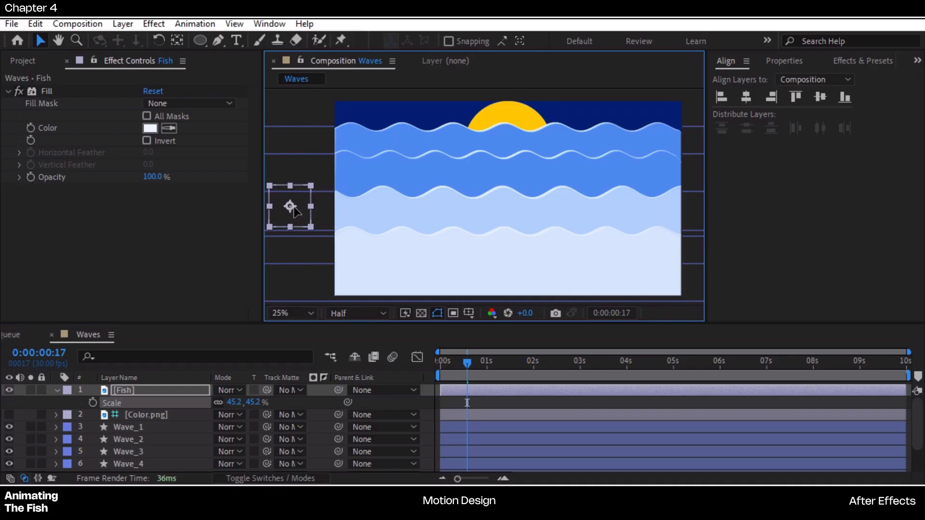
Start animating the Fish's Position with a keyframe at 0:00:00:00
drag(464, 365, 421, 363)
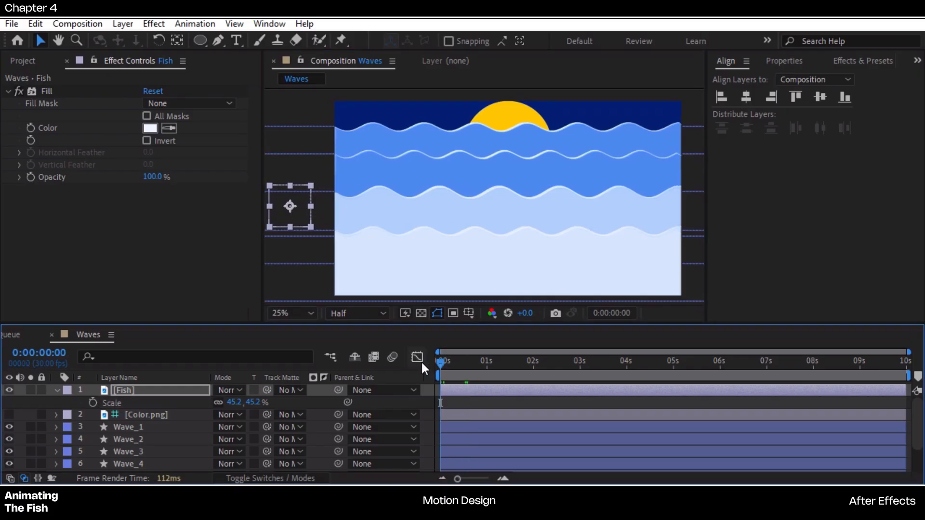
key(p)
click(93, 402)
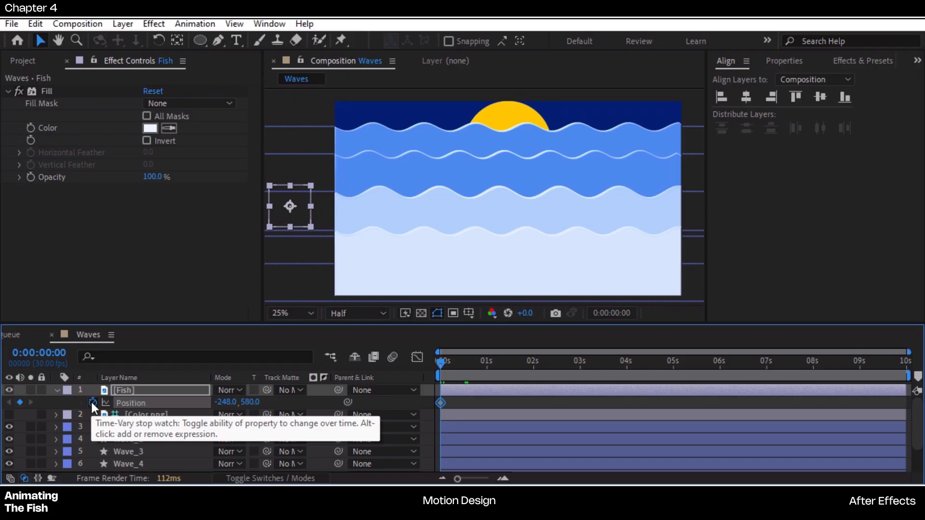
Keyframe the Fish at 0:00:00:20 at about 224, 412 and lower the path's starting point to about -260, 660
key(space)
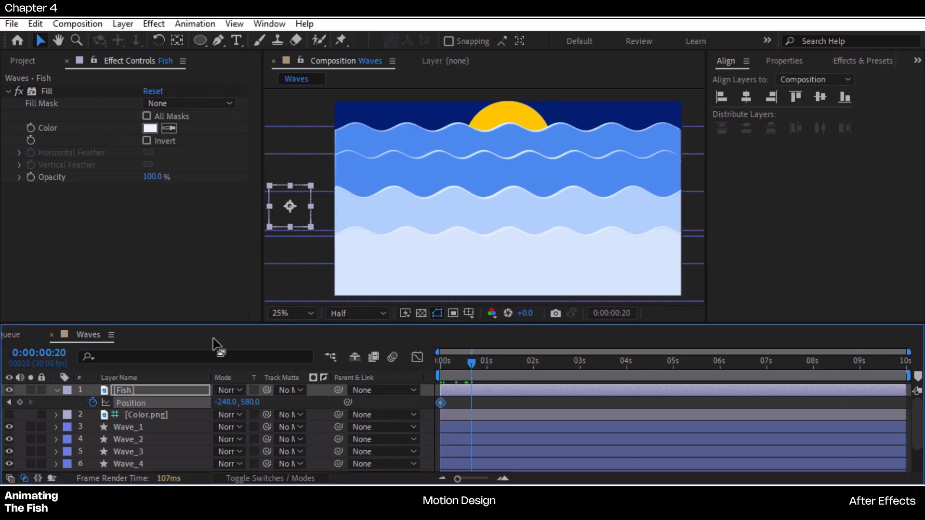
drag(286, 217, 369, 184)
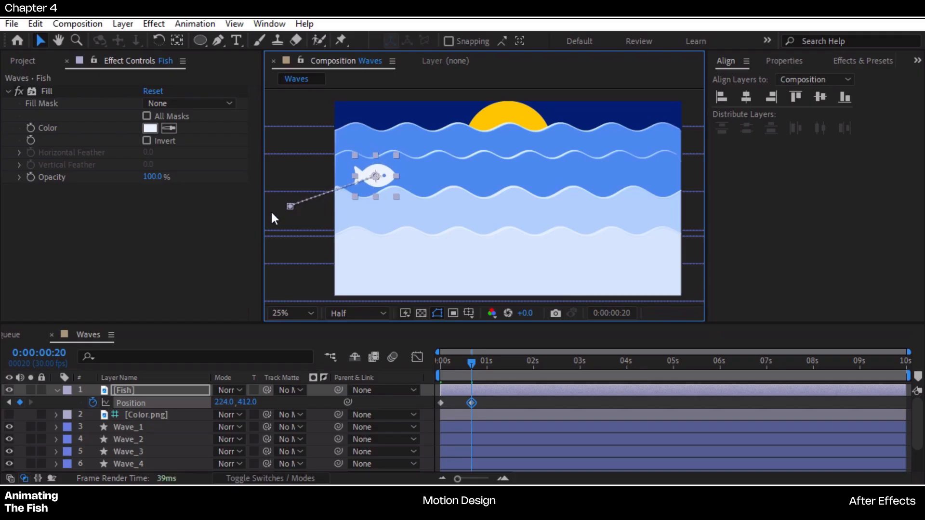
drag(289, 206, 288, 221)
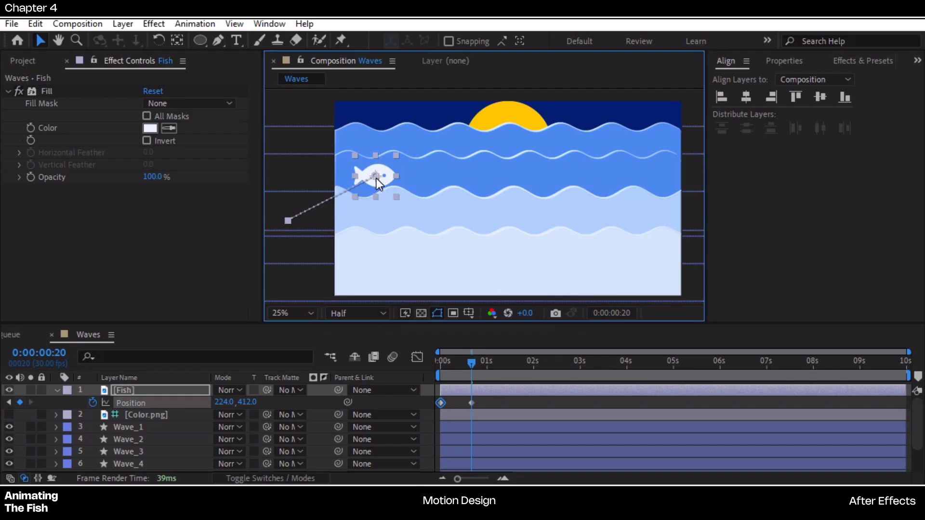
Add a Fish position keyframe at 0:00:01:10, placing it in the lowest wave at about 716, 836
key(shift+Page_Down)
key(shift+Page_Down)
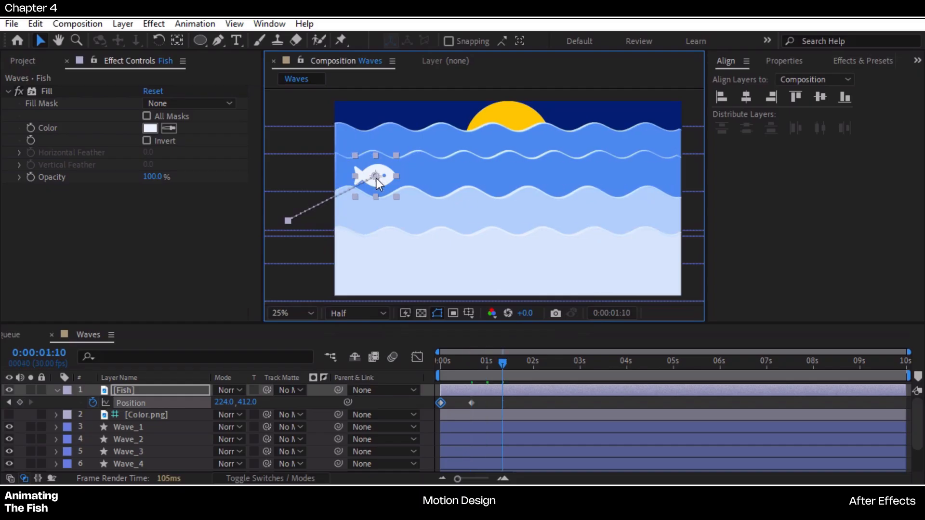
drag(381, 174, 475, 233)
scroll(472, 227, up, 4)
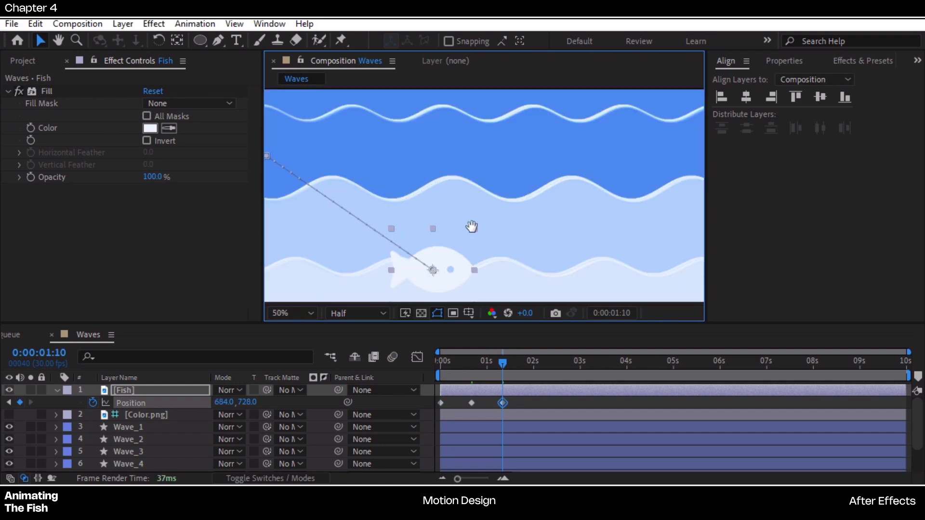
drag(437, 207, 445, 238)
key(Down)
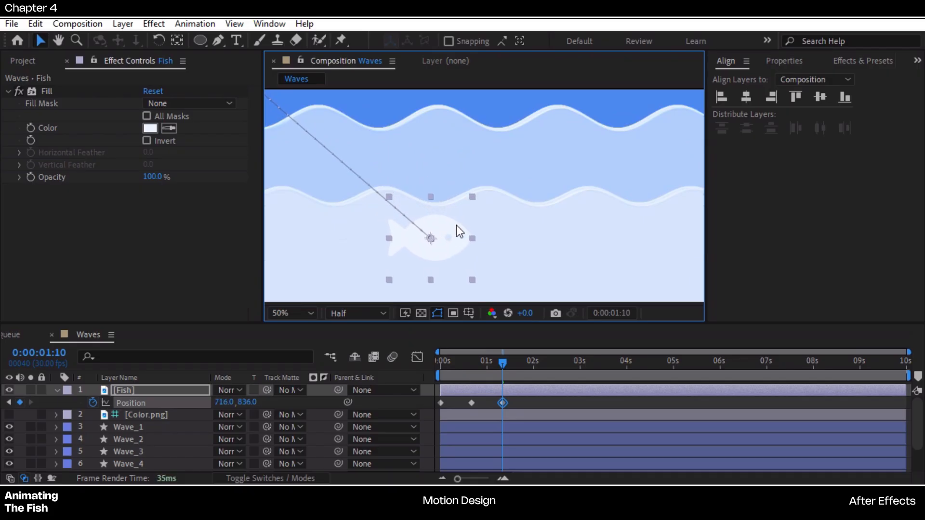
key(comma)
key(alt+slash)
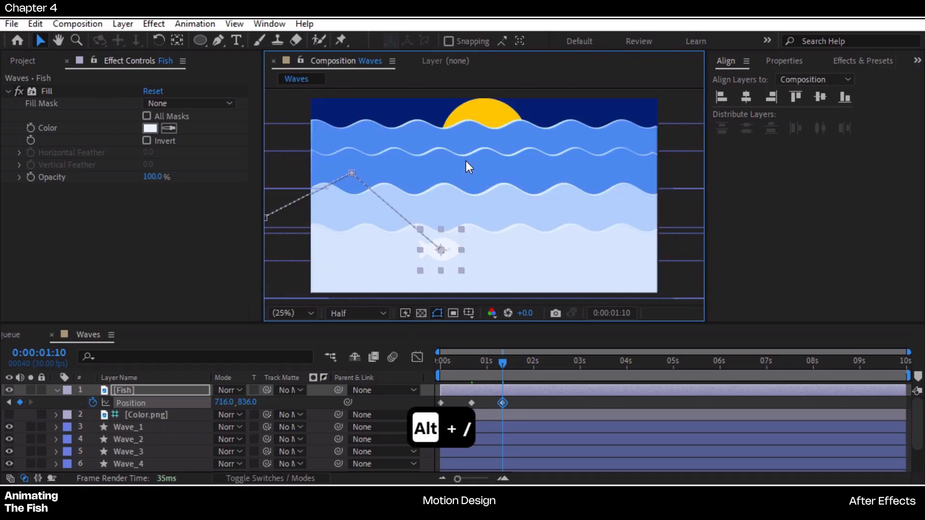
Keyframe the Fish at 0:00:02:00 at about 1016, 472 and lower the path's second point to about 224, 476
key(shift+Page_Down)
key(shift+Page_Down)
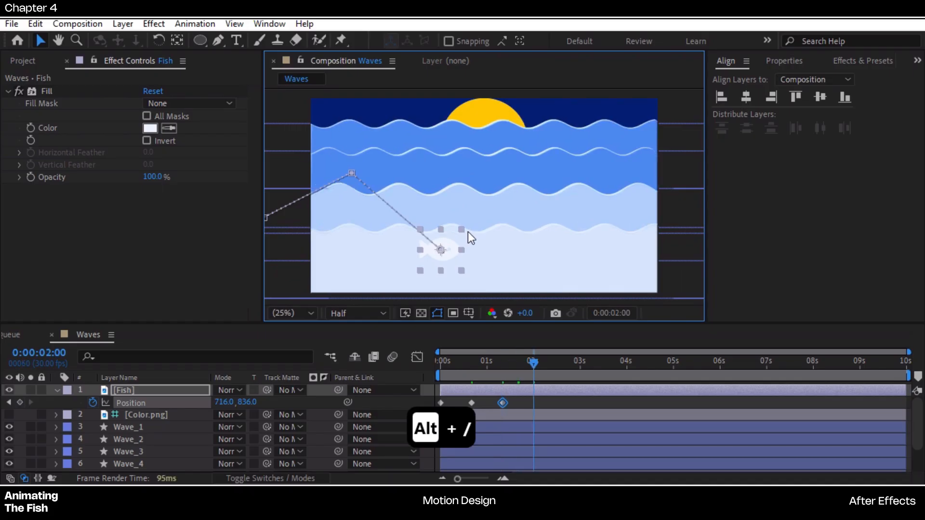
drag(452, 252, 504, 184)
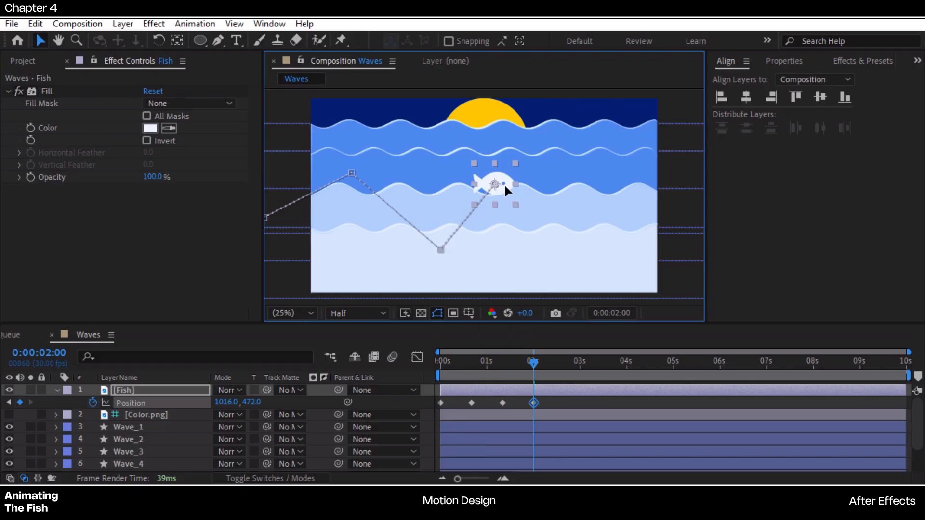
drag(352, 173, 351, 183)
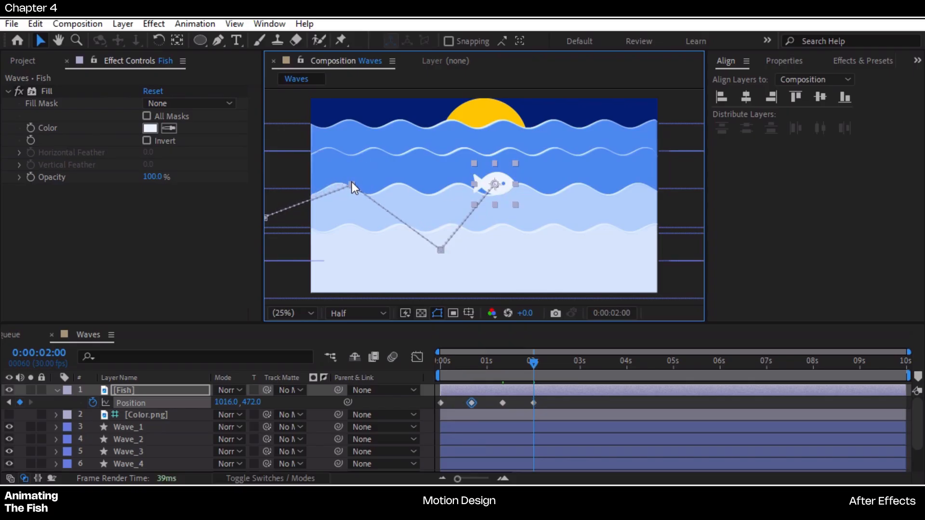
Add Fish position keyframes at 0:00:02:20 at about 1500, 824 and at 0:00:03:10 at about 1812, 552
key(space)
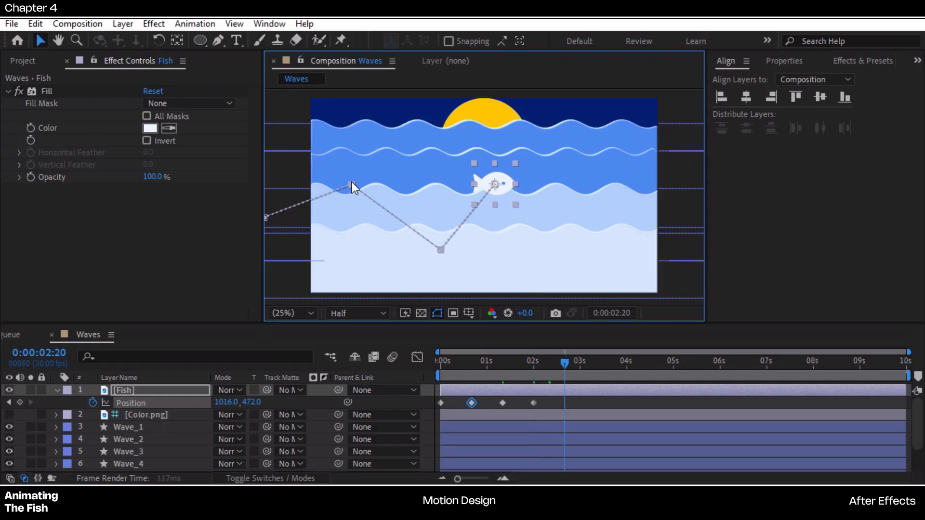
drag(508, 181, 594, 245)
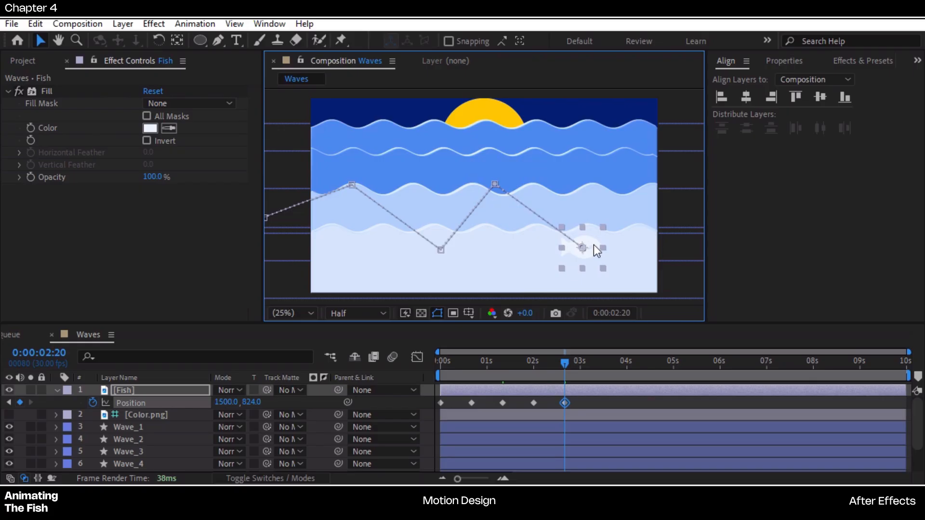
key(space)
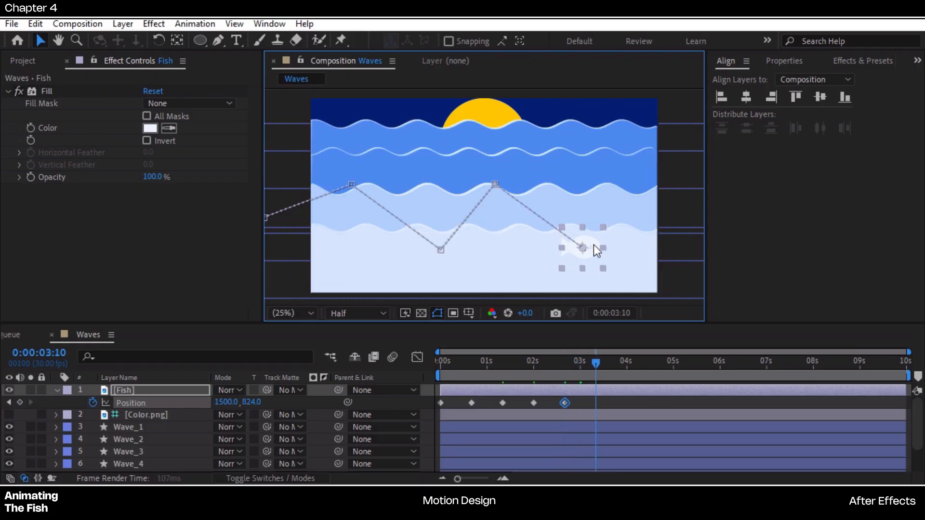
drag(594, 245, 650, 198)
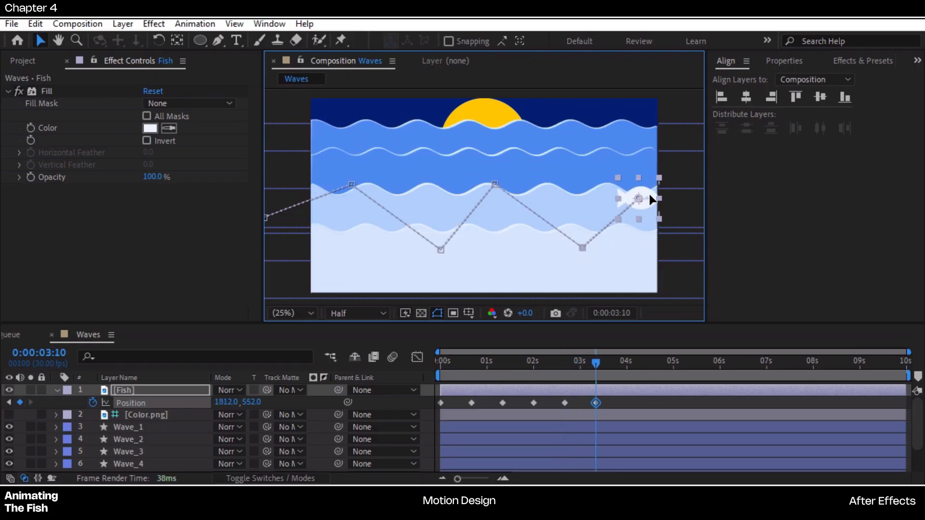
Keyframe the Fish off the canvas's right side at 0:00:03:20, about 2144, 856, and preview the animation from the start
key(space)
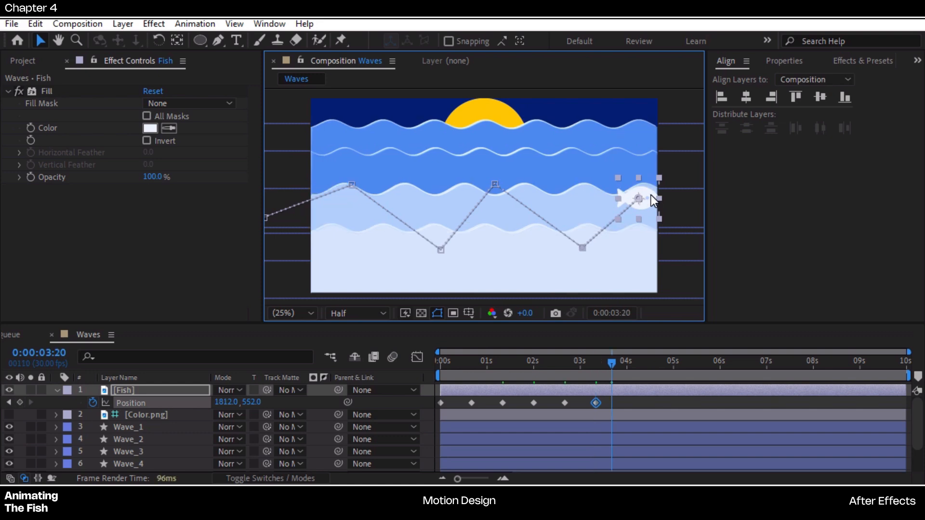
drag(652, 195, 711, 250)
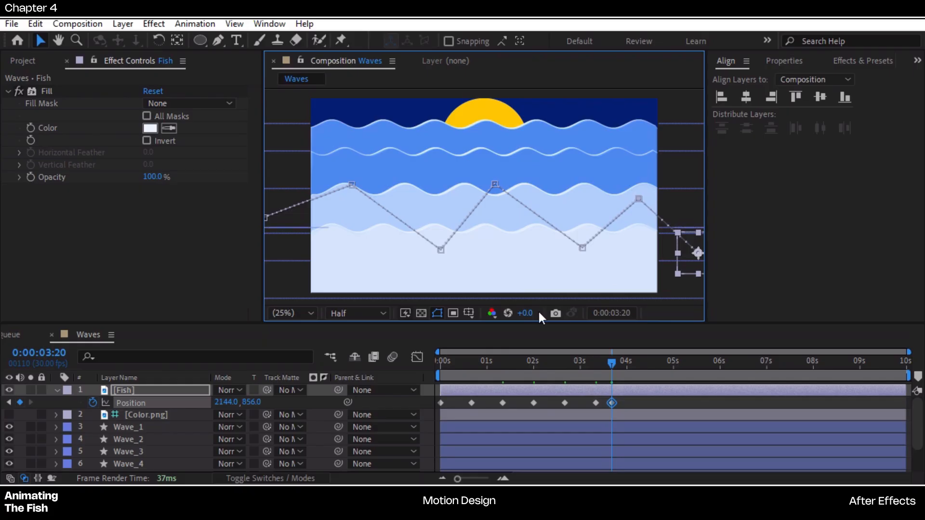
drag(456, 365, 431, 369)
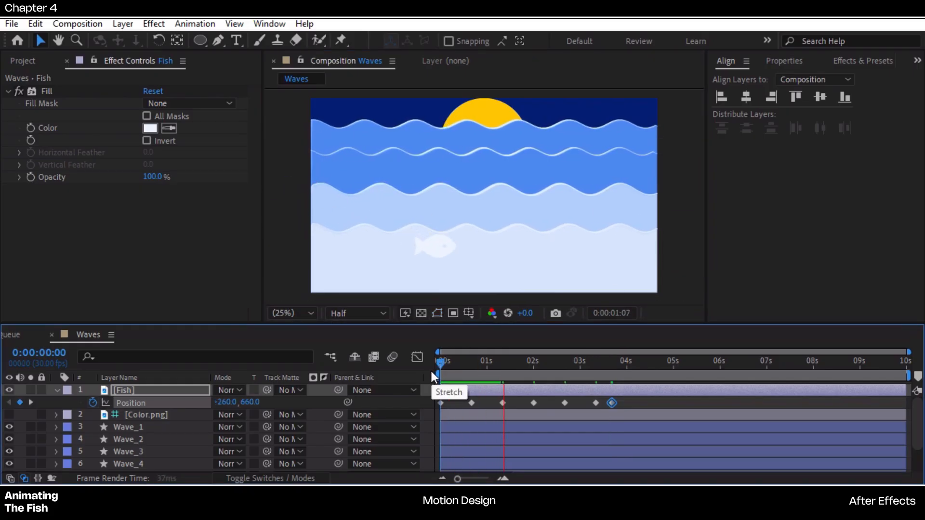
key(space)
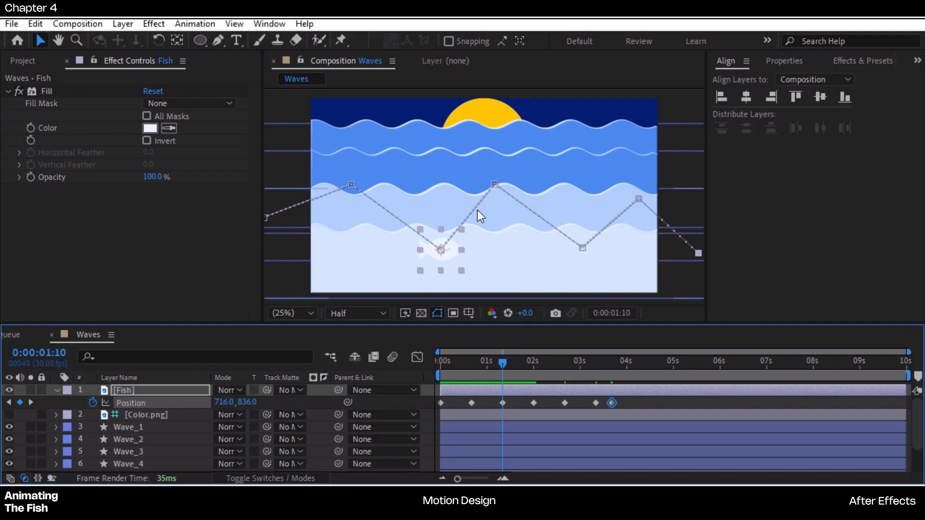
Use the Pen tool to curve the Fish's motion path at its second, fourth, fifth and sixth points
click(218, 40)
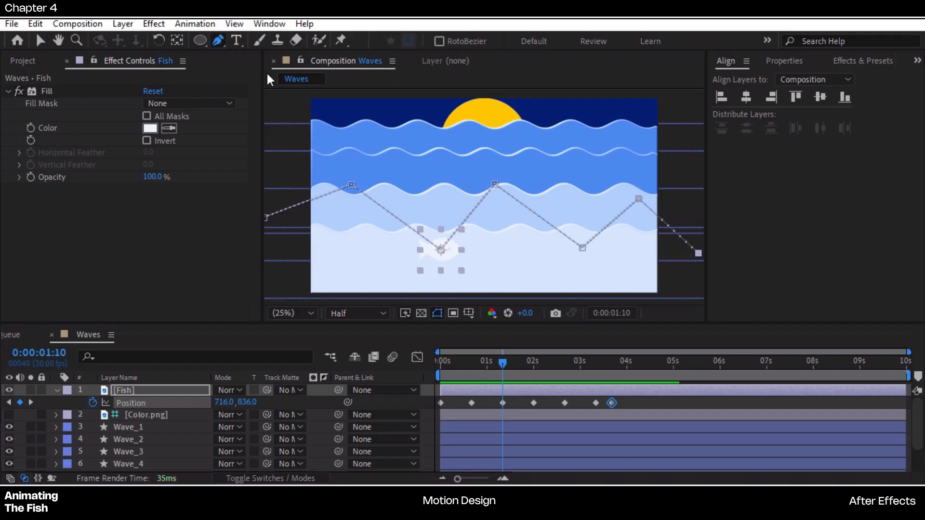
click(353, 185)
click(495, 185)
click(583, 247)
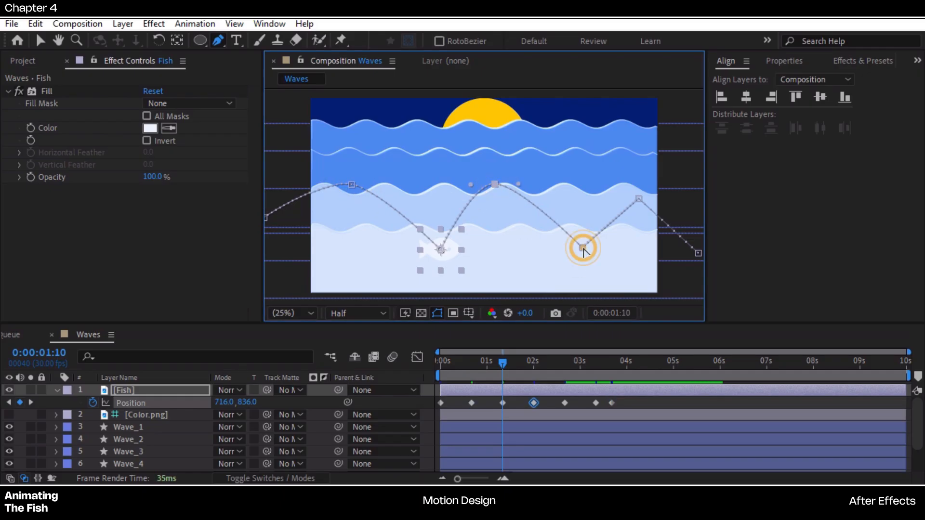
click(638, 199)
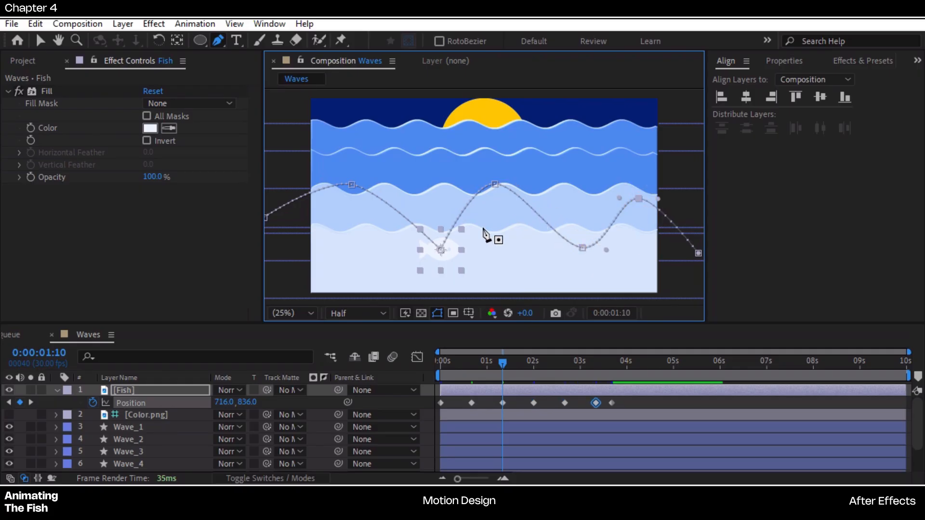
Level the curve handles of the motion path's second point so they run horizontally
click(352, 186)
click(40, 41)
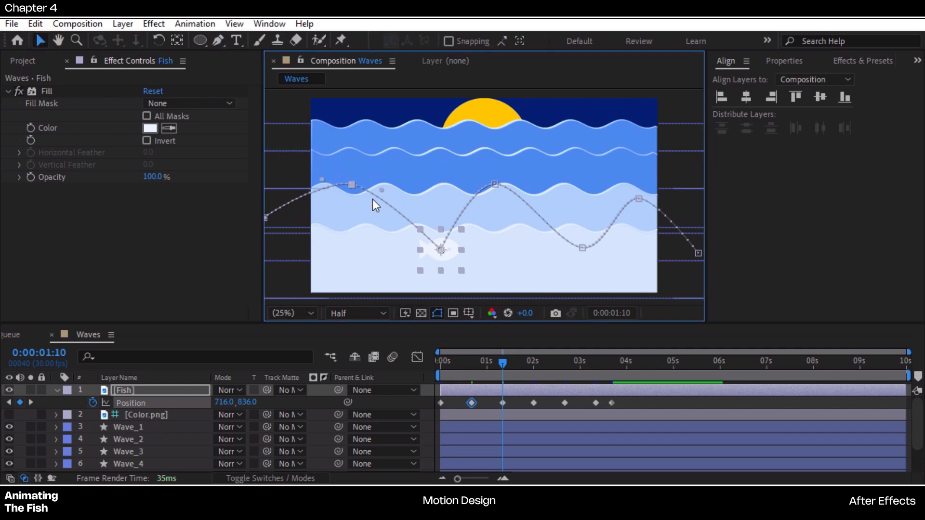
drag(383, 190, 388, 185)
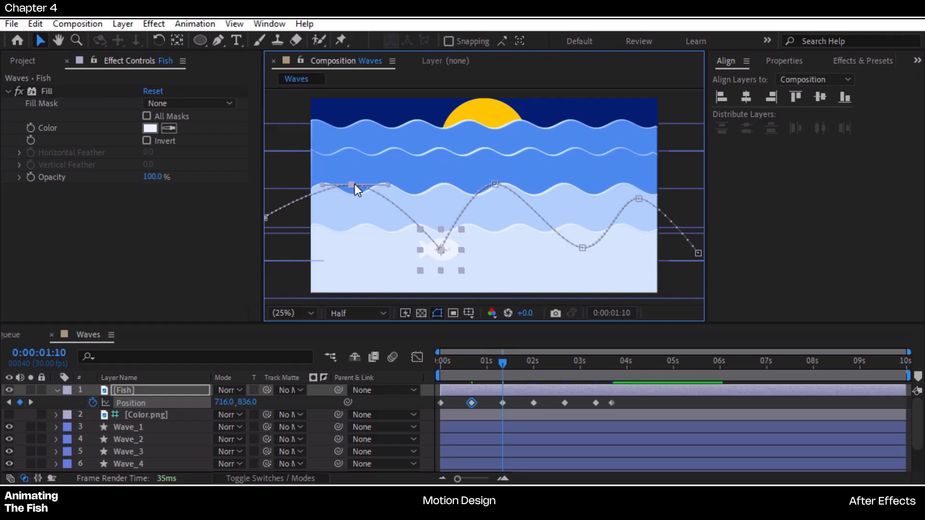
Convert the motion path's second point to a corner, and set that keyframe's spatial interpolation to Auto Bezier
key(g)
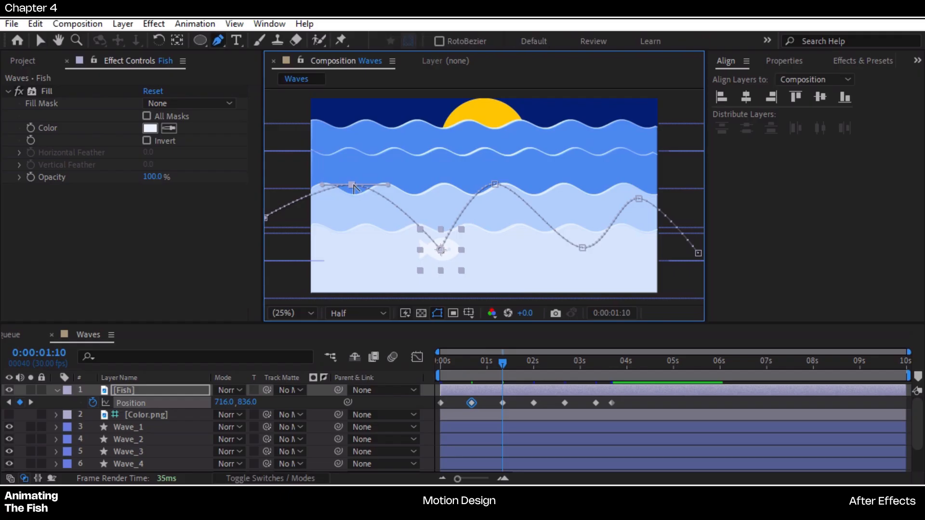
click(351, 185)
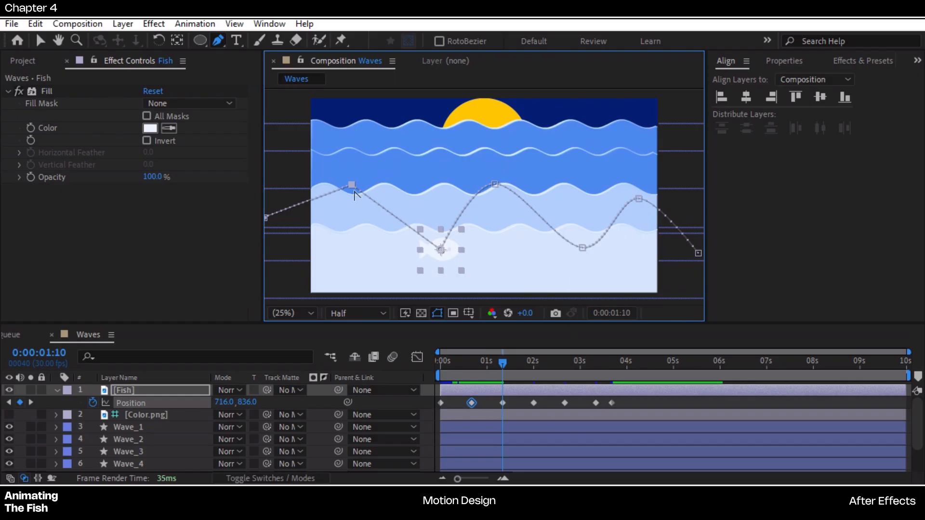
right_click(472, 403)
mouse_move(512, 396)
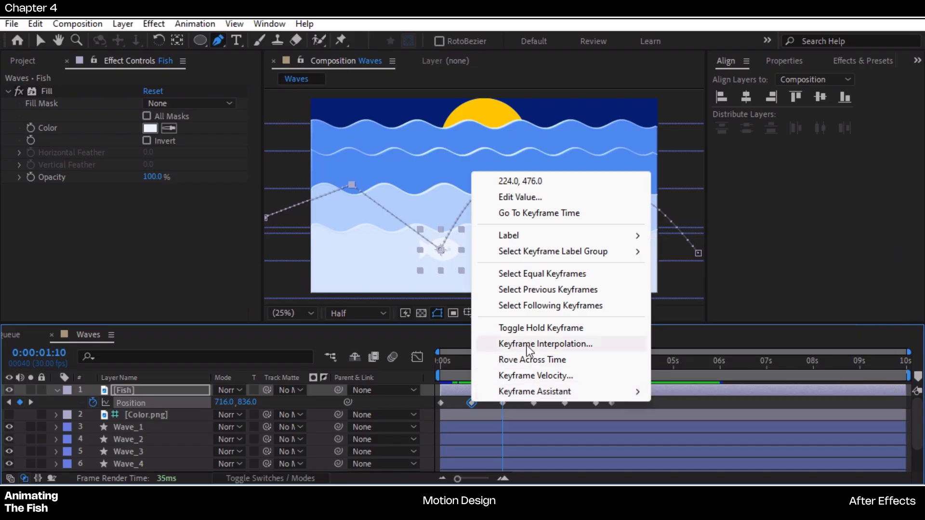
click(530, 343)
drag(236, 108, 118, 90)
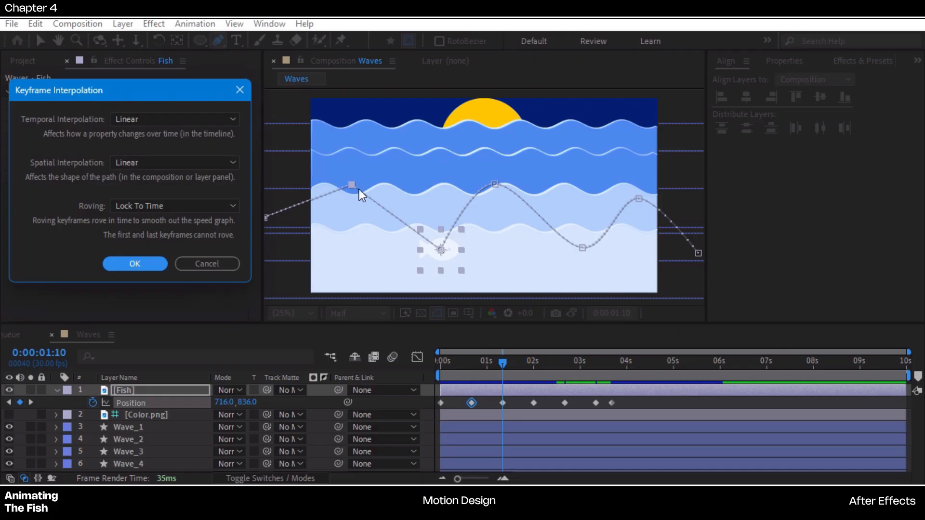
click(166, 164)
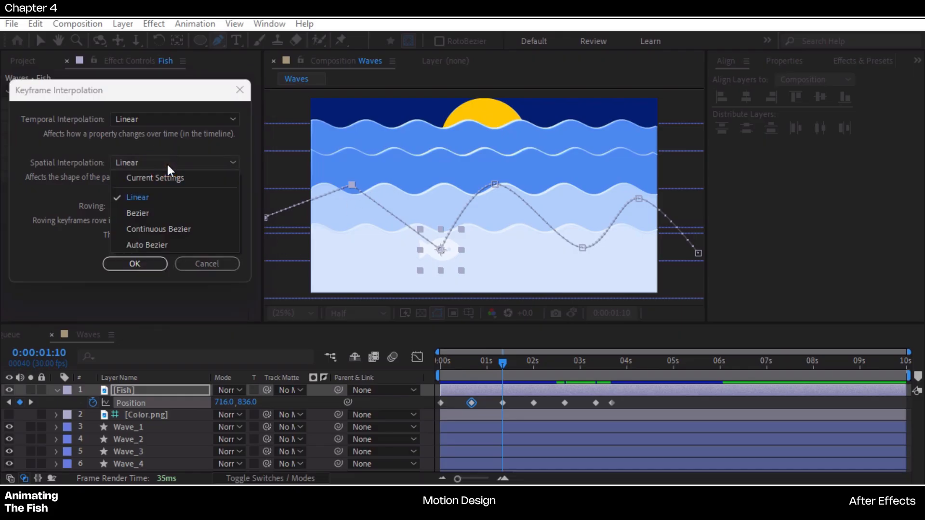
click(152, 243)
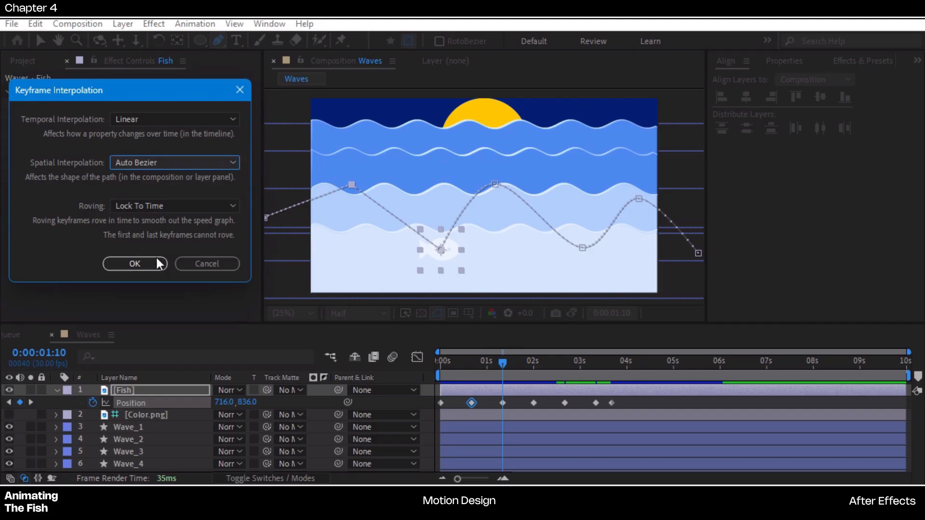
click(140, 260)
Adjust both curve handles of the motion path's second point so they run nearly horizontally
drag(382, 191, 384, 181)
drag(321, 180, 312, 183)
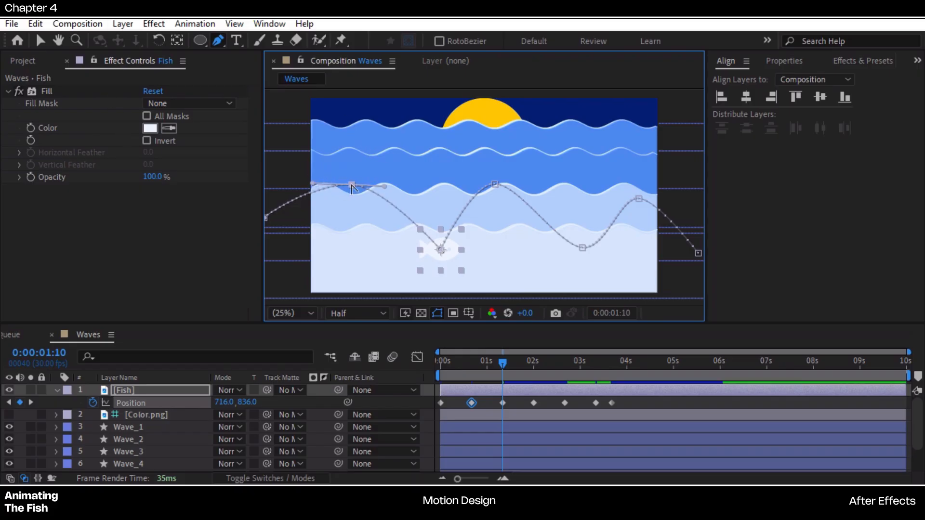
Lower the motion path's first point to about -272, 744 and nudge its second point slightly downward
drag(346, 188, 368, 163)
drag(286, 194, 284, 215)
key(ctrl+z)
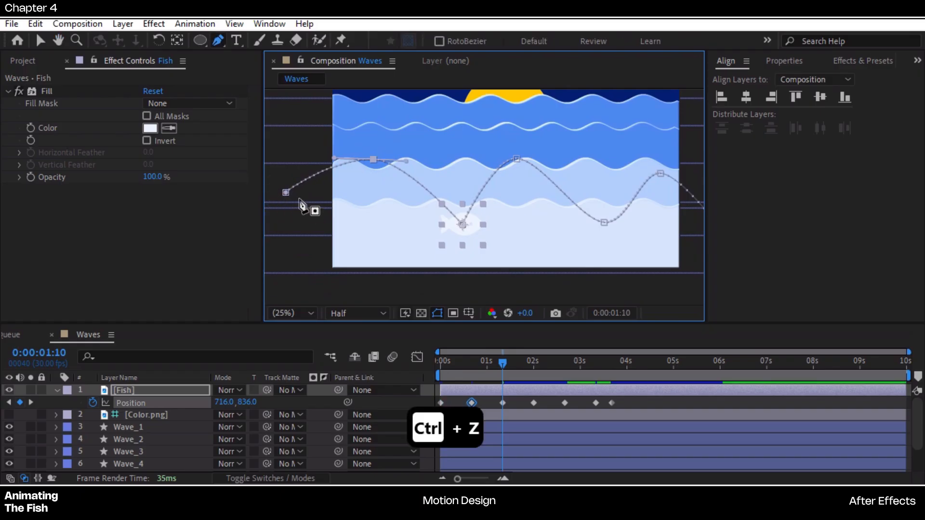
click(41, 40)
drag(286, 193, 283, 208)
drag(377, 158, 380, 163)
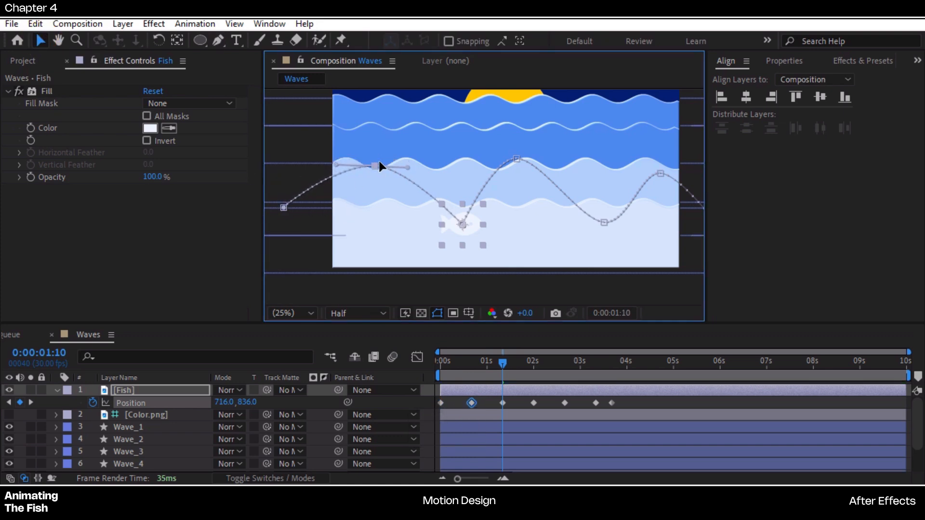
Play the animation from the start and scrub through the Fish's keyframes to check its motion
drag(499, 363, 432, 365)
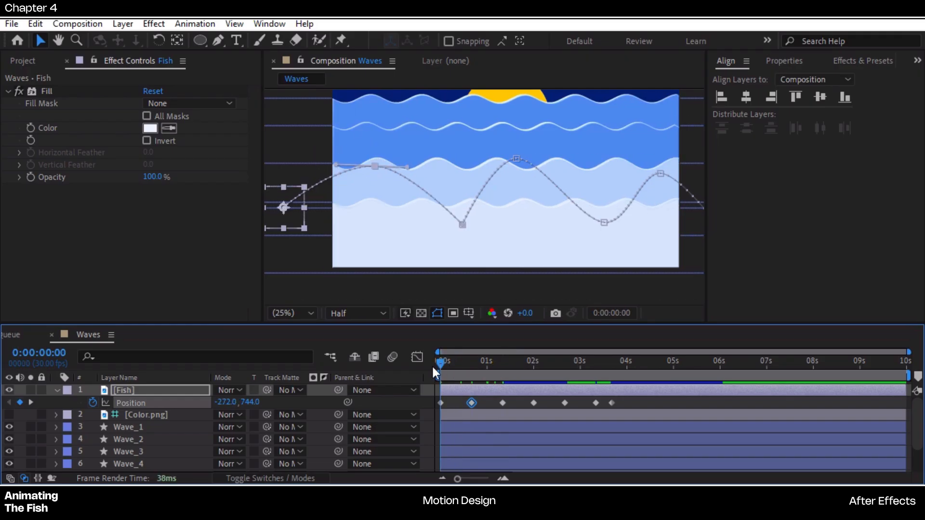
key(space)
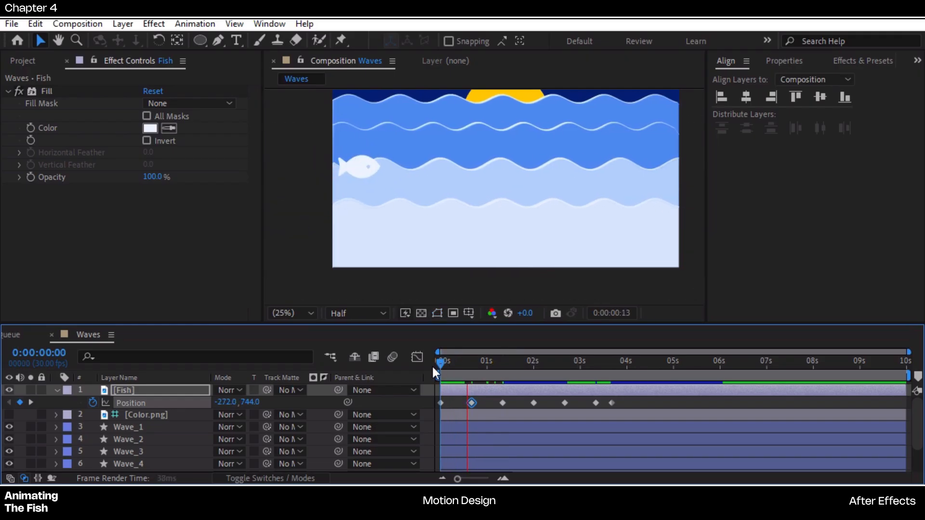
key(space)
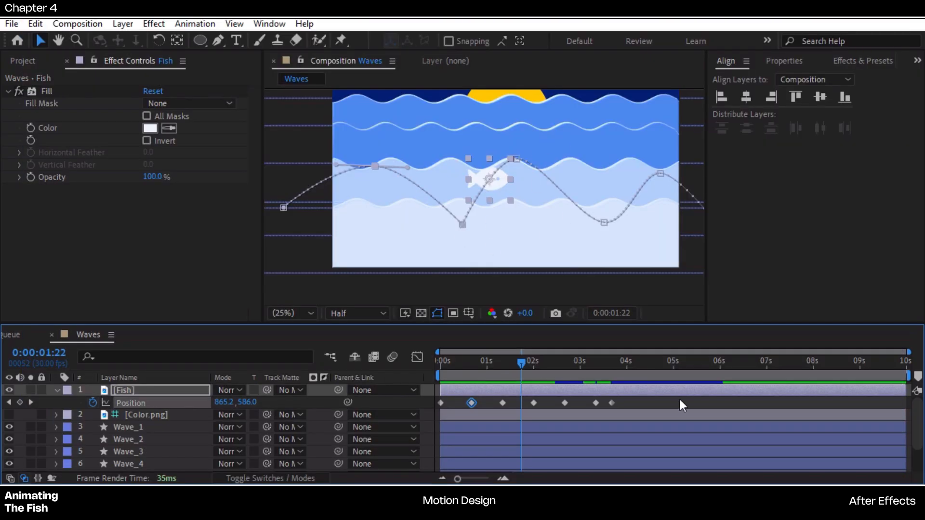
drag(642, 401, 479, 400)
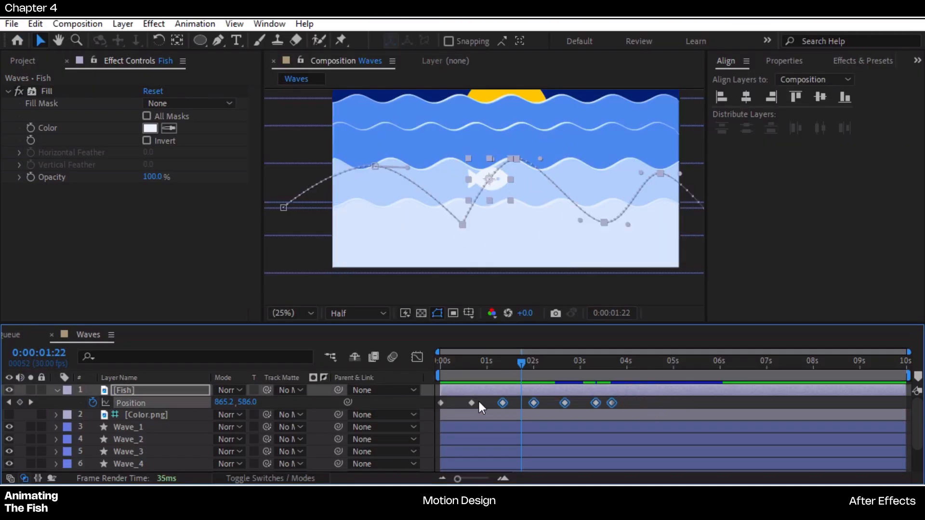
click(627, 405)
drag(510, 363, 603, 371)
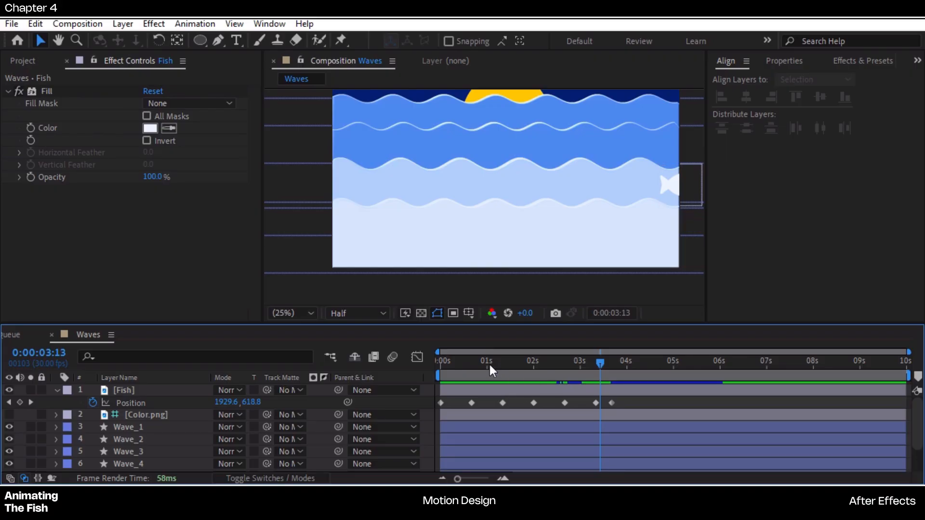
mouse_move(490, 366)
mouse_down()
mouse_move(425, 362)
mouse_move(482, 365)
mouse_up()
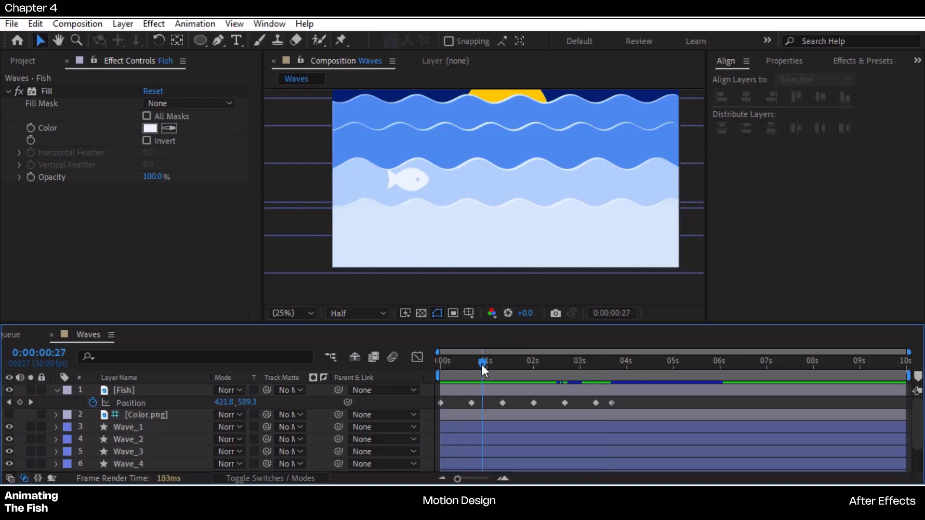
Set the Fish layer's Auto-Orientation to Orient Along Path
click(490, 390)
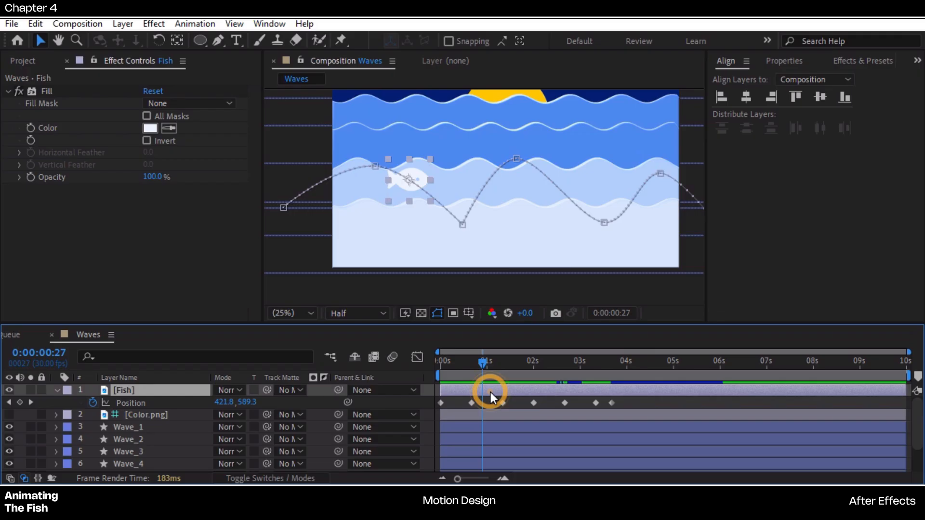
key(ctrl+alt+o)
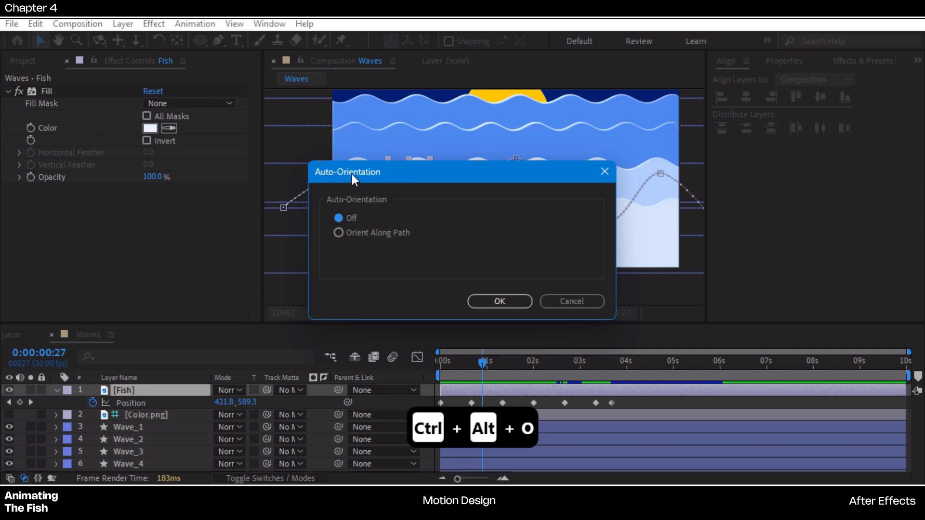
click(339, 233)
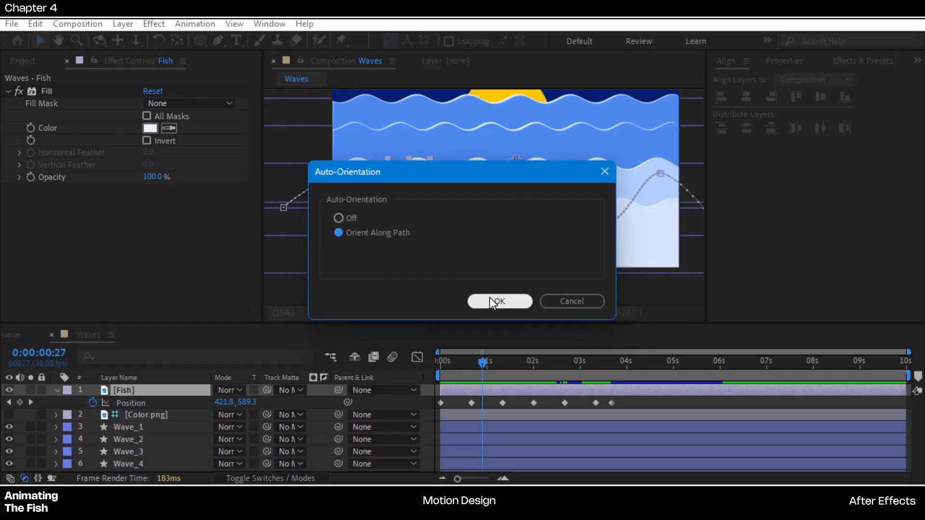
drag(429, 171, 157, 150)
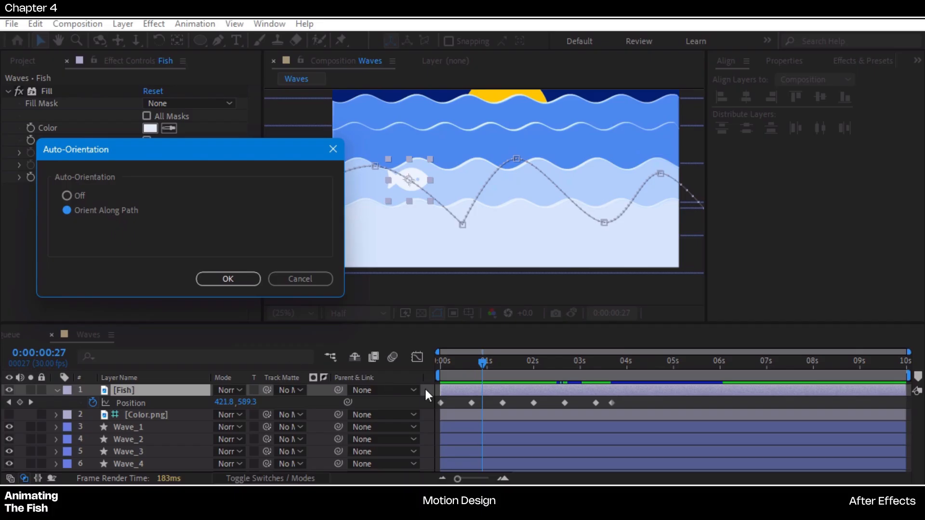
click(244, 279)
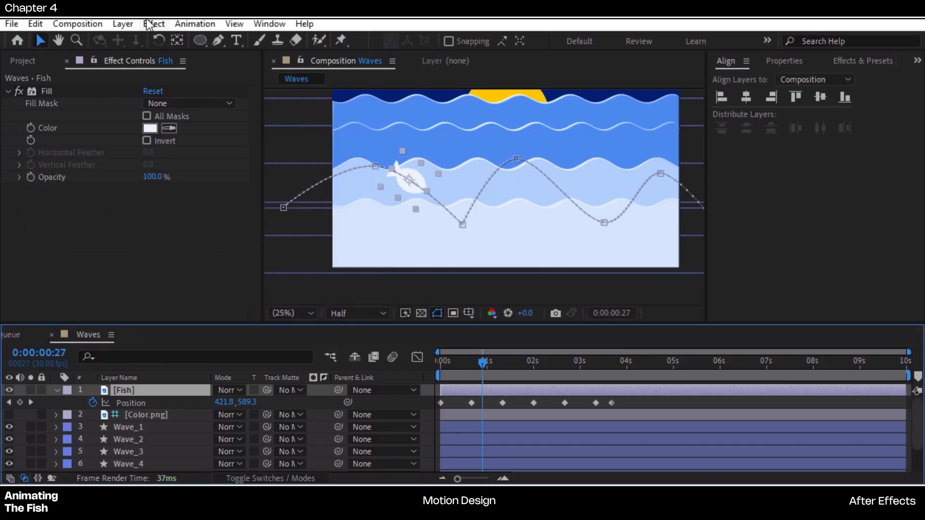
right_click(140, 390)
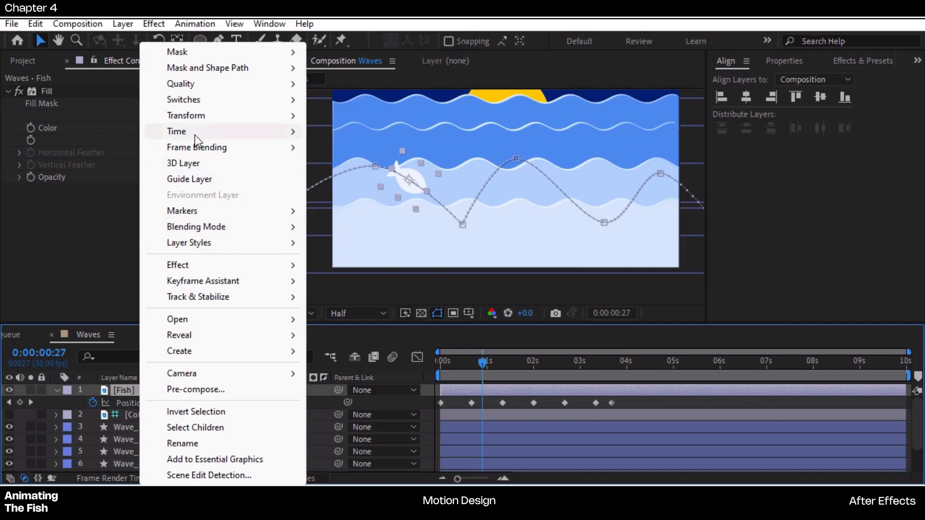
mouse_move(194, 117)
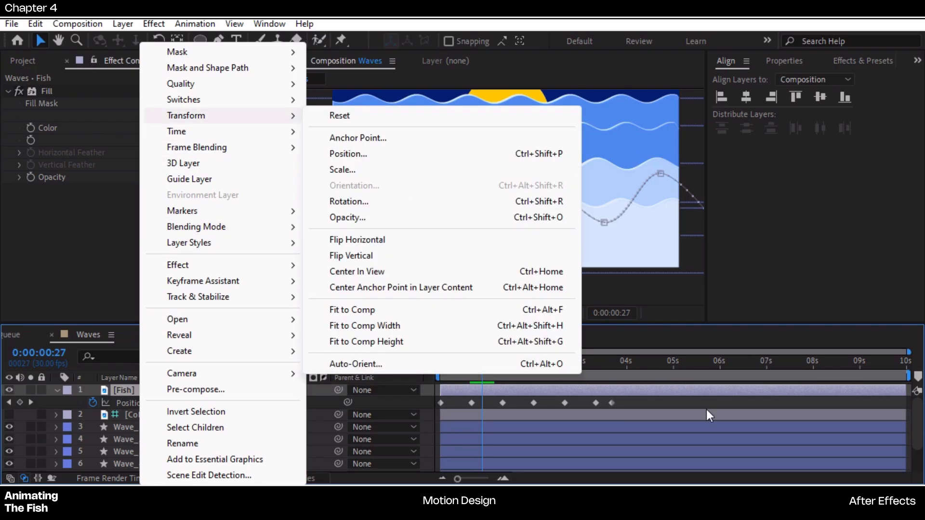
click(644, 403)
Preview the animation from the start to check how the Fish turns along its motion path
click(442, 360)
key(space)
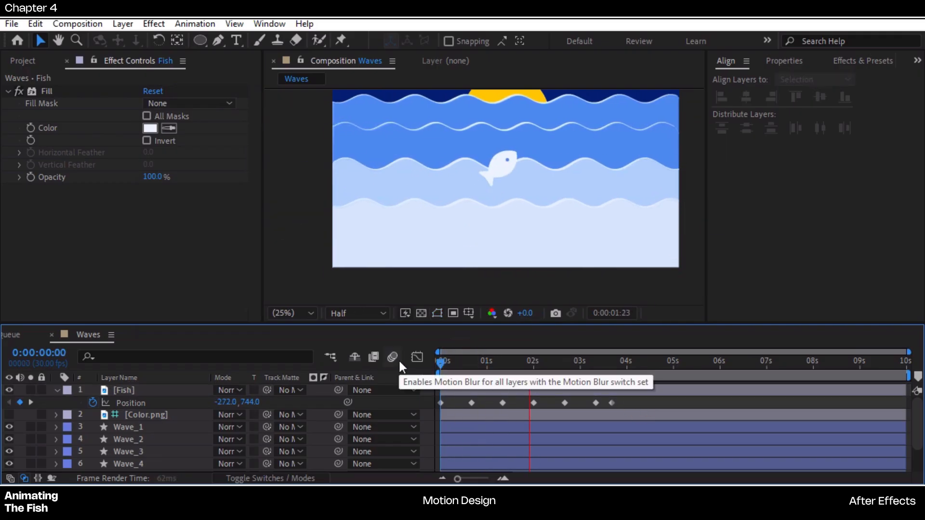
key(space)
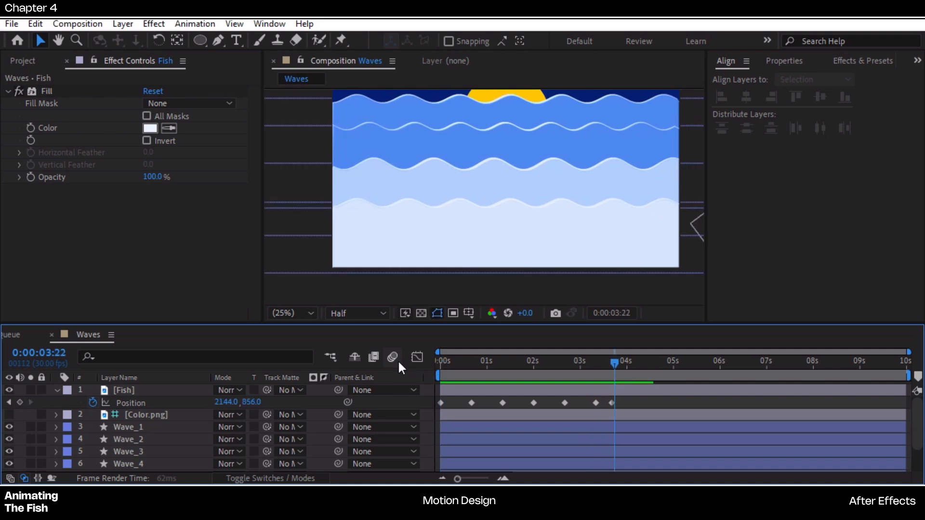
Collapse the Fish layer's properties and place the layer between Wave_1 and Wave_2
click(58, 390)
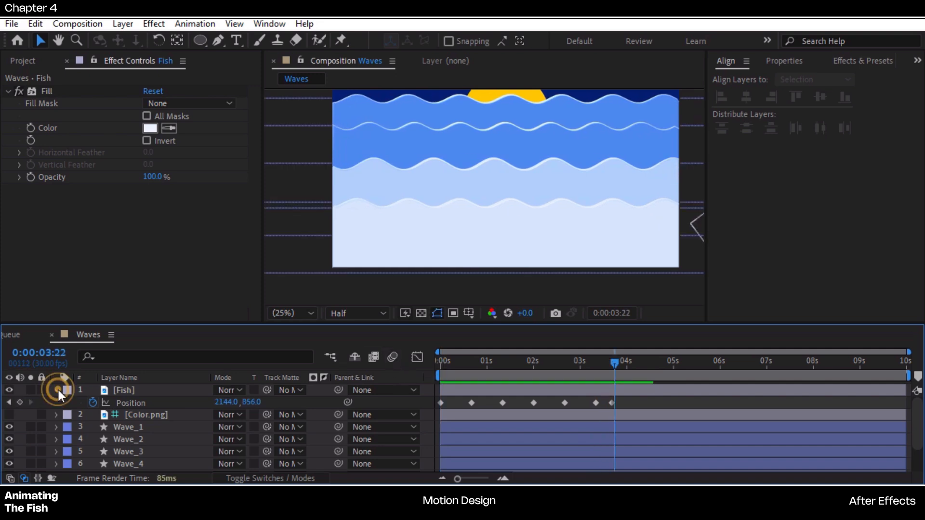
click(133, 389)
drag(159, 339, 172, 421)
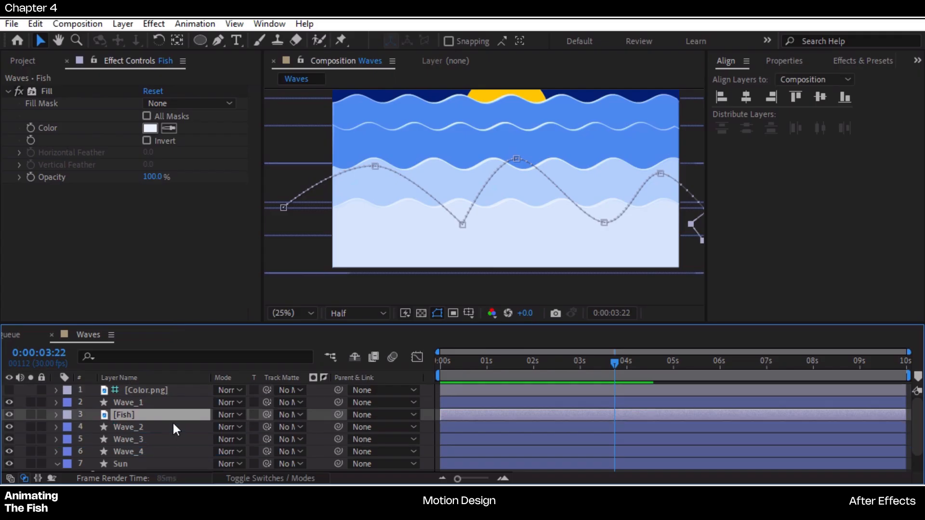
Preview the Fish swimming between the waves from the start, and park the playhead at 0:00:00:19
drag(457, 363, 441, 360)
key(space)
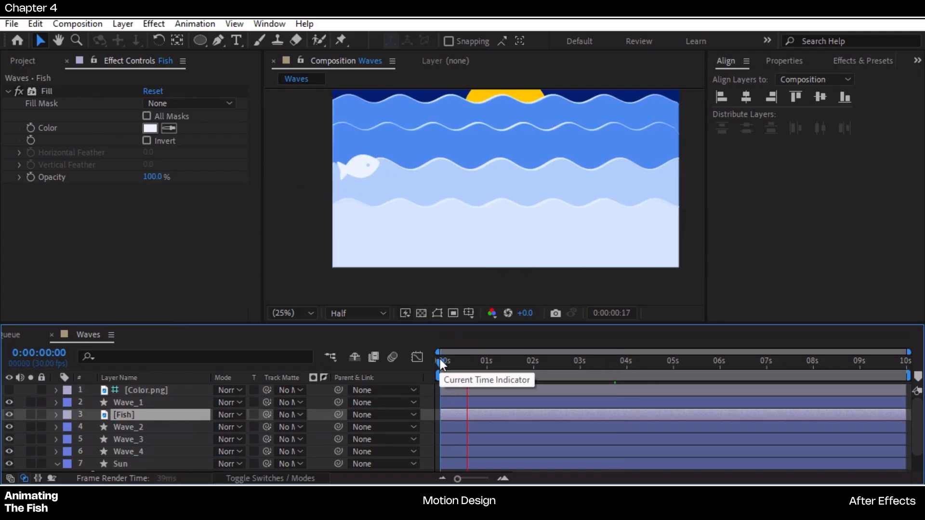
click(476, 363)
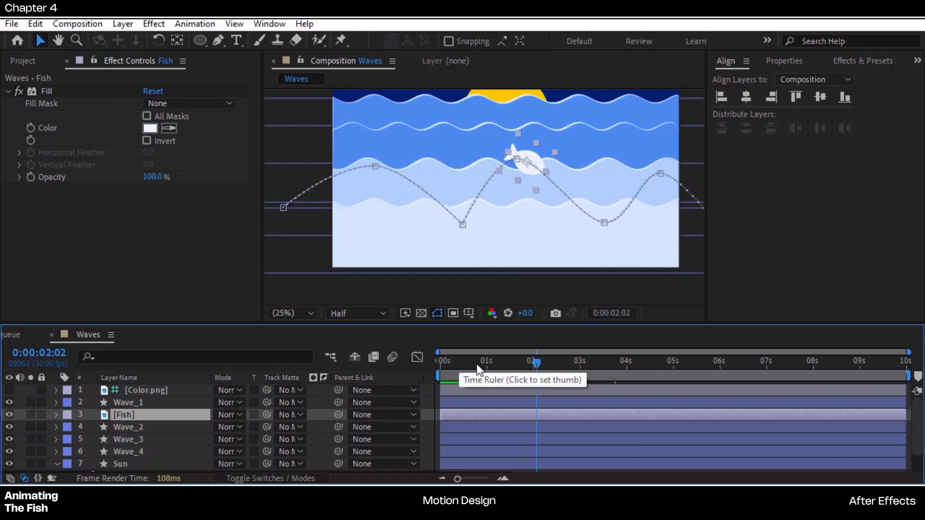
click(470, 365)
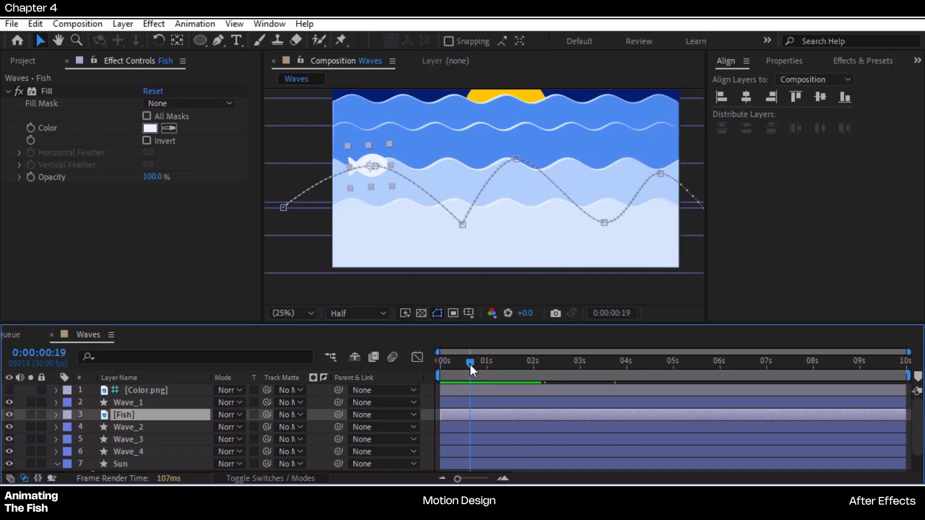
Lower the third point of the Fish's motion path slightly
click(462, 223)
drag(462, 225, 461, 233)
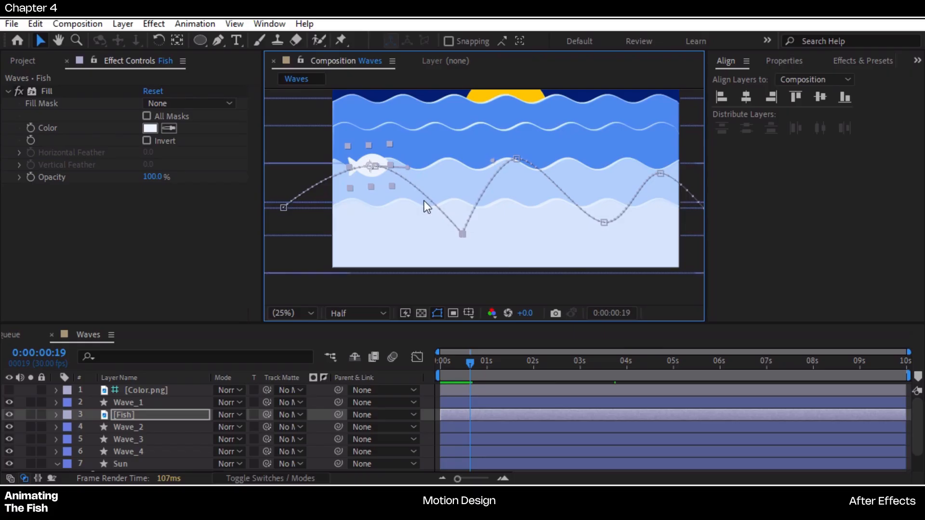
click(426, 198)
key(ctrl+z)
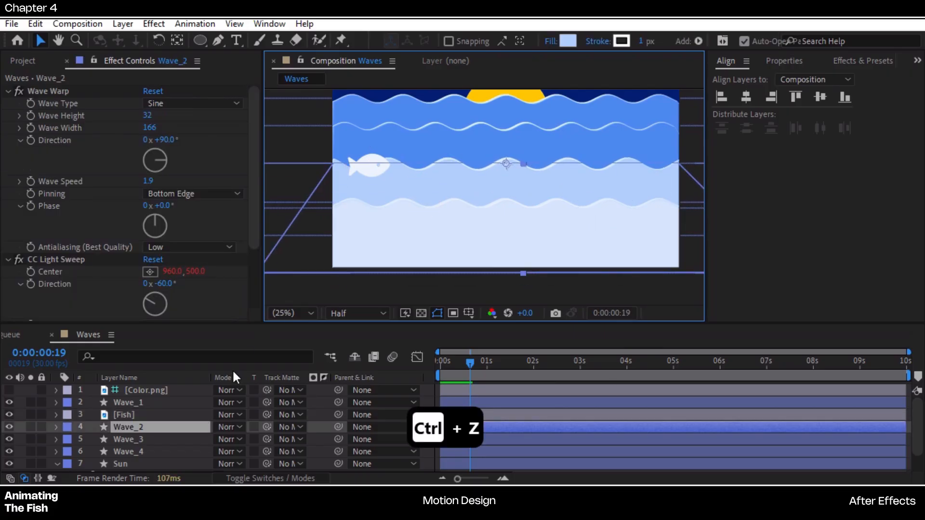
Reselect the Fish layer and reveal its Position keyframes
click(145, 415)
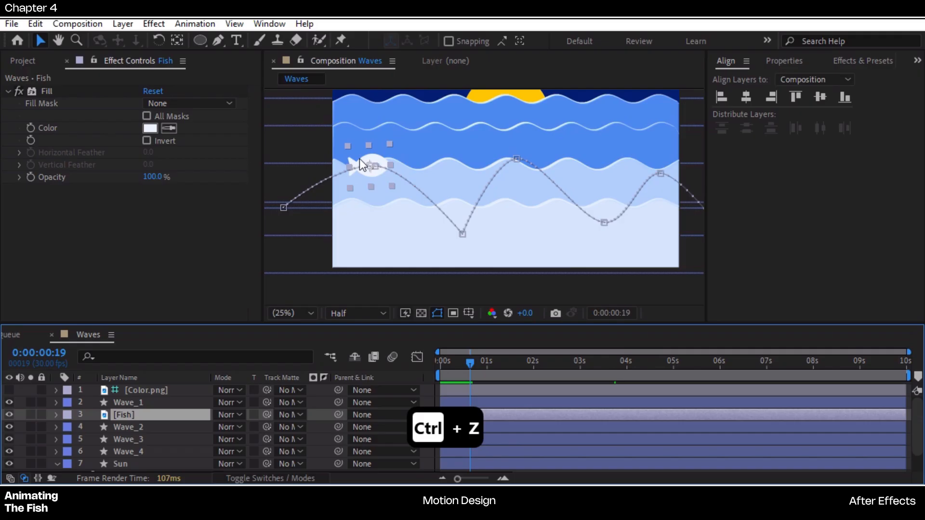
key(p)
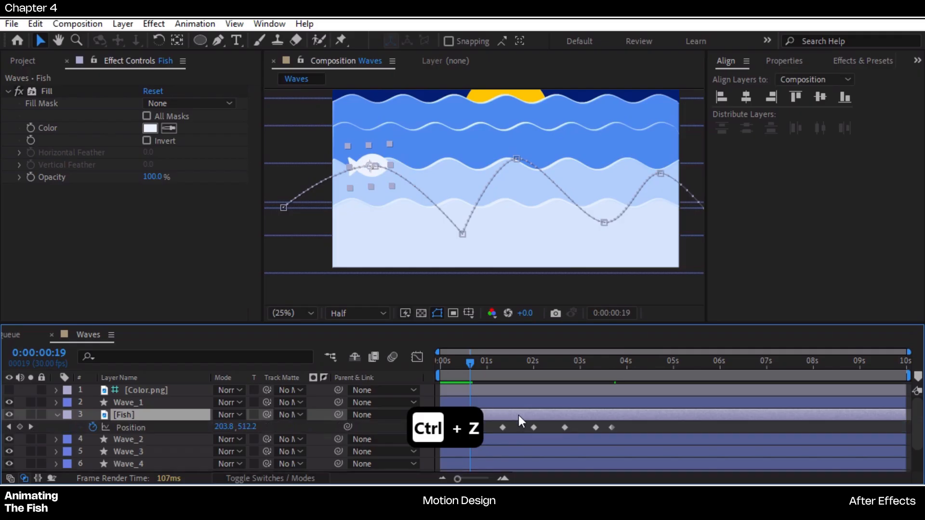
mouse_move(469, 362)
mouse_down()
mouse_move(459, 364)
mouse_move(468, 363)
mouse_up()
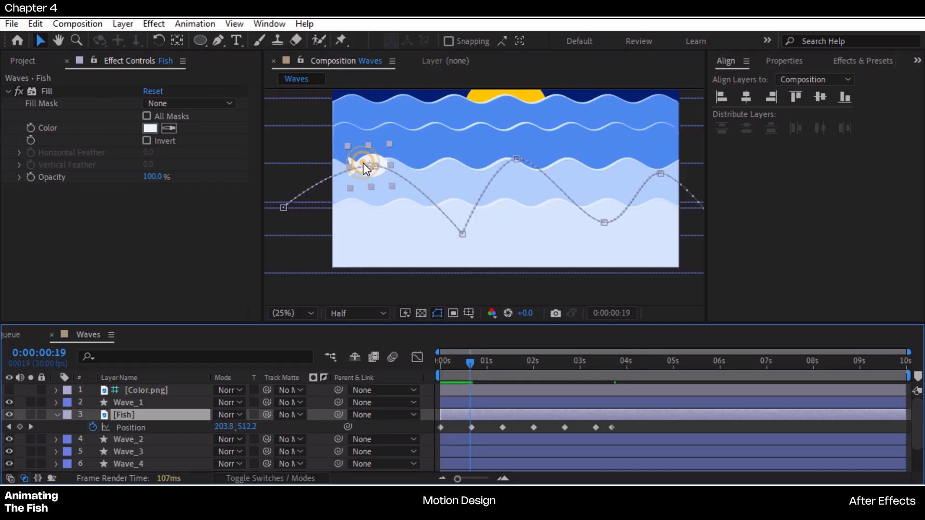
Try to move the Fish upward at 0:00:00:19, undo the move, and select the motion path's second point
drag(363, 163, 358, 138)
drag(458, 479, 485, 480)
key(ctrl+z)
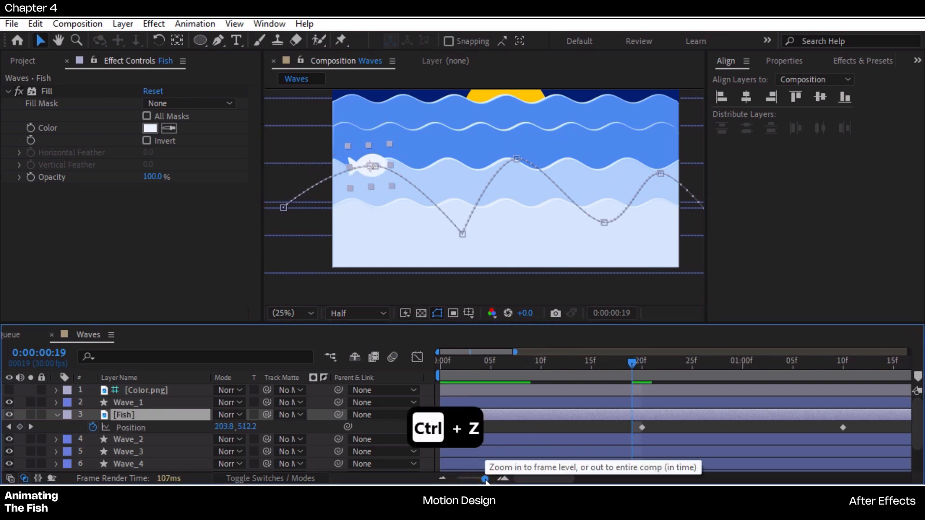
click(376, 165)
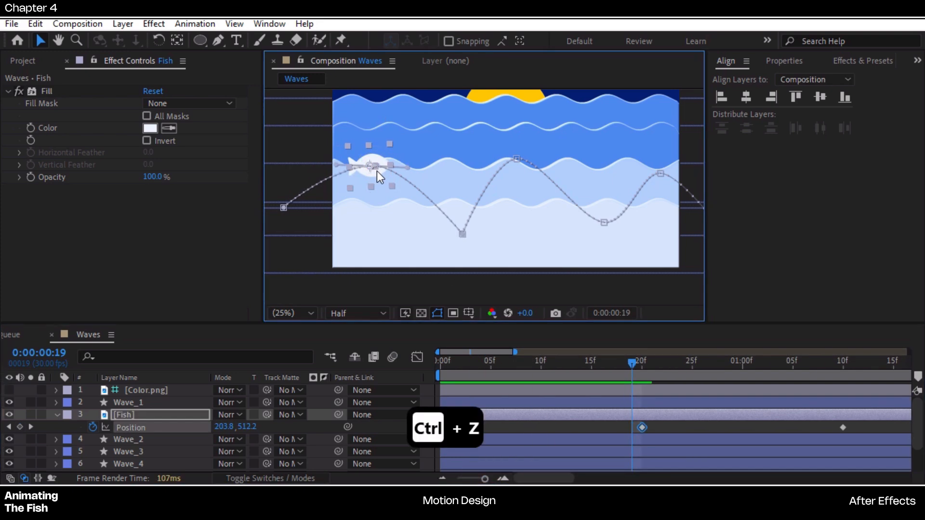
Refine the fish's motion path by adjusting the tangent at the second crest and lowering the trough that follows it
click(462, 234)
click(517, 158)
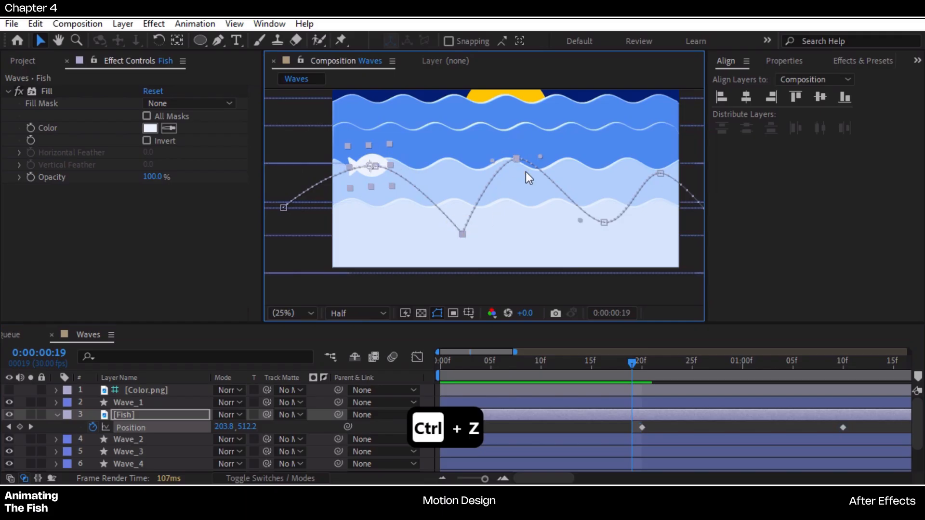
drag(541, 156, 547, 160)
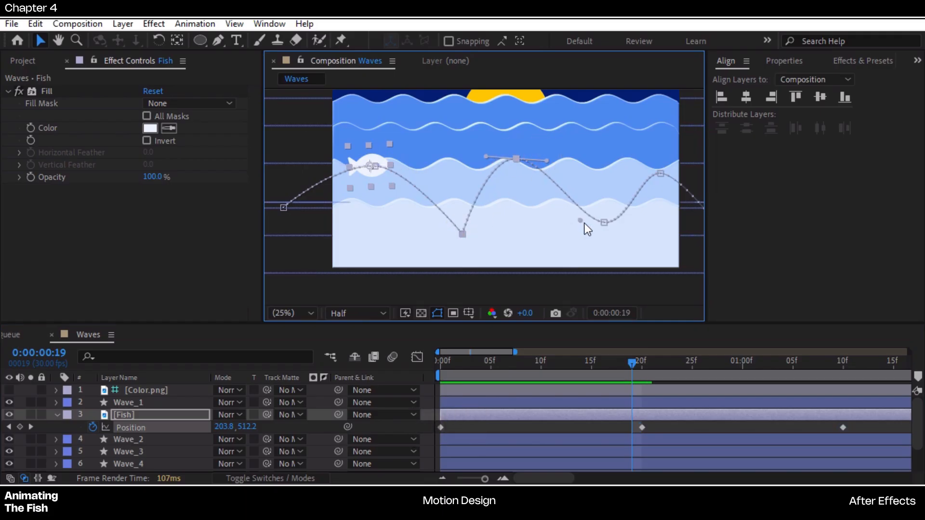
drag(604, 223, 605, 231)
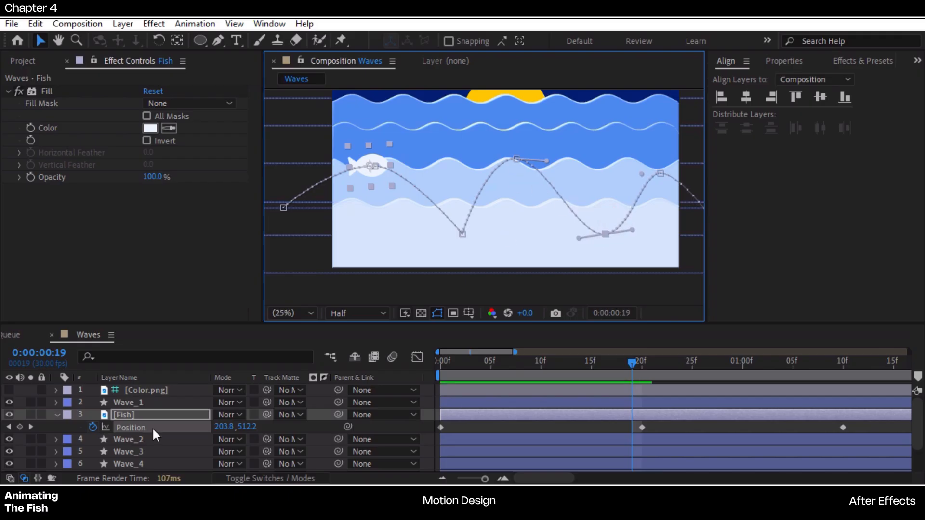
Select all Position keyframes of the Fish layer and apply Easy Ease to them
drag(485, 479, 461, 479)
drag(649, 424, 435, 429)
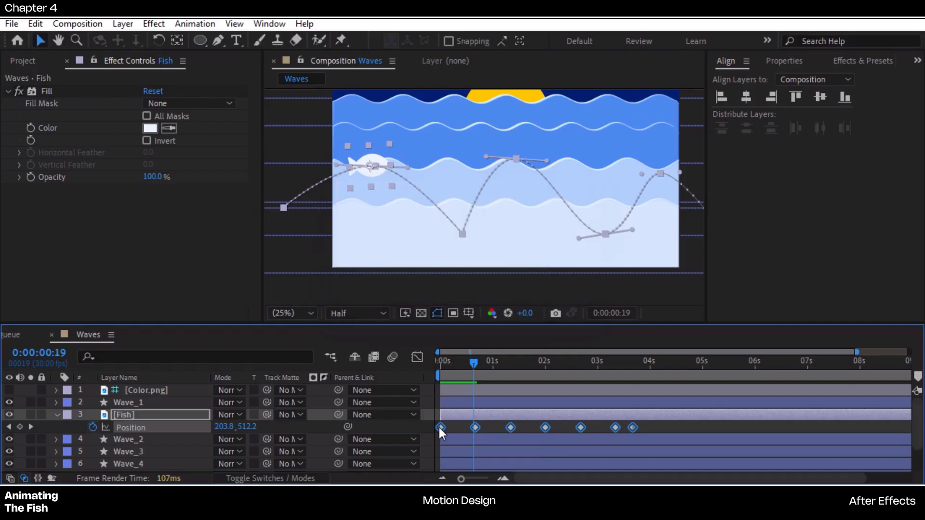
right_click(441, 428)
mouse_move(485, 421)
click(660, 322)
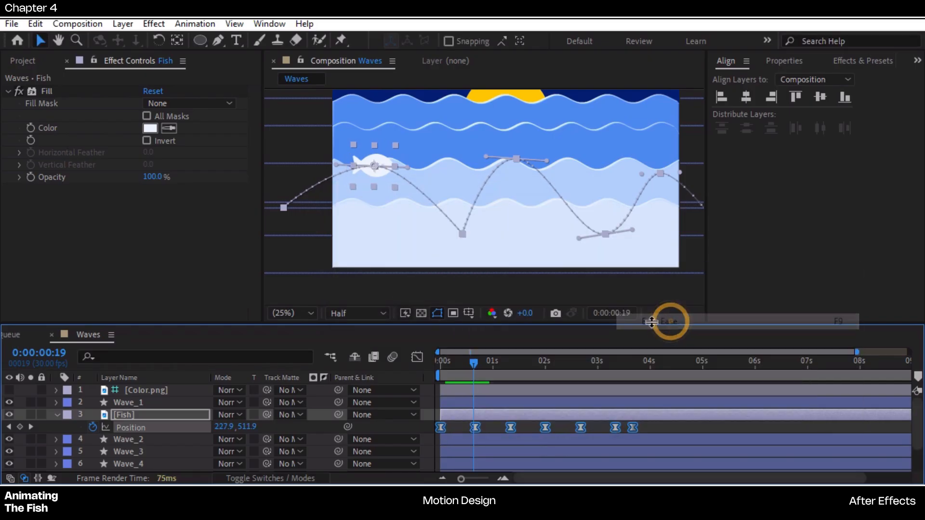
Open the speed graph for the fish's Position and extend the easing handles of the keyframes along its path
click(417, 358)
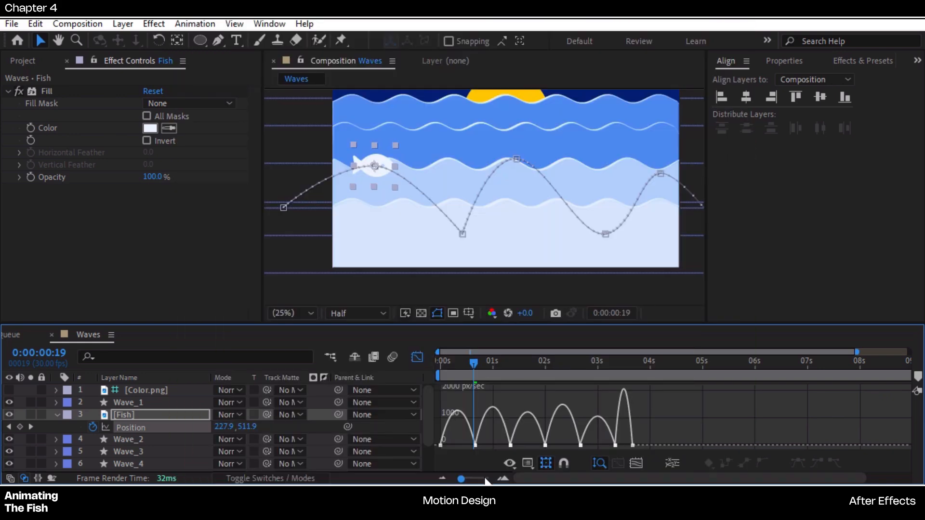
click(482, 478)
drag(545, 445, 589, 443)
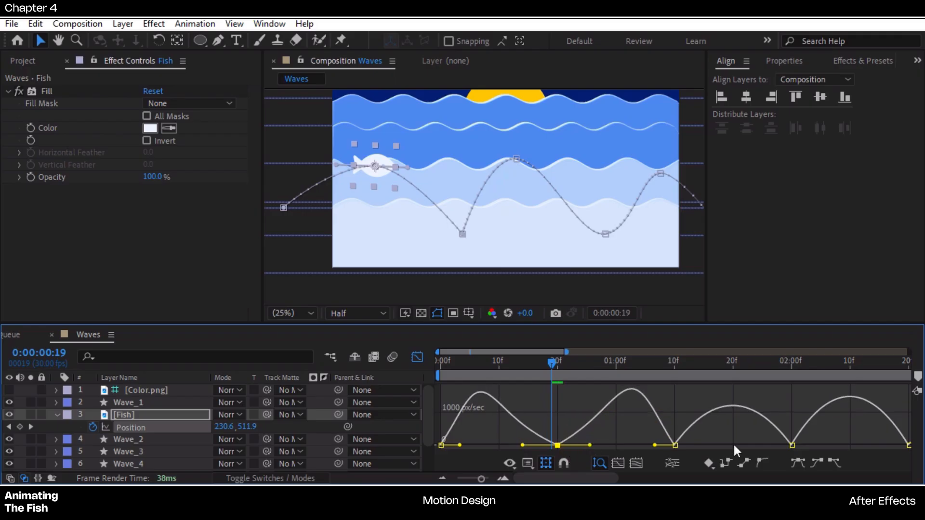
click(792, 445)
drag(774, 446, 825, 447)
key(space)
drag(775, 416, 677, 419)
drag(738, 438, 781, 445)
drag(481, 478, 458, 479)
drag(468, 364, 460, 364)
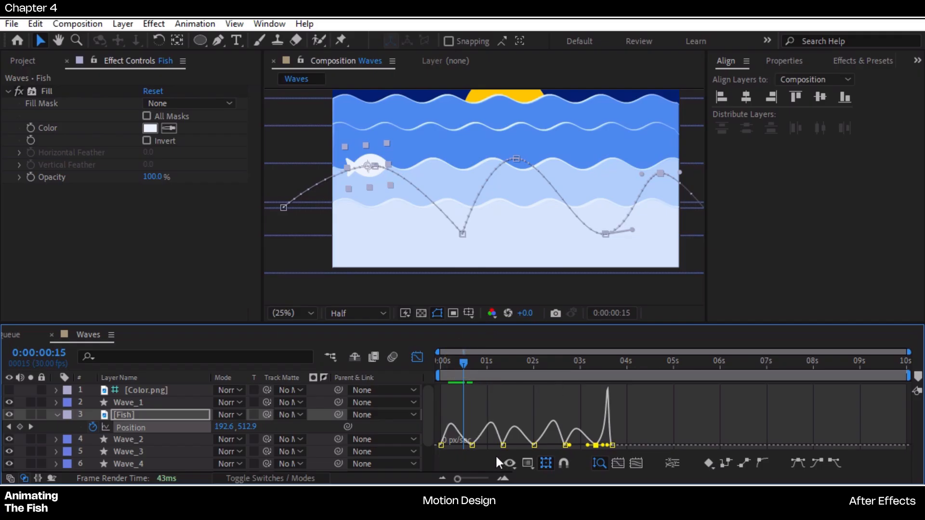
drag(466, 473, 480, 478)
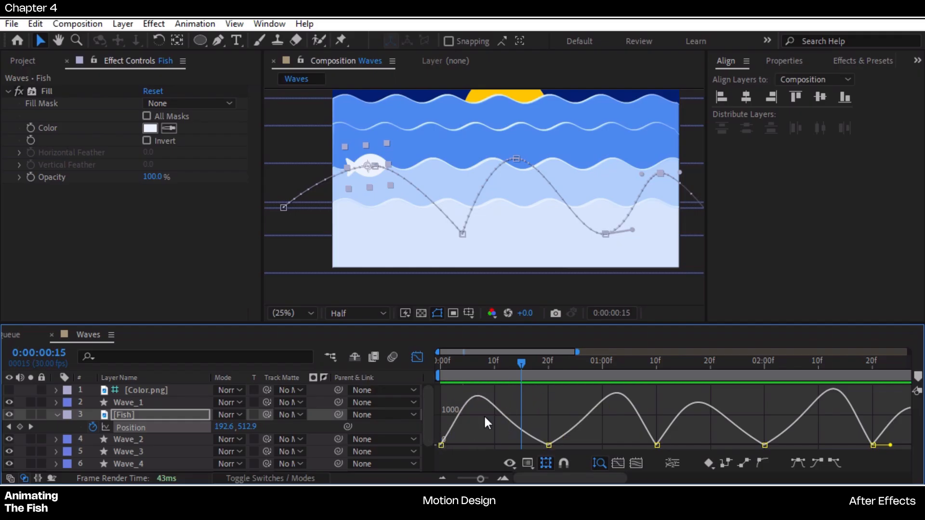
Reselect the fish's Position in the Graph Editor and lengthen both easing handles of the keyframe at 20 frames
click(413, 358)
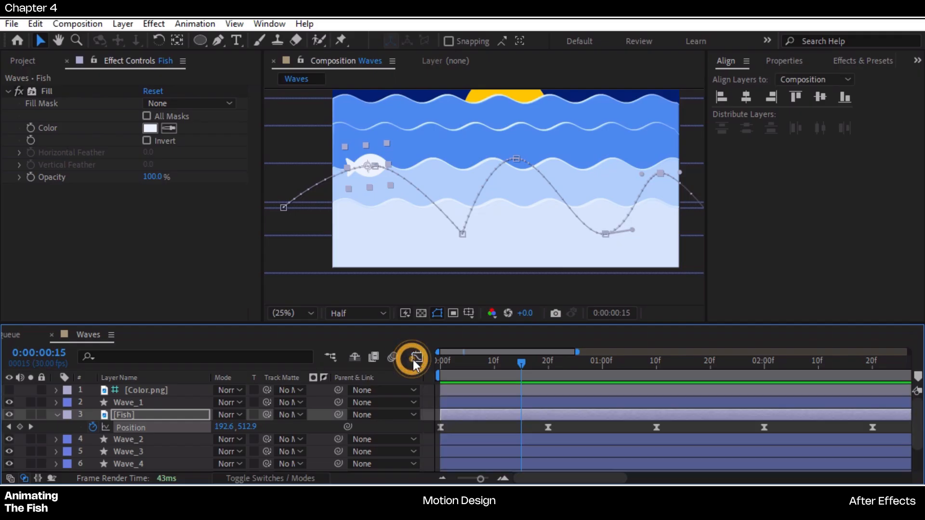
click(171, 427)
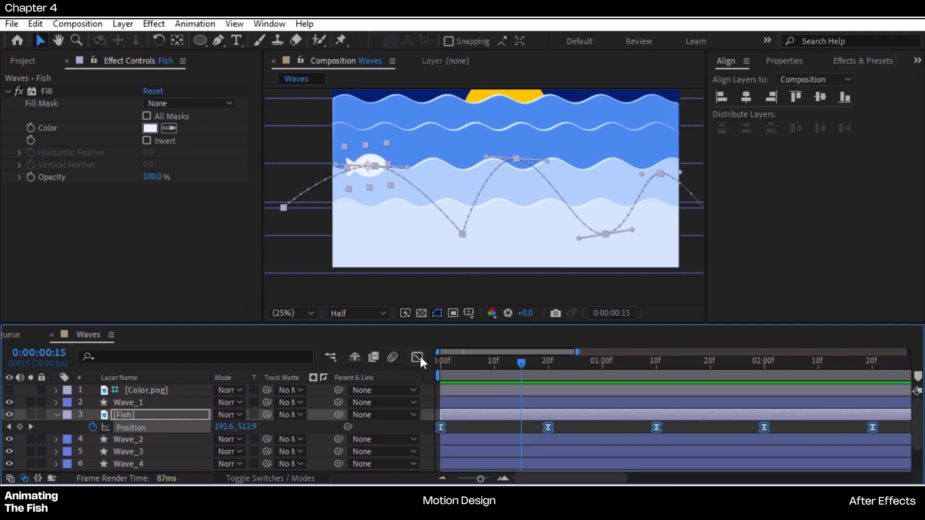
click(418, 357)
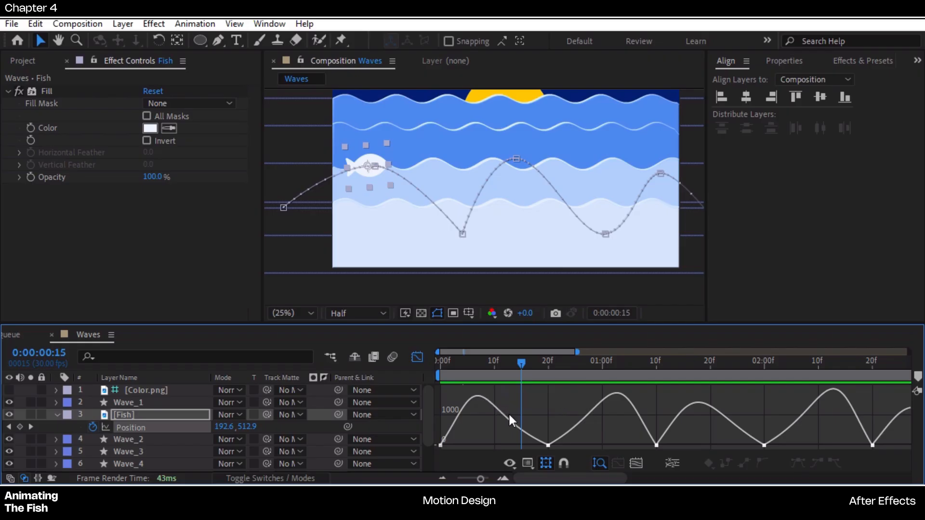
click(530, 440)
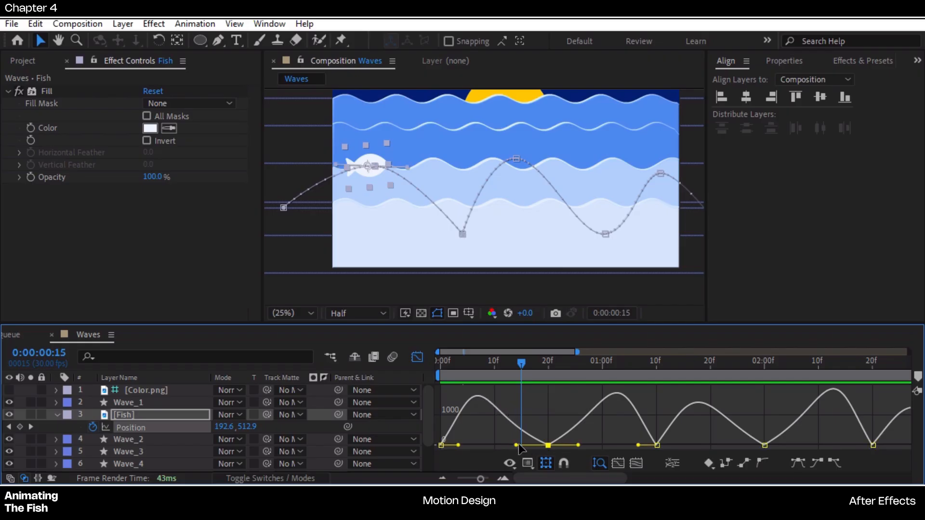
drag(517, 445, 482, 446)
click(579, 446)
drag(580, 446, 609, 446)
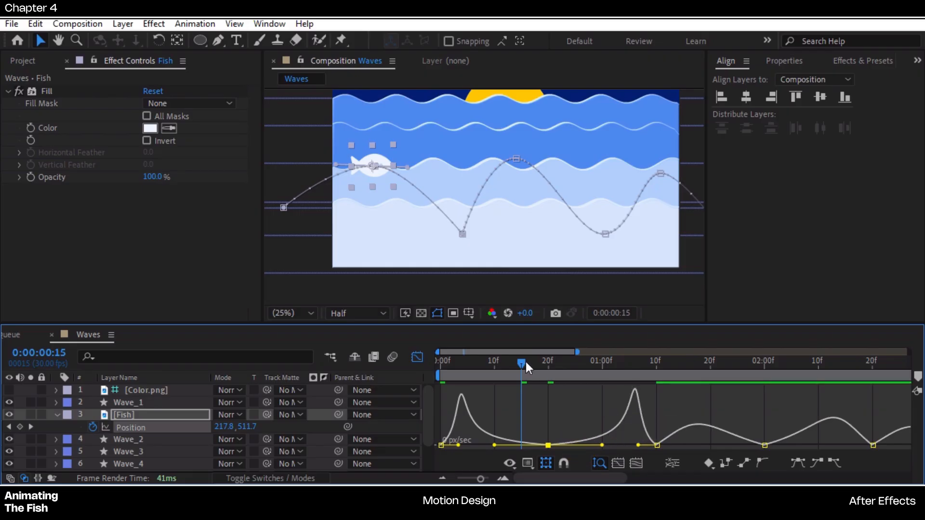
Preview the fish animation from the start of the timeline to check the sharper easing
drag(523, 363, 423, 360)
key(space)
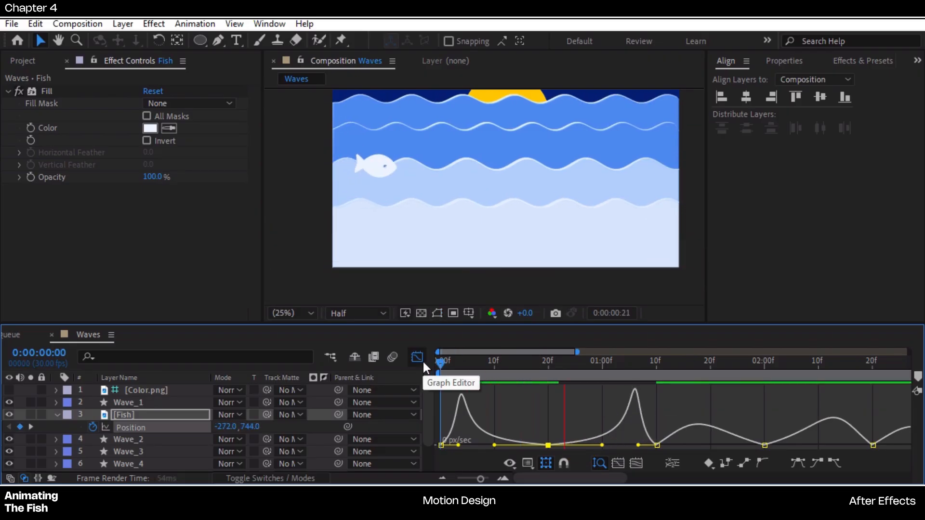
click(551, 372)
drag(550, 372, 429, 370)
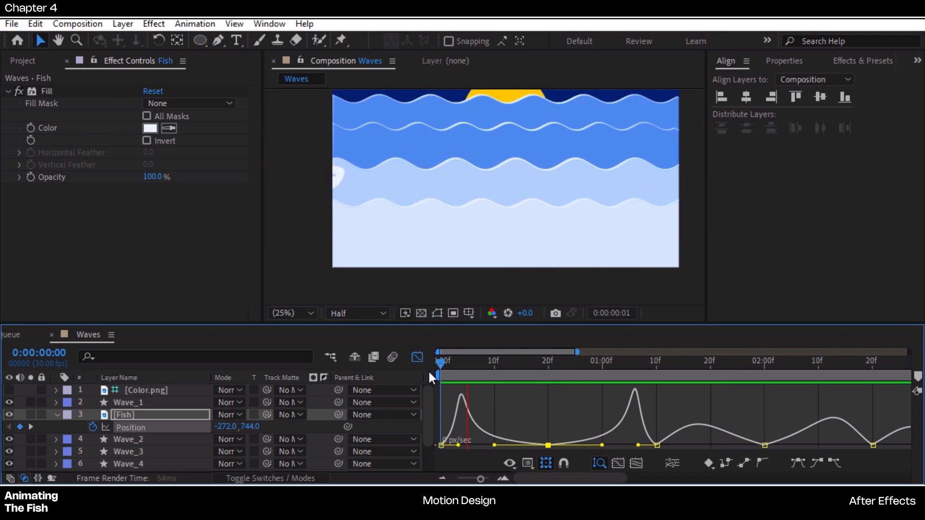
key(space)
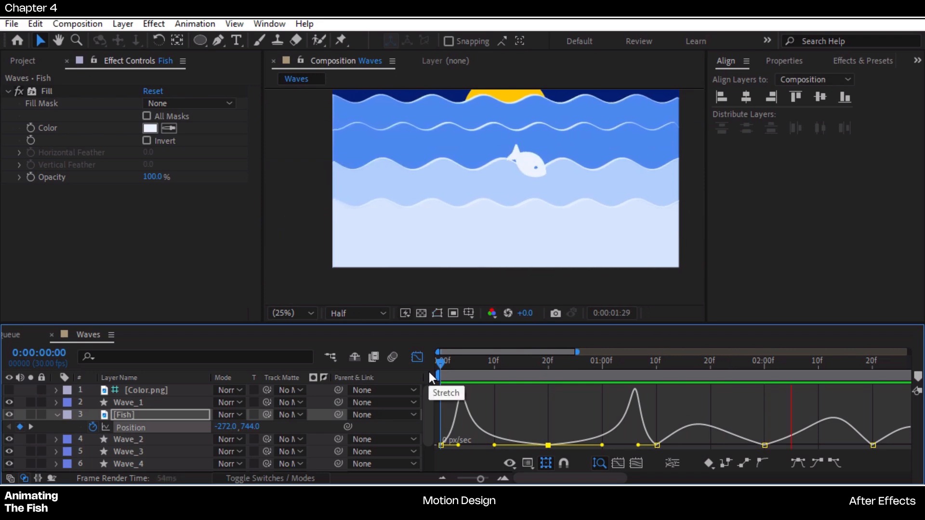
key(space)
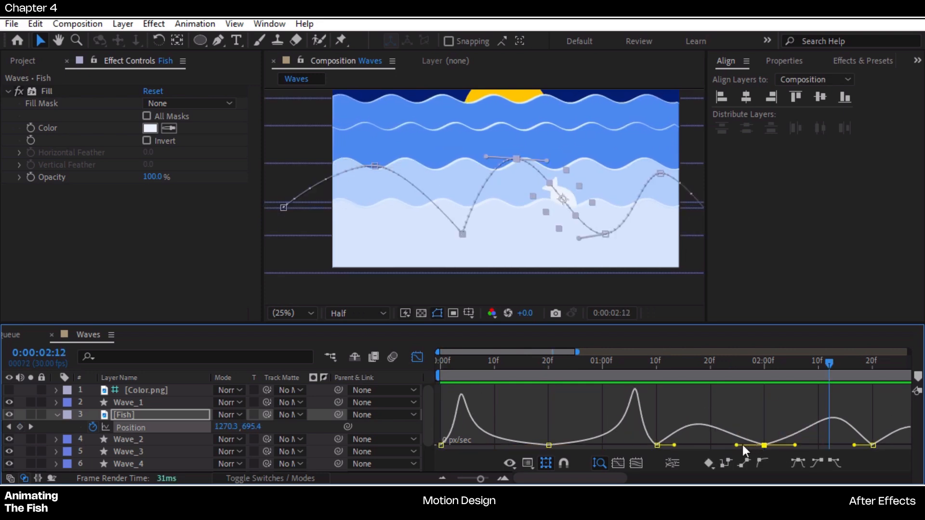
Lengthen both easing handles of the fish's Position keyframe at the 2-second mark in the speed graph
click(742, 443)
drag(754, 426, 720, 445)
drag(795, 445, 810, 445)
drag(591, 478, 655, 482)
click(731, 446)
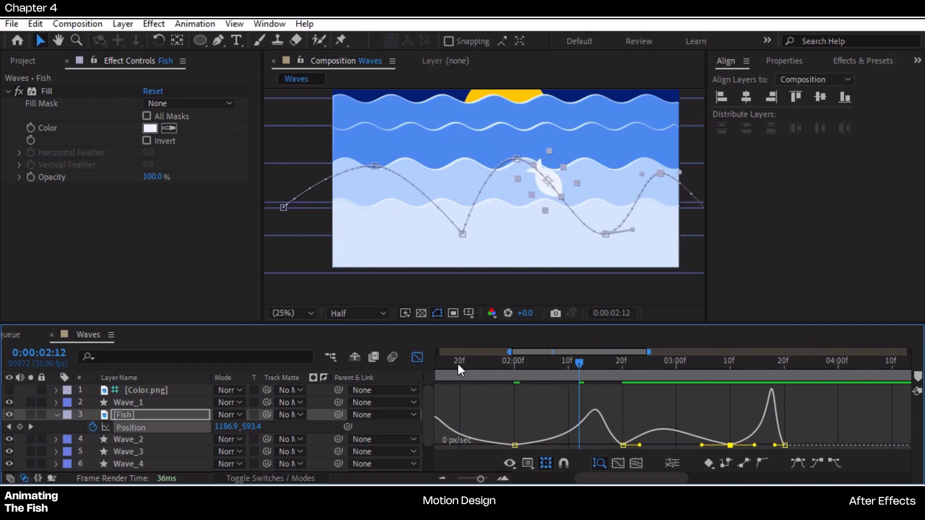
Play back the whole fish animation from the first frame to review the adjusted speed graph
drag(480, 480, 458, 480)
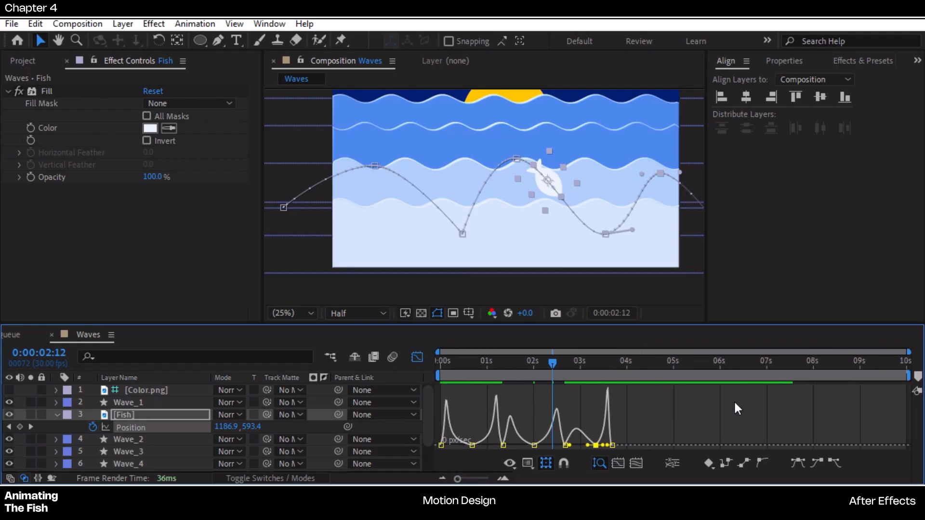
click(441, 363)
key(space)
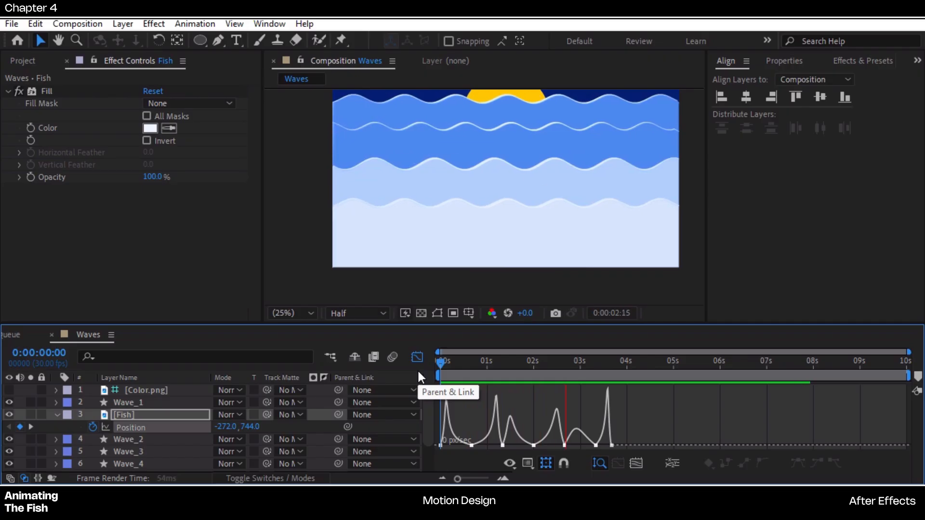
key(space)
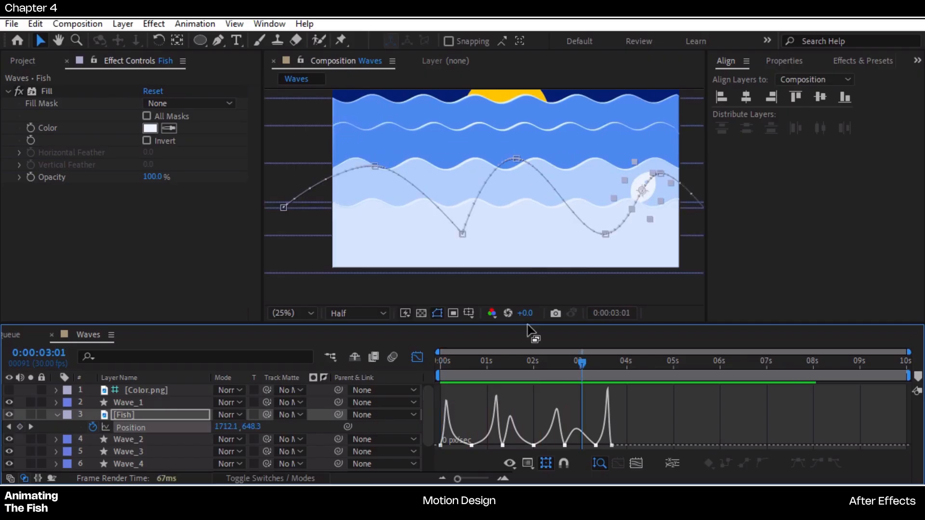
Lower the second crest of the fish's motion path, move it forward, and readjust the second trough and final crest
click(516, 158)
drag(519, 161, 534, 173)
drag(605, 233, 617, 231)
drag(661, 167, 667, 167)
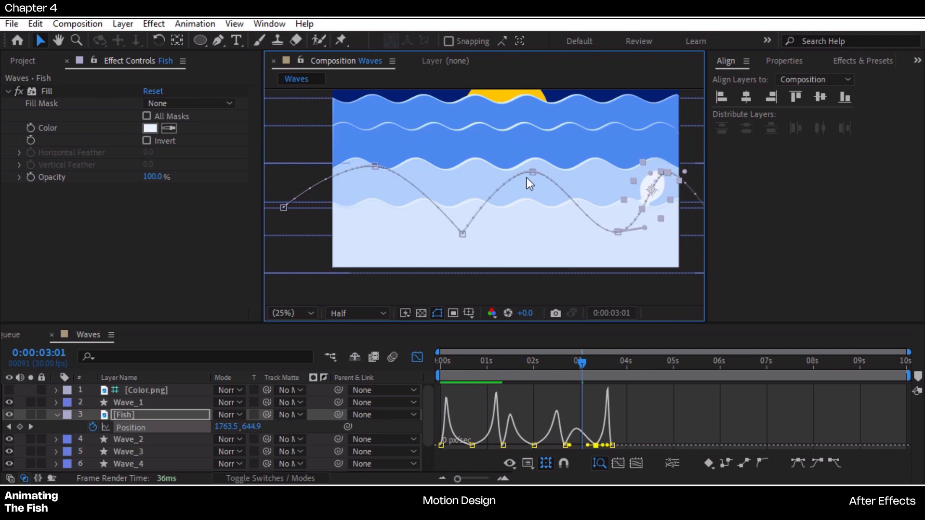
click(417, 357)
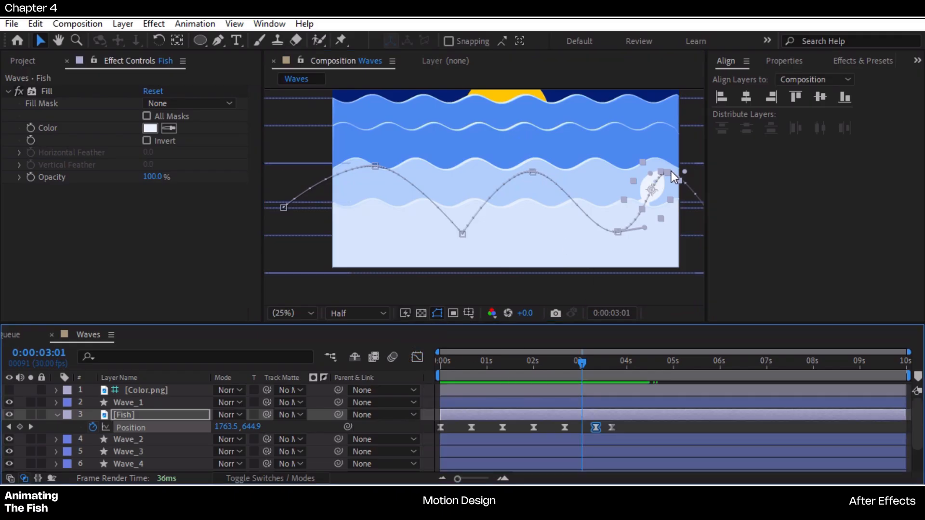
drag(667, 170, 666, 171)
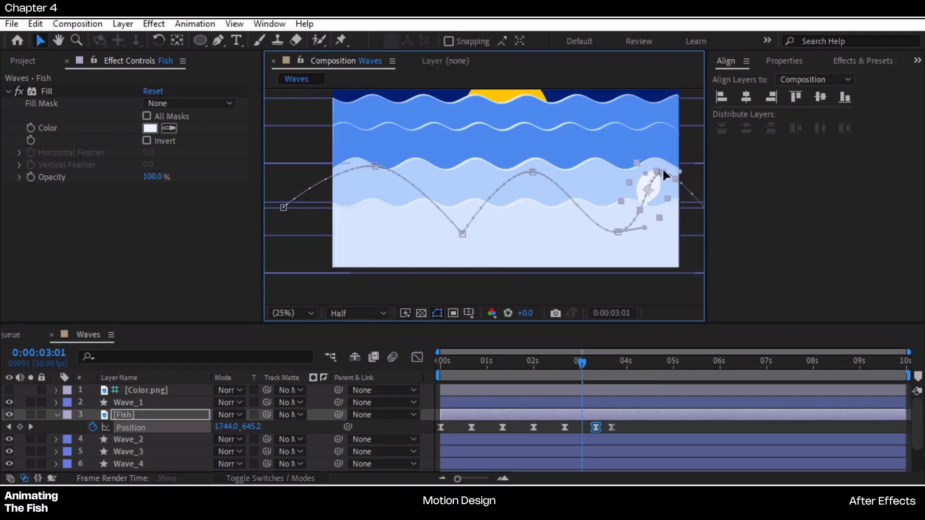
mouse_move(618, 232)
mouse_down()
mouse_move(578, 234)
mouse_move(634, 233)
mouse_up()
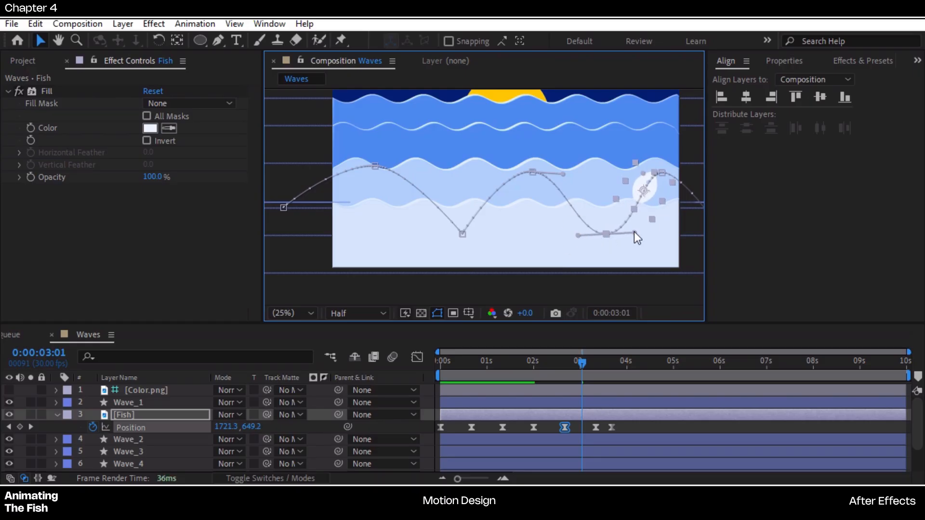
click(639, 433)
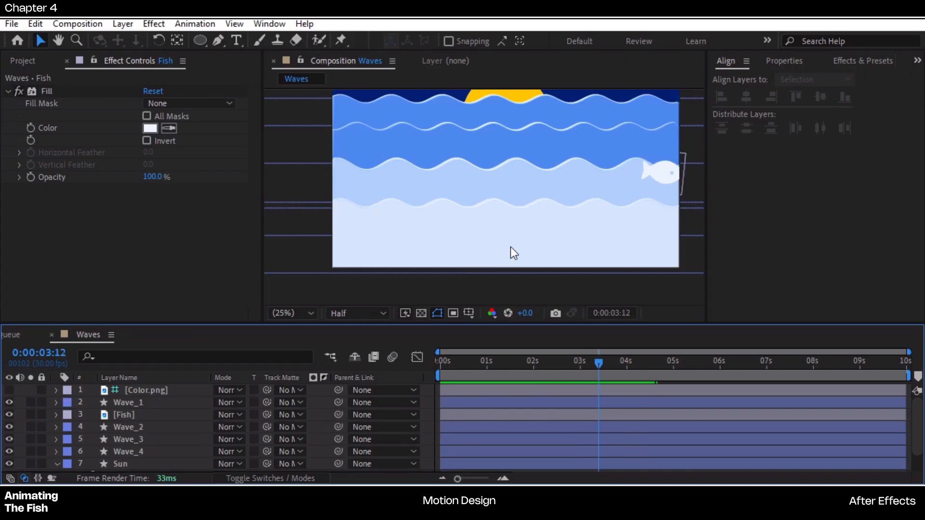
Apply the Drop Shadow effect to the Wave_1 layer, searching the effects for "dro"
click(447, 219)
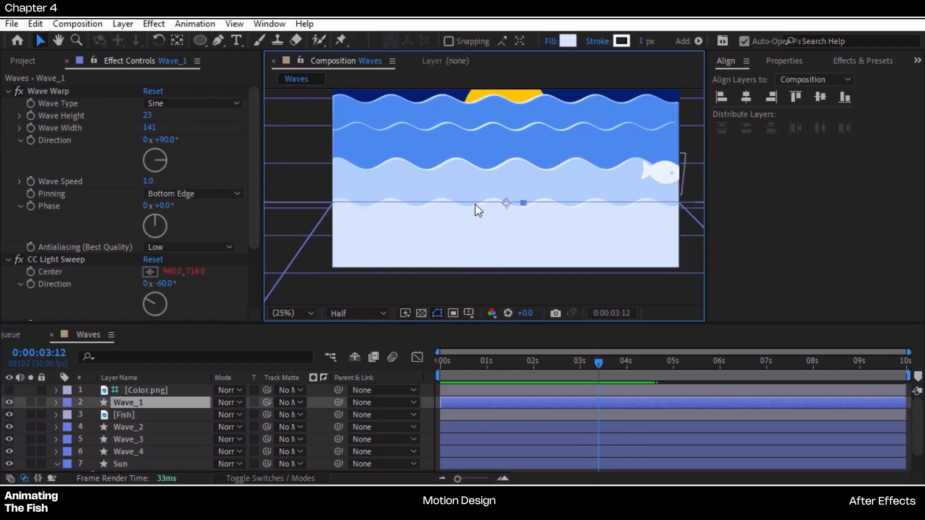
key(ctrl+space)
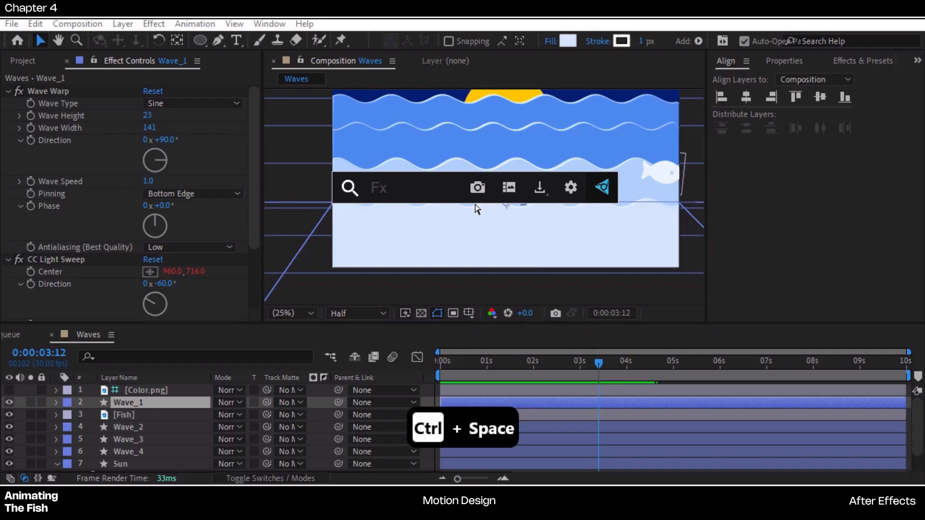
text(dro)
click(414, 227)
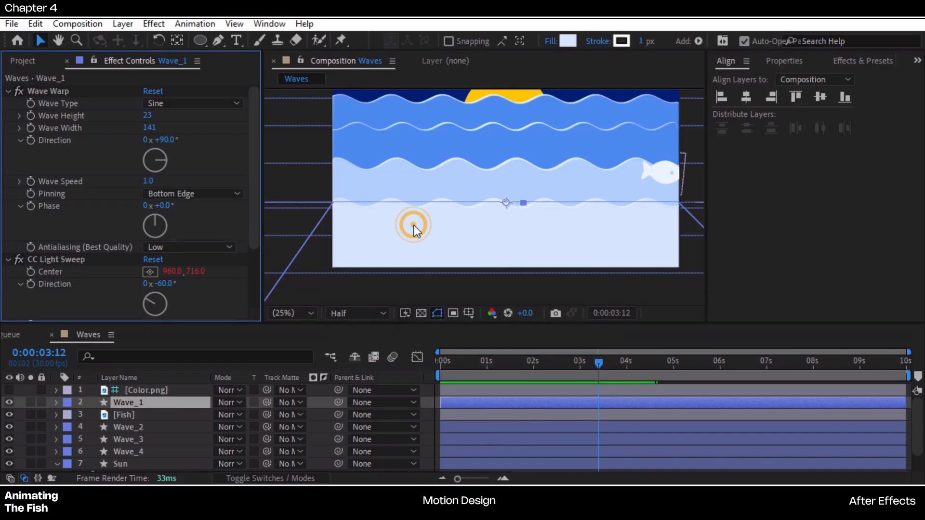
Set Wave_1's Drop Shadow to a direction of +6.0°, a distance of 51.0 and a softness of 91.0
drag(158, 268, 184, 235)
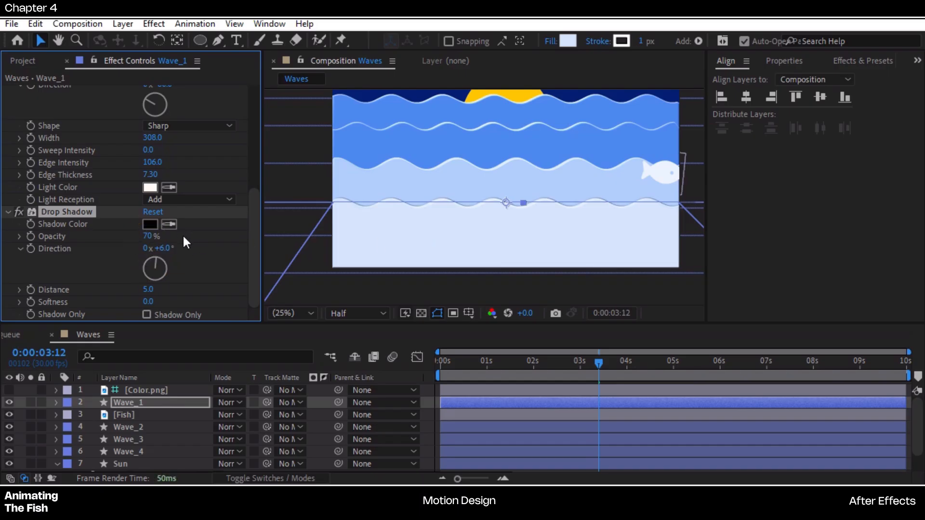
drag(149, 289, 181, 288)
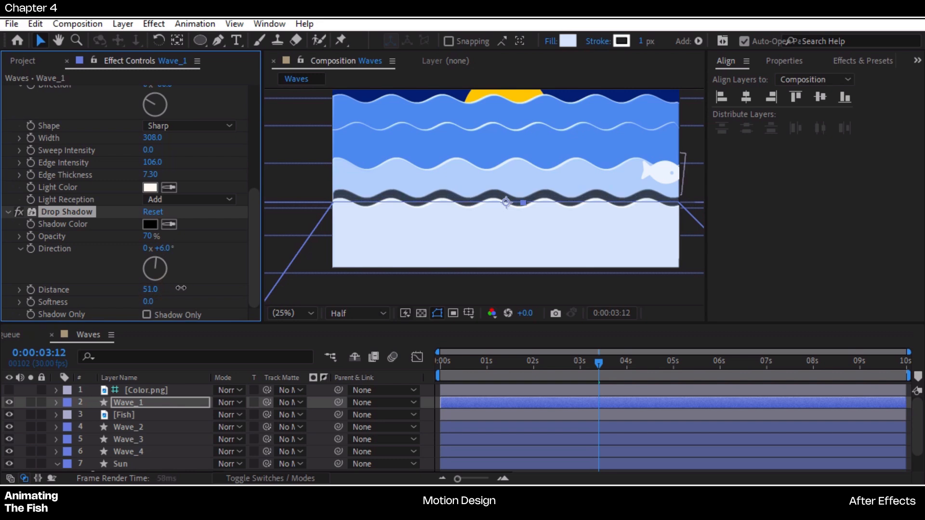
click(165, 258)
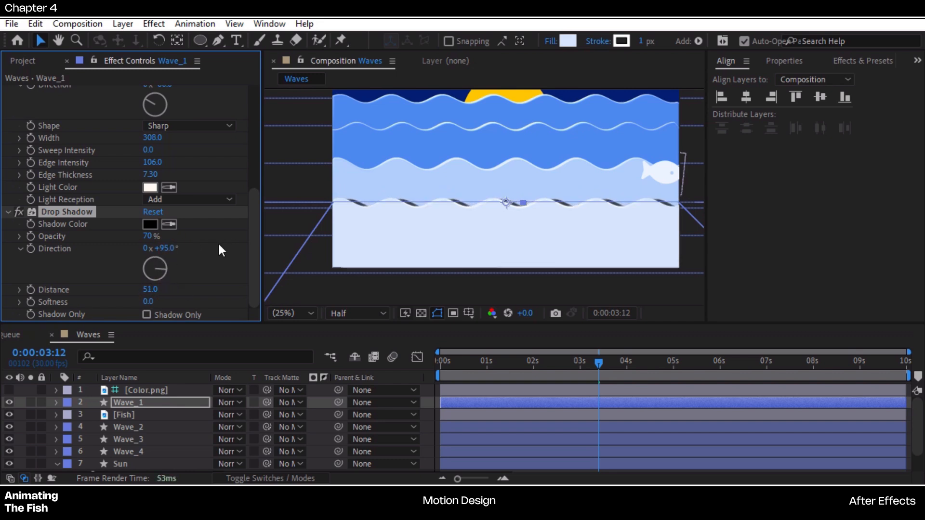
key(ctrl+z)
drag(148, 301, 213, 298)
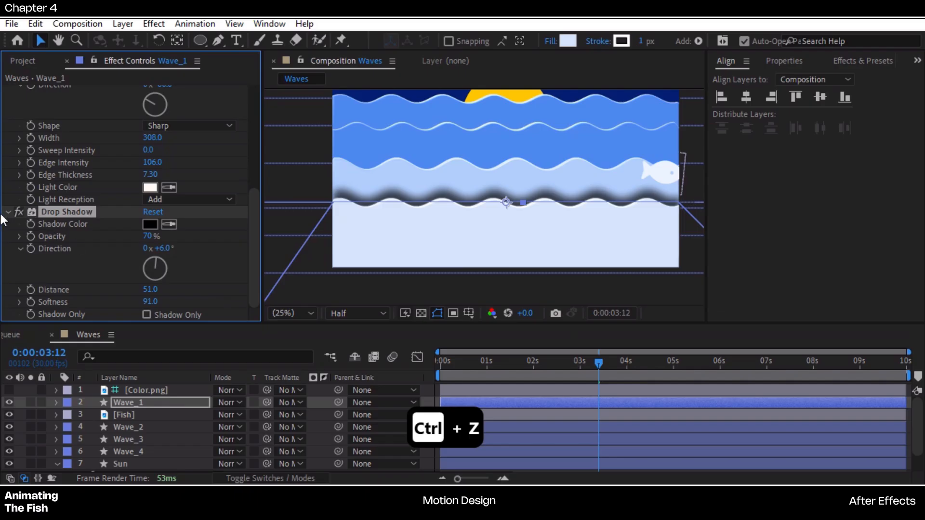
Turn off Wave_1's Drop Shadow effect and add a Drop Shadow layer style to the layer instead
click(19, 212)
right_click(128, 406)
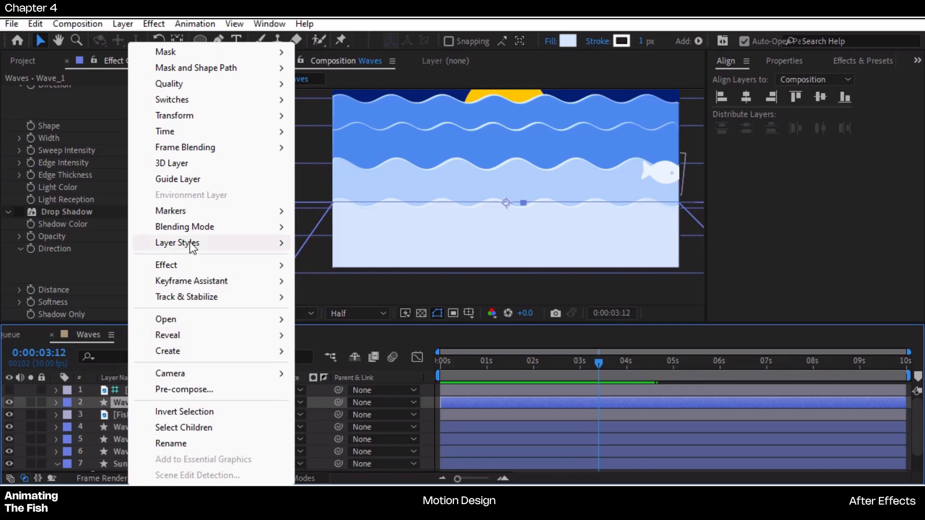
mouse_move(194, 246)
click(351, 296)
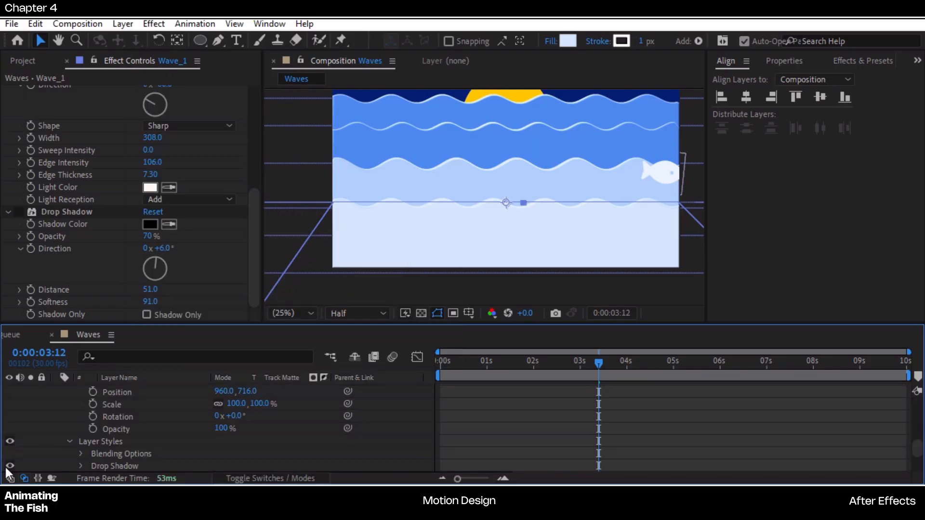
Set the Drop Shadow layer style's angle to +288.0° and its distance to 30.0
scroll(62, 447, down, 3)
click(80, 391)
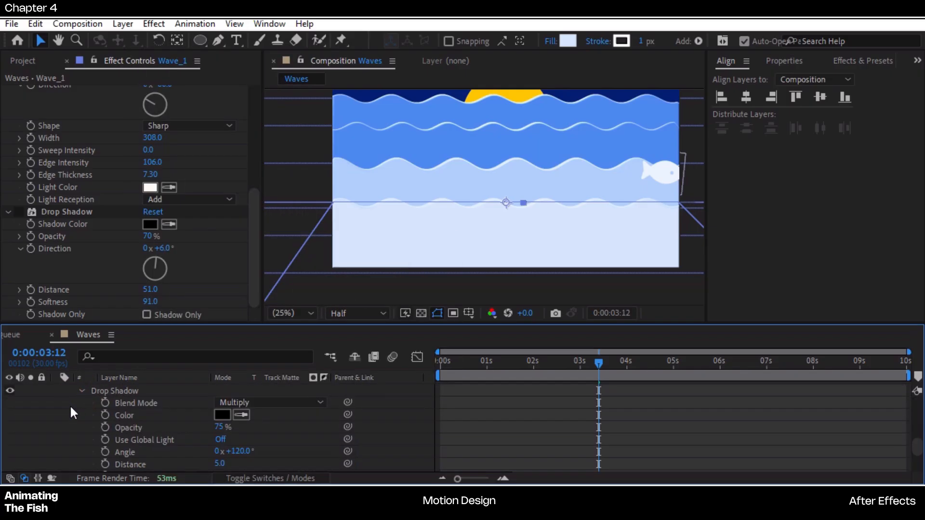
drag(242, 453, 360, 449)
drag(221, 461, 252, 403)
Set the shadow style's blend mode to Screen and sample its color from the wave colors, ending on the light blue of Wave_2
click(252, 402)
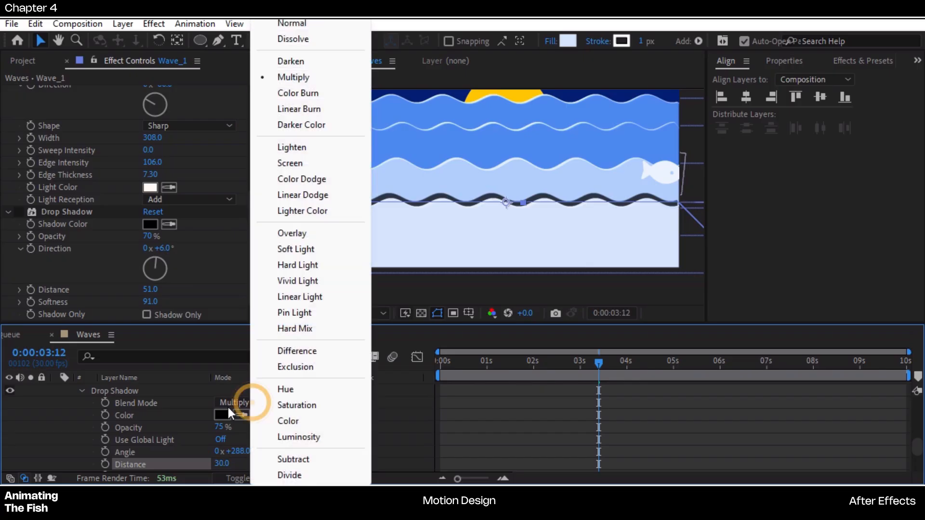
click(288, 163)
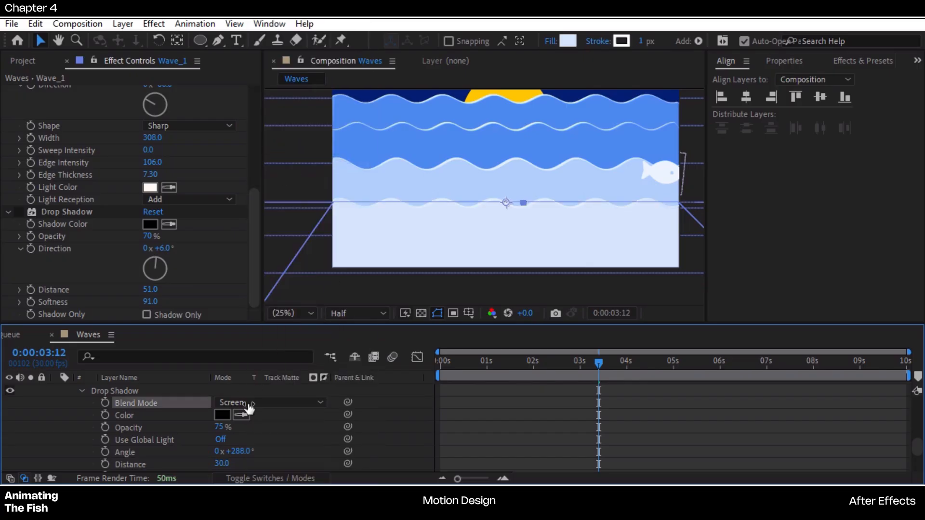
click(241, 415)
click(406, 137)
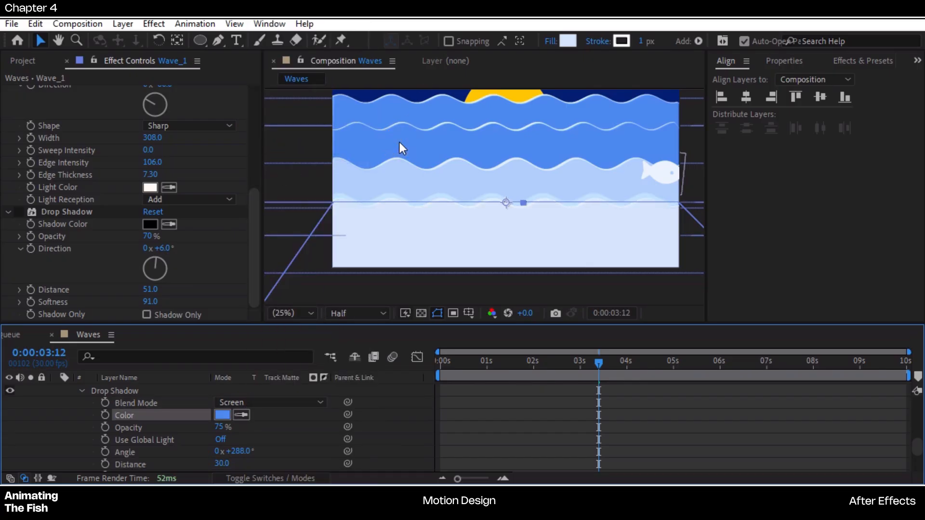
click(395, 179)
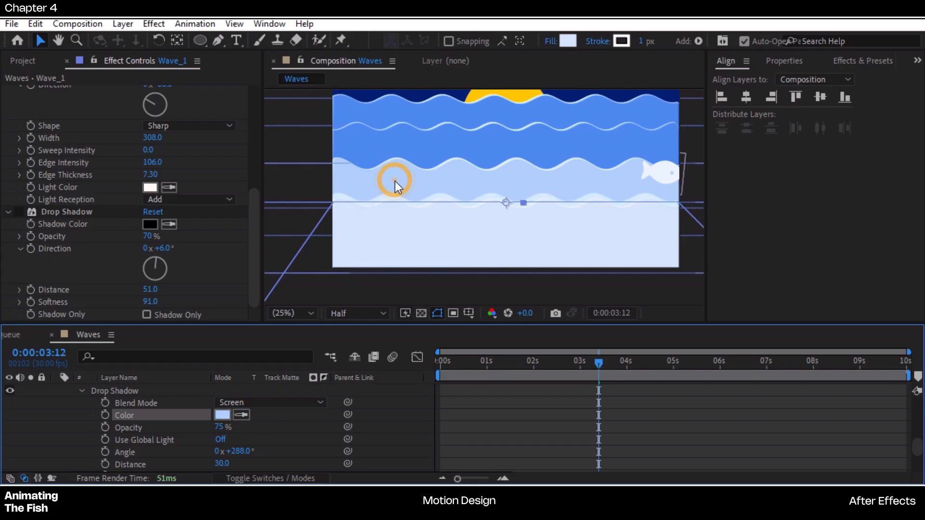
Darken the shadow color to a deep blue and set the blend mode to Multiply
click(223, 415)
drag(699, 99, 752, 147)
click(886, 75)
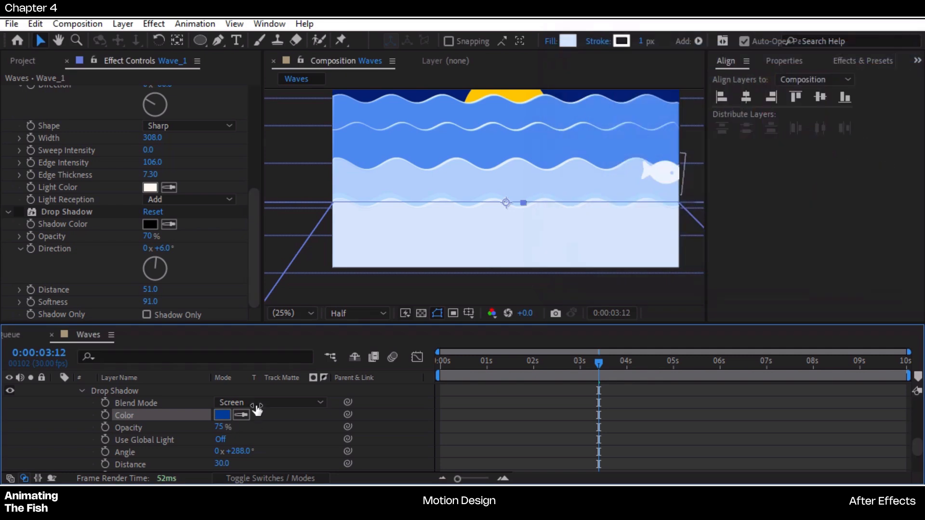
click(270, 402)
click(294, 78)
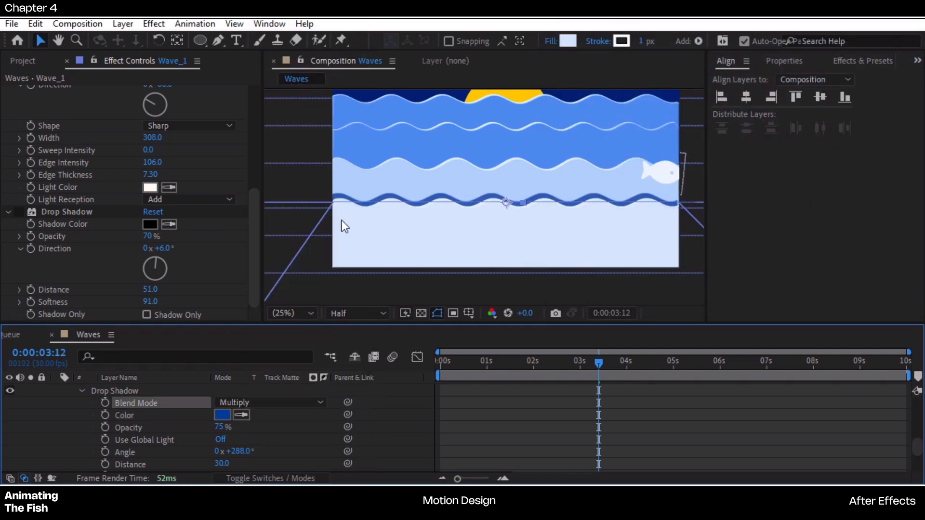
Set the Drop Shadow style's distance to 23.0 and its size to 70.0
click(223, 440)
scroll(245, 451, down, 2)
drag(222, 428, 251, 453)
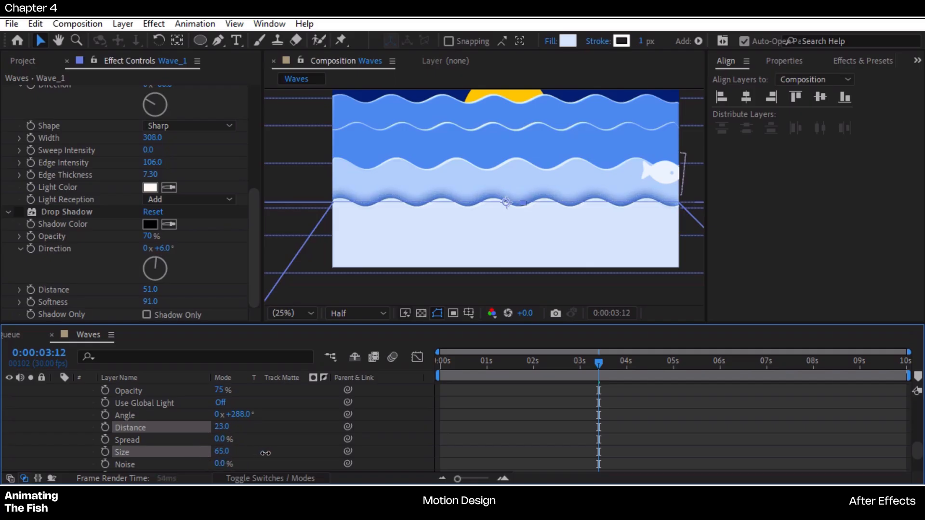
drag(269, 453, 268, 452)
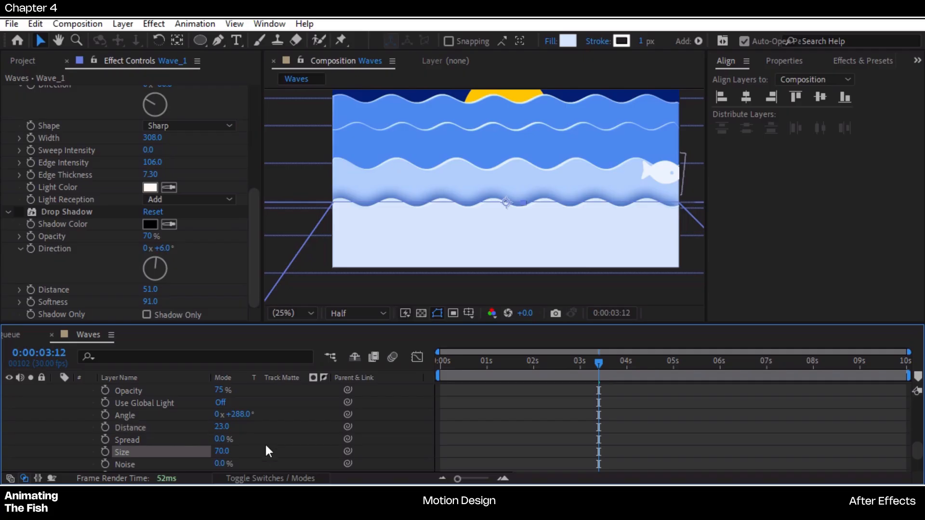
Lower the Drop Shadow style's opacity to 13%
scroll(258, 449, up, 2)
drag(221, 427, 203, 429)
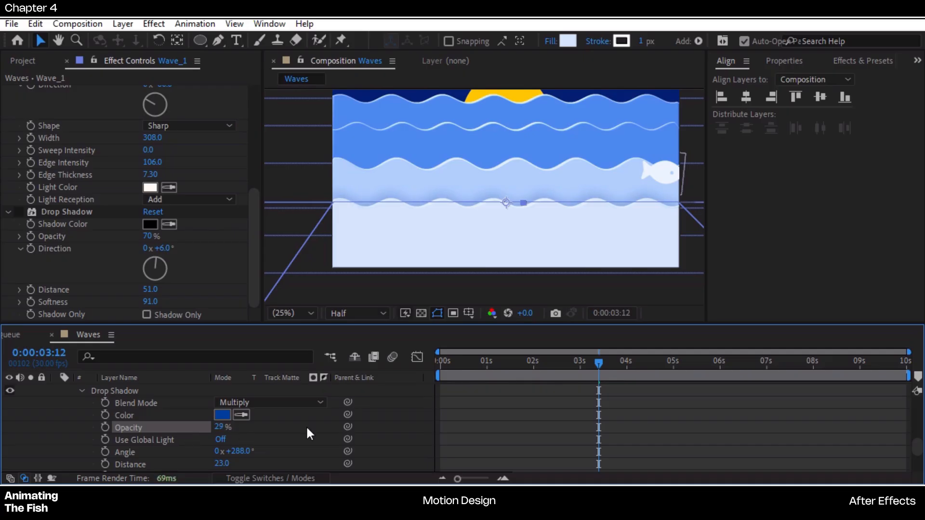
mouse_move(218, 428)
mouse_down()
mouse_move(203, 427)
mouse_move(224, 428)
mouse_up()
scroll(332, 421, up, 2)
scroll(260, 459, down, 2)
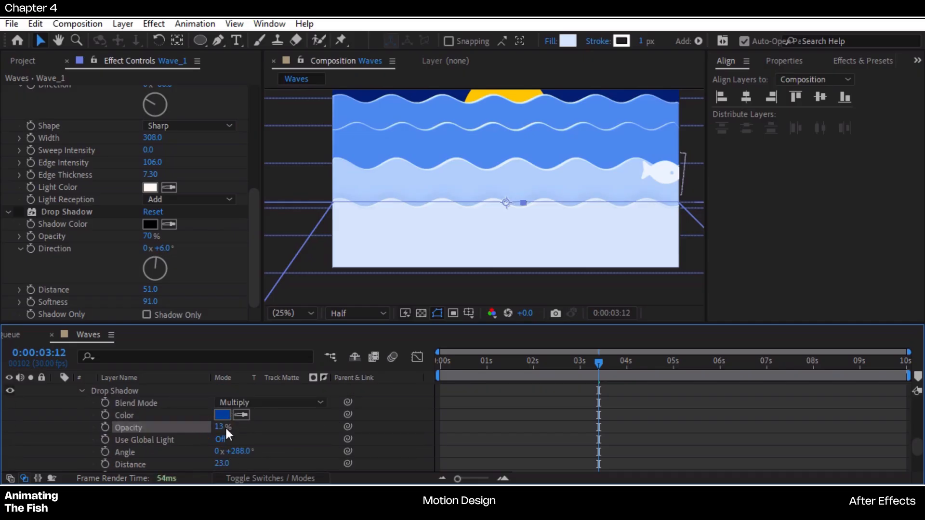
Collapse the Drop Shadow settings and copy Wave_1's Drop Shadow layer style
scroll(448, 426, up, 5)
scroll(433, 425, down, 3)
scroll(216, 423, down, 5)
scroll(142, 415, up, 2)
click(81, 427)
click(120, 430)
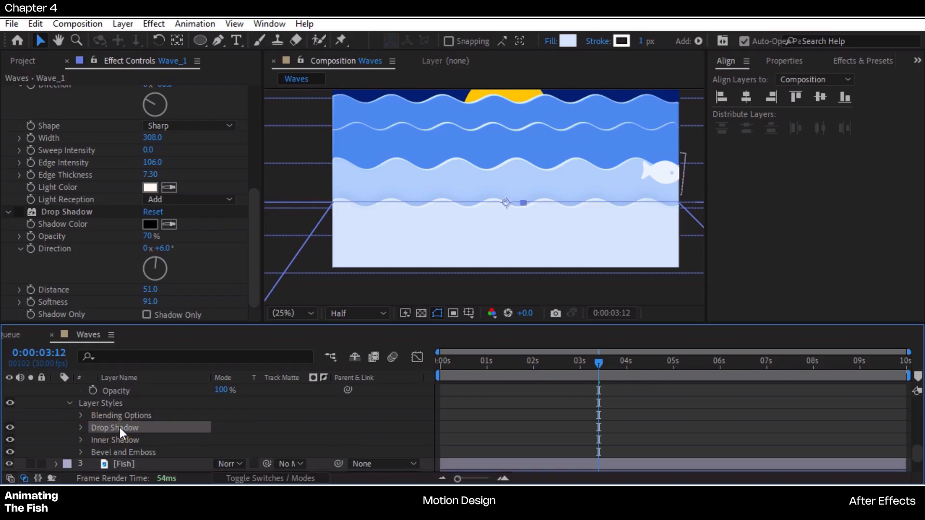
key(ctrl+c)
Paste the copied Drop Shadow style onto the Wave_2, Wave_3 and Wave_4 layers
scroll(116, 427, up, 10)
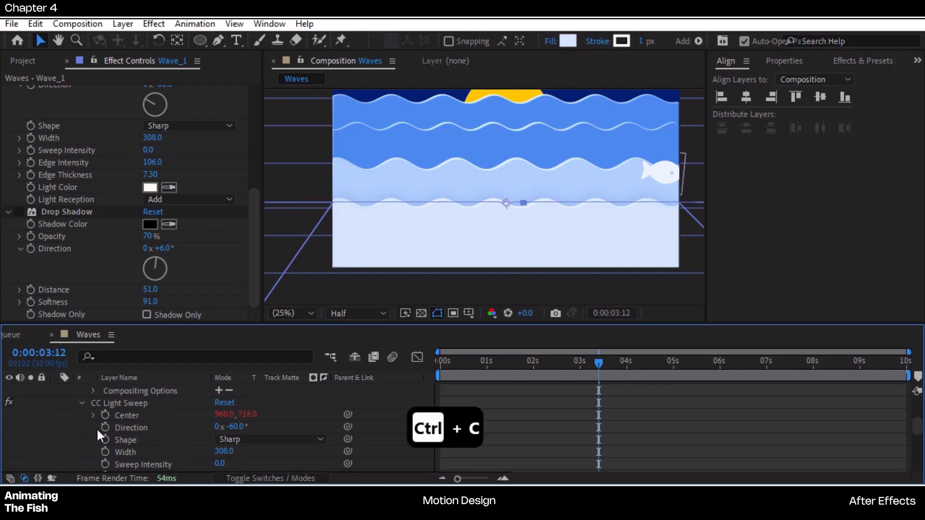
click(55, 390)
click(130, 416)
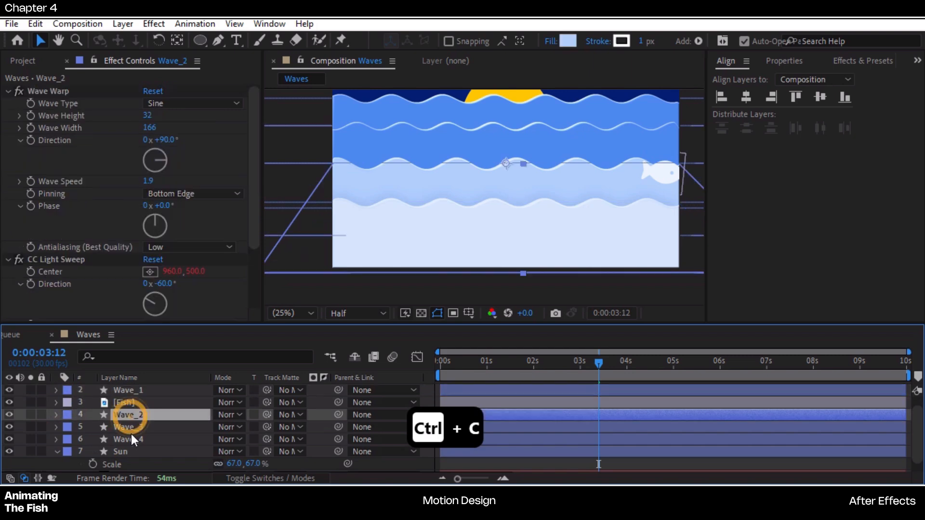
shift+click(131, 439)
key(ctrl+v)
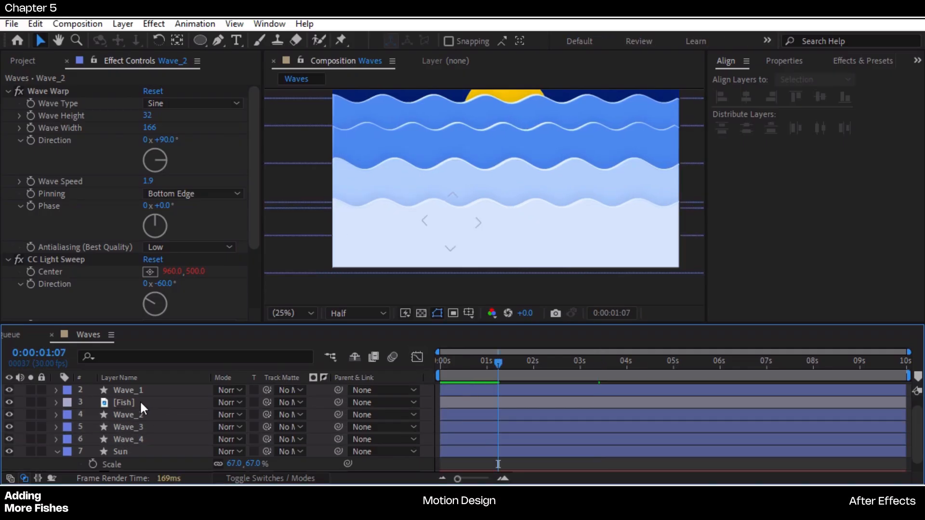
Lower the start point and the first crest of the Fish layer's motion path
click(131, 403)
drag(282, 209, 283, 228)
click(373, 165)
drag(372, 164, 349, 176)
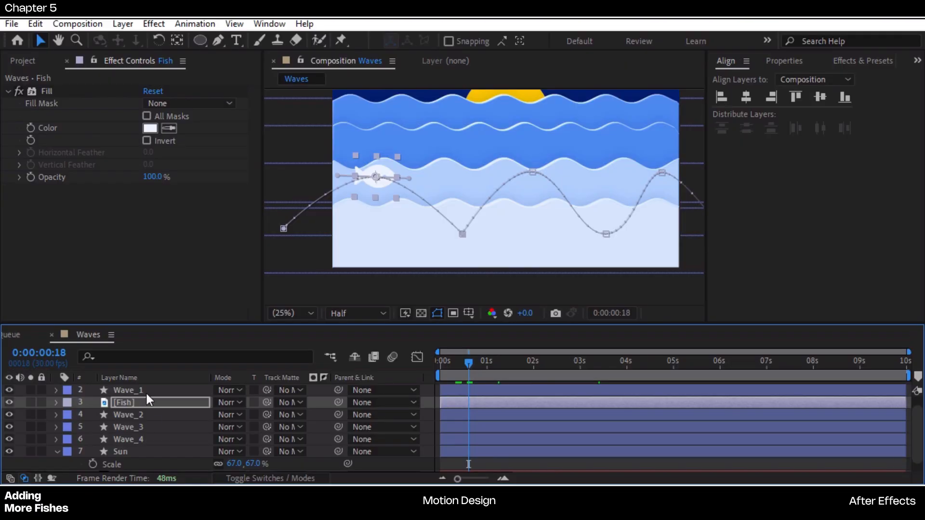
Duplicate the Fish layer
click(140, 401)
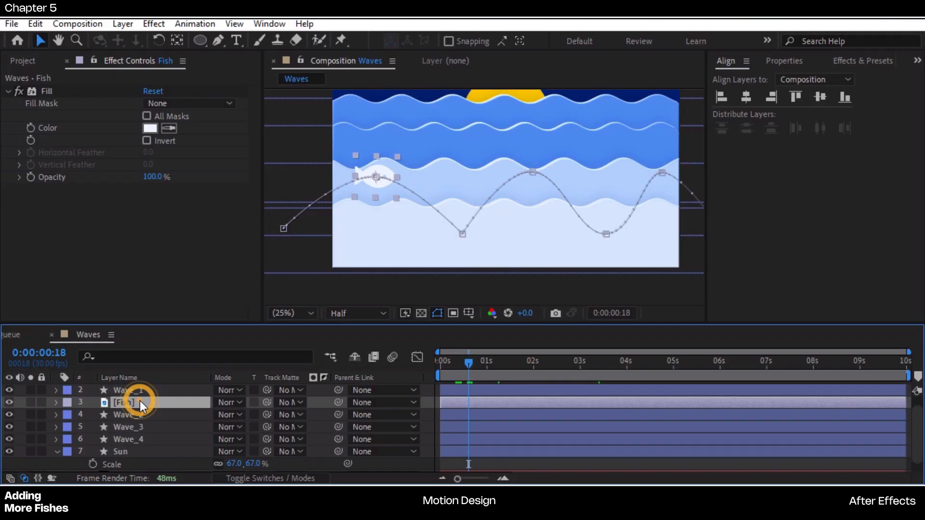
key(ctrl+d)
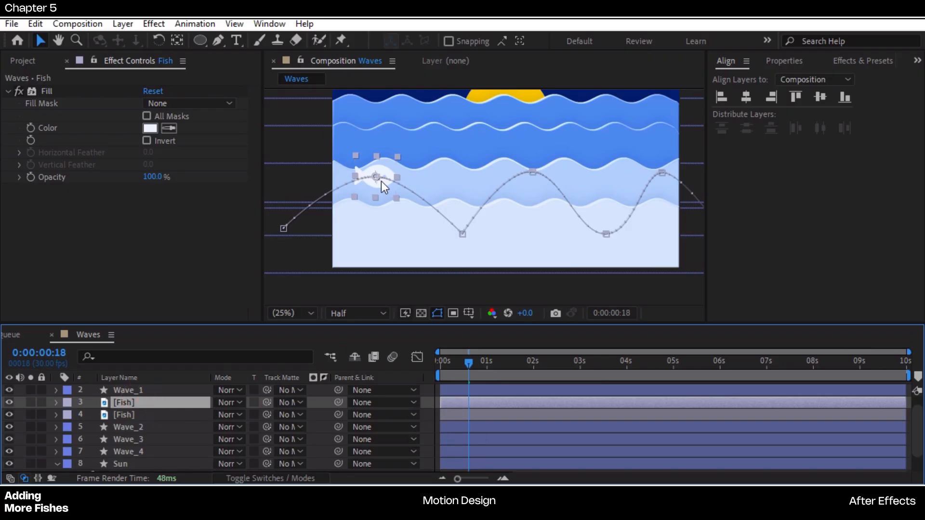
Try to raise the duplicate fish, first at a single frame and again by moving all its Position keyframes together
drag(378, 180, 380, 141)
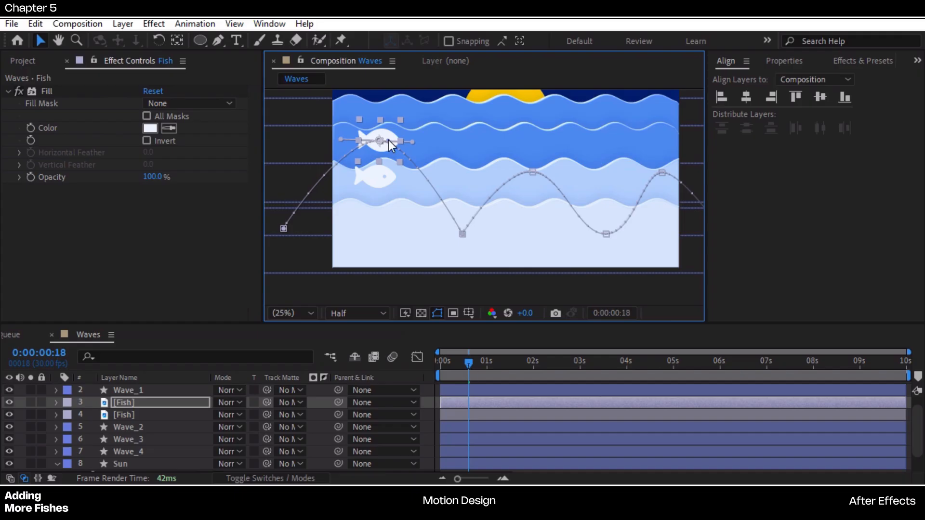
key(ctrl+z)
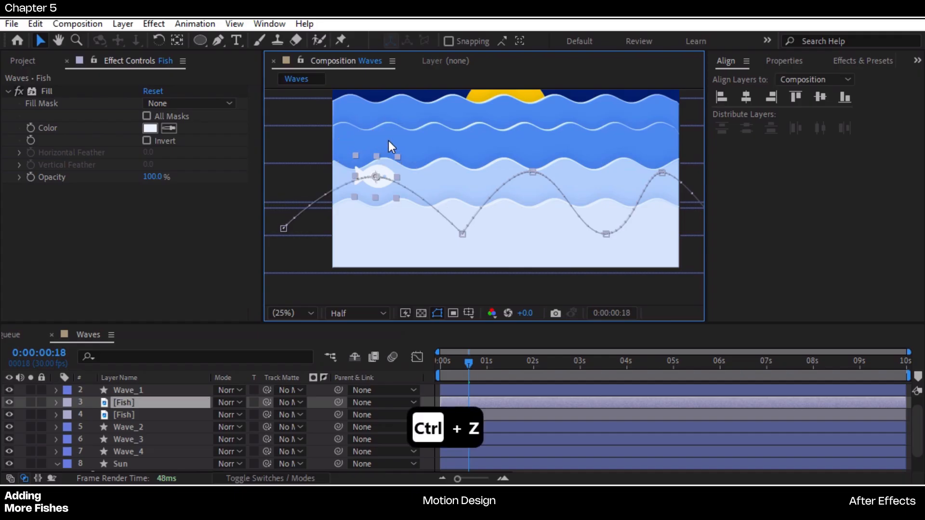
key(p)
drag(471, 363, 612, 364)
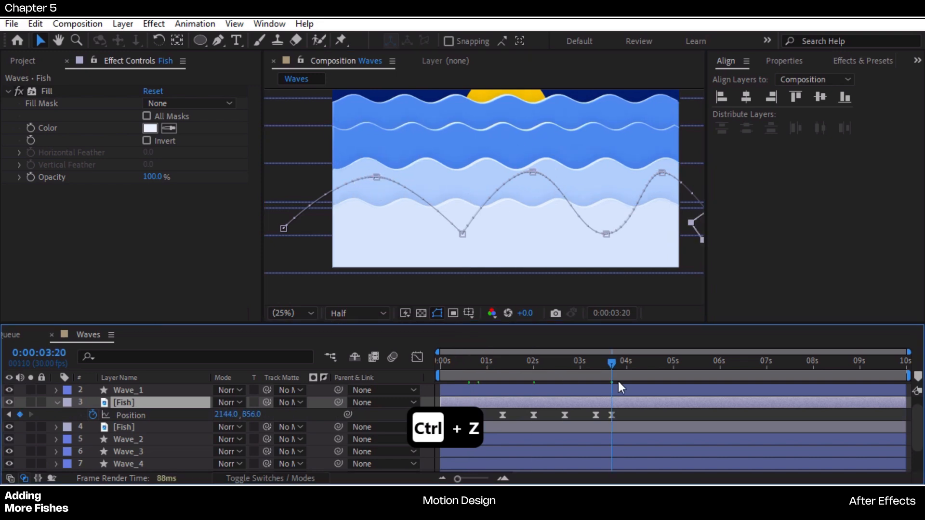
click(131, 415)
key(comma)
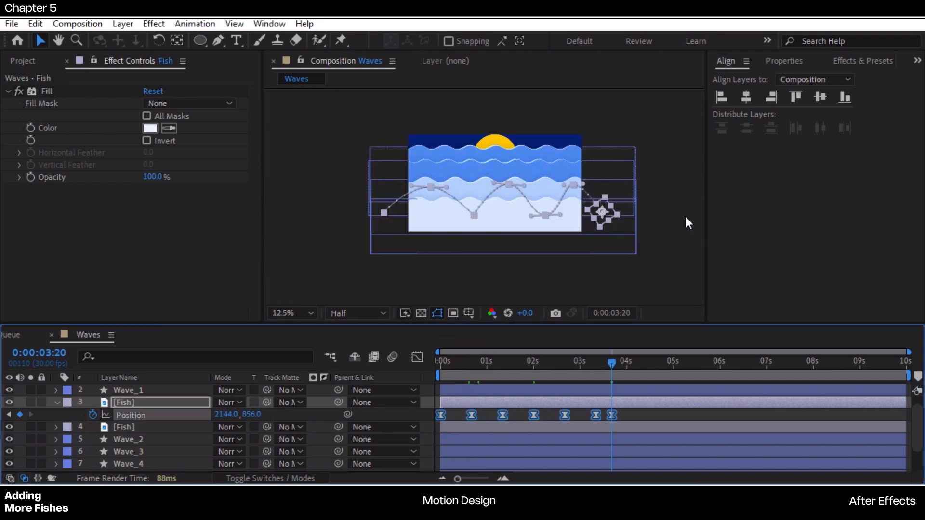
drag(608, 210, 603, 190)
key(period)
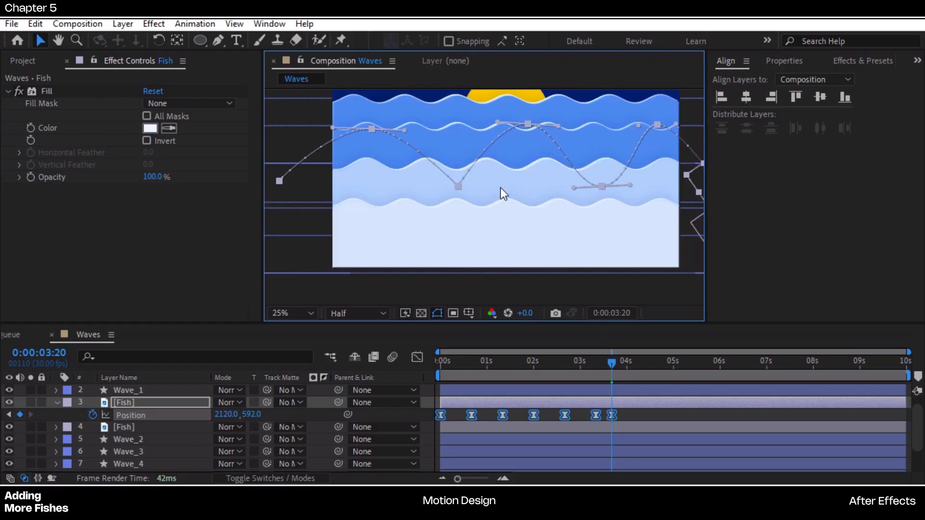
click(627, 419)
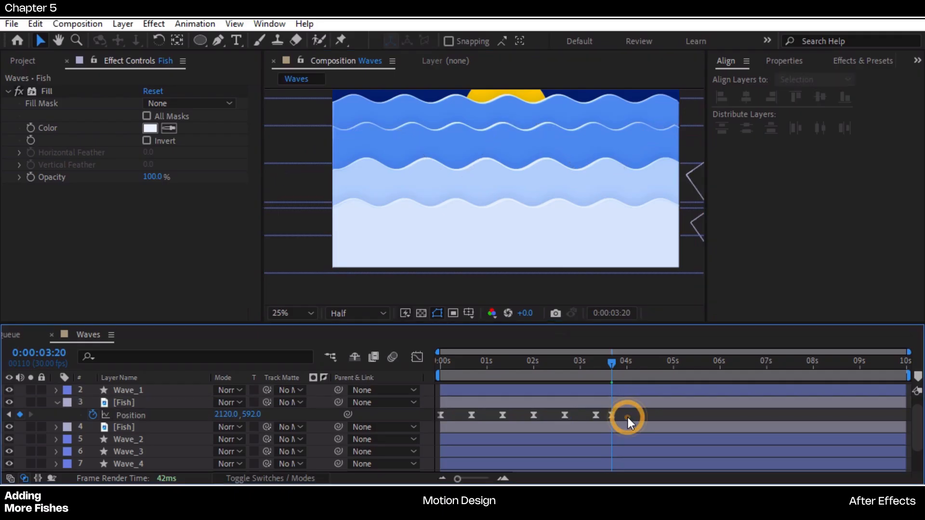
key(ctrl+z)
click(629, 417)
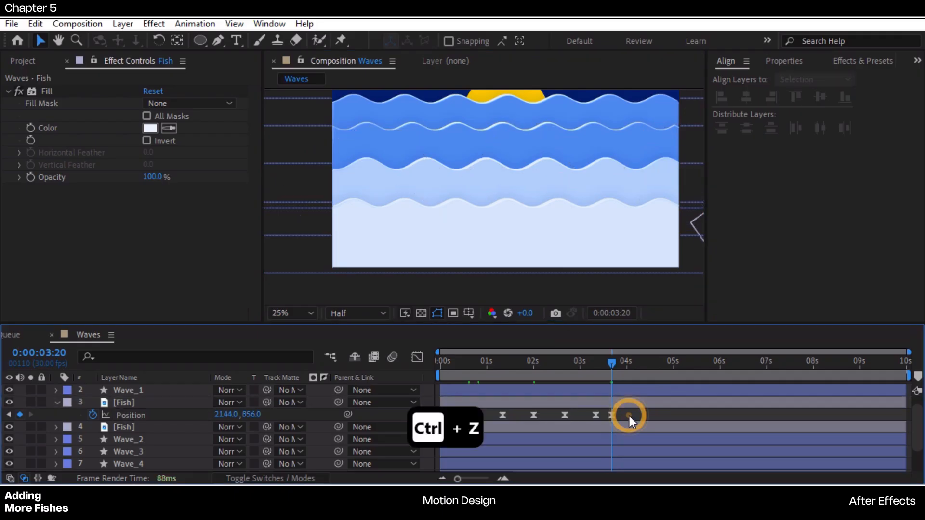
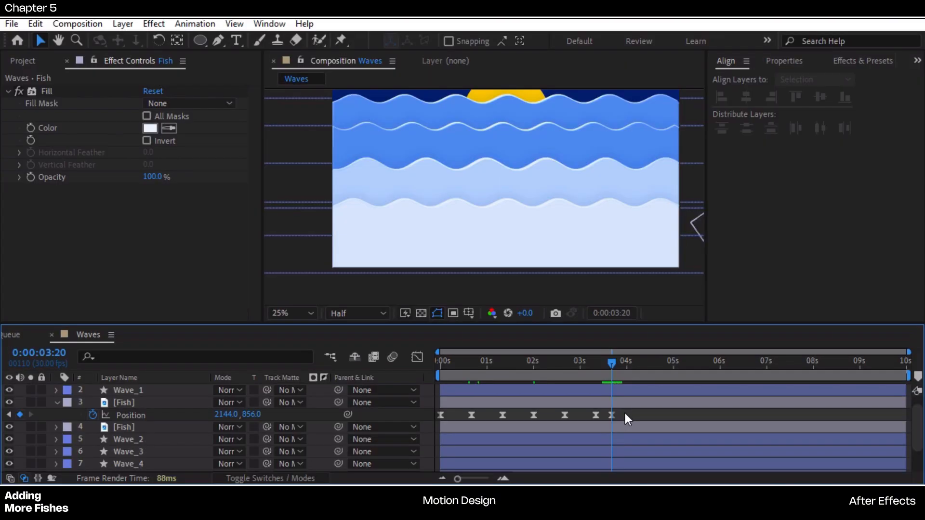
Create a null object and parent the duplicate Fish layer to it
key(ctrl+alt+shift+y)
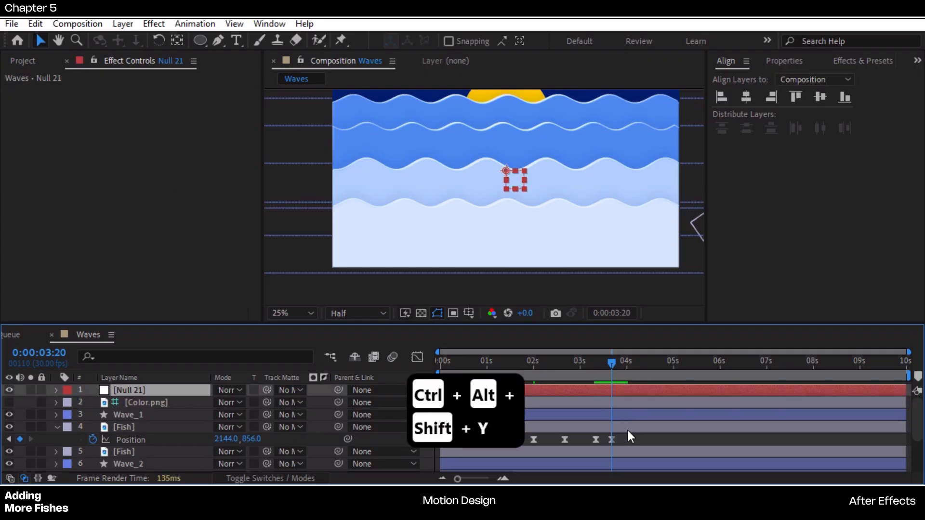
right_click(626, 429)
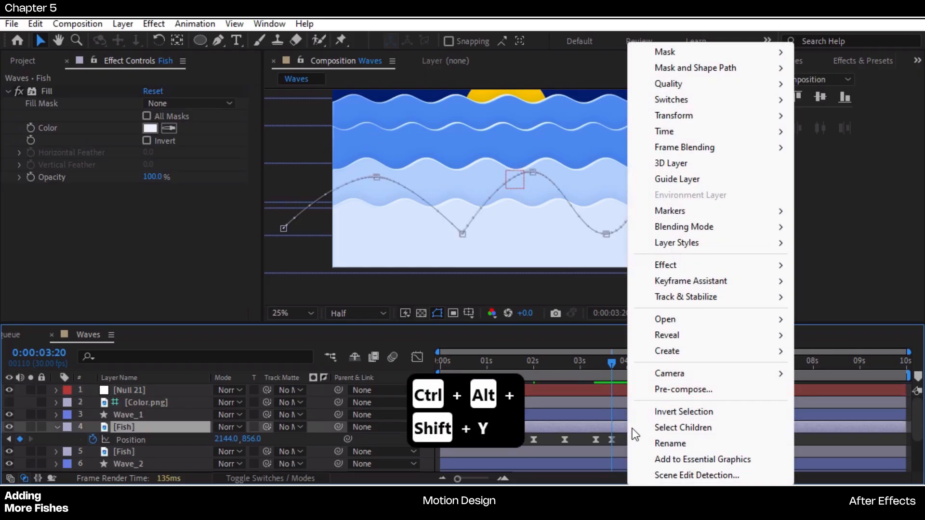
click(267, 330)
click(55, 427)
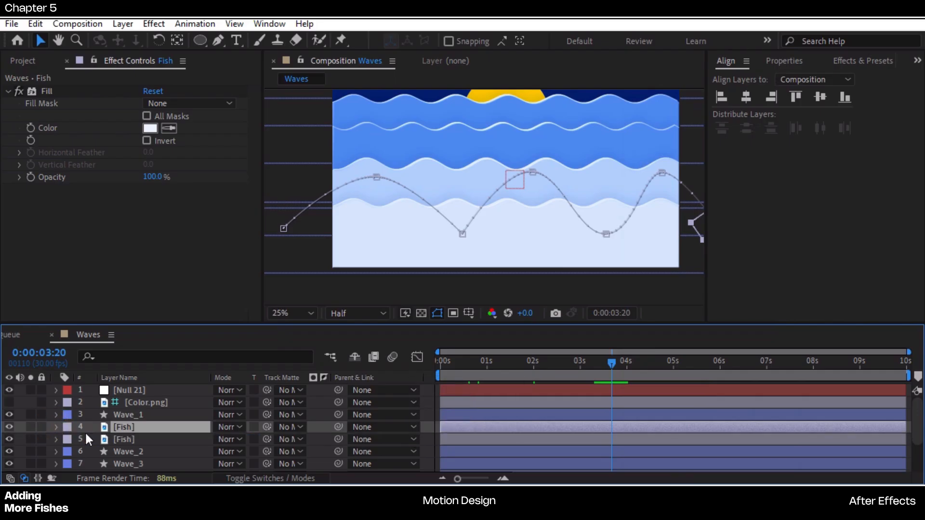
drag(338, 427, 120, 391)
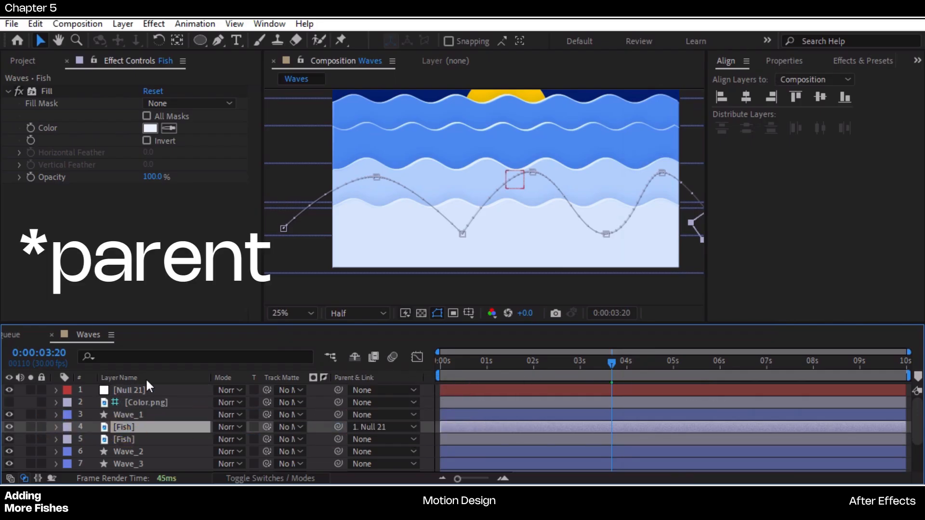
Move the null upward to place the duplicate fish above the original, and rename the null Pos_CTRL
click(512, 180)
mouse_move(518, 128)
mouse_down()
mouse_move(514, 97)
mouse_move(522, 139)
mouse_up()
mouse_move(484, 366)
mouse_down()
mouse_move(469, 364)
mouse_move(504, 373)
mouse_move(487, 377)
mouse_move(496, 375)
mouse_up()
drag(519, 138, 526, 152)
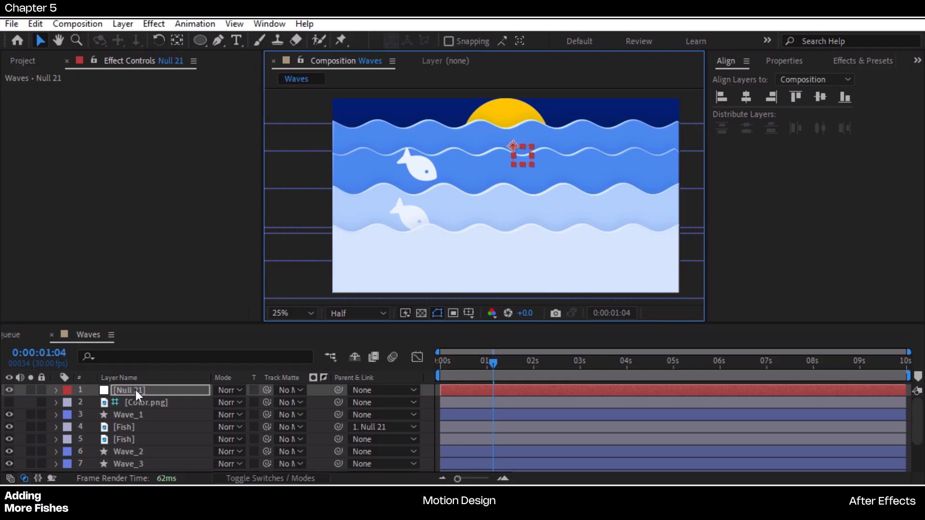
text(Pos_CTRL)
key(Return)
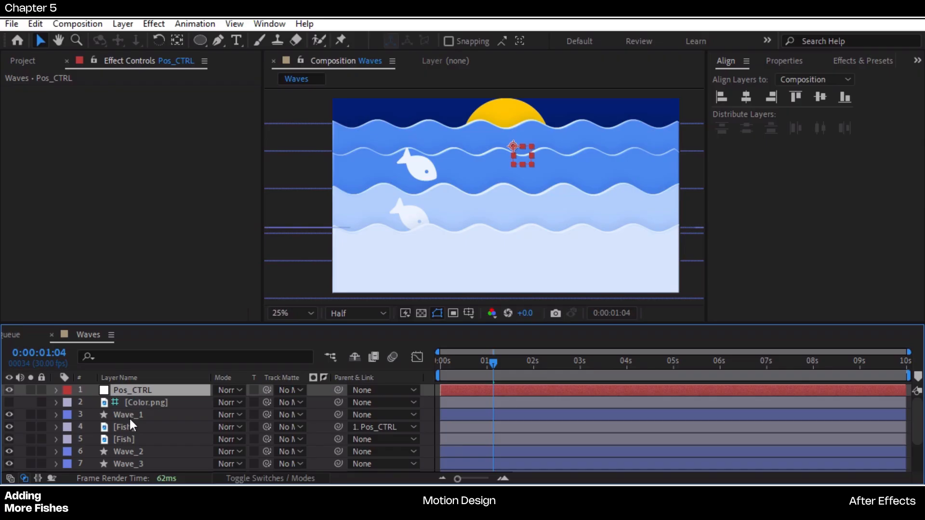
Move the Fish layer parented to Pos_CTRL between the Wave_2 and Wave_3 layers
scroll(129, 417, down, 3)
click(131, 394)
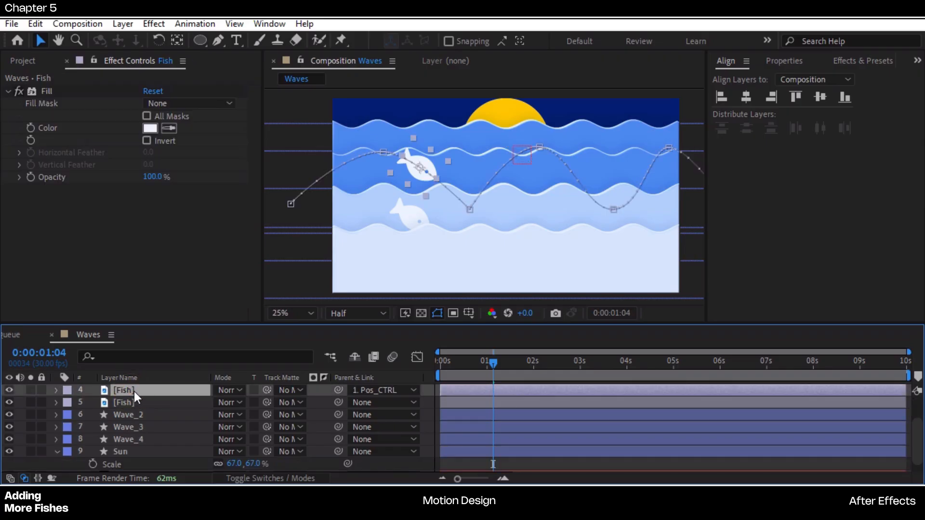
drag(132, 391, 151, 424)
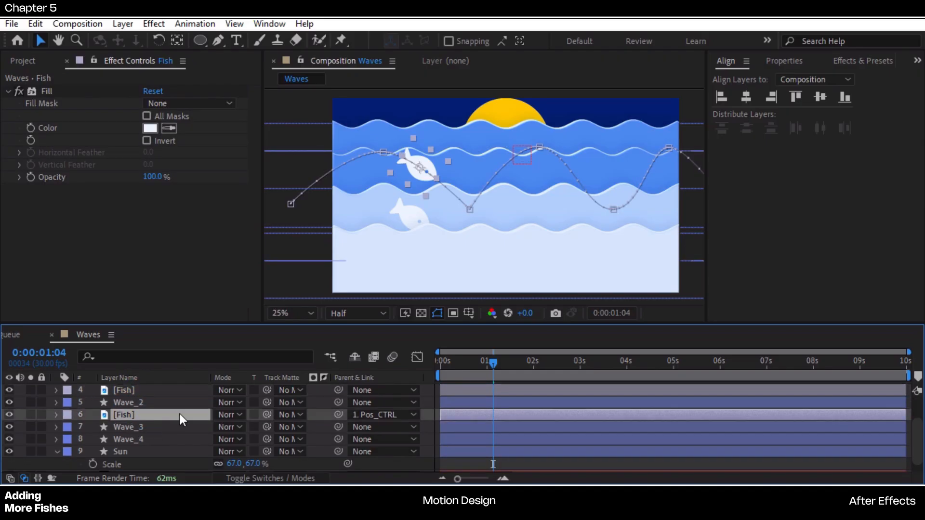
Scale the fish parented to Pos_CTRL down to 36.8%
click(484, 369)
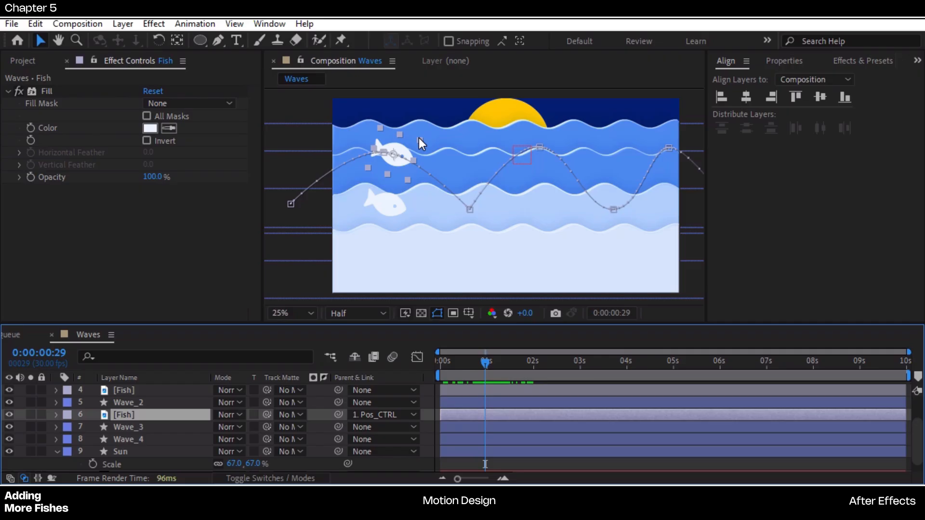
key(s)
drag(235, 427, 195, 431)
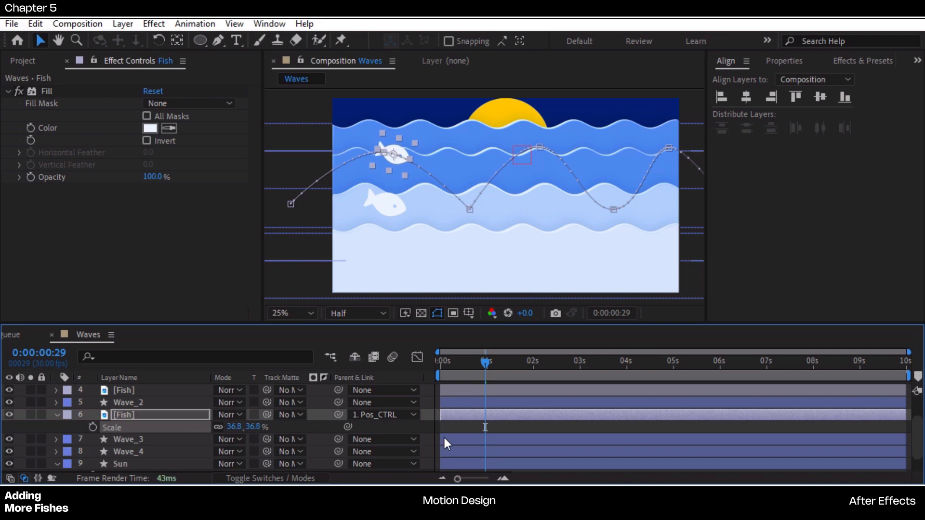
click(455, 422)
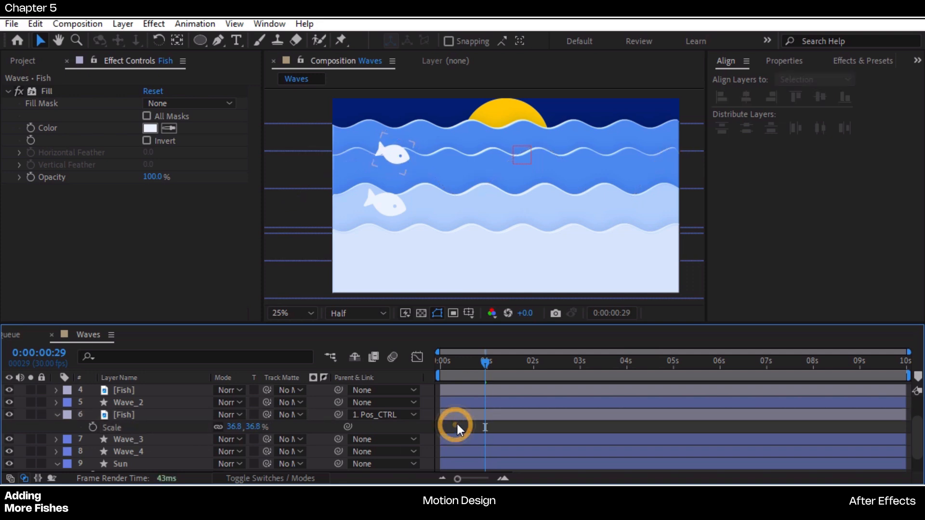
Duplicate the original, lowest Fish layer
click(395, 153)
click(392, 212)
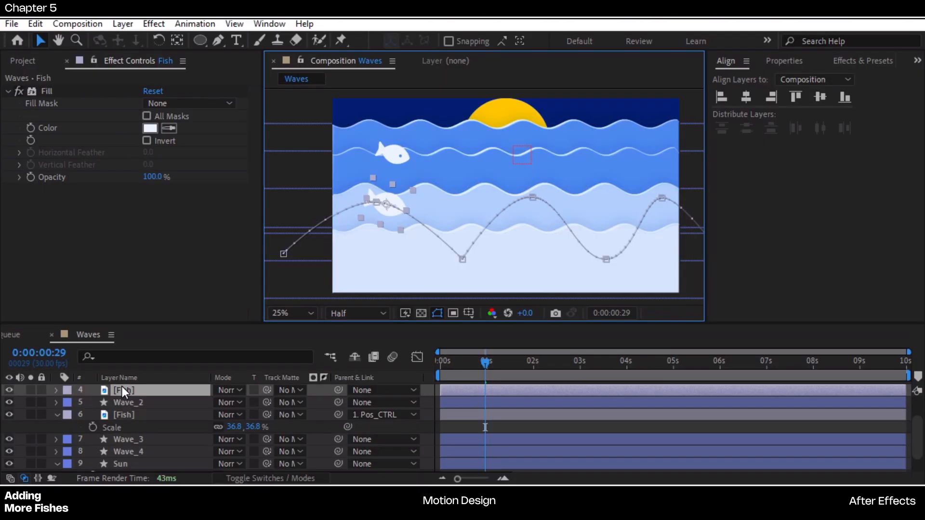
key(ctrl+d)
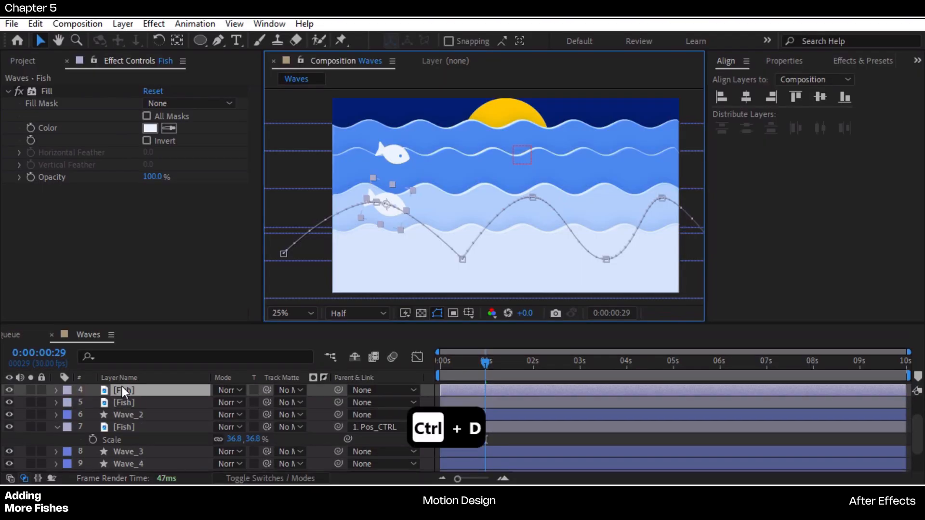
Raise all Position keyframes of the new fish together to the topmost wave, and place its layer between Wave_3 and Wave_4
key(p)
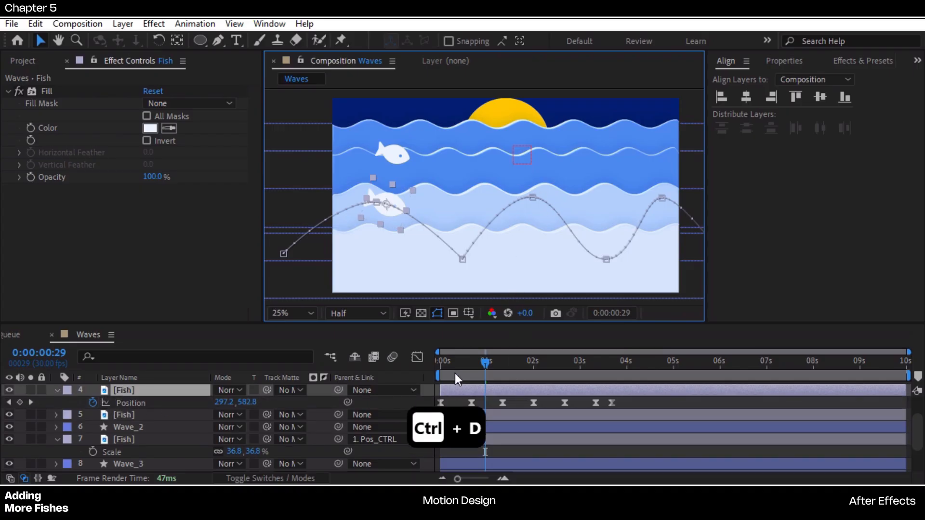
click(441, 370)
click(149, 402)
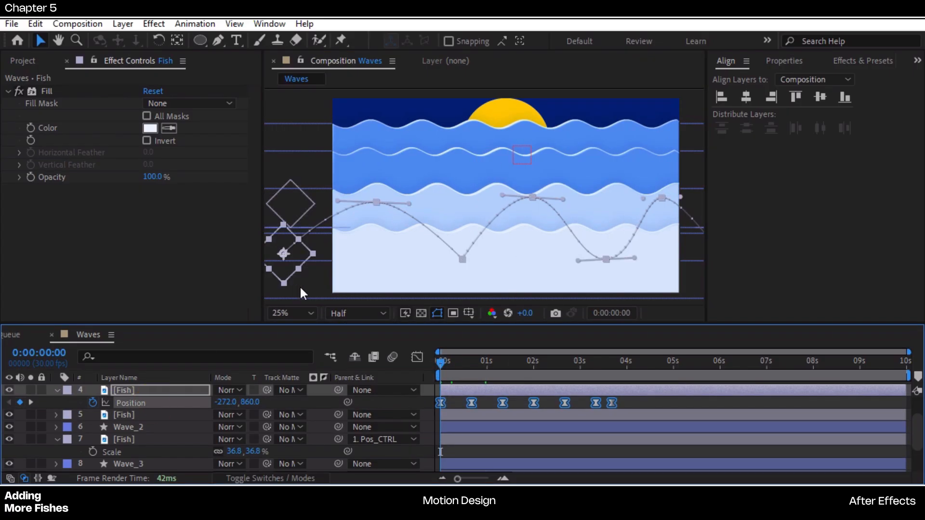
drag(302, 262, 302, 182)
drag(131, 390, 151, 455)
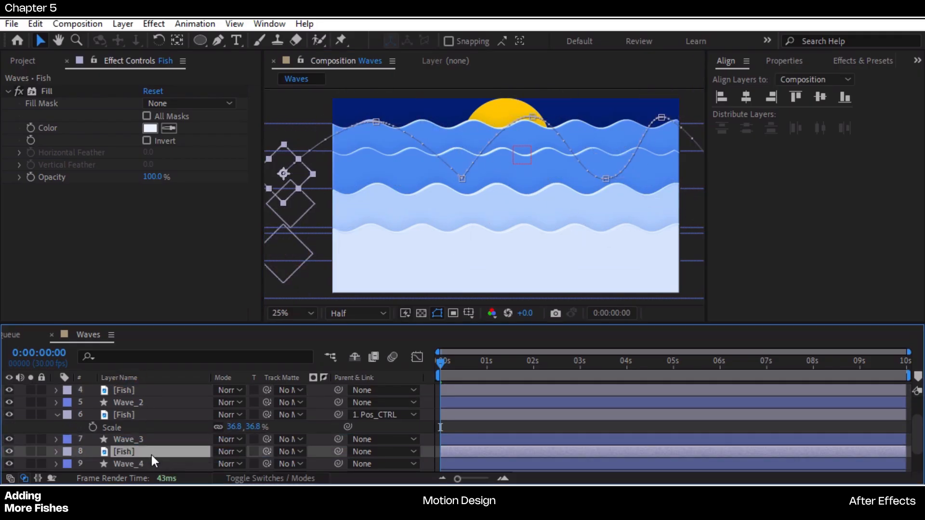
Play and scrub through the animation, examining the positions and timing of the three fish
key(space)
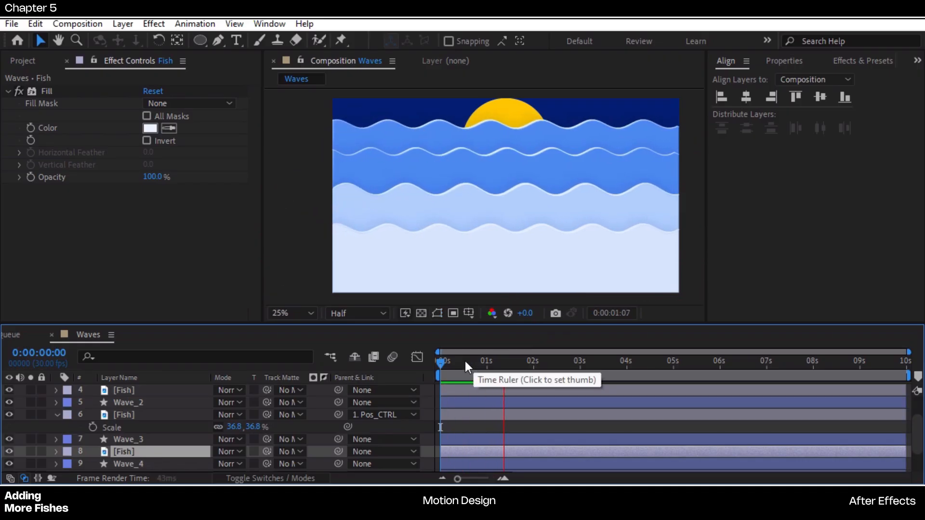
click(505, 365)
click(525, 365)
click(526, 196)
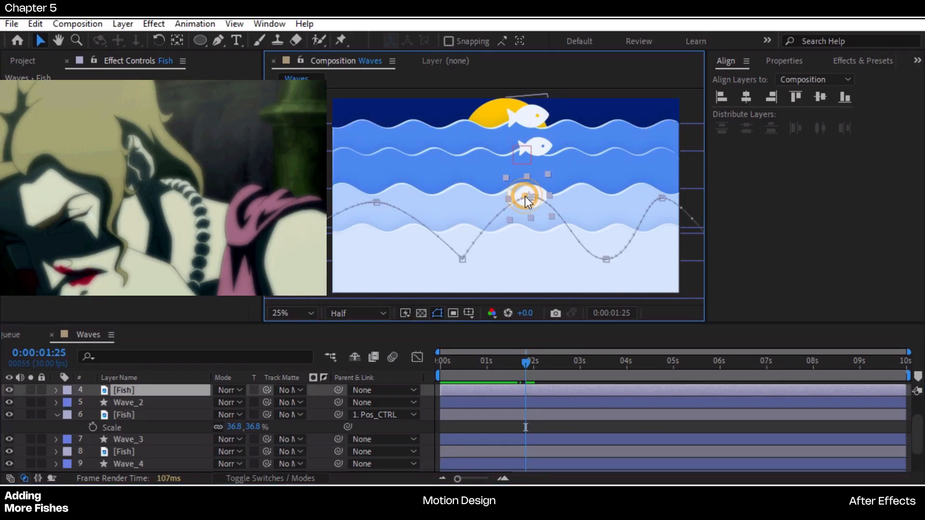
click(543, 120)
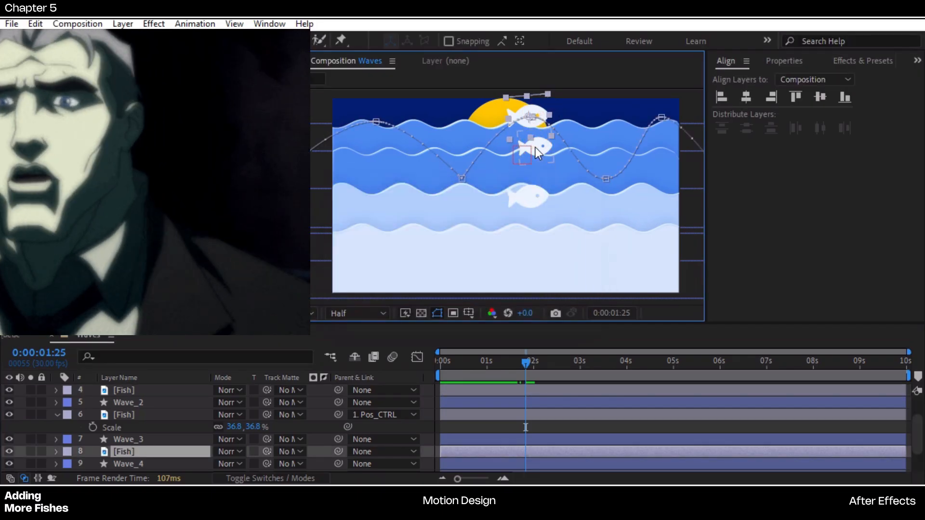
click(535, 151)
click(522, 362)
drag(502, 366, 462, 369)
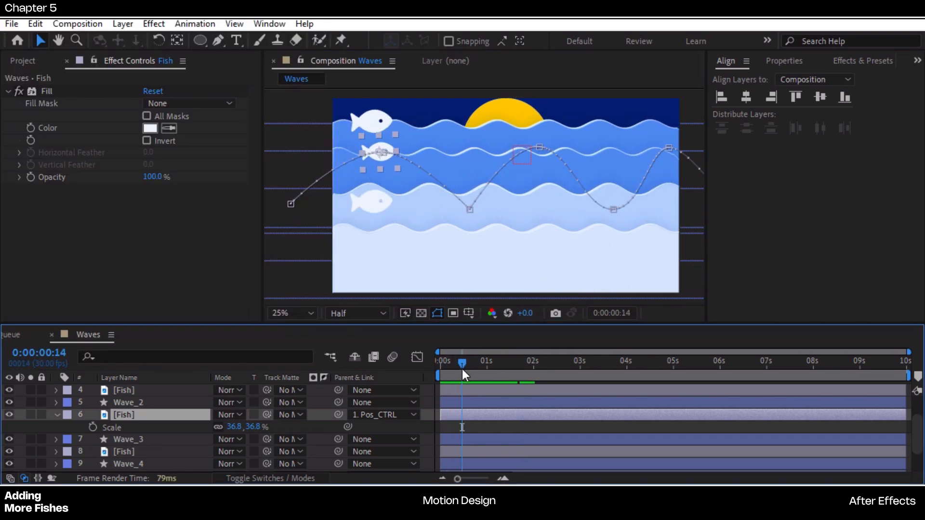
Stretch the top fish's Position keyframes proportionally to end at about 4.7 s, and shift its layer about 0.3 s later in time
click(375, 121)
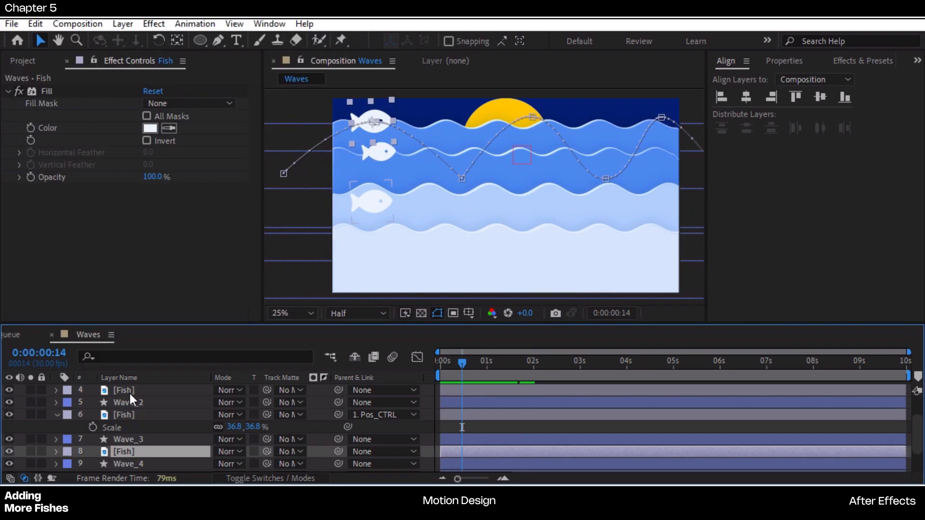
key(p)
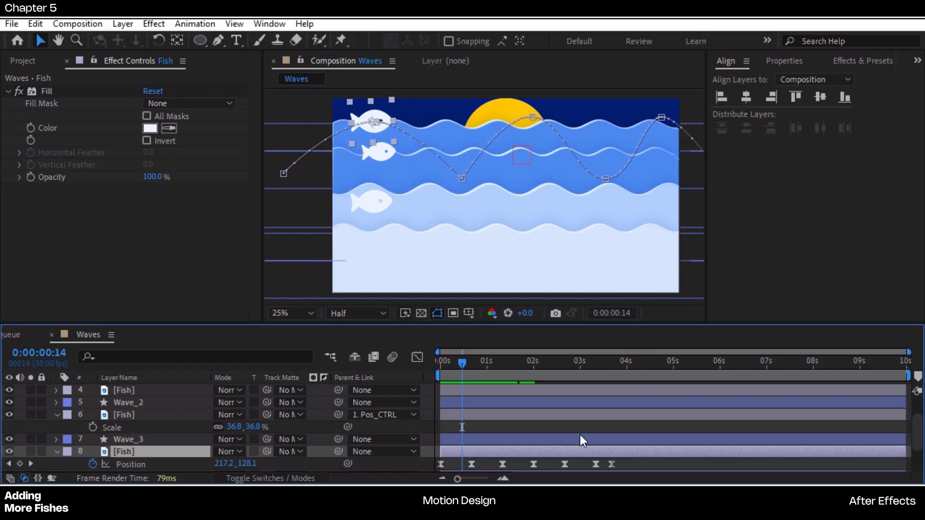
scroll(580, 435, down, 2)
click(622, 425)
drag(622, 428, 421, 435)
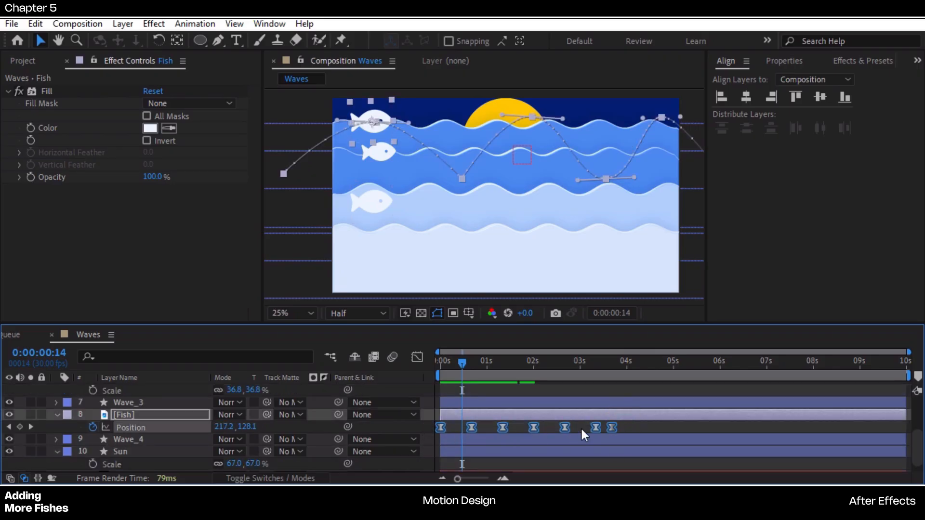
drag(612, 427, 662, 428)
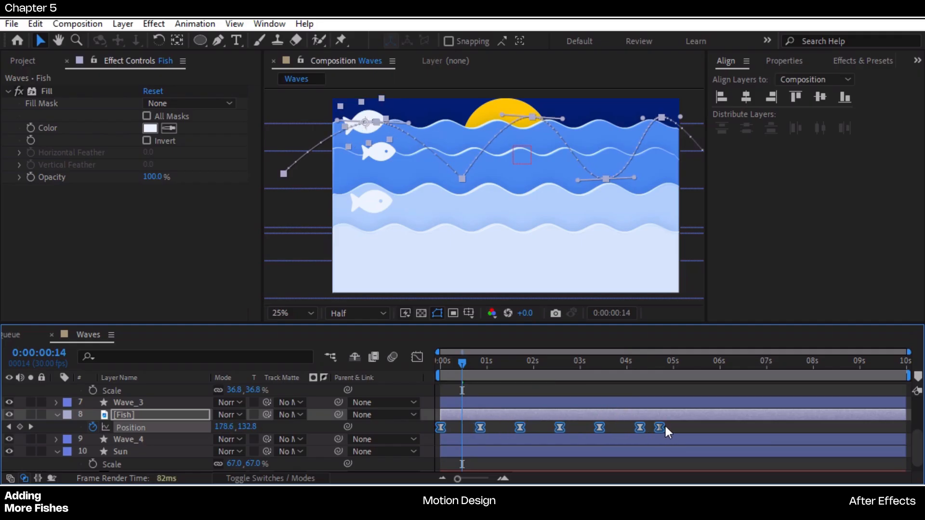
mouse_move(663, 429)
drag(514, 415, 531, 416)
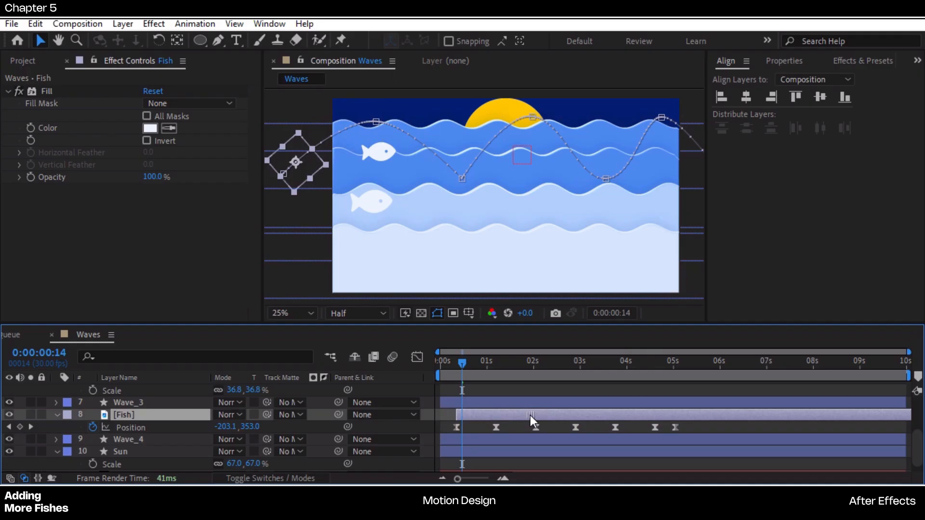
key(space)
Compress the middle fish's Position keyframes proportionally to end at about 3 s, and preview the motion
click(644, 177)
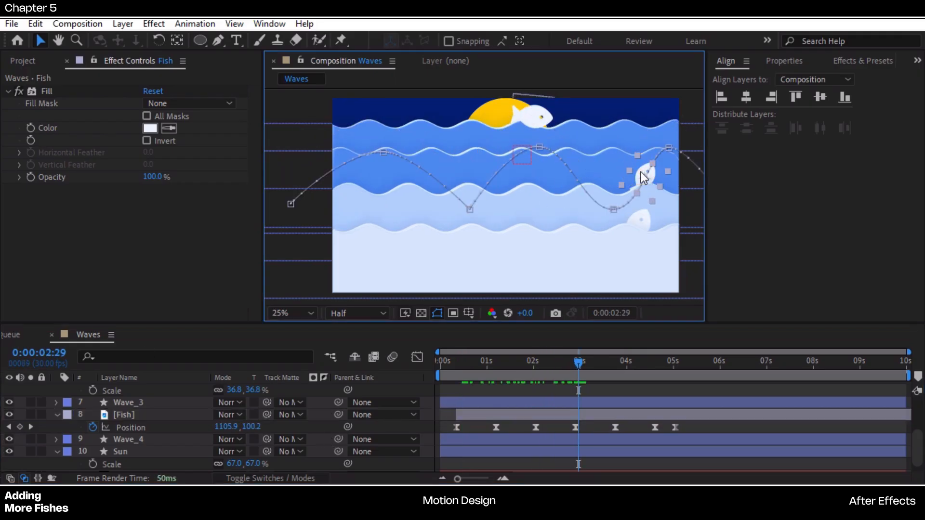
scroll(114, 444, up, 2)
scroll(114, 440, down, 1)
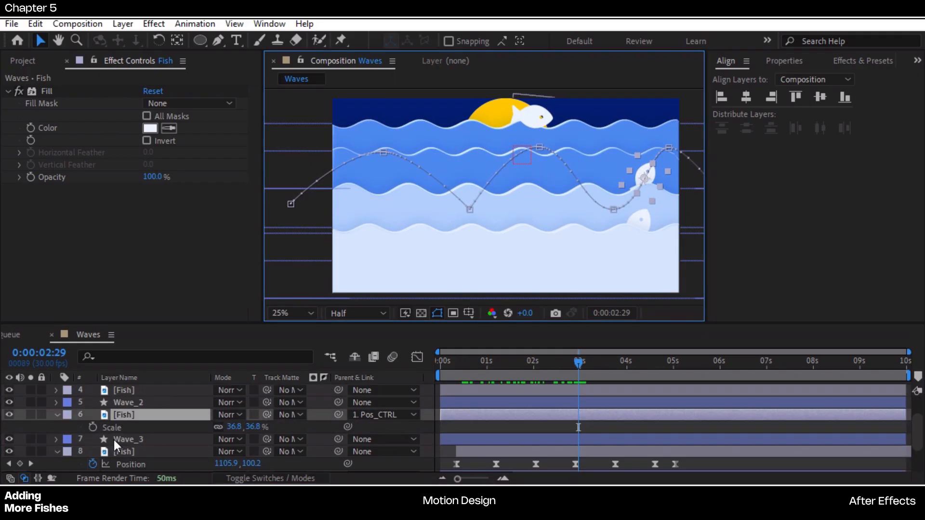
key(p)
drag(632, 424, 424, 429)
drag(614, 426, 580, 426)
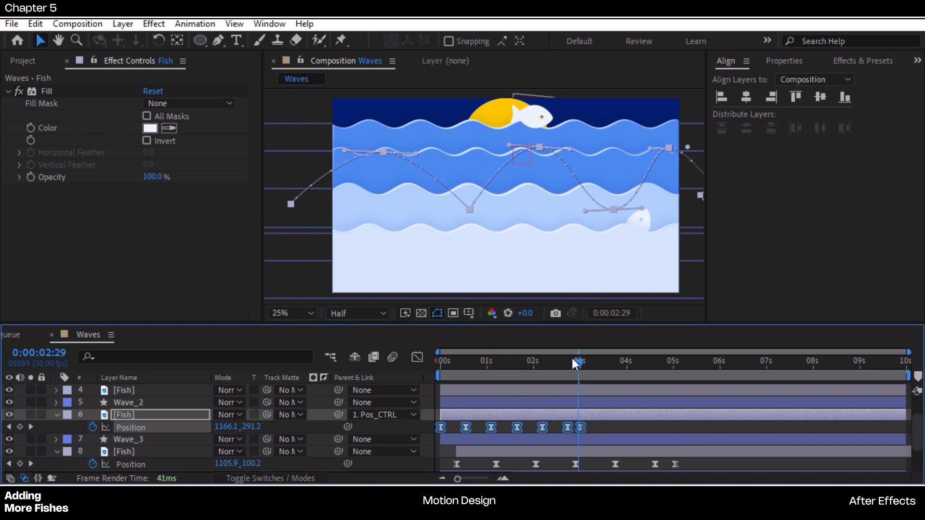
click(471, 368)
key(space)
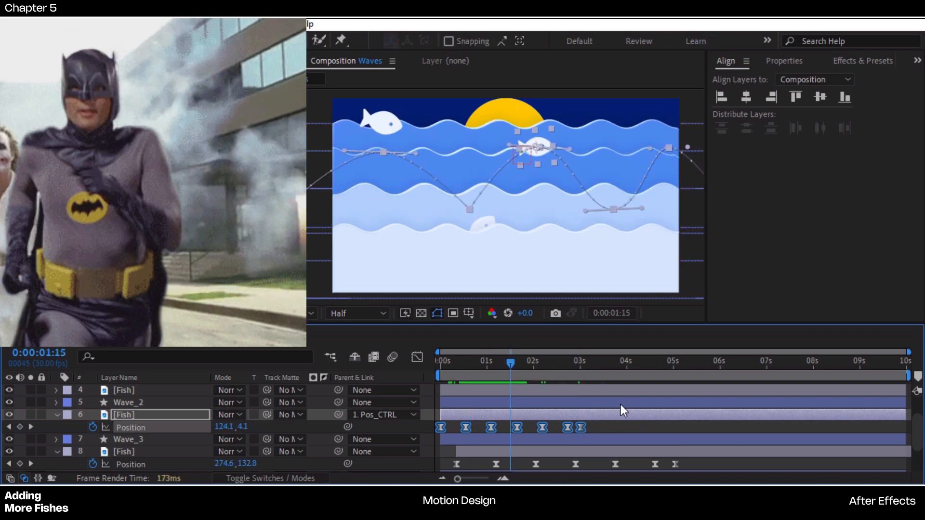
Lower the middle fish's whole motion path, bringing its Position to -720.1, 76.0 at 0:00:00:16
click(144, 415)
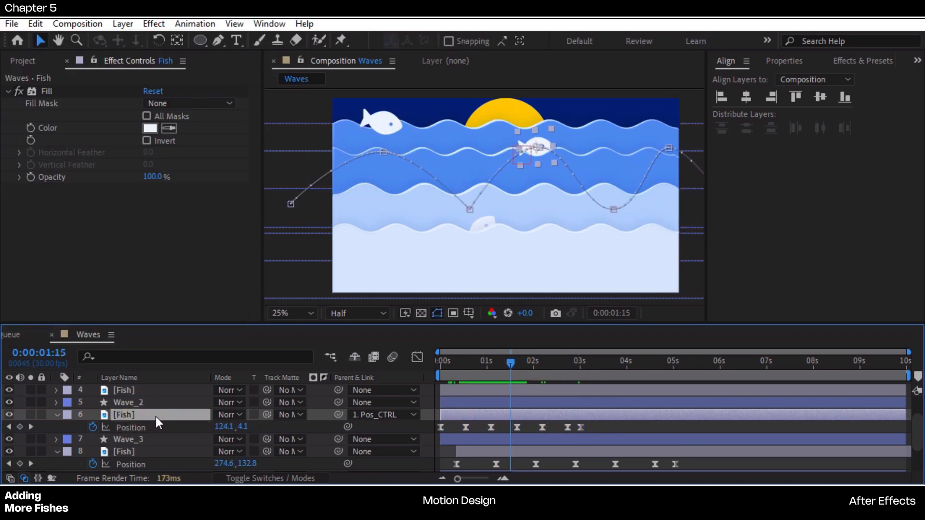
click(134, 427)
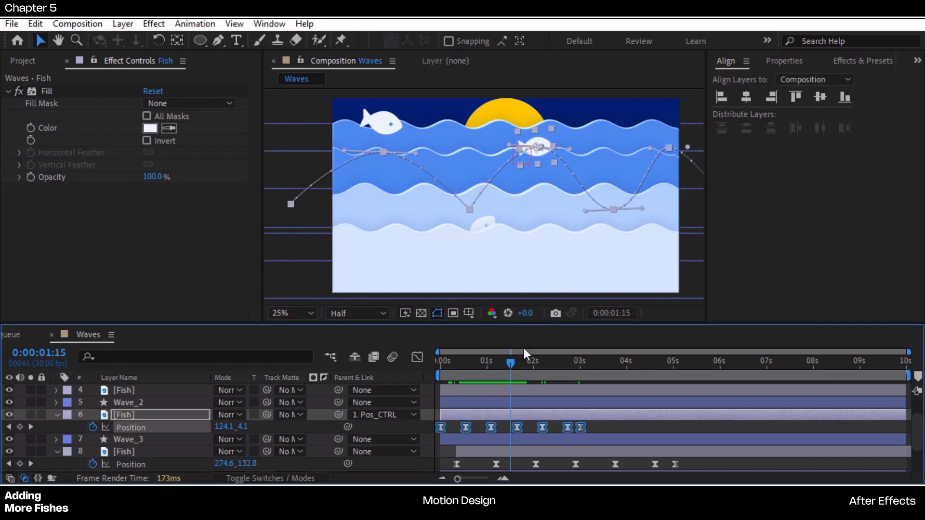
drag(511, 364, 403, 195)
drag(456, 364, 465, 362)
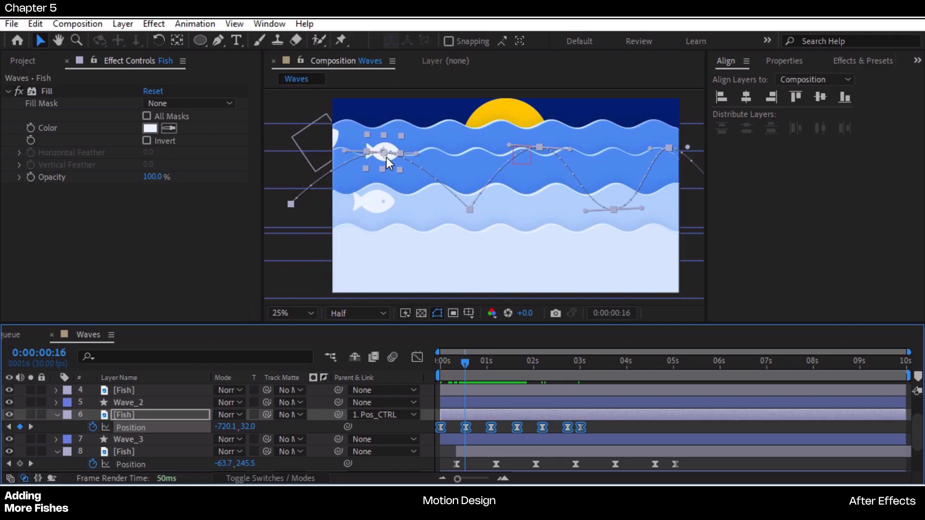
key(Down)
key(Down)
key(Down)
key(Down)
key(Down)
key(Down)
key(Down)
key(Down)
key(Down)
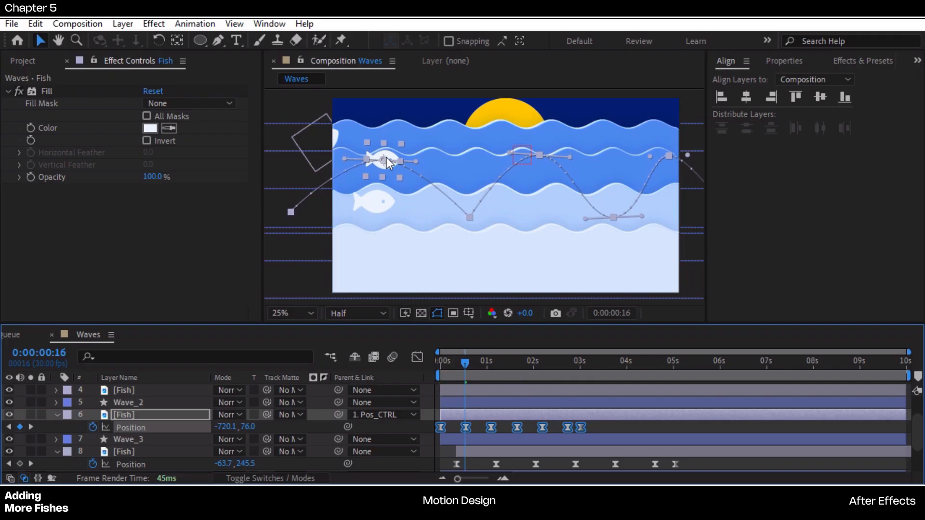
Select all layers and collapse their expanded properties in the timeline
click(689, 459)
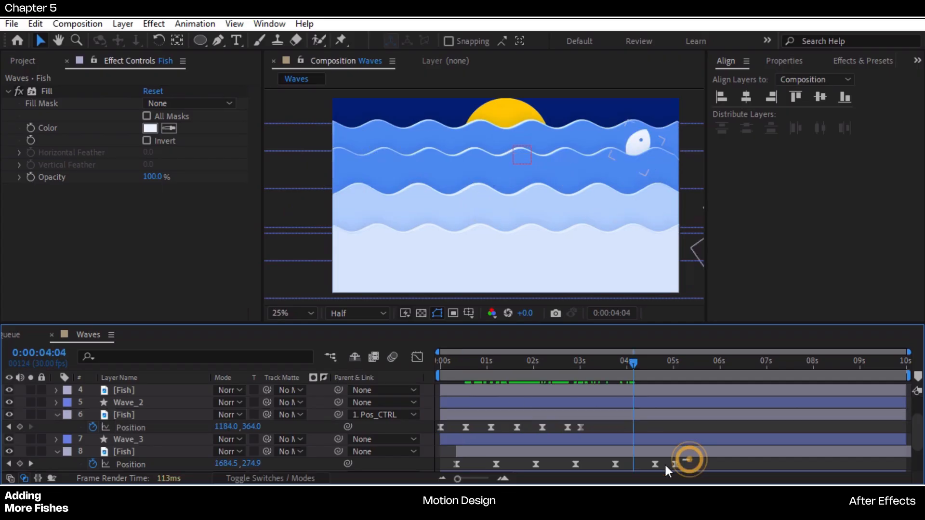
drag(667, 470, 430, 470)
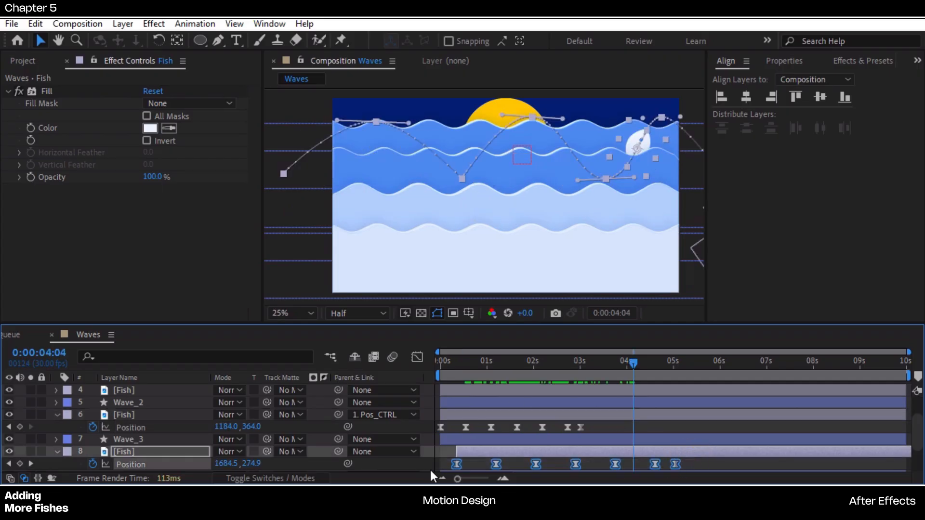
key(ctrl+a)
click(56, 391)
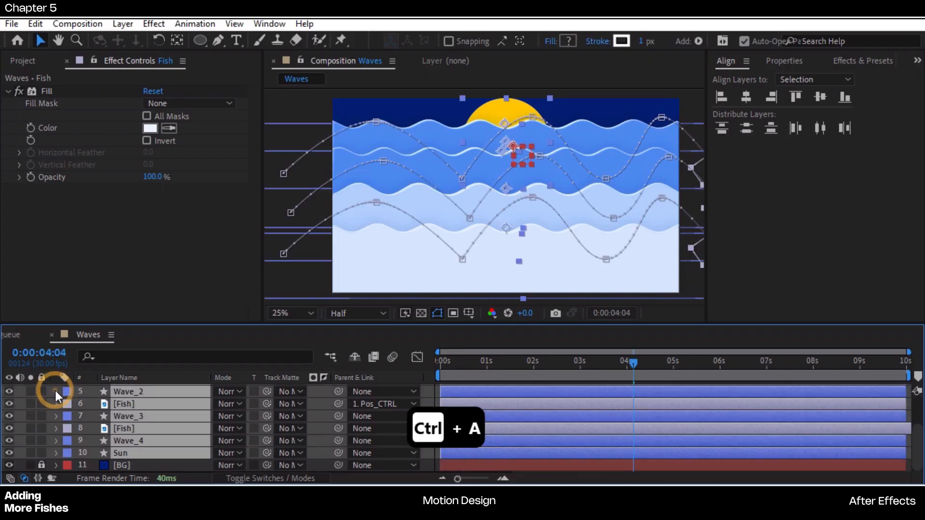
scroll(126, 430, up, 2)
Move the Wave_3 and Wave_4 layers slightly down in the composition
click(126, 429)
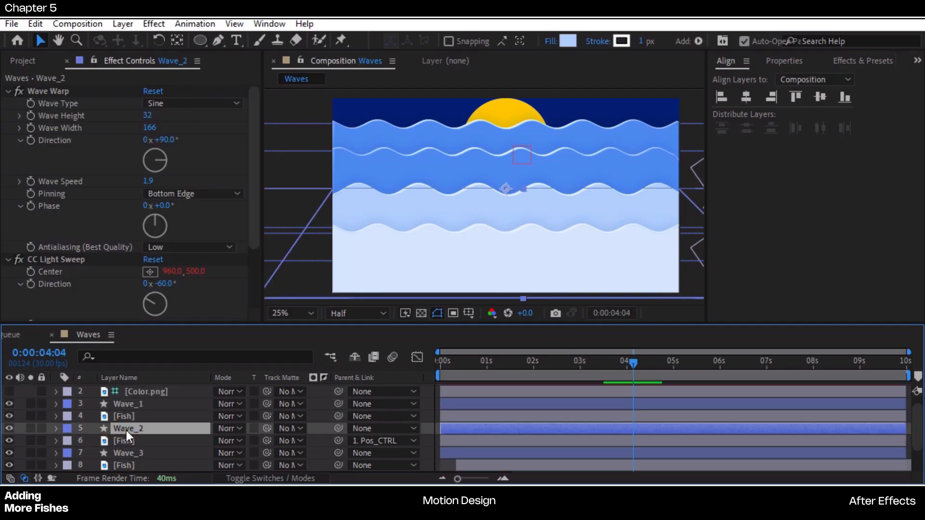
click(132, 406)
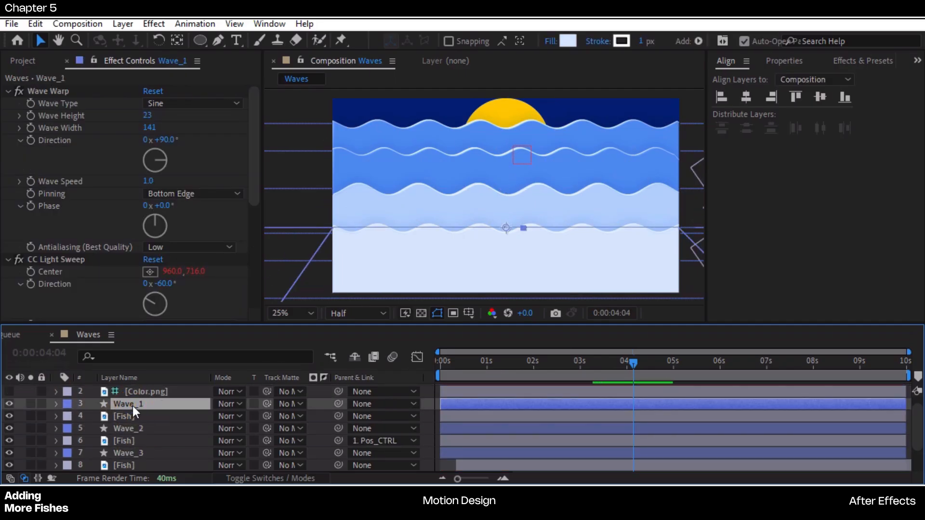
click(458, 163)
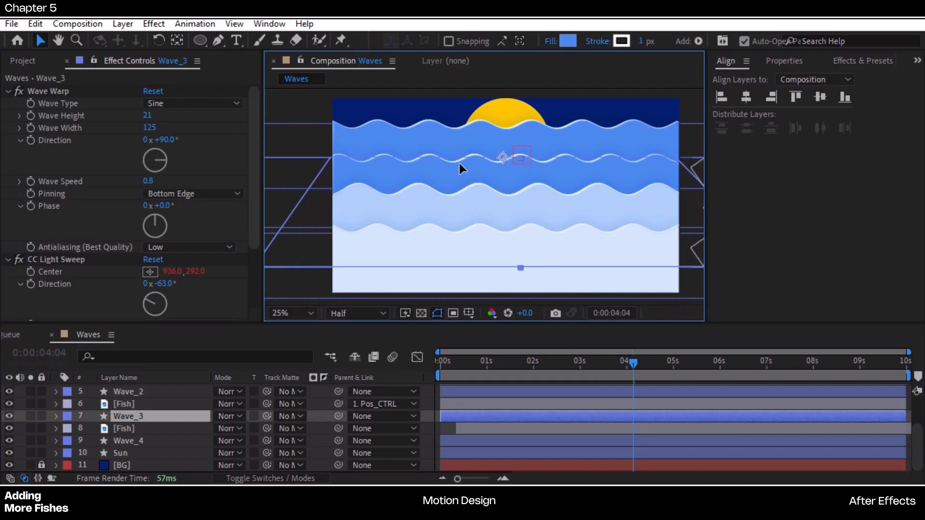
click(146, 418)
click(142, 441)
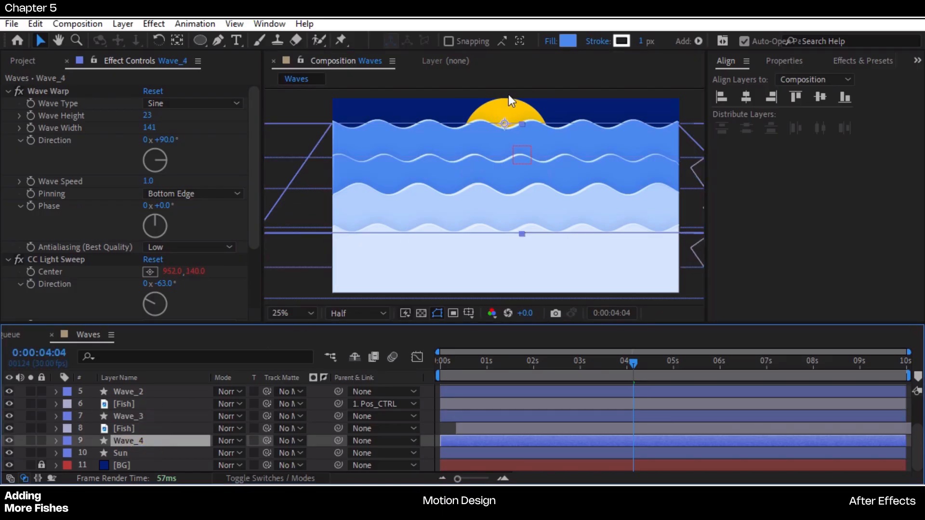
drag(505, 123, 506, 130)
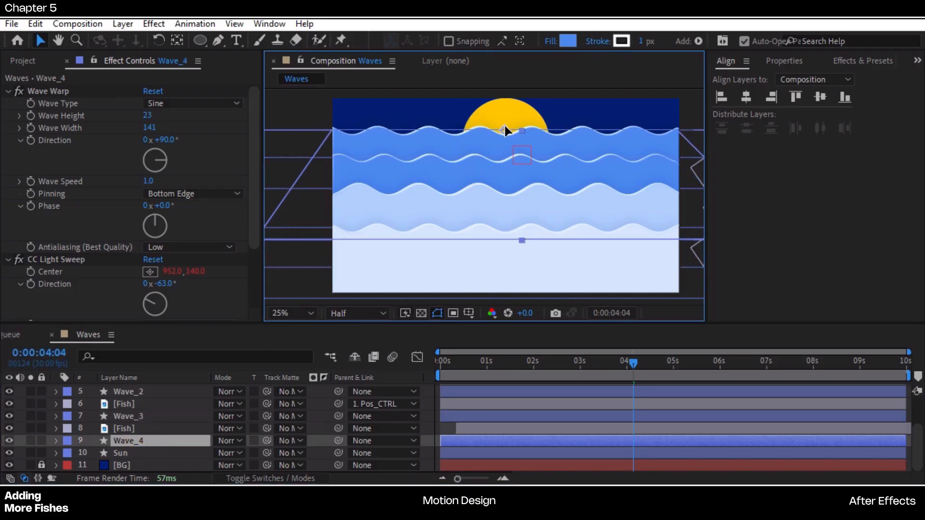
Show the Color.png palette and recolour Wave_4 by sampling its medium blue swatch, raising the brightness to the maximum
scroll(36, 425, up, 3)
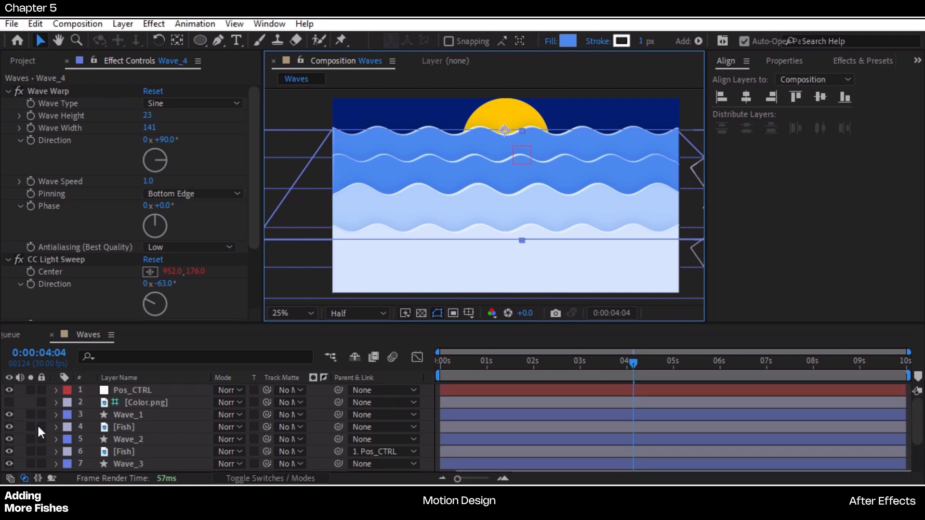
click(9, 402)
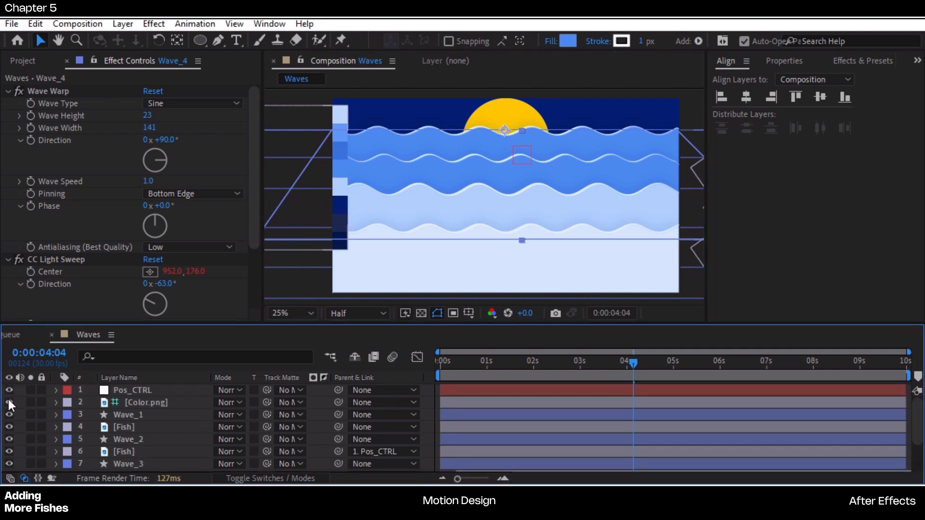
click(569, 40)
click(864, 147)
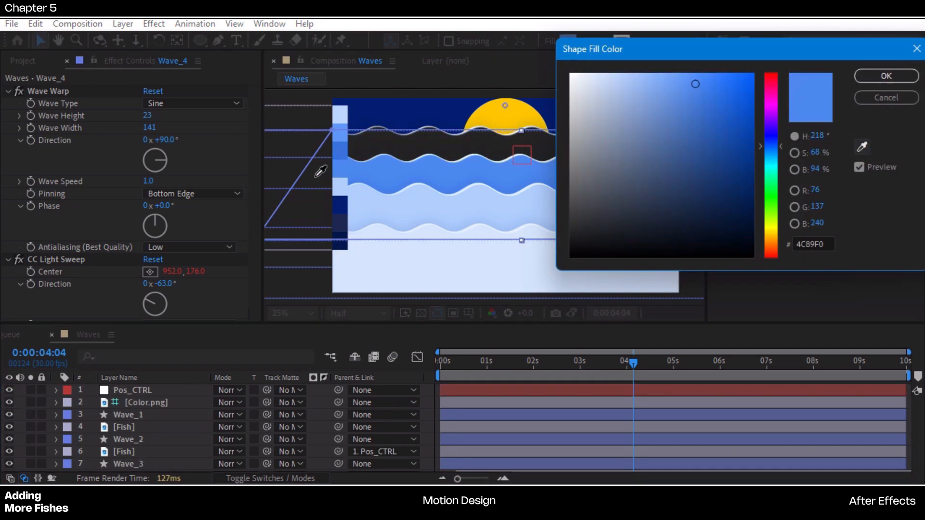
click(344, 145)
mouse_move(712, 91)
mouse_down()
mouse_move(702, 68)
mouse_move(719, 66)
mouse_move(711, 66)
mouse_up()
key(Return)
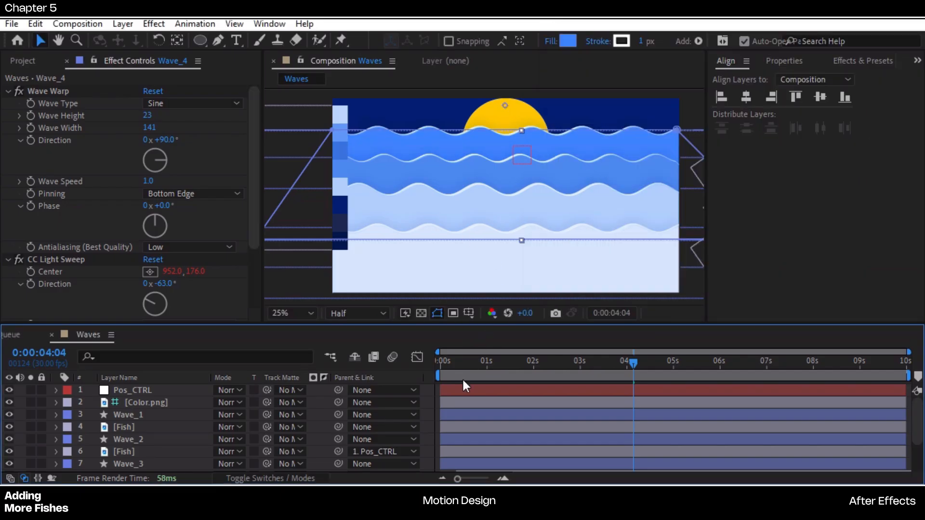
At the start of the timeline, add Project_Halftone_Texture.png as the topmost layer and scale it to 64%
scroll(105, 419, down, 2)
drag(484, 366, 363, 400)
scroll(48, 401, up, 2)
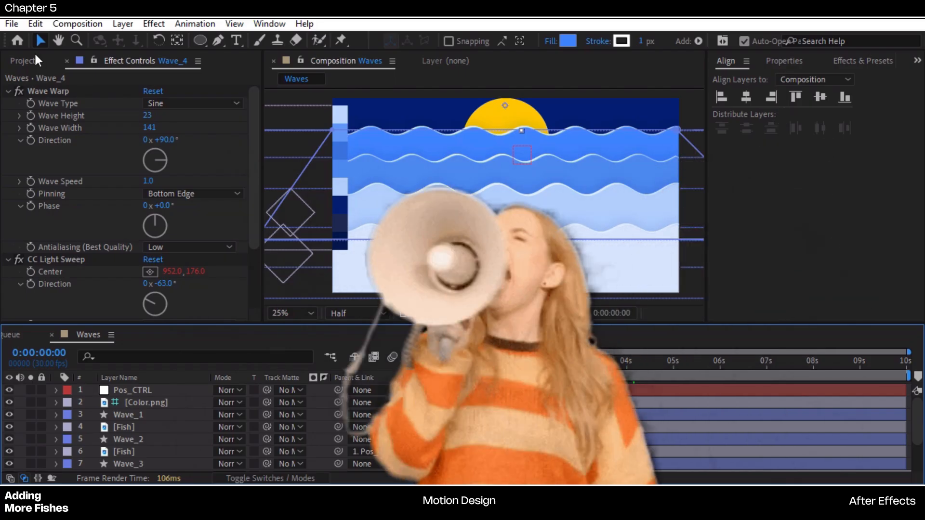
click(38, 61)
drag(91, 216, 155, 390)
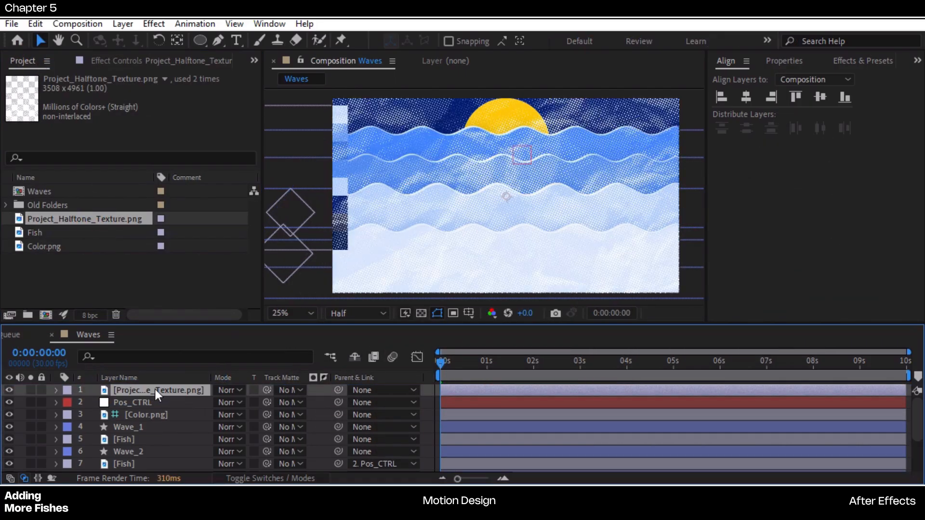
key(s)
drag(266, 407, 244, 414)
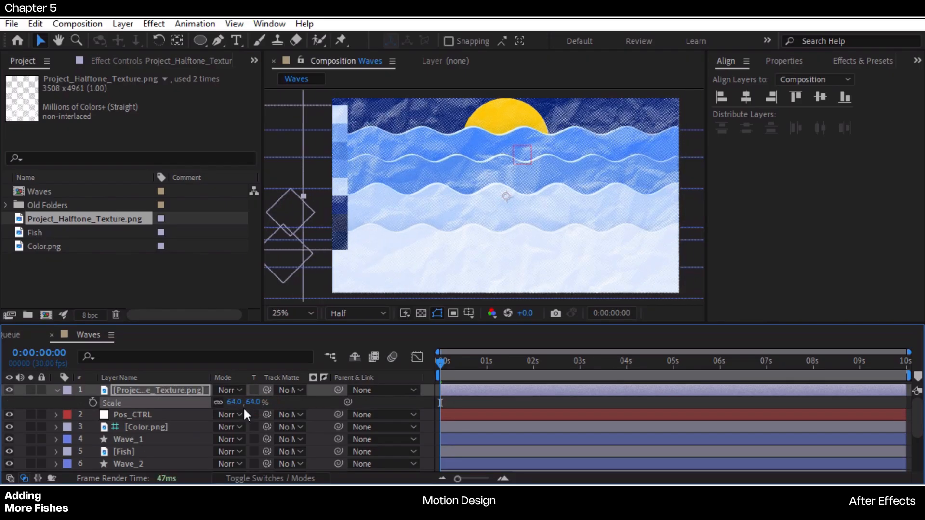
Apply the Invert effect to the halftone texture layer and set its blending mode to Overlay after trying Screen
key(ctrl+space)
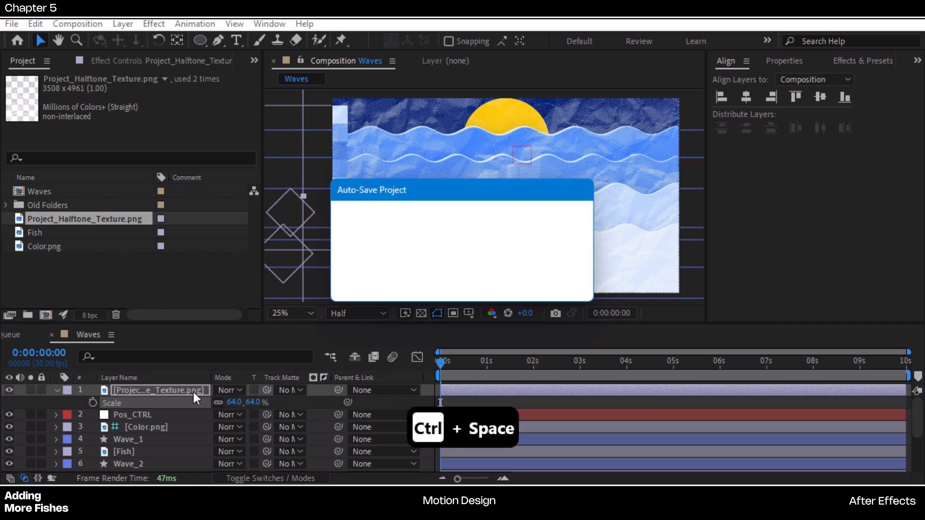
key(ctrl+space)
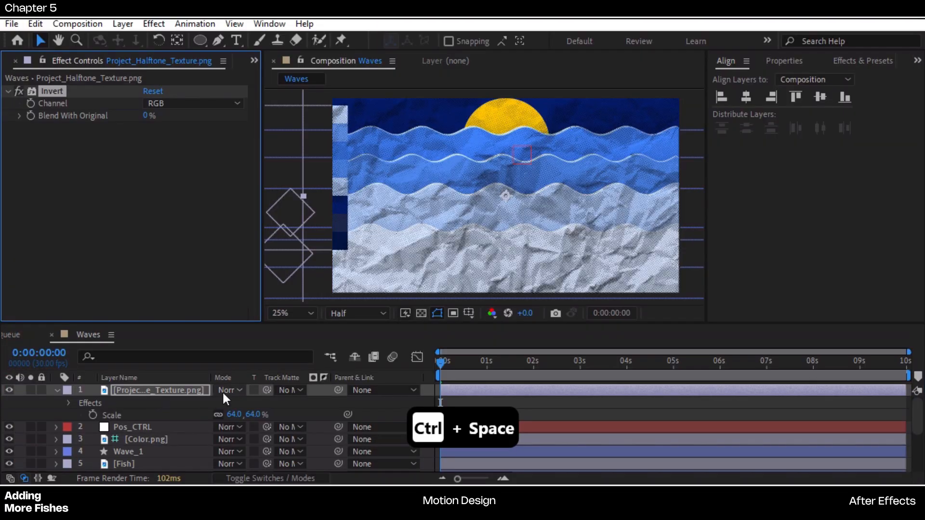
click(229, 390)
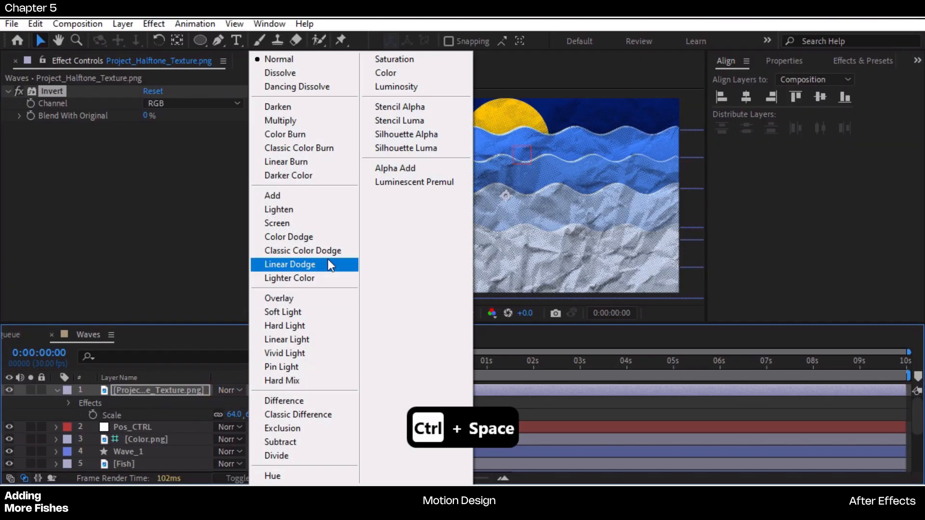
click(297, 222)
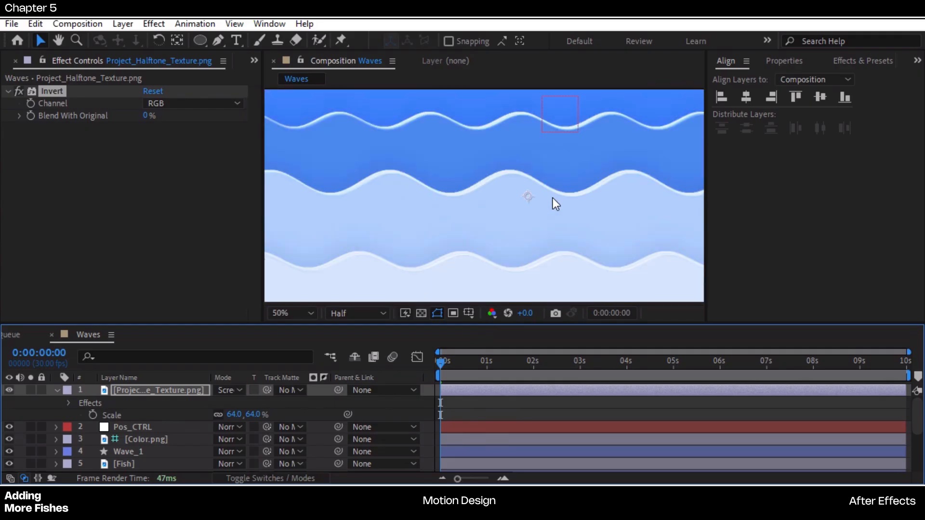
click(229, 390)
click(282, 298)
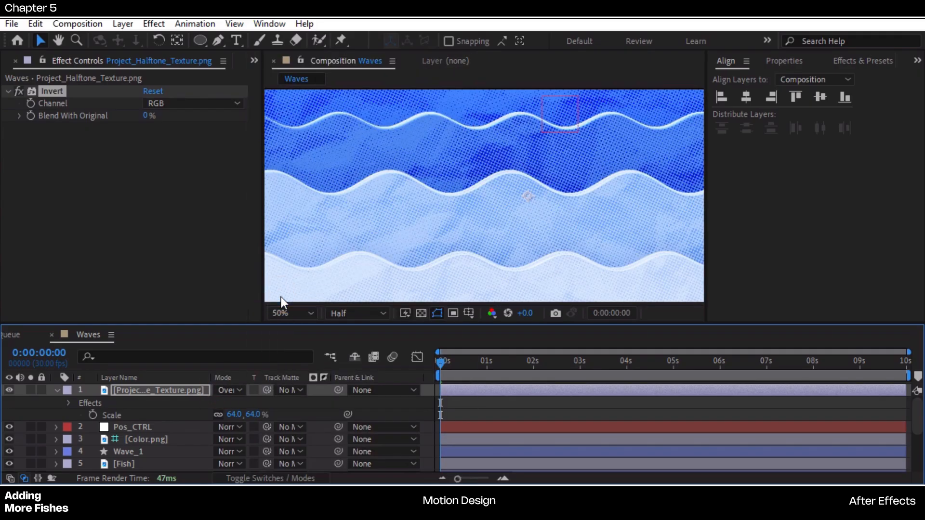
Reduce the halftone texture layer's opacity to 18%
key(t)
drag(221, 402, 179, 405)
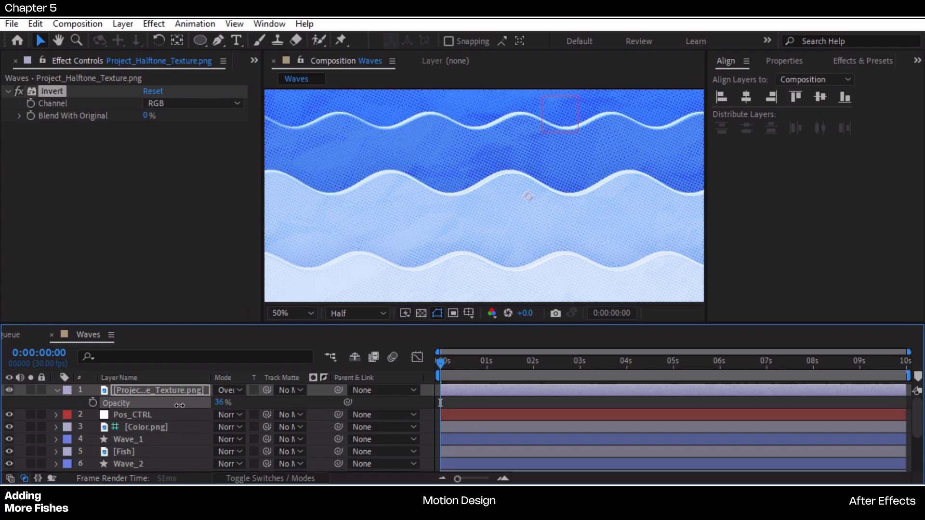
key(comma)
Draw a wide elliptical mask over the middle of the texture layer, feather its edge, and check the animation around 0:00:02:25
click(200, 40)
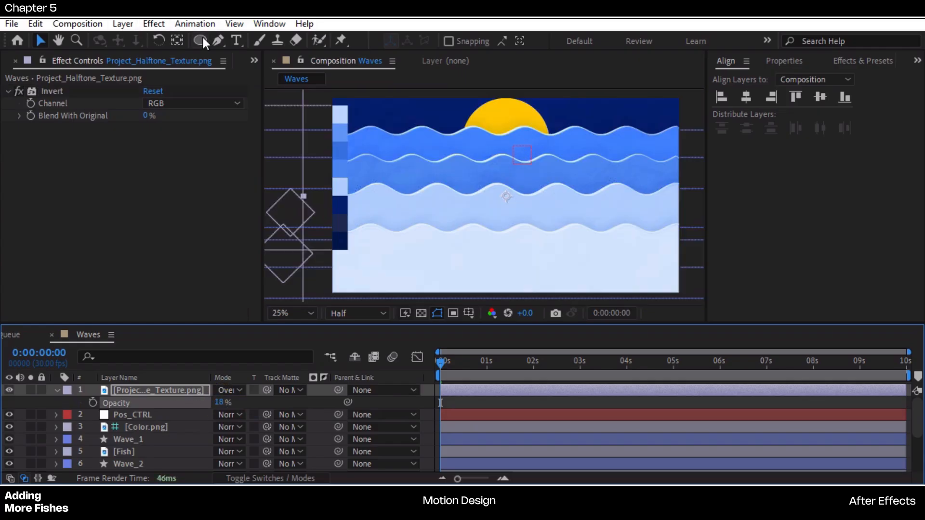
mouse_move(435, 144)
mouse_down()
mouse_move(694, 276)
mouse_move(635, 266)
mouse_move(647, 266)
mouse_up()
key(f)
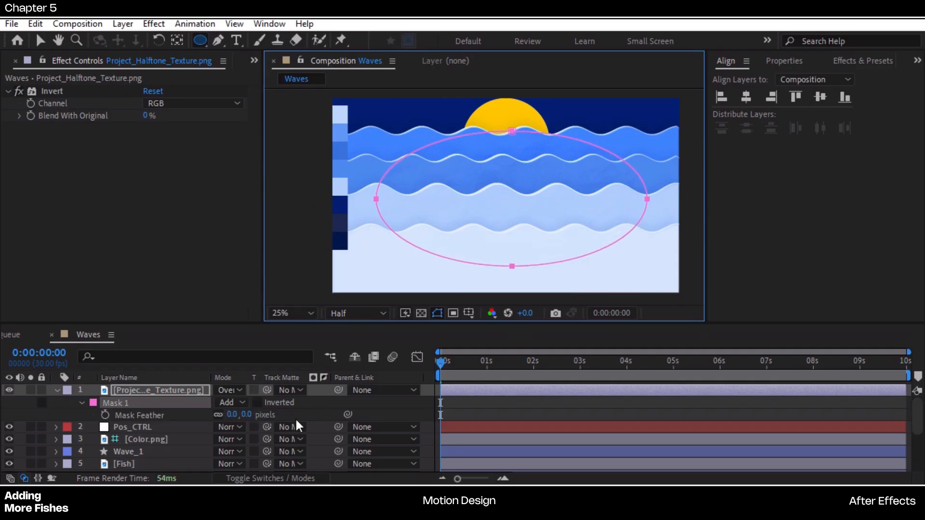
click(247, 416)
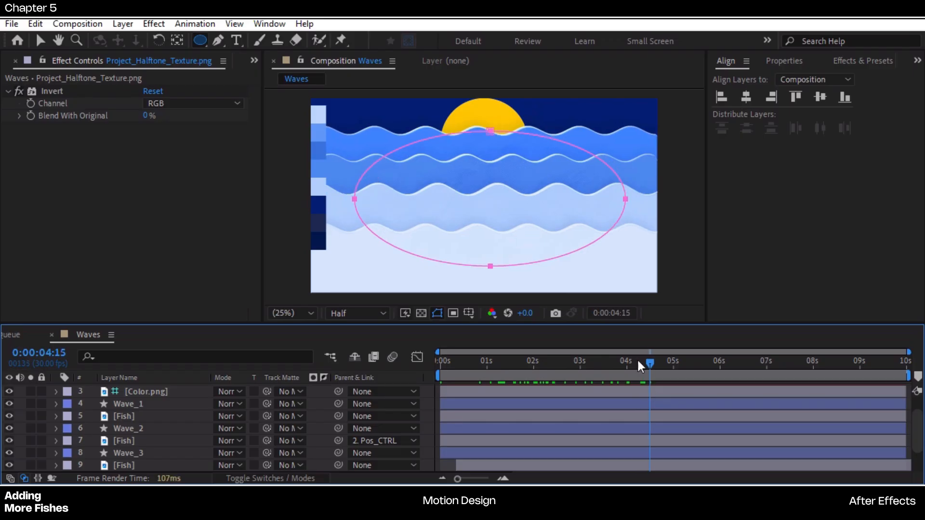
drag(650, 366, 572, 374)
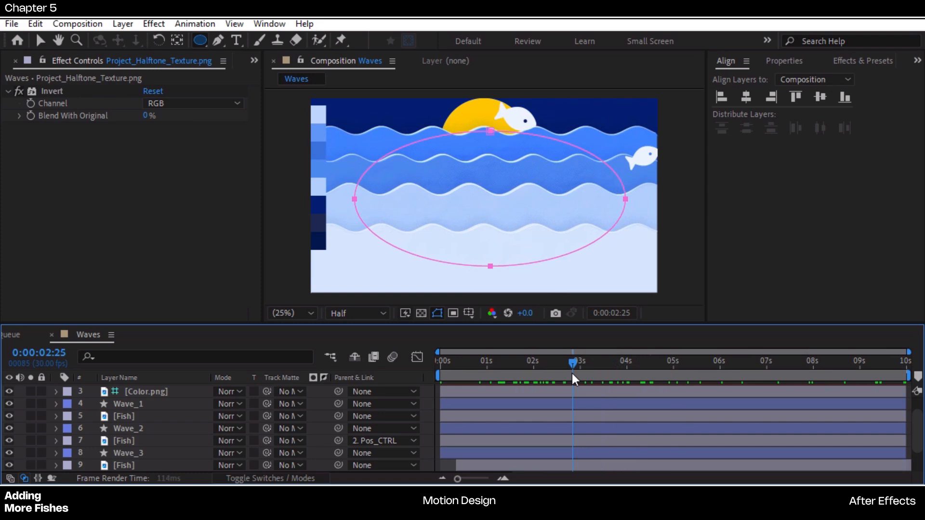
Reveal and select all Position keyframes of the fish between Wave_1 and Wave_2, and check the frames through 0:00:09:29
click(41, 41)
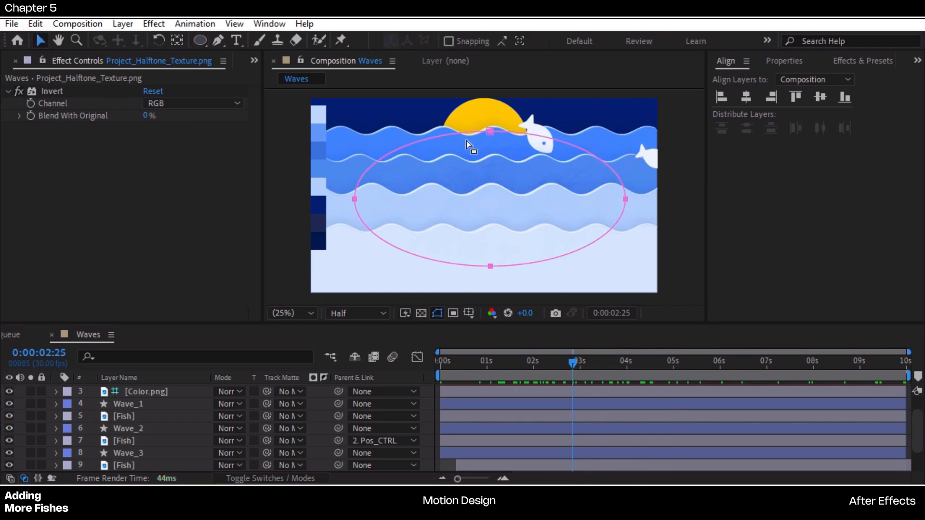
scroll(115, 415, up, 2)
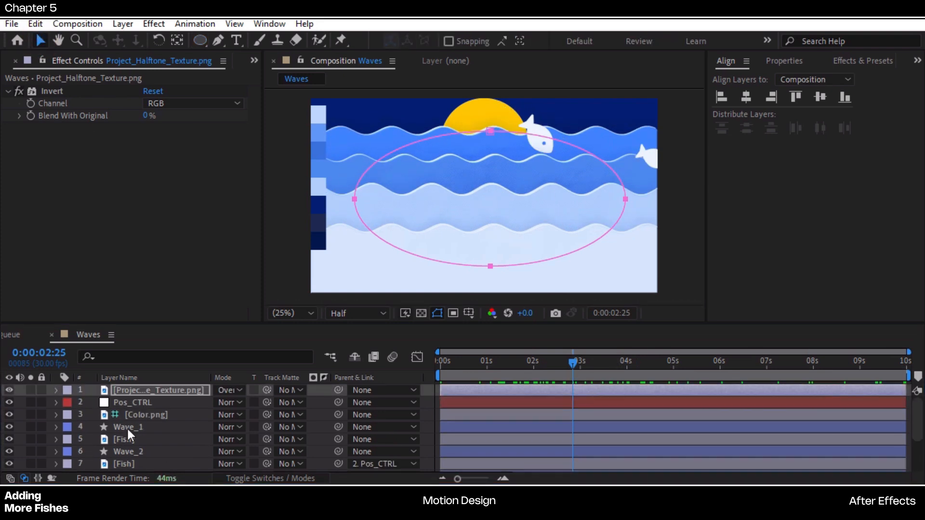
click(124, 439)
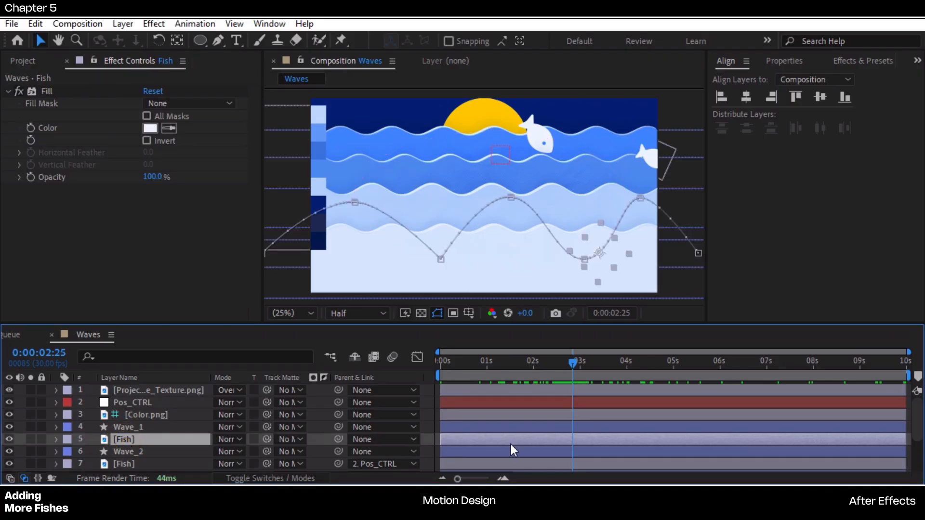
key(p)
drag(573, 369, 611, 375)
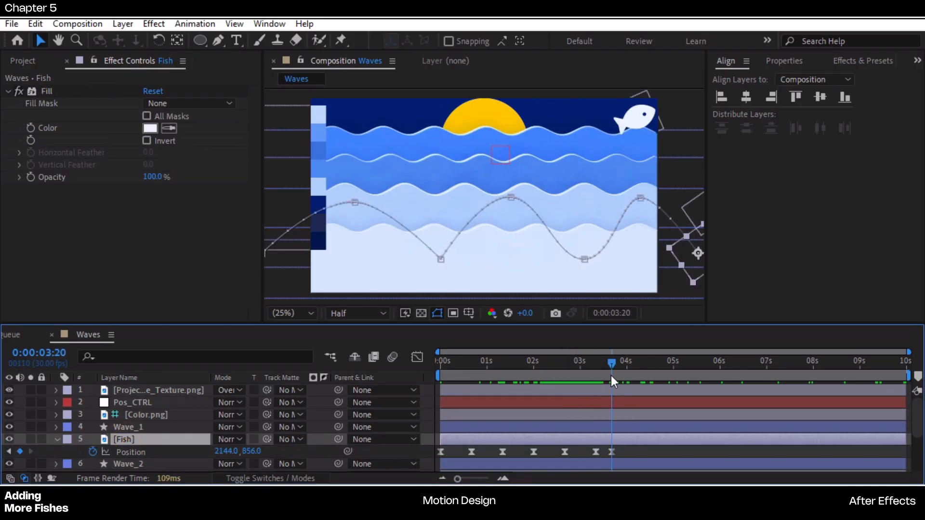
drag(624, 450, 429, 459)
drag(611, 366, 905, 363)
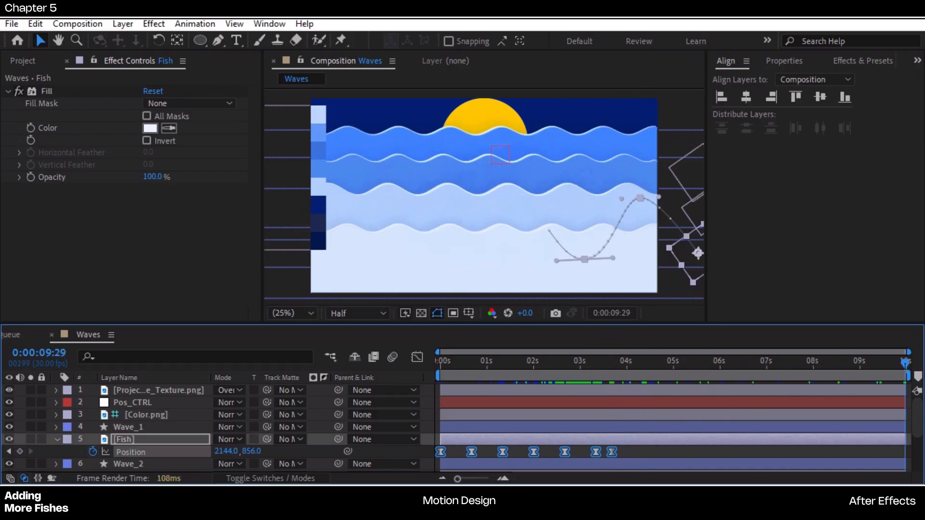
Add a loopOut() expression to that fish's Position and copy the expression text
alt+click(91, 451)
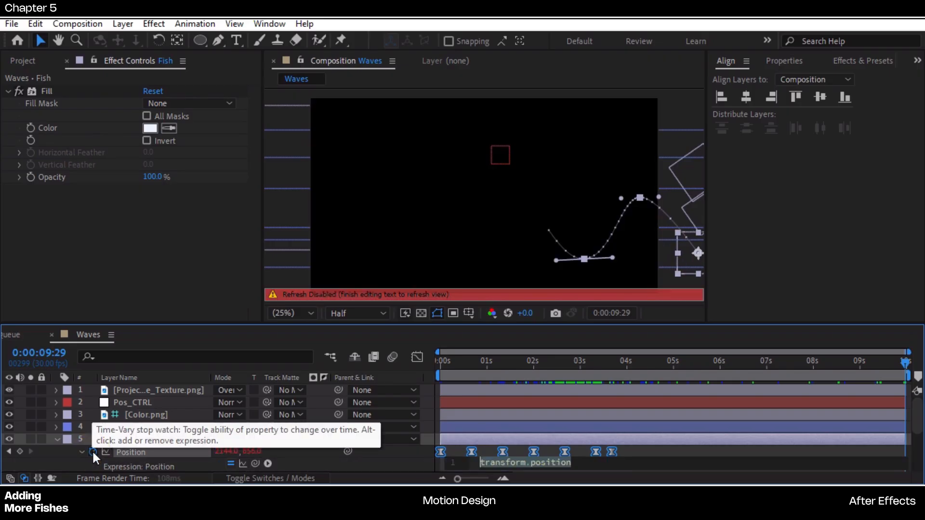
text(loo)
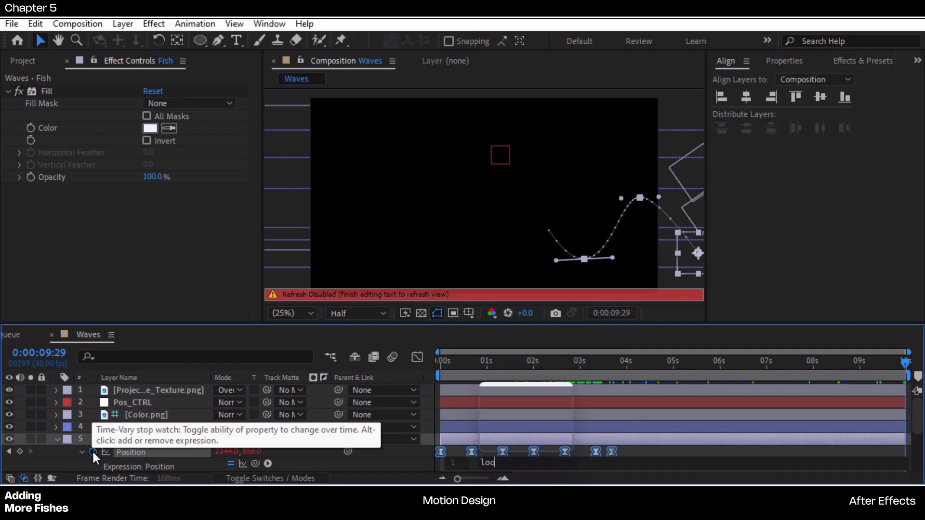
key(Down)
key(Down)
key(Return)
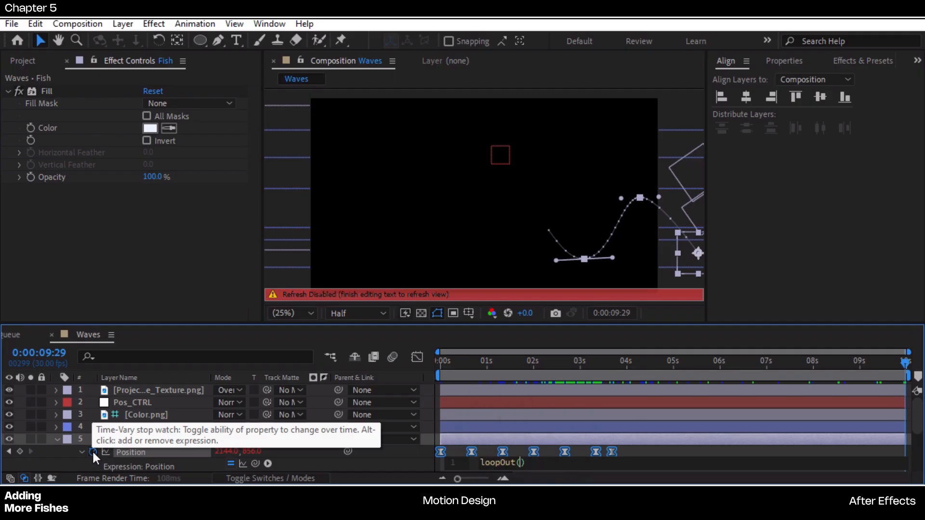
key(ctrl+a)
key(ctrl+c)
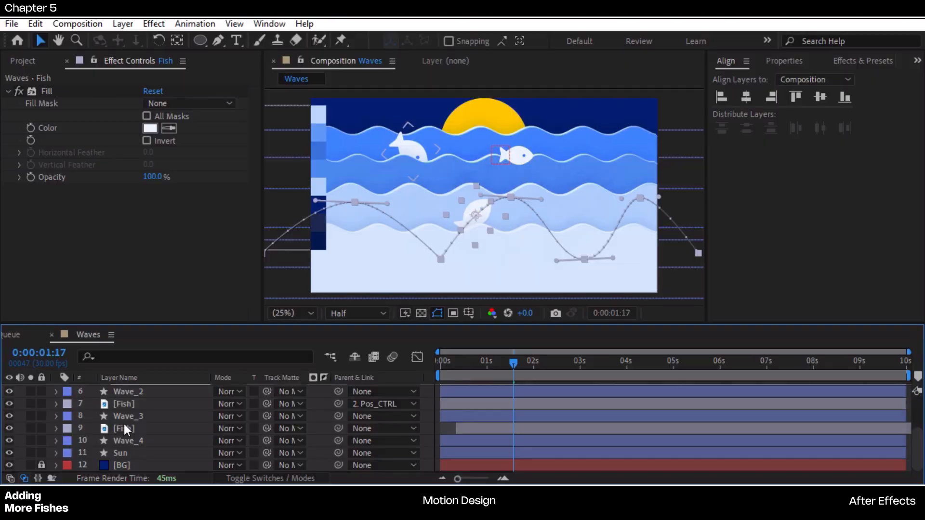
Paste the loopOut() expression into the Position of the fish between Wave_3 and Wave_4
click(123, 424)
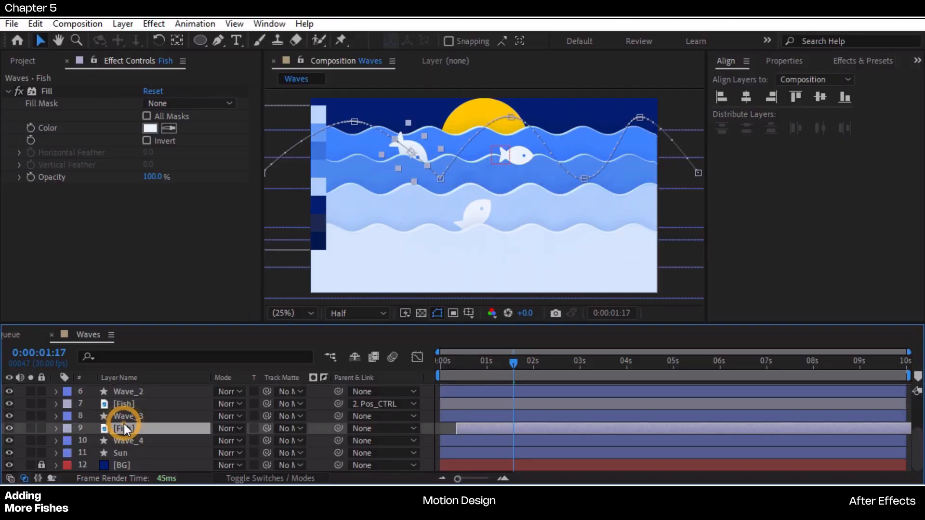
key(p)
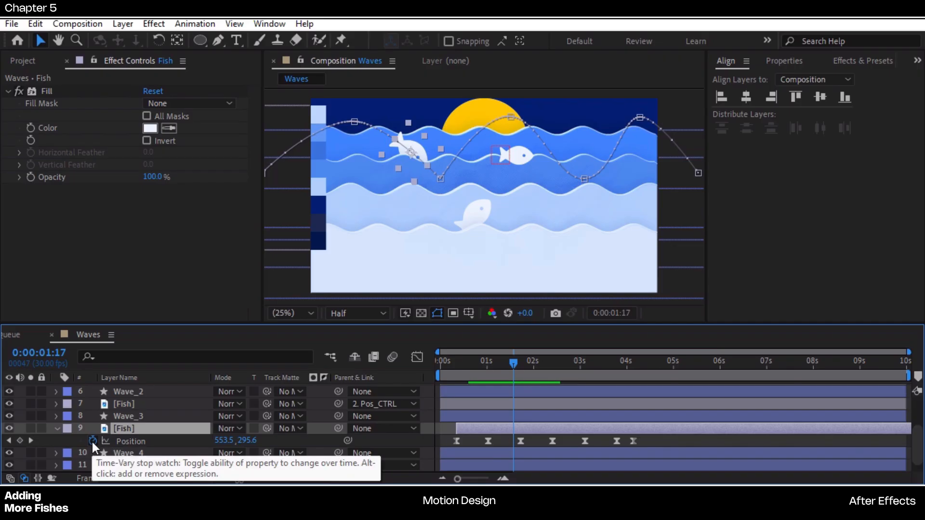
alt+click(92, 441)
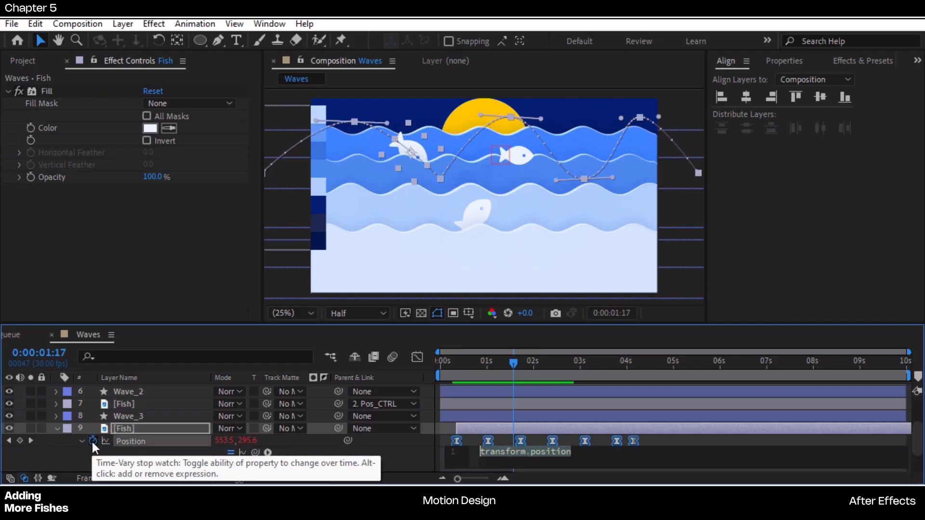
key(ctrl+v)
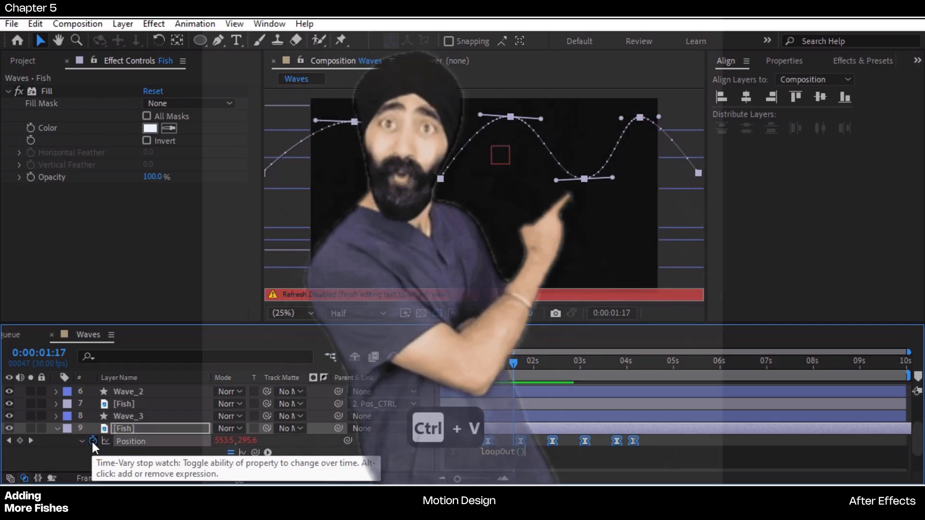
click(560, 360)
Paste the loopOut() expression into the Position of the fish between Wave_2 and Wave_3, and preview the loops from 0:00:03:00
scroll(120, 438, up, 3)
click(126, 439)
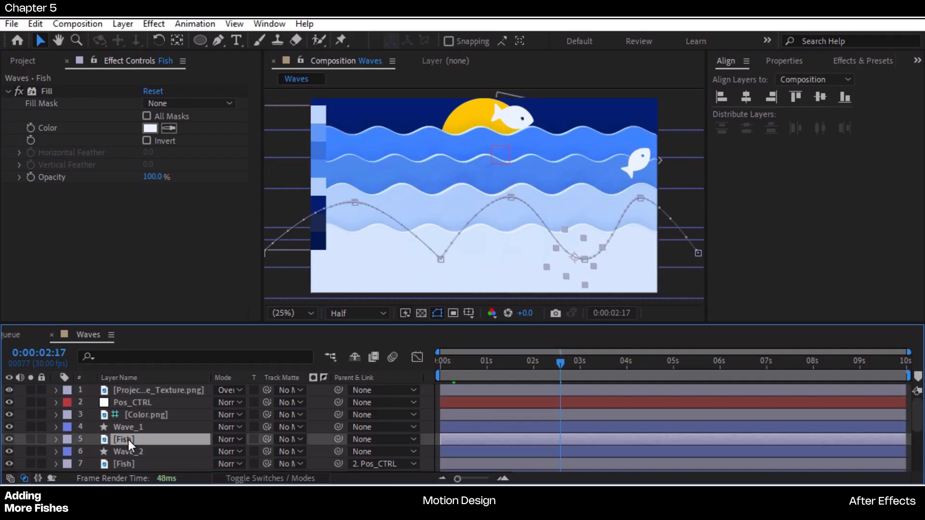
key(p)
scroll(98, 452, down, 3)
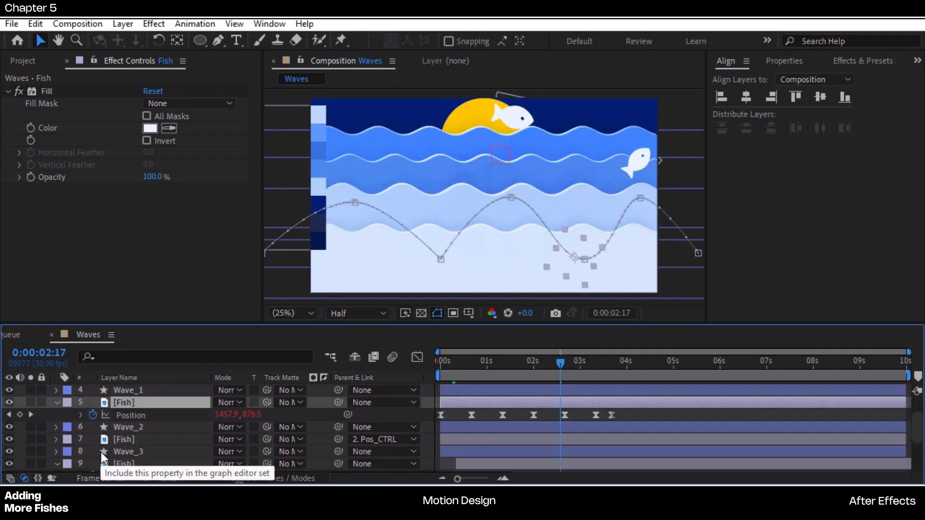
click(128, 403)
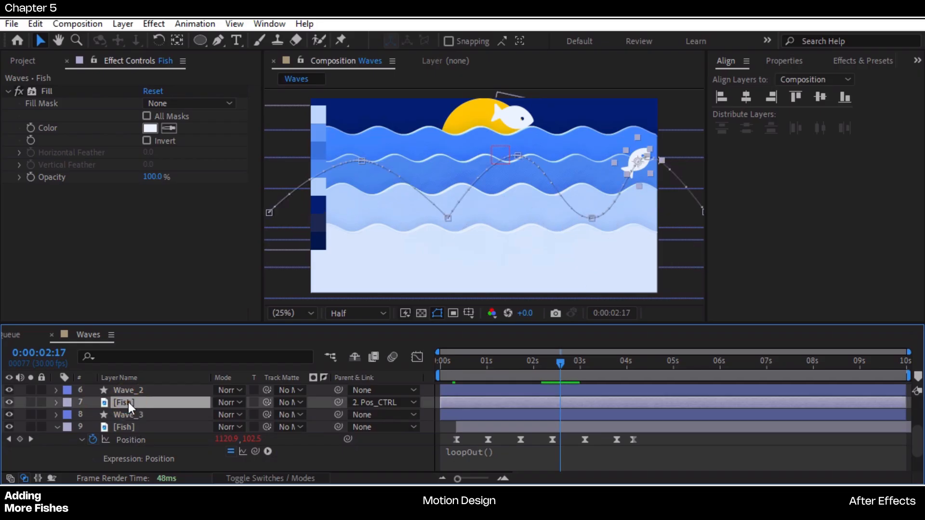
key(p)
click(95, 416)
key(ctrl+v)
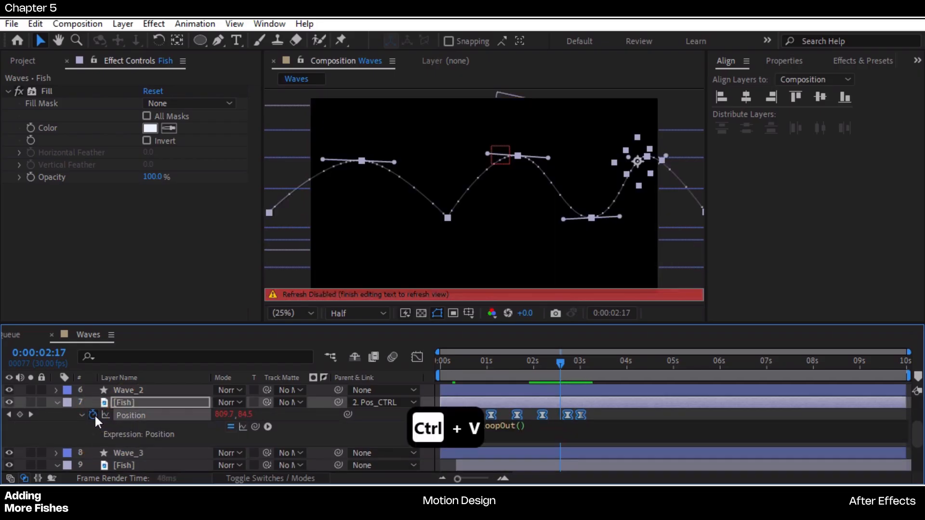
click(607, 365)
drag(605, 366, 585, 372)
key(space)
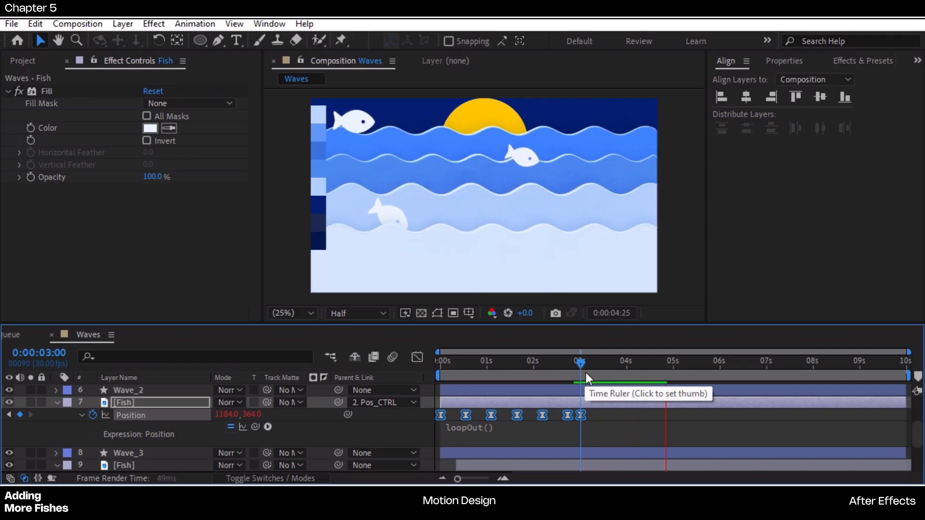
Stop the preview, collapse the open properties of all layers, and deselect everything
key(space)
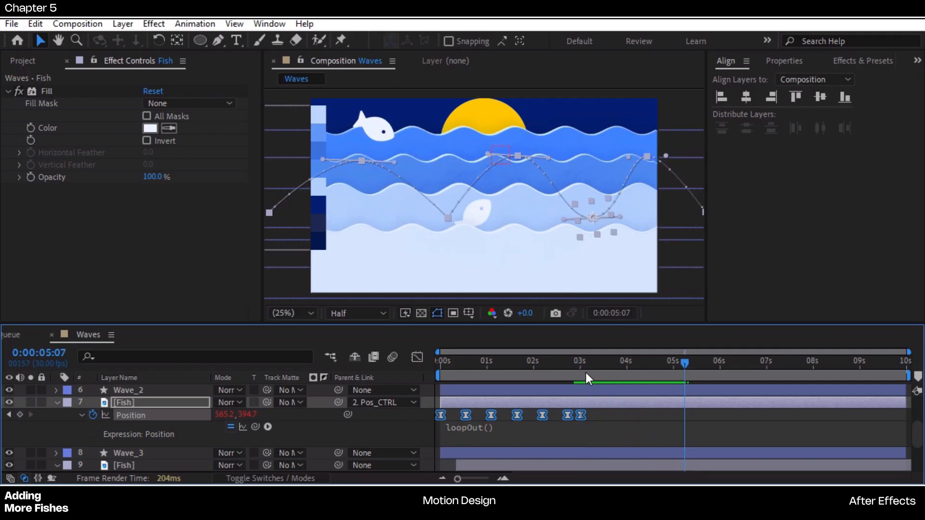
drag(614, 170, 501, 178)
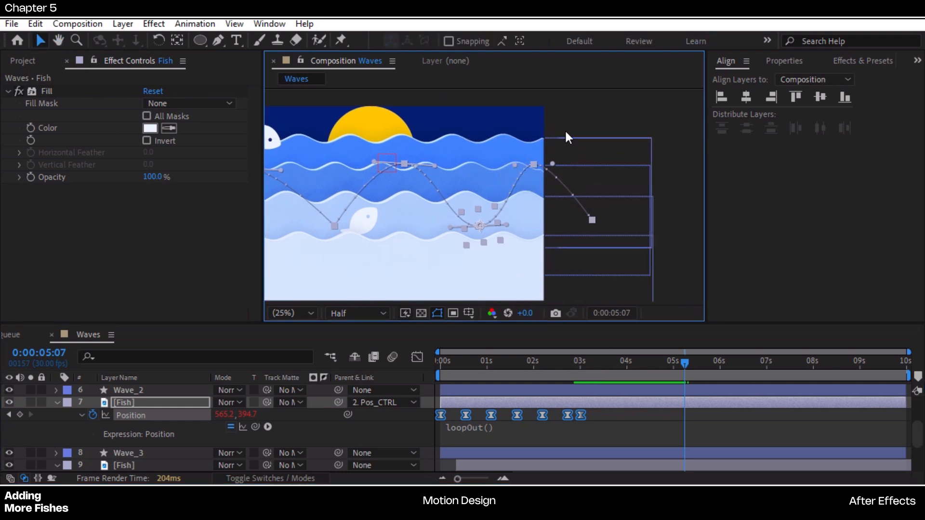
key(ctrl+a)
click(56, 402)
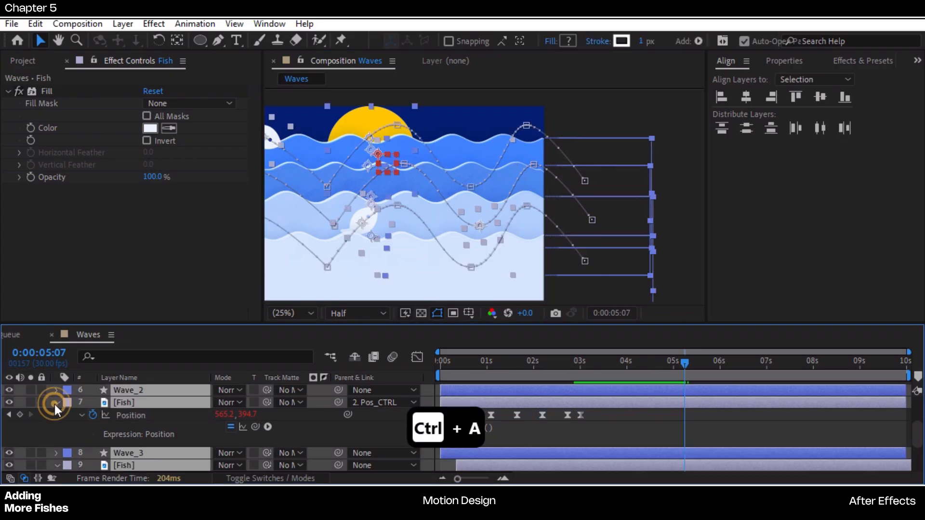
key(ctrl+shift+a)
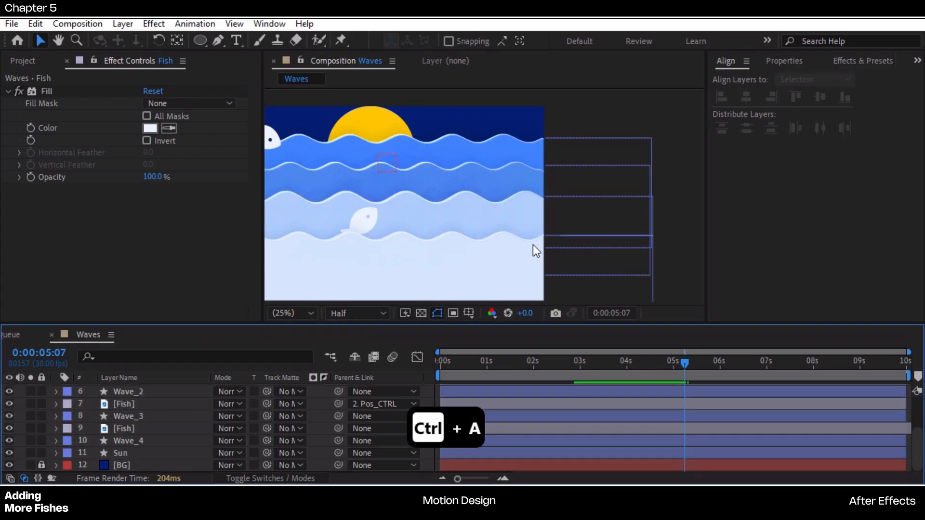
drag(533, 245, 610, 246)
key(space)
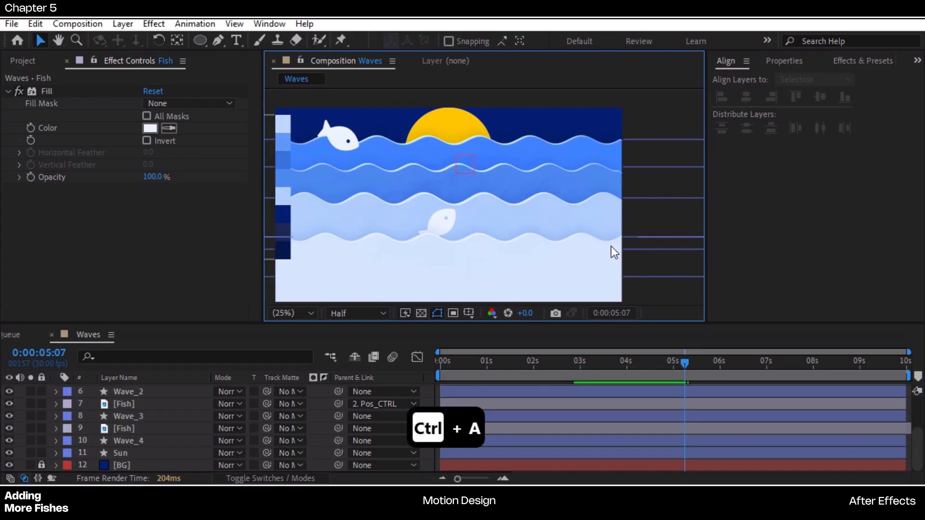
Pull the bottom point of the halftone texture's mask slightly downward and raise that layer's opacity to 52%
click(456, 179)
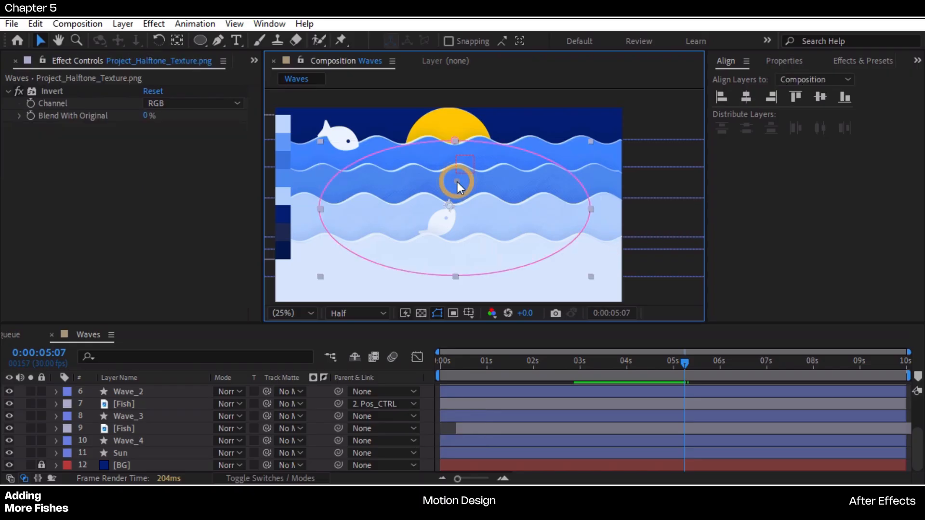
mouse_move(456, 277)
mouse_down()
mouse_move(447, 290)
mouse_move(466, 268)
mouse_move(468, 277)
mouse_up()
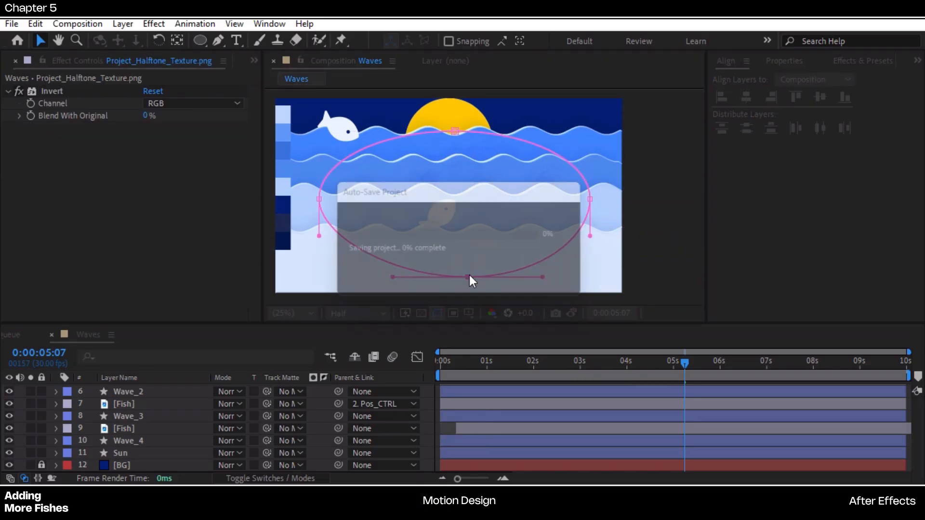
scroll(145, 408, up, 3)
key(t)
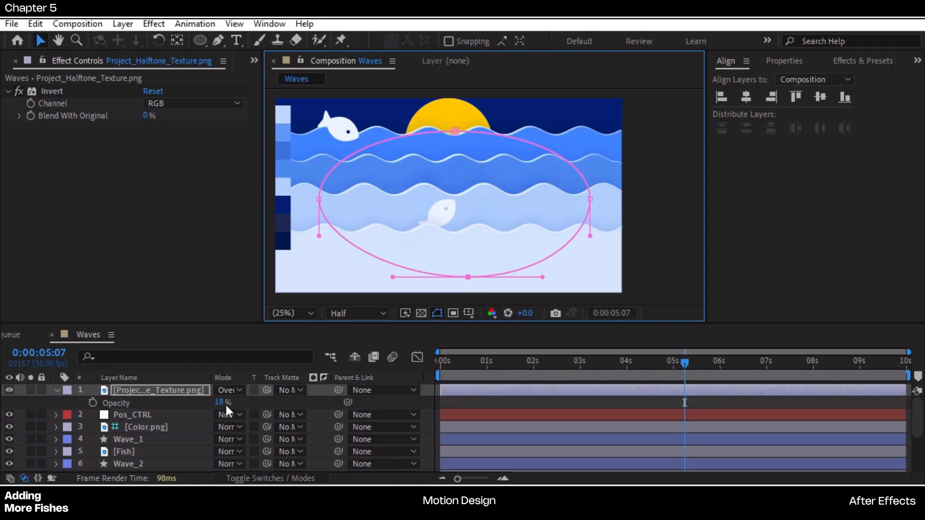
drag(221, 403, 246, 402)
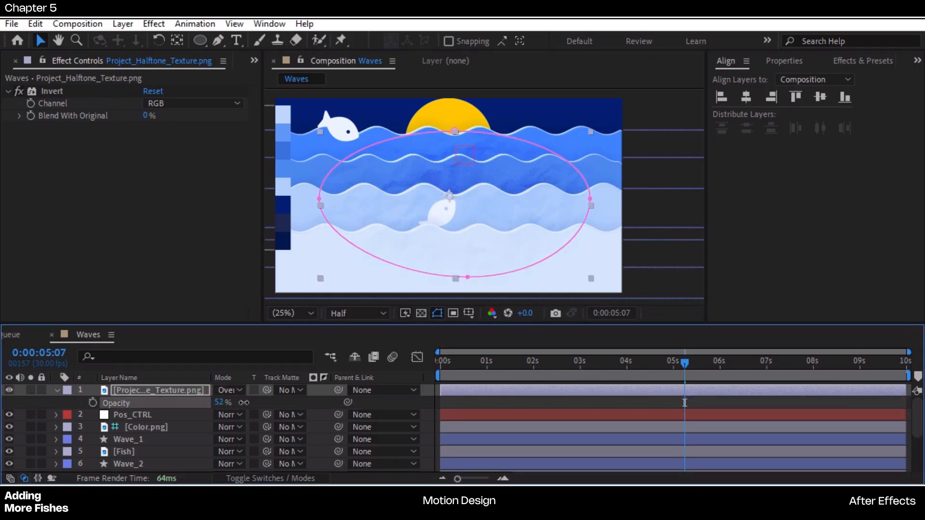
click(478, 400)
Collapse the layer properties and extend the top of the halftone texture's mask to the composition's upper edge
key(ctrl+a)
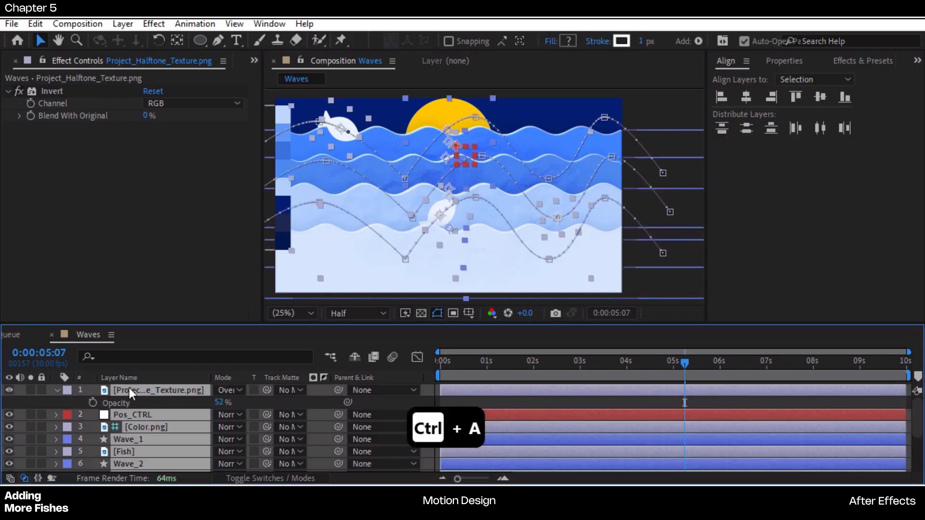
click(53, 389)
key(ctrl+shift+a)
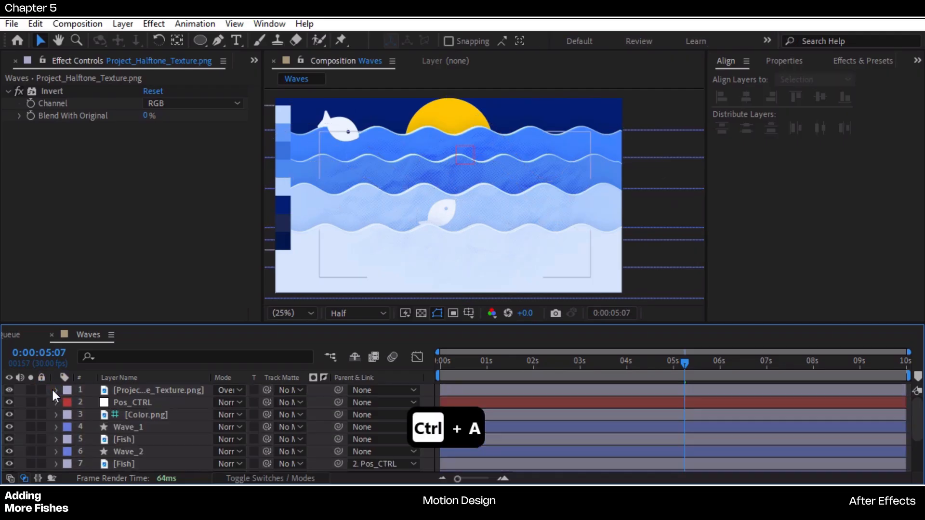
click(134, 393)
drag(454, 131, 455, 98)
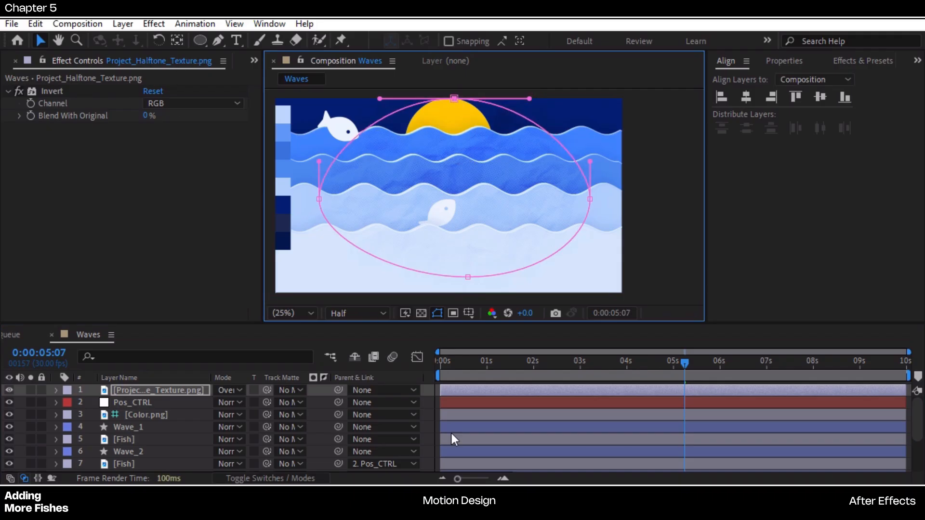
key(ctrl+shift+a)
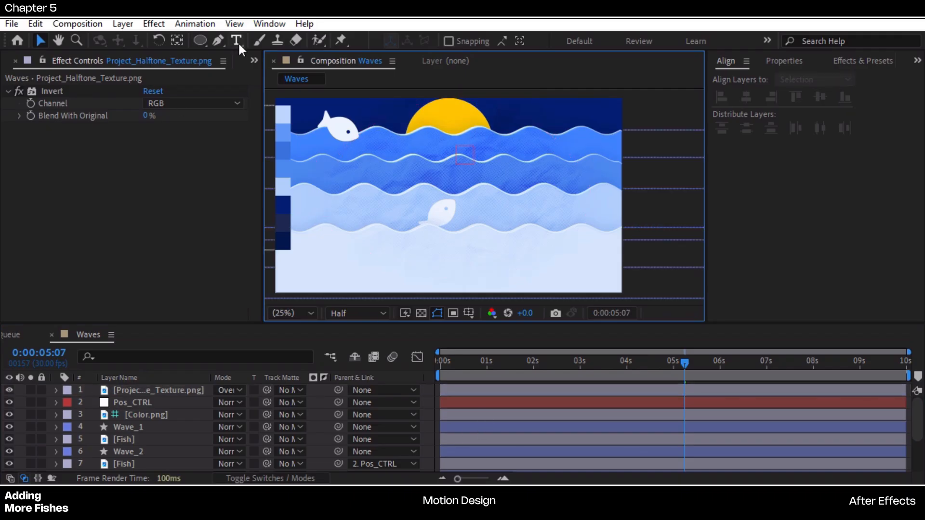
Add a text layer reading WAYNE WAVES over the upper waves
click(237, 40)
click(381, 154)
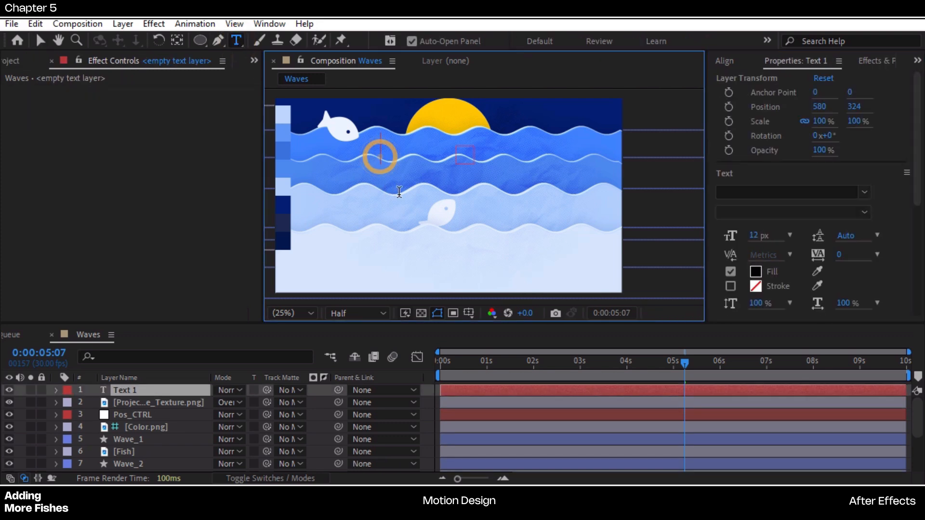
text(WAYNE)
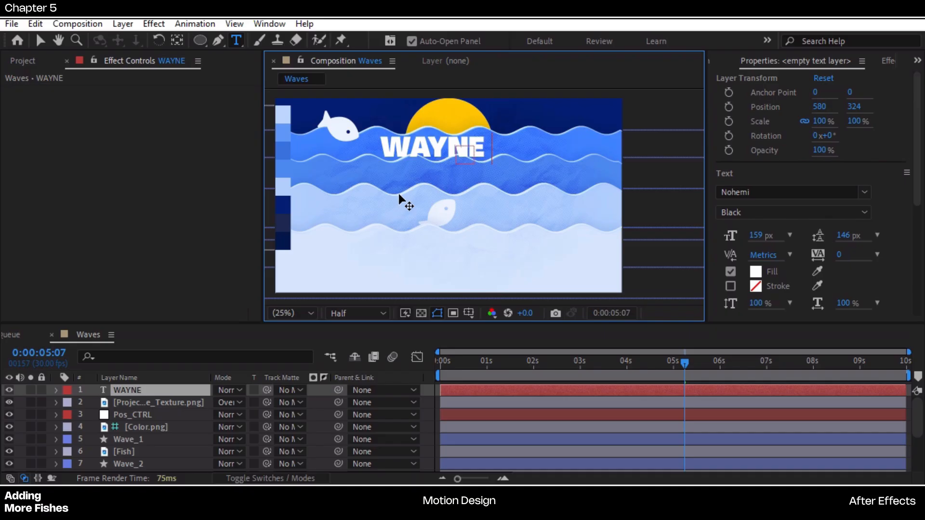
text( WABE)
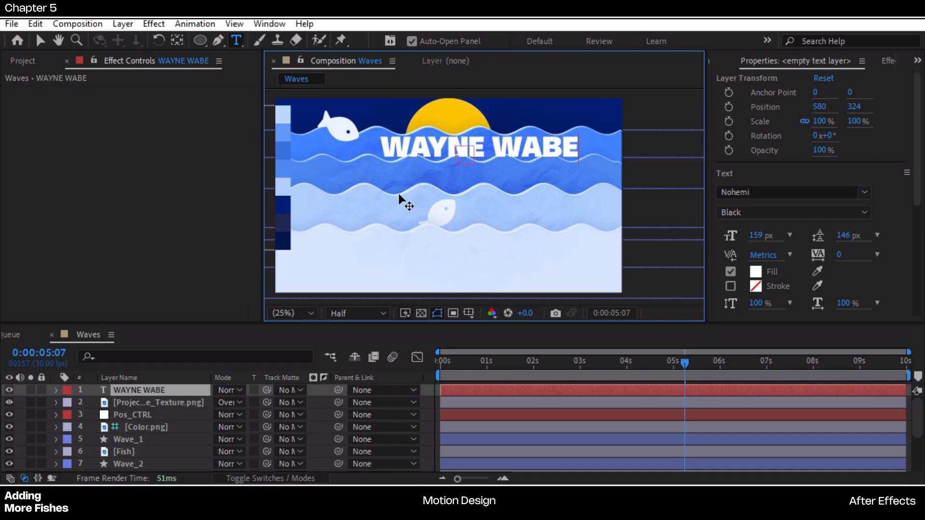
key(BackSpace)
key(BackSpace)
text(VES)
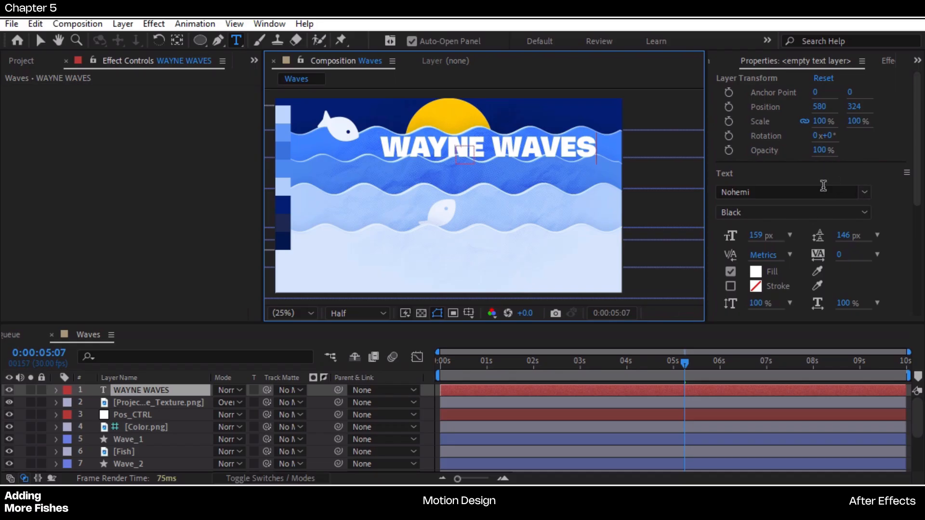
Centre the WAYNE WAVES text horizontally in the composition and return to the Selection tool
click(917, 60)
click(844, 78)
click(746, 97)
click(39, 41)
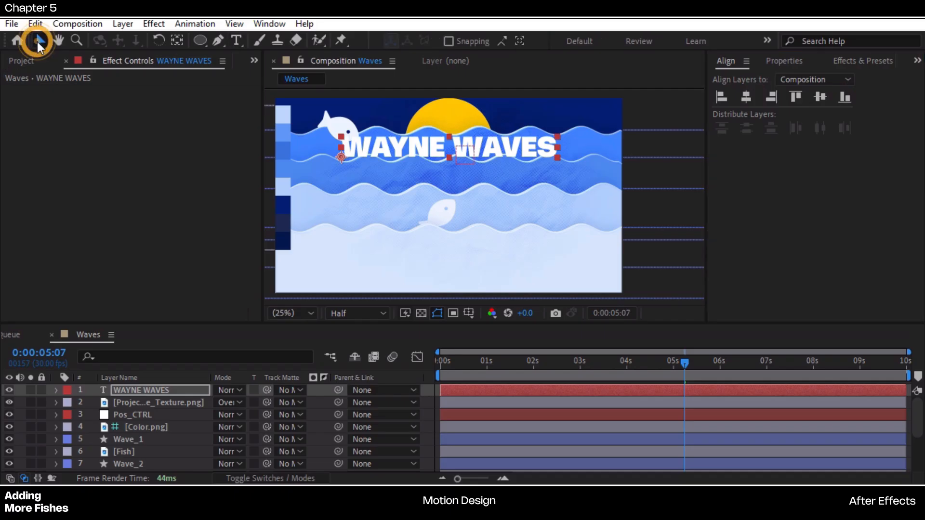
Raise the WAYNE WAVES text to the horizon and place its layer between Wave_4 and Sun
drag(453, 153, 453, 122)
drag(144, 389, 129, 442)
drag(407, 107, 413, 118)
Scale the WAYNE WAVES text to 135%, re-centring it horizontally and centring its anchor point
key(s)
drag(258, 451, 275, 451)
click(746, 96)
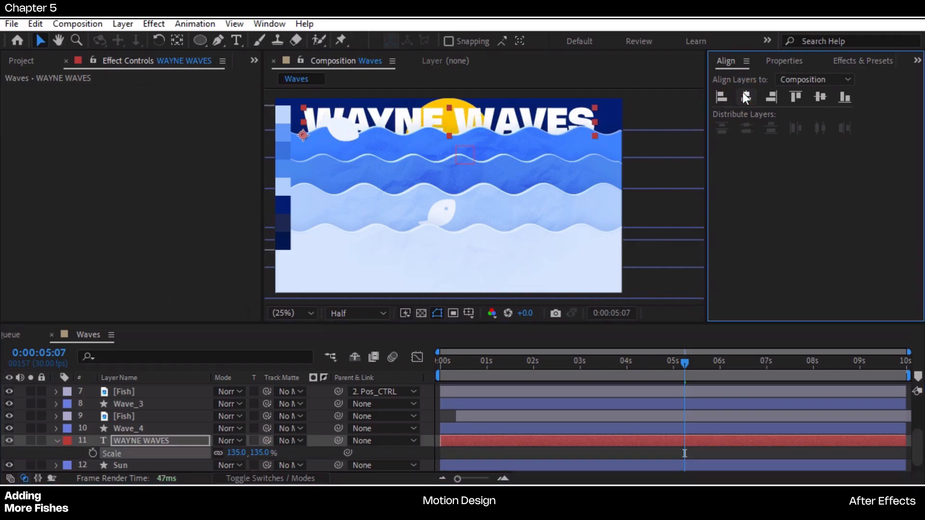
key(ctrl+alt+Home)
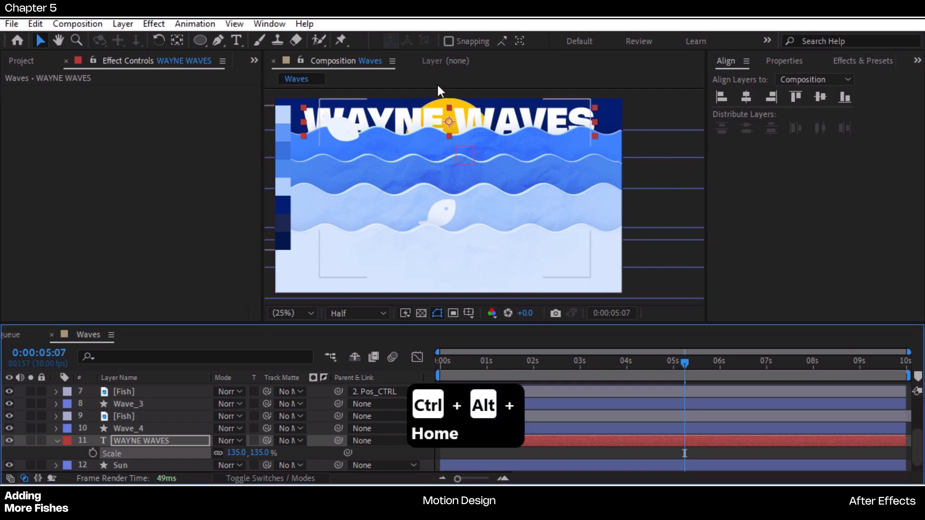
Set the WAYNE WAVES layer's blending mode to Overlay and preview the composition from the start
click(228, 440)
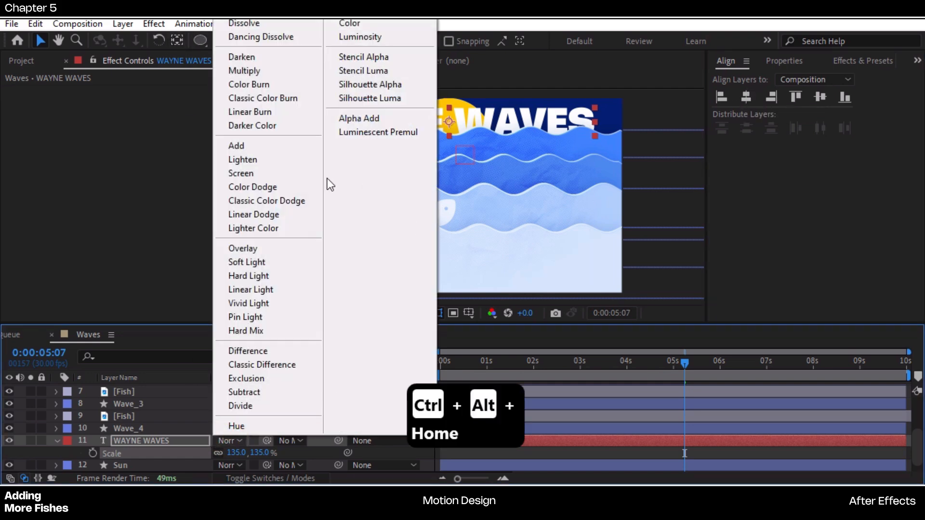
click(265, 247)
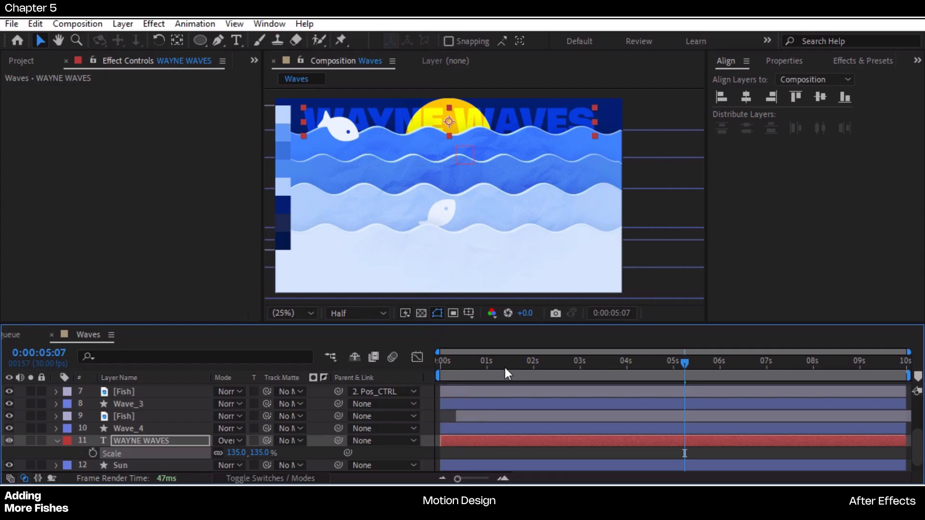
drag(459, 363, 432, 362)
key(space)
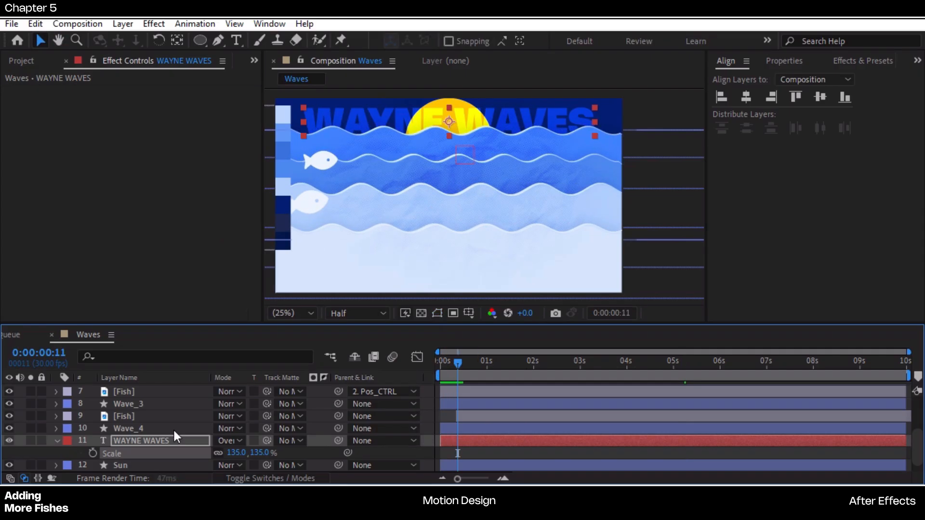
Delete the WAYNE WAVES text layer and leave no layer selected
click(164, 438)
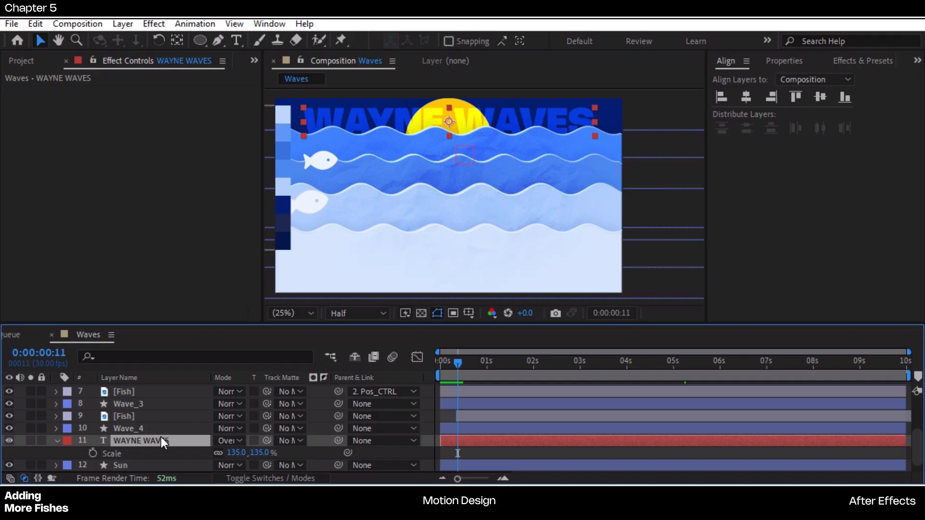
key(Delete)
click(319, 158)
click(449, 429)
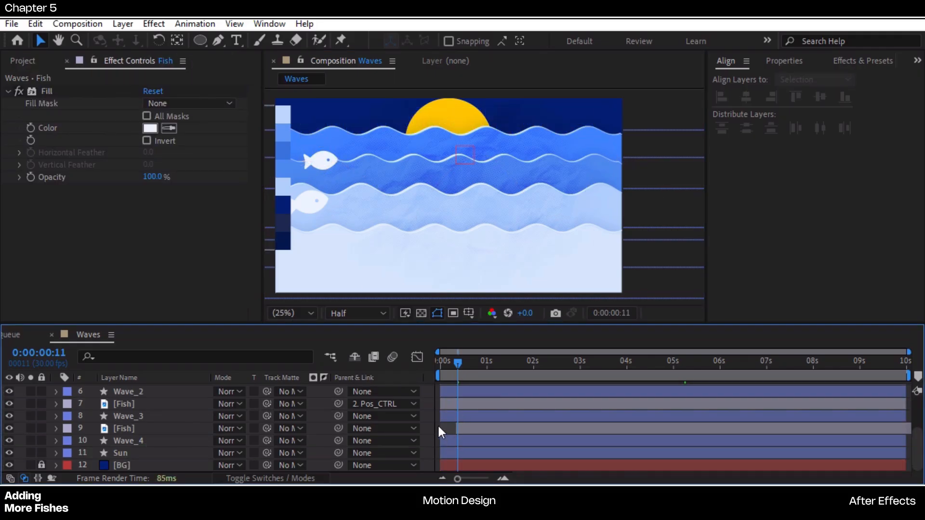
Create a 1920 × 1080 px solid named Noise above all the other layers
scroll(91, 406, up, 3)
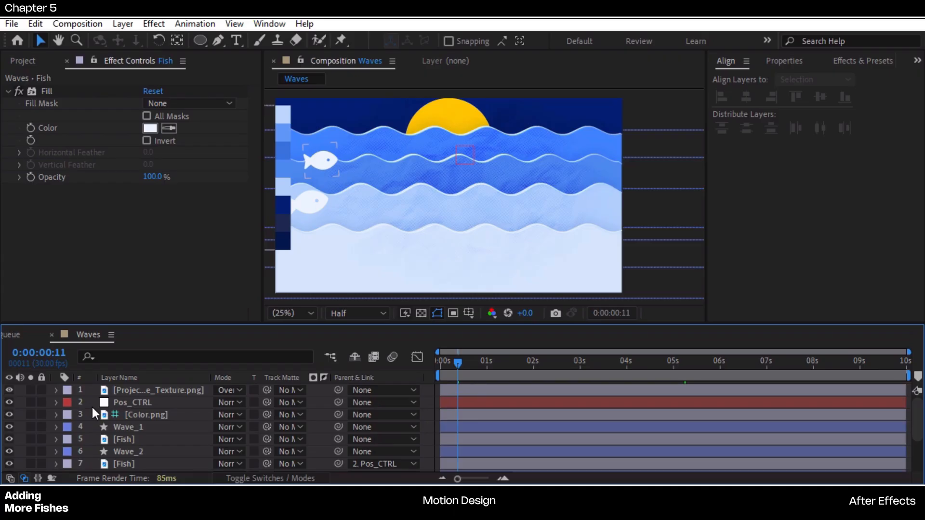
key(ctrl+y)
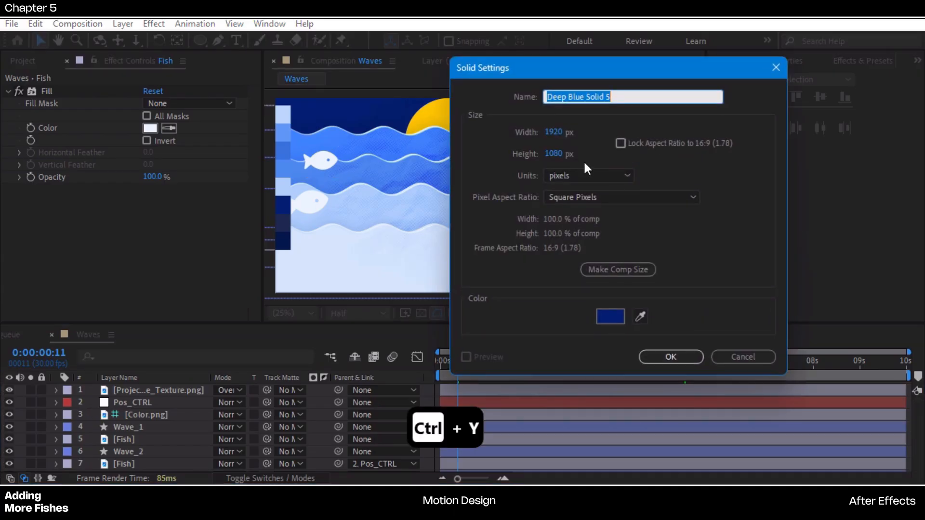
text(Noise)
key(Return)
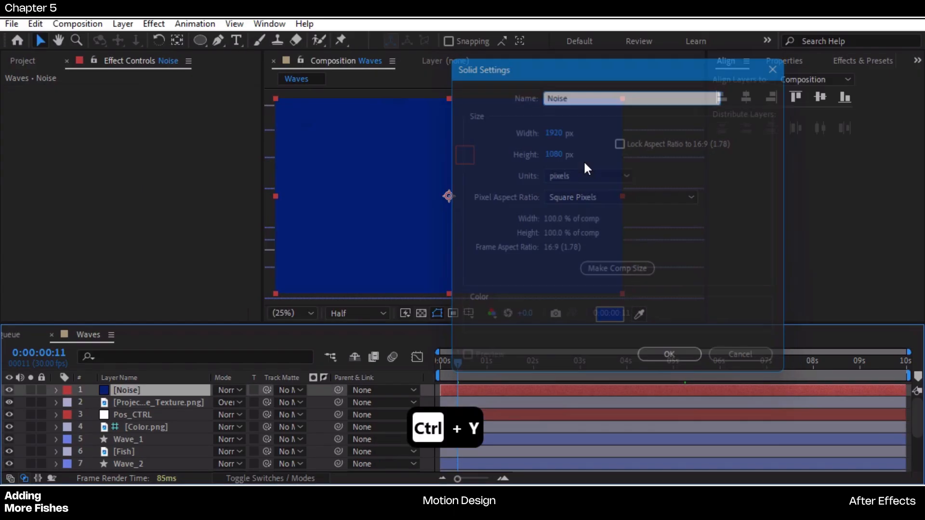
Apply the Turbulent Noise effect to the Noise solid
key(ctrl+space)
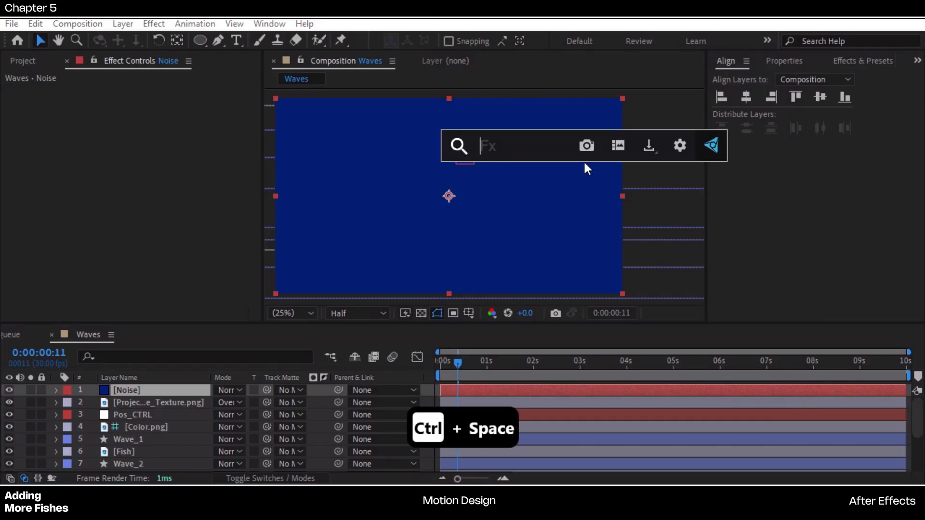
text(tur)
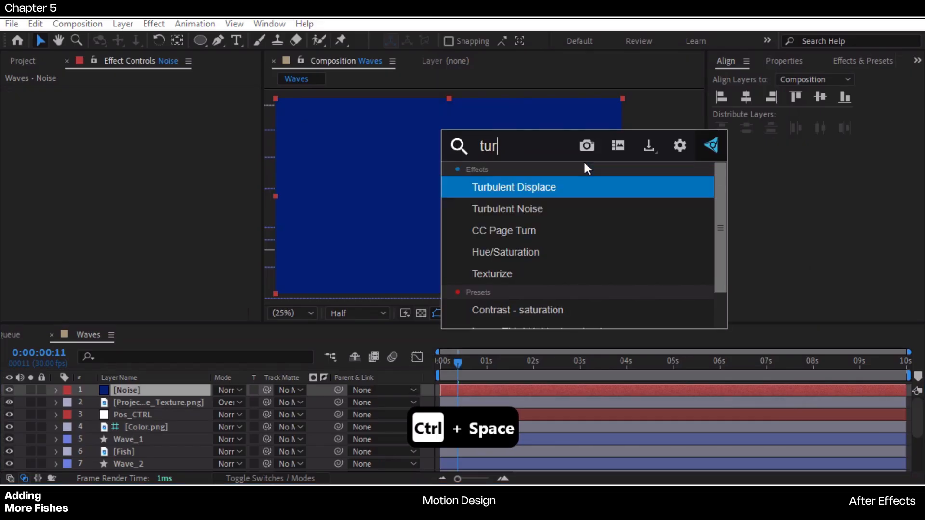
key(Down)
key(Return)
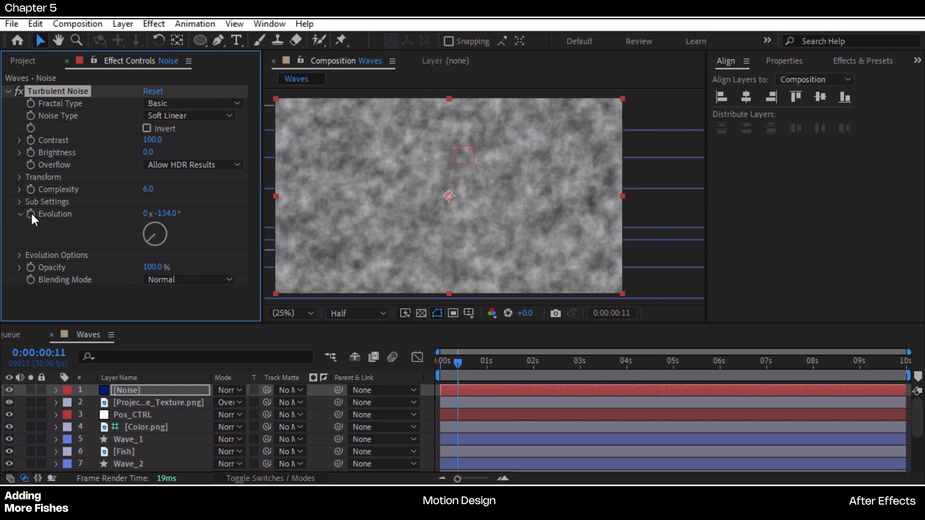
Add the expression time*250 to the Evolution property of the Turbulent Noise effect
alt+click(31, 213)
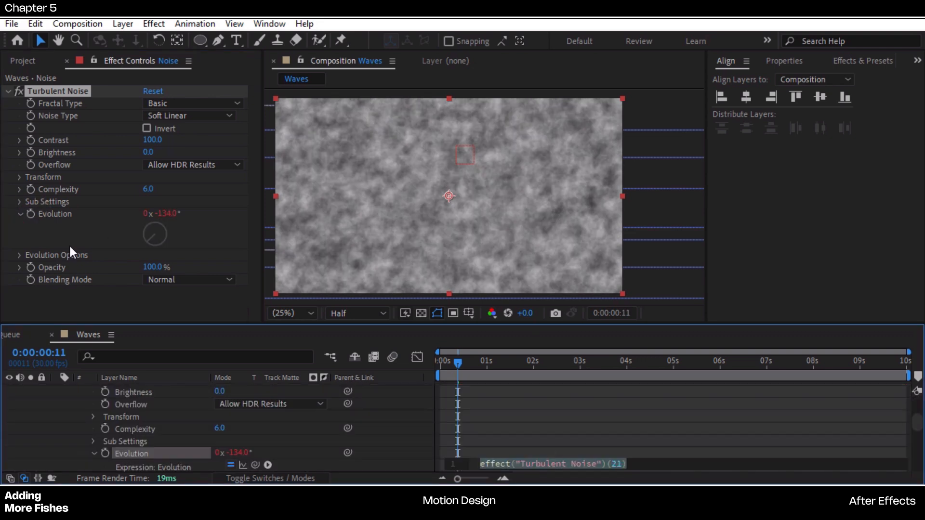
text(time)
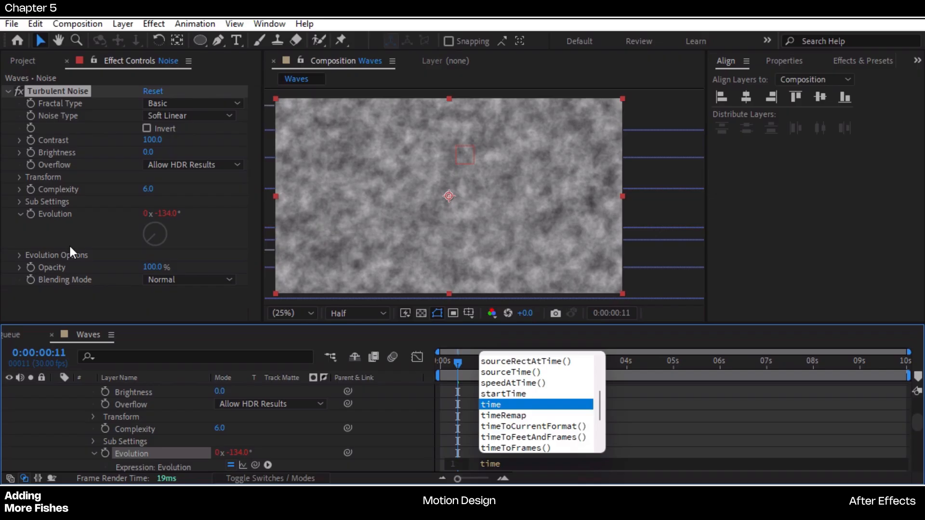
text(*)
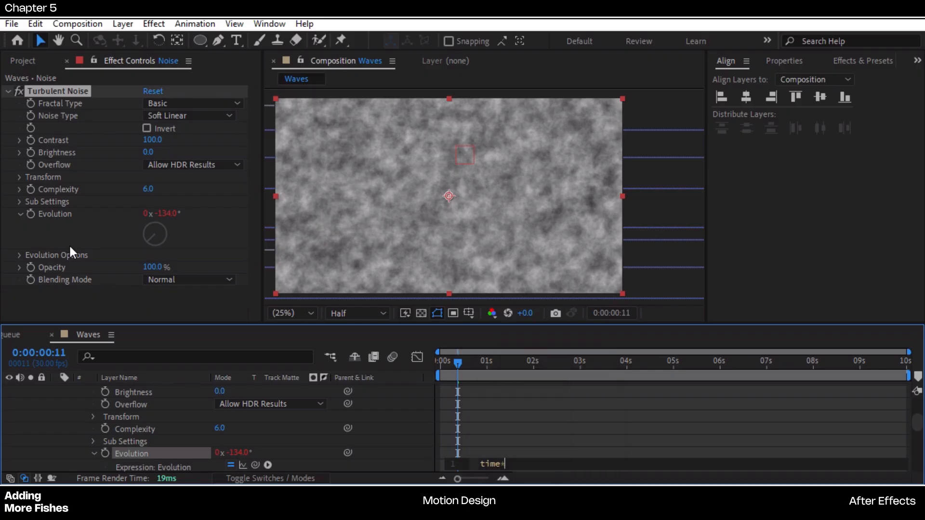
text(25)
key(KP_Enter)
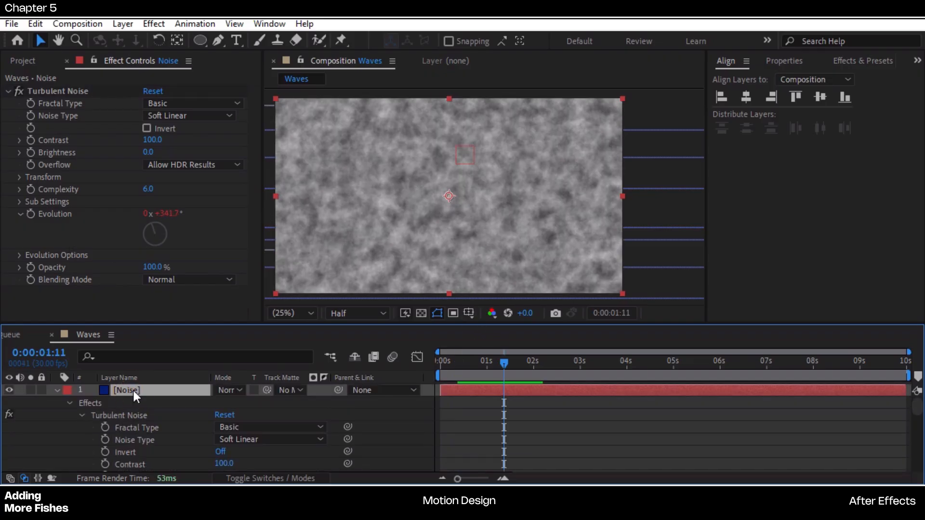
Apply the Noise effect to the Noise solid with 61% noise and color noise enabled, and preview it
key(ctrl+space)
text(noi)
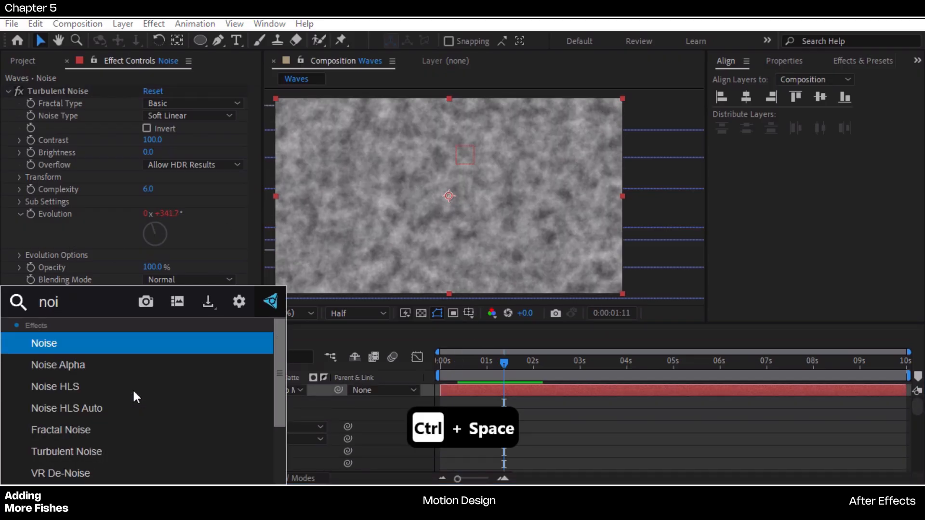
key(Return)
drag(147, 289, 186, 291)
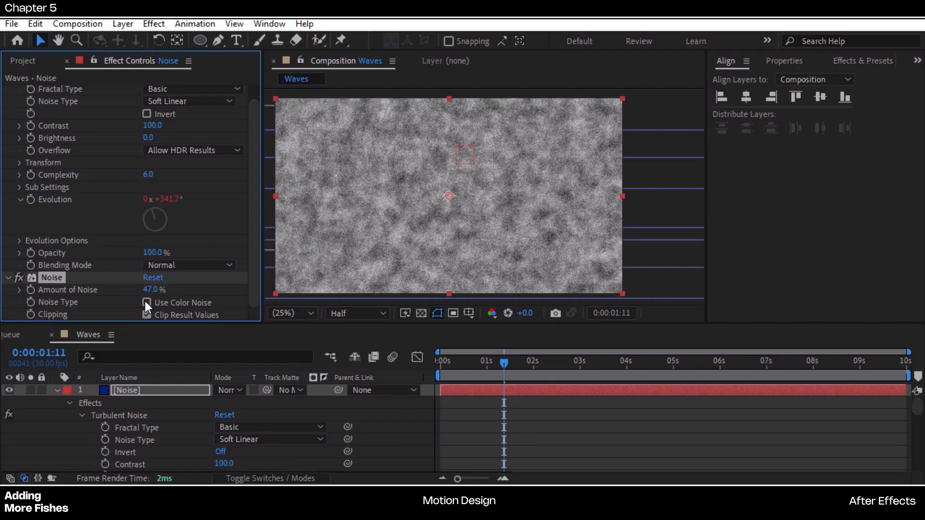
drag(151, 290, 161, 290)
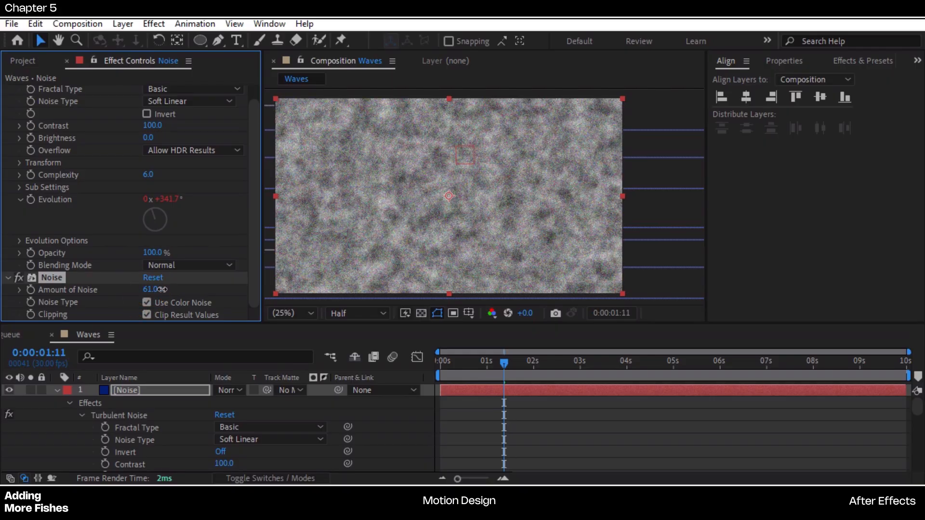
key(space)
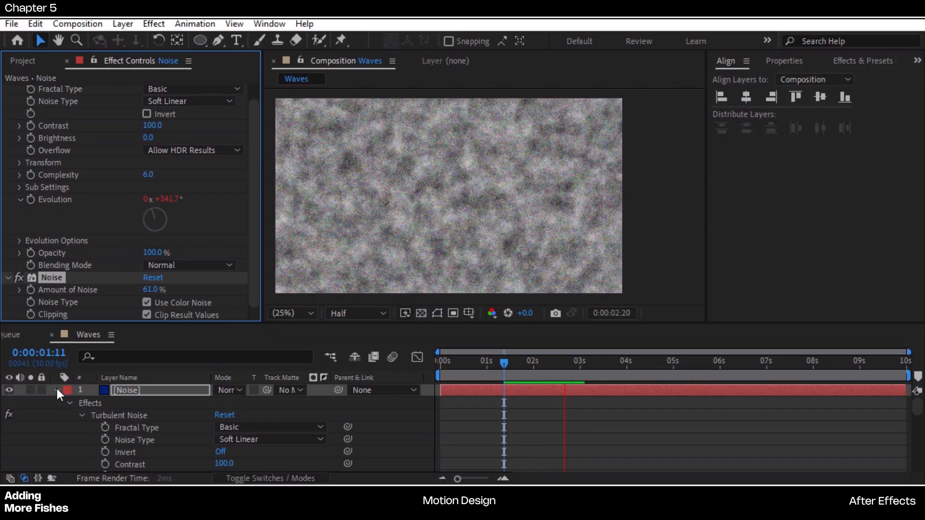
key(space)
Set the Noise layer's blending mode to Overlay and its opacity to 35%
click(229, 392)
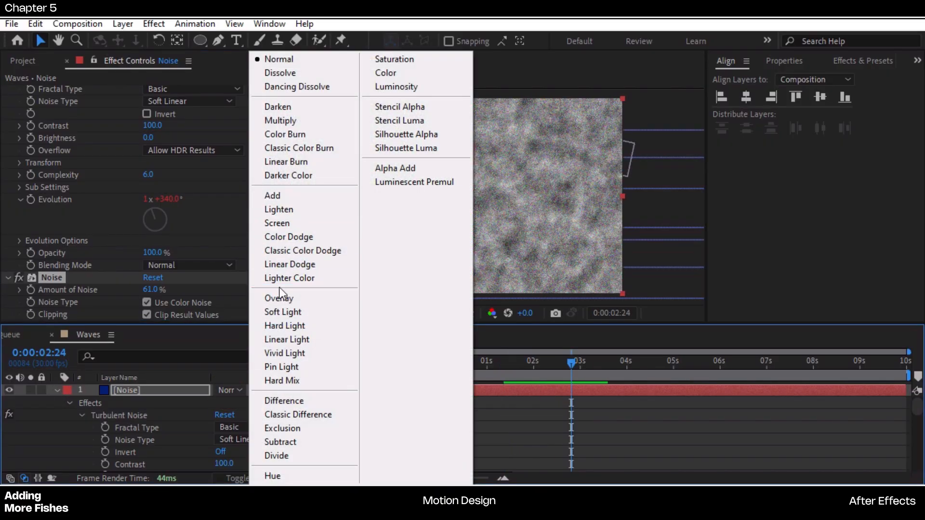
click(278, 295)
key(t)
drag(221, 404, 175, 404)
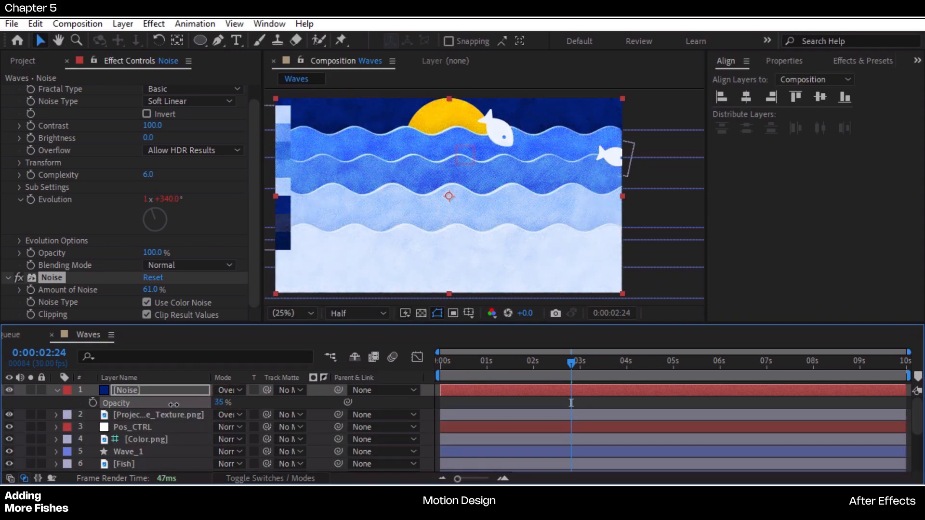
Draw a large elliptical mask around the middle of the frame on the Noise layer and feather its edge strongly
click(200, 41)
drag(318, 104, 571, 267)
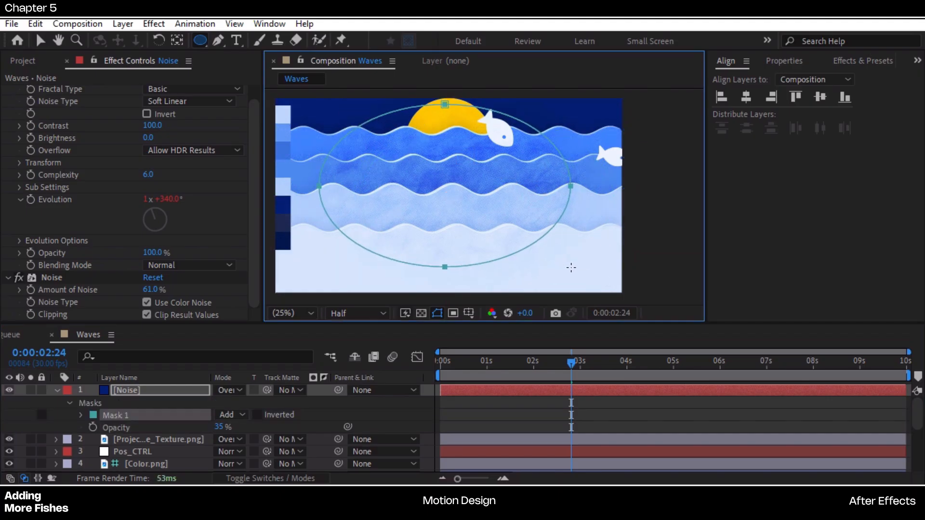
key(f)
drag(236, 414, 532, 415)
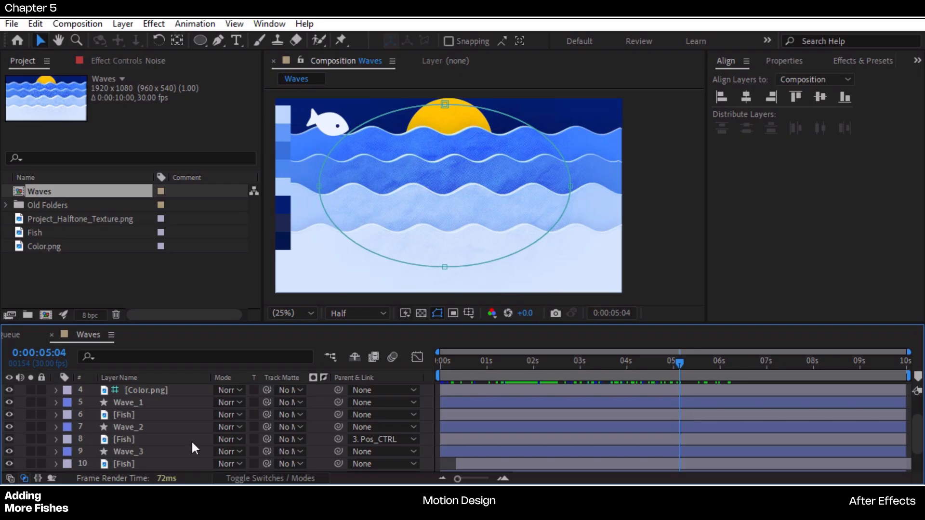
Reshape the motion path of the Fish layer between Wave_3 and Wave_4, adjusting its peaks and curve handles for smooth, rounded jumps
click(123, 415)
scroll(129, 436, down, 3)
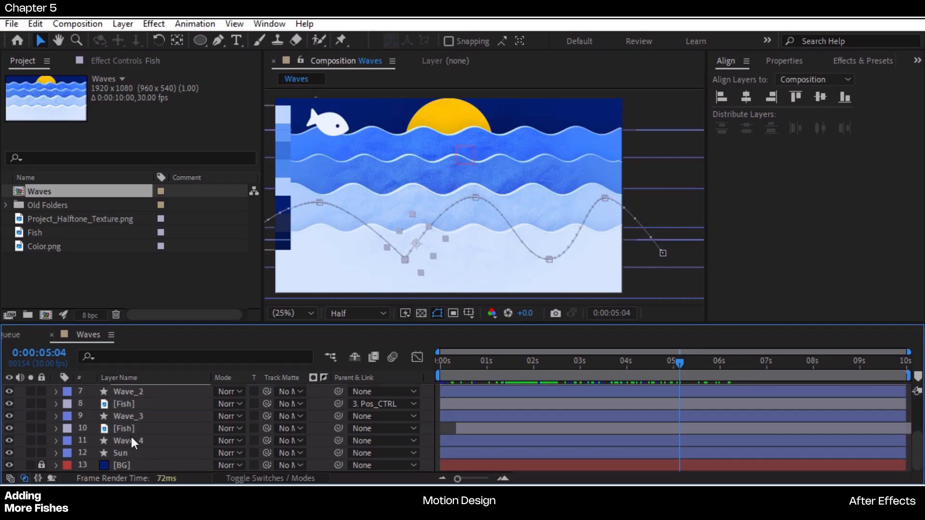
click(131, 434)
click(605, 123)
drag(605, 123, 609, 120)
drag(474, 118, 499, 118)
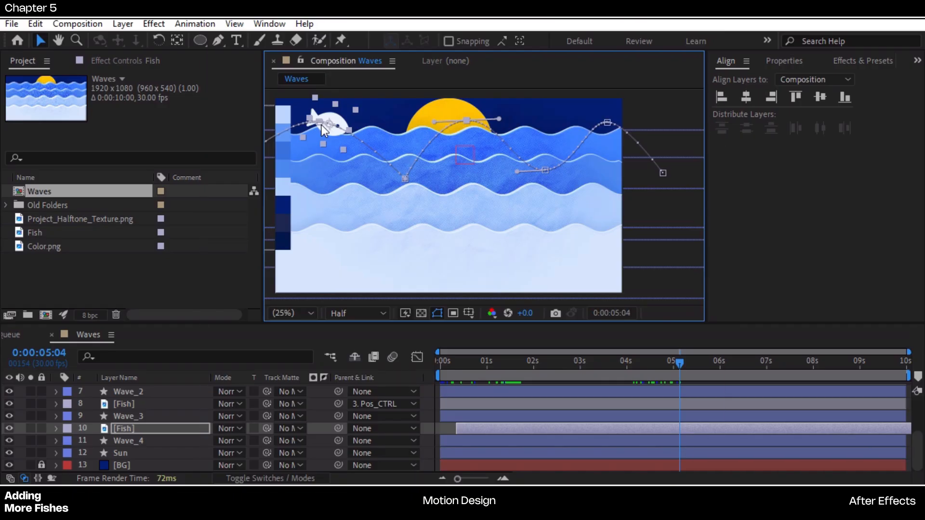
drag(322, 125, 355, 122)
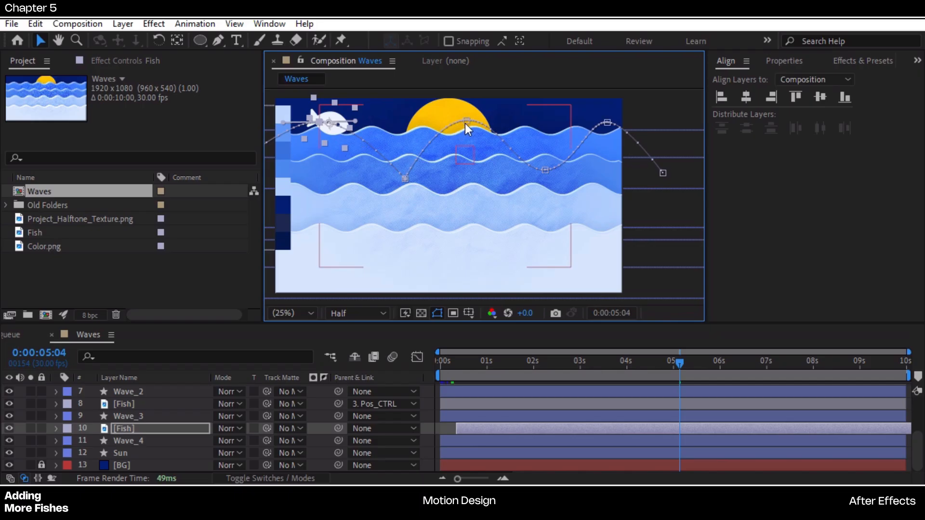
click(607, 124)
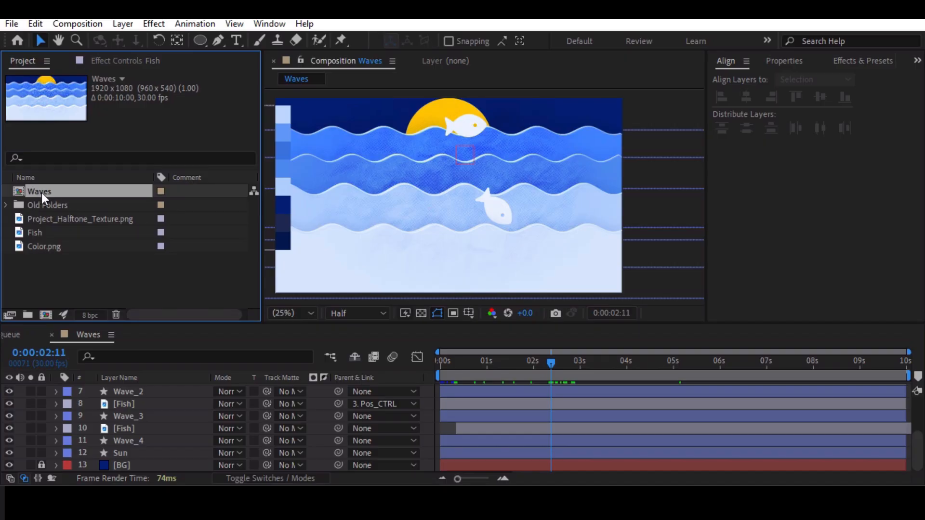
Nest the Waves composition in a new composition, duplicate the nested layer, and go to a frame where both fish are visible
drag(41, 193, 43, 310)
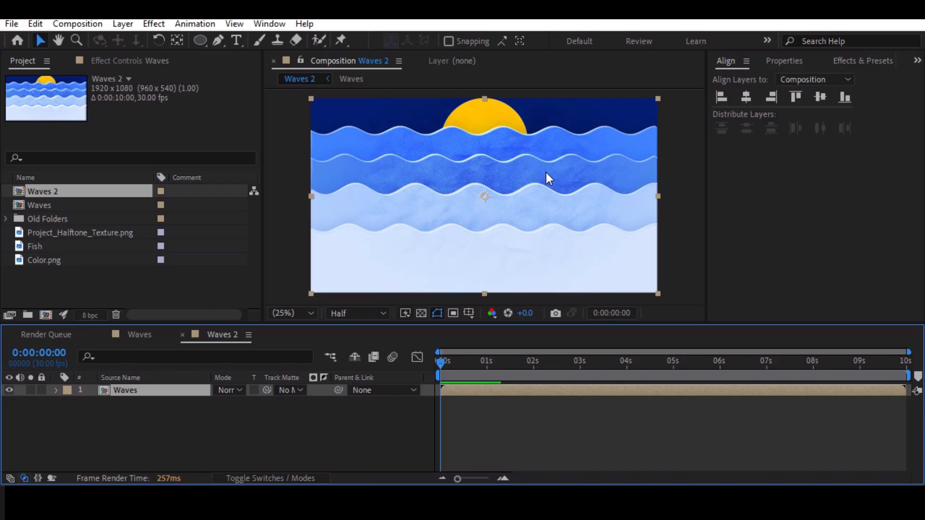
key(ctrl+d)
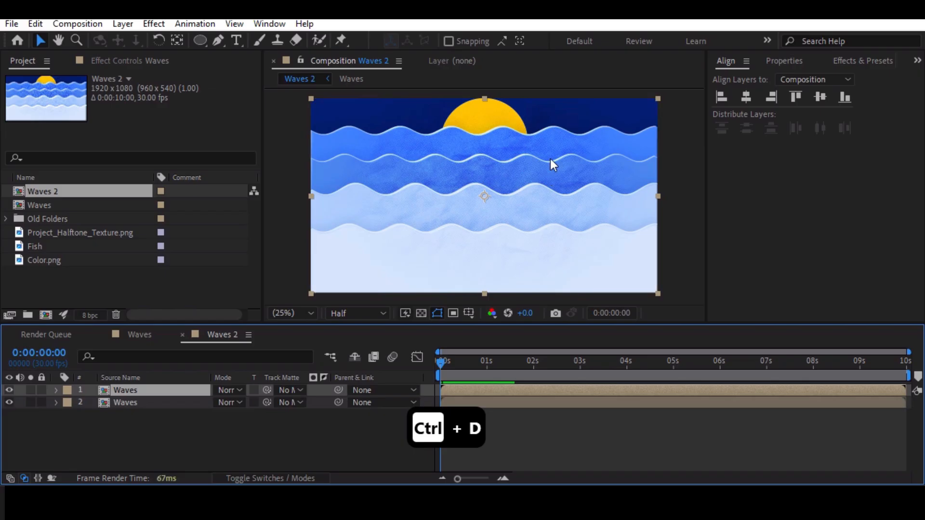
drag(469, 369, 519, 380)
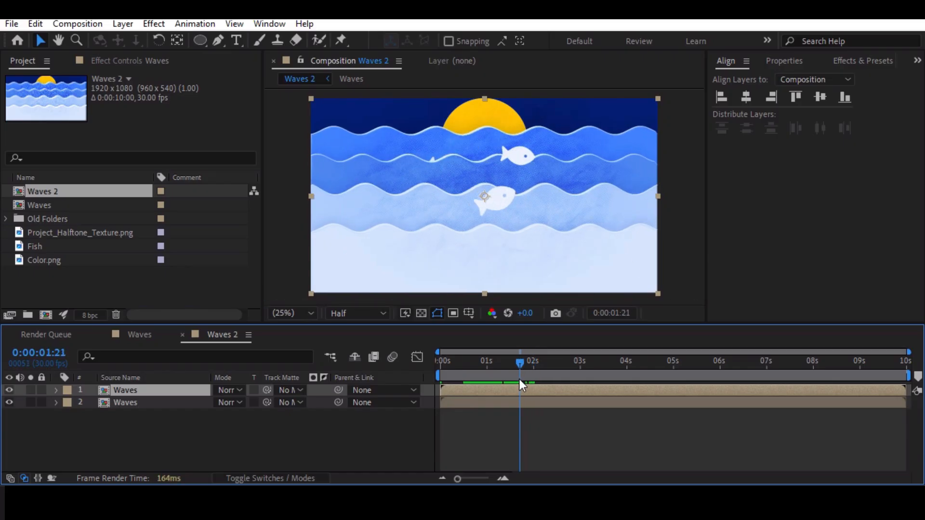
Apply the animation preset combining Levels, Curves, Tint and Deep Glow to the upper Waves layer
click(184, 25)
mouse_move(203, 75)
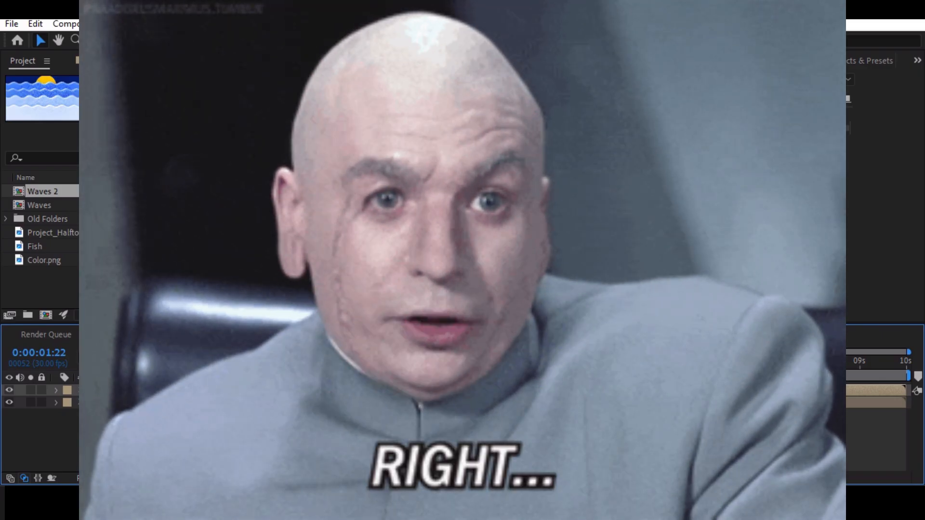
click(527, 123)
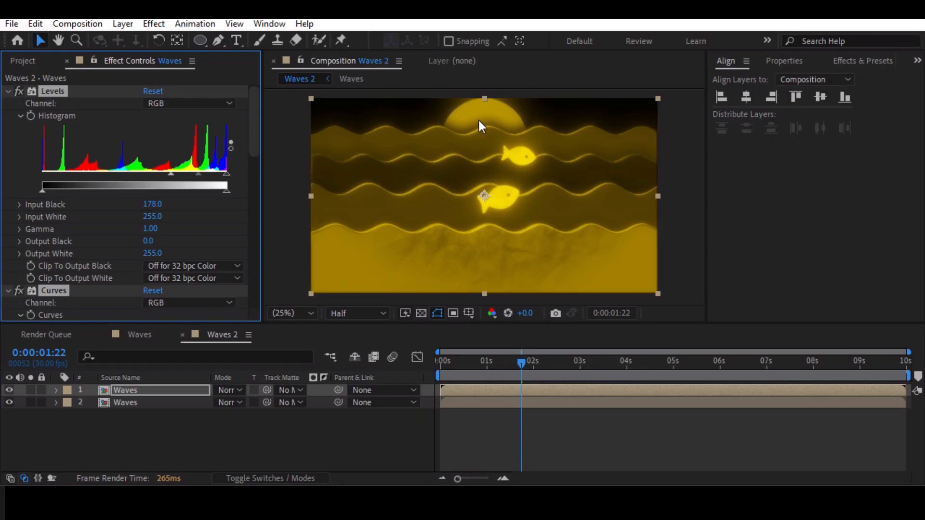
scroll(56, 189, down, 3)
scroll(53, 187, up, 2)
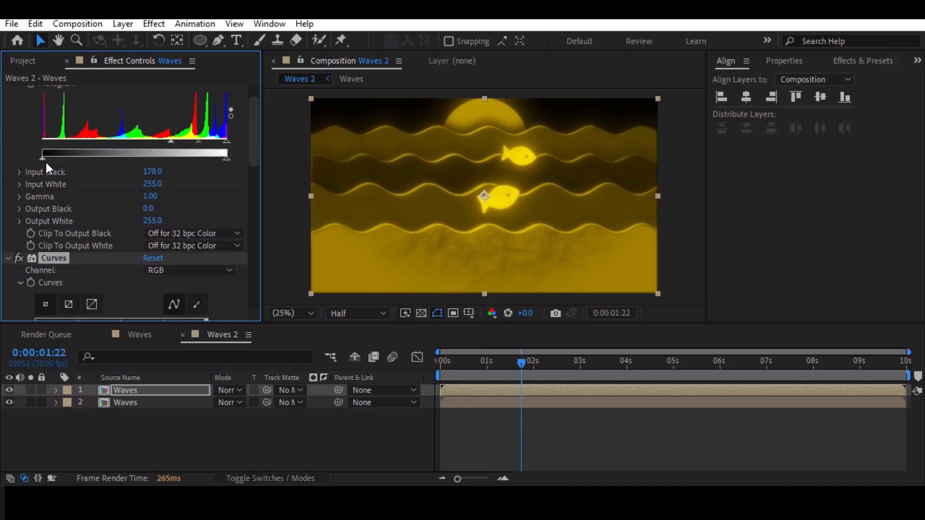
Disable Deep Glow and try three stacked Glow effects with intensity 2.1 on the upper Waves layer instead
scroll(46, 160, up, 1)
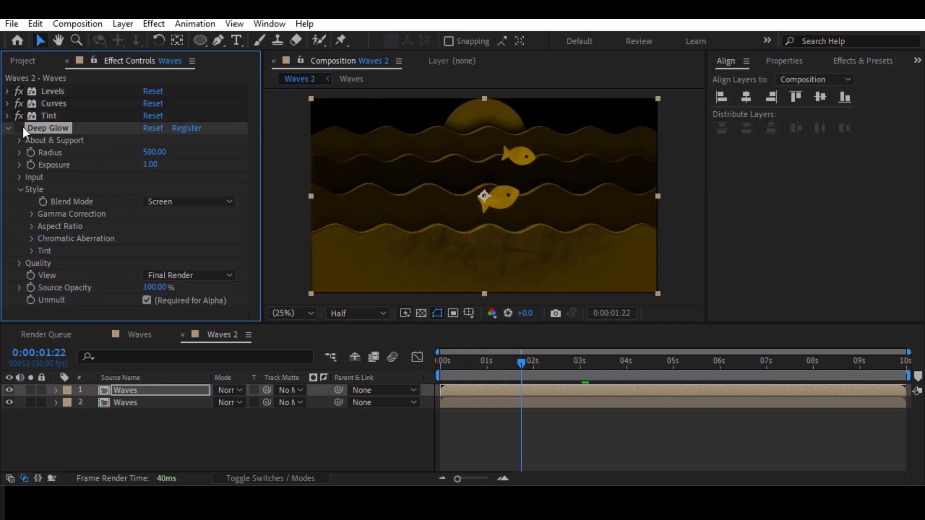
key(ctrl+space)
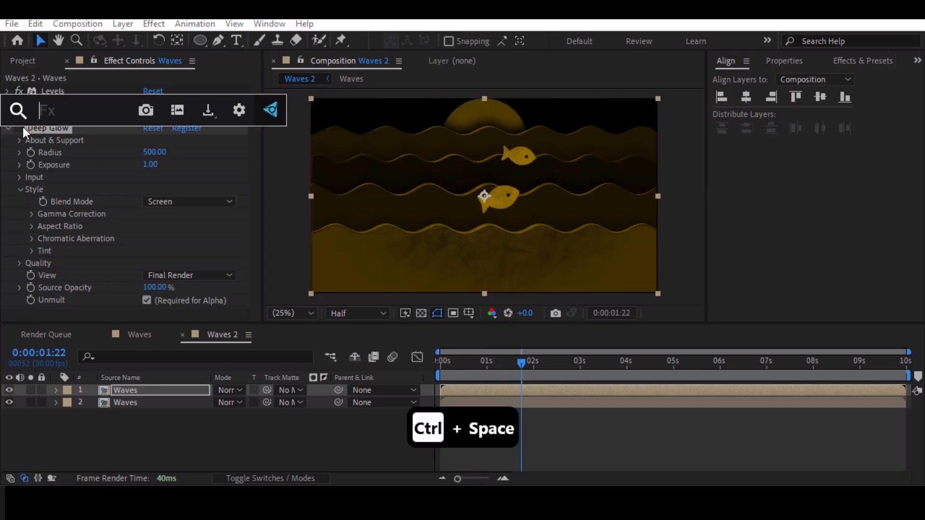
text(glo)
key(Return)
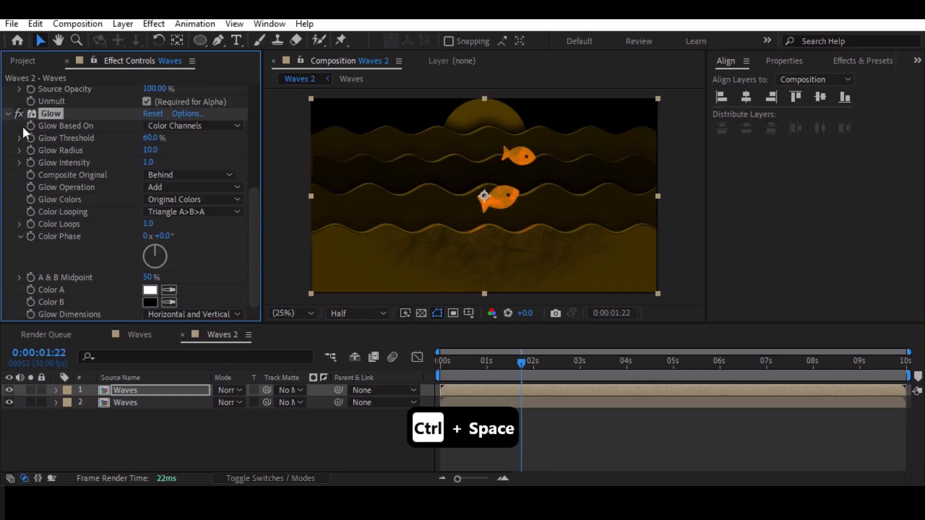
drag(148, 163, 184, 159)
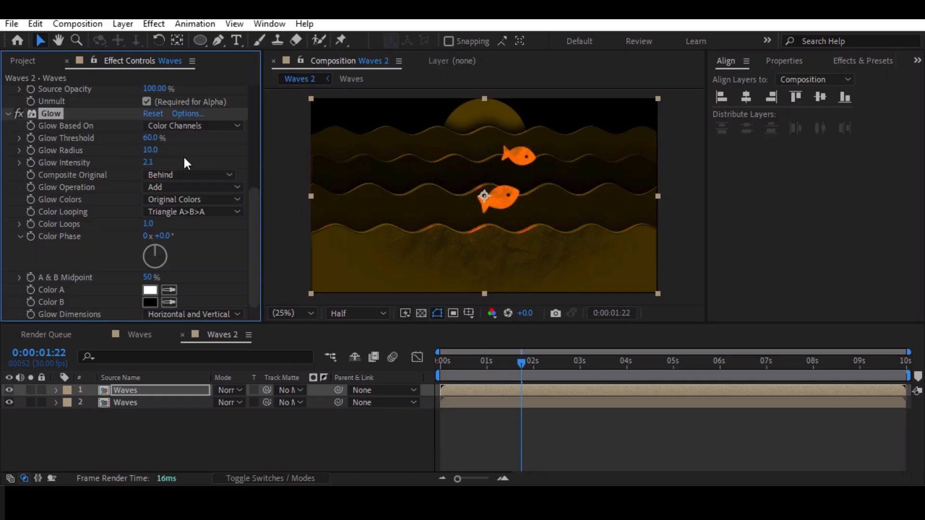
key(ctrl+d)
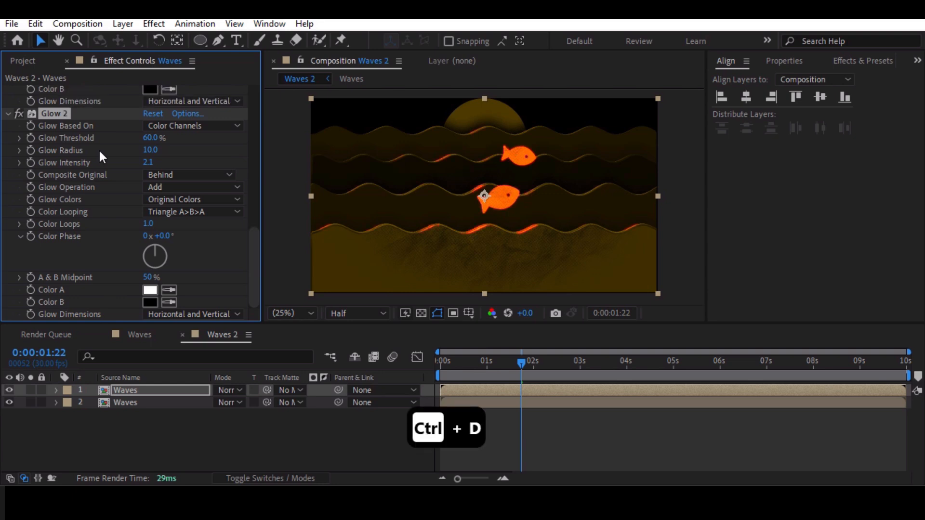
key(ctrl+d)
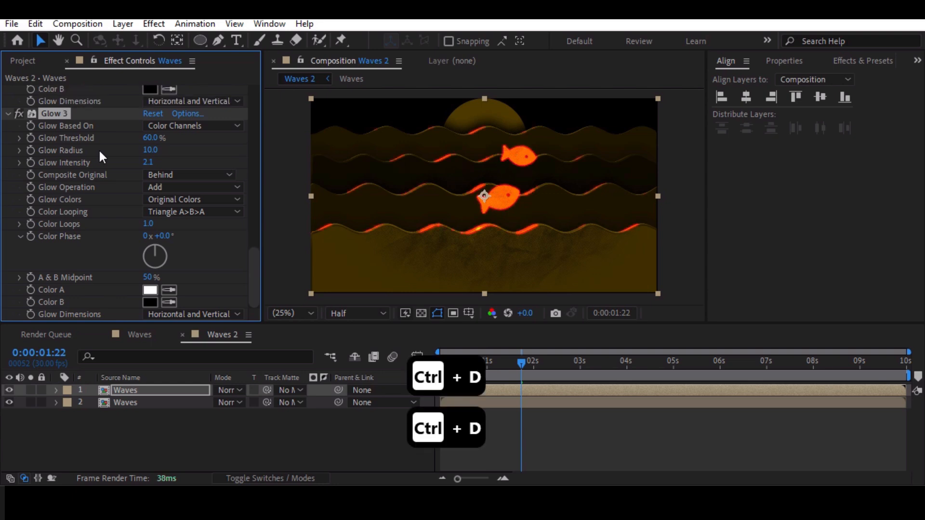
Set the upper Waves layer's blending mode to Screen and its opacity to 89%
scroll(99, 149, up, 5)
click(222, 390)
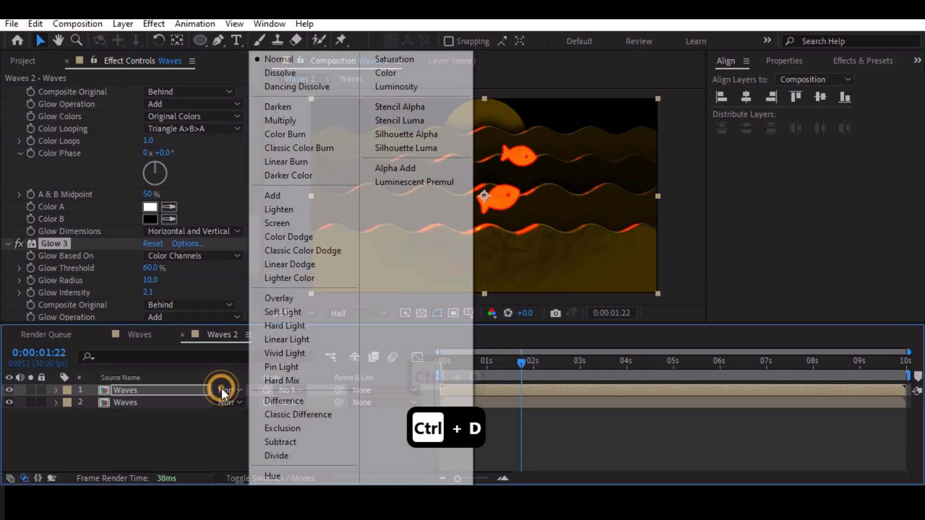
click(267, 223)
scroll(526, 161, up, 2)
scroll(525, 161, down, 2)
drag(519, 365, 491, 367)
key(t)
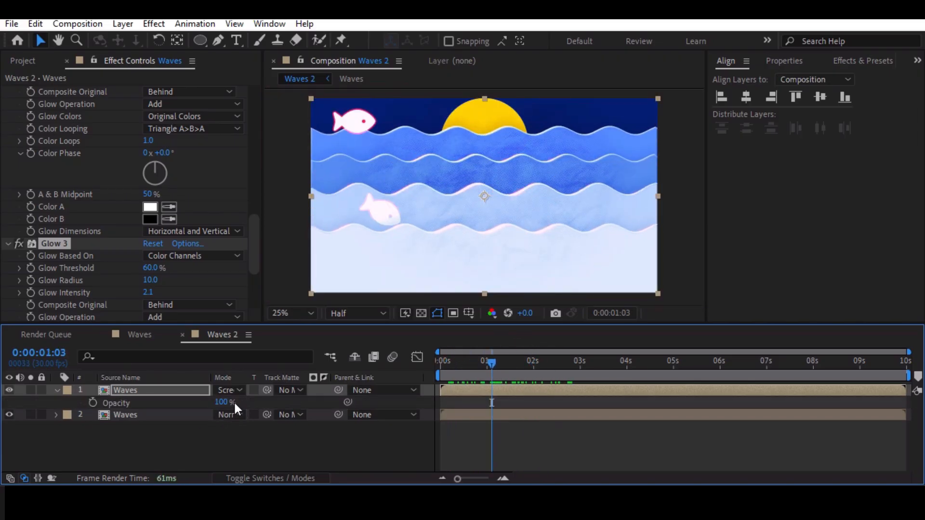
drag(188, 403, 222, 405)
Delete the three Glow effects from the upper Waves layer, re-enable Deep Glow, and scrub through the animation
click(58, 244)
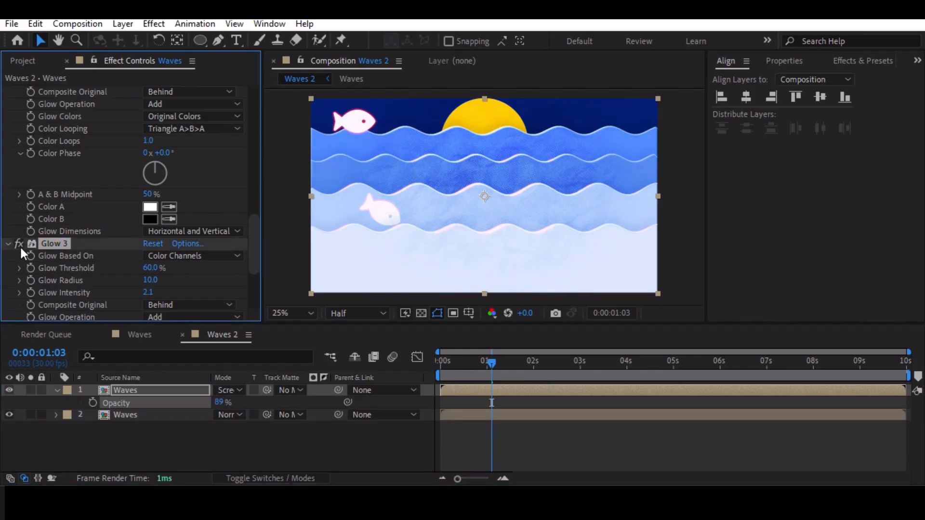
scroll(20, 246, up, 7)
click(42, 258)
key(ctrl+a)
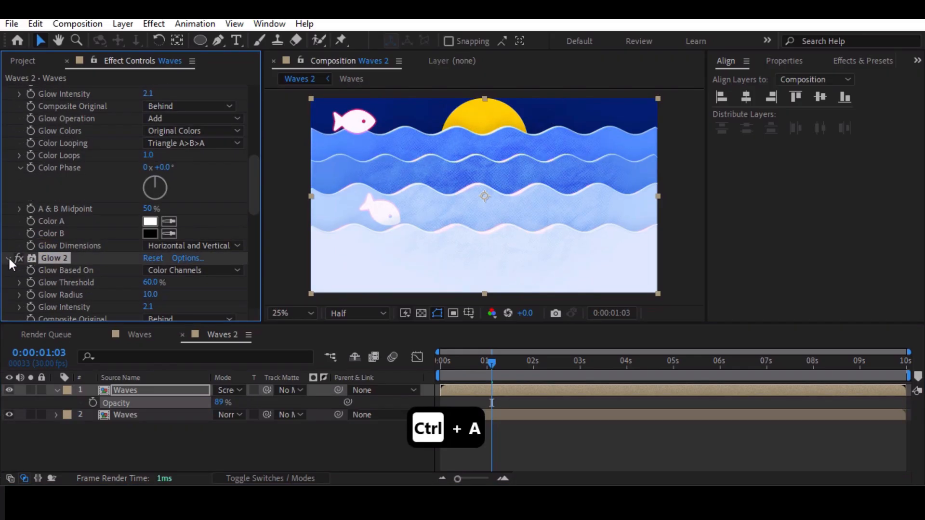
click(8, 256)
click(74, 263)
click(47, 165)
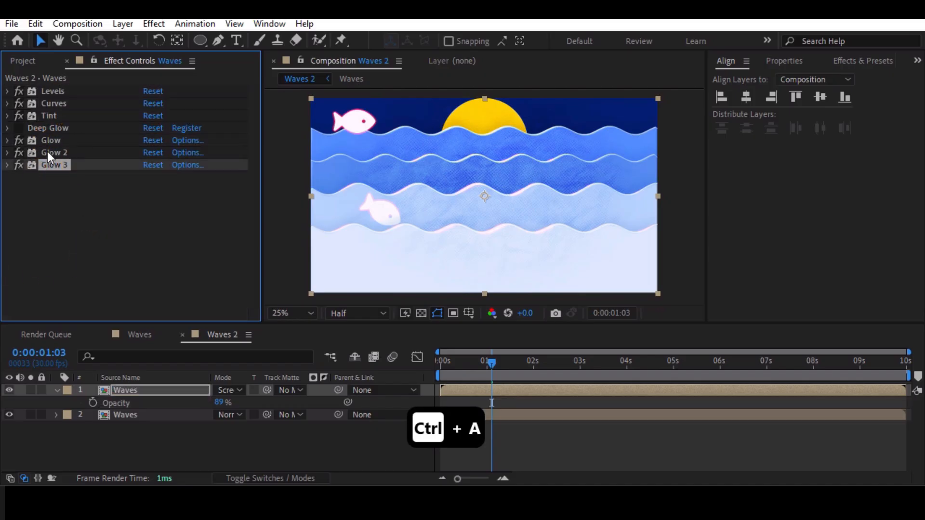
shift+click(47, 140)
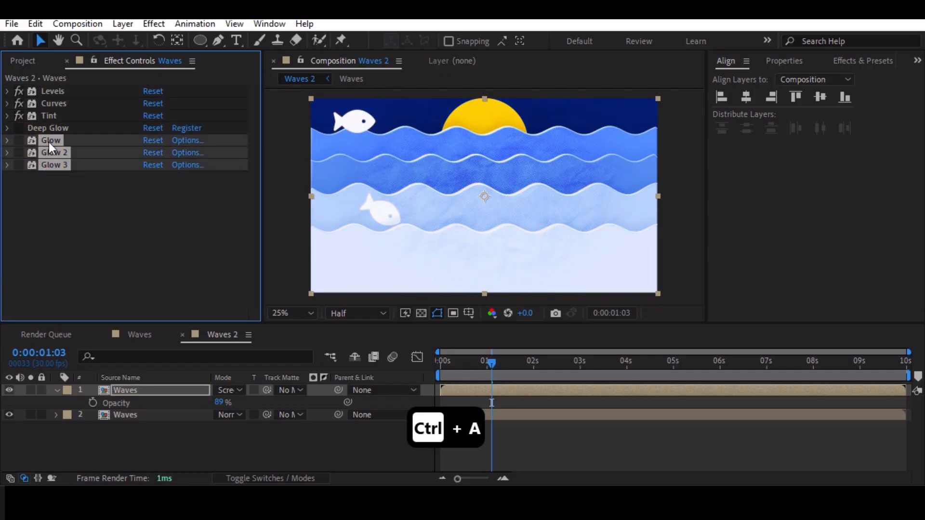
key(Delete)
click(19, 128)
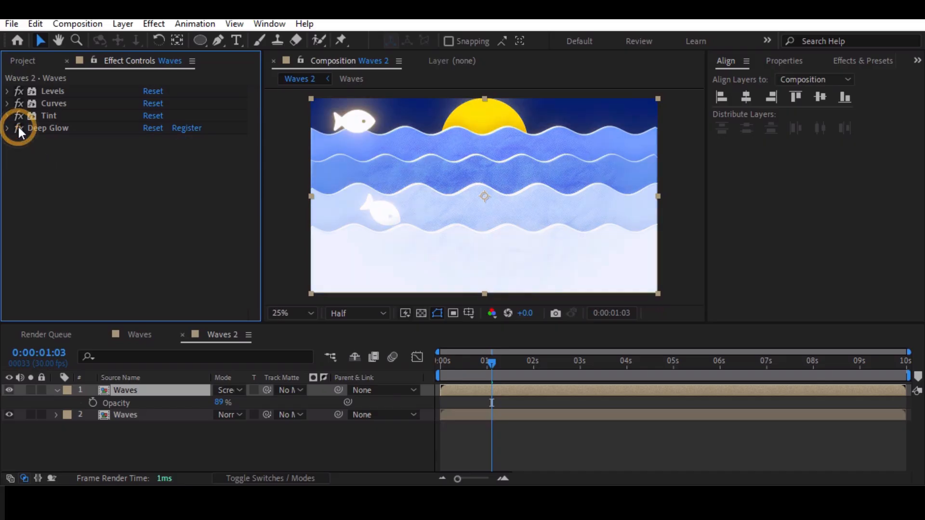
drag(492, 363, 620, 382)
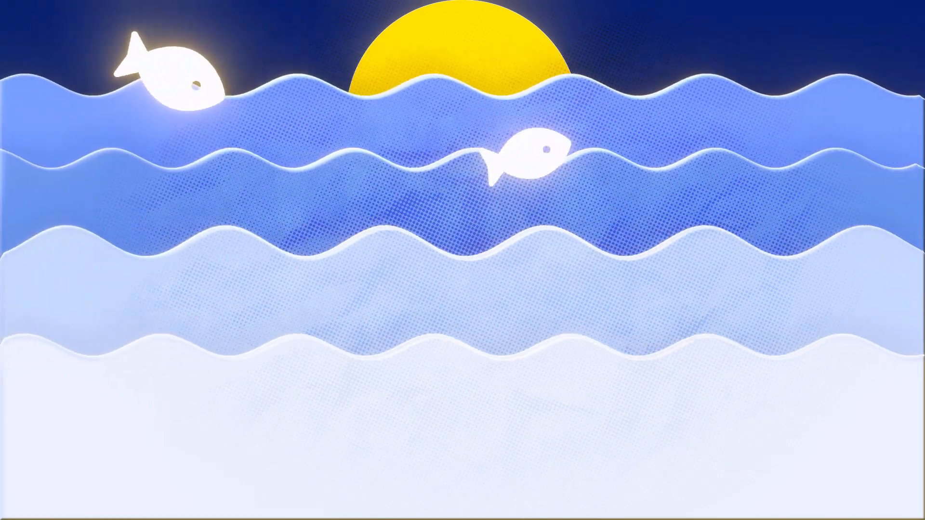